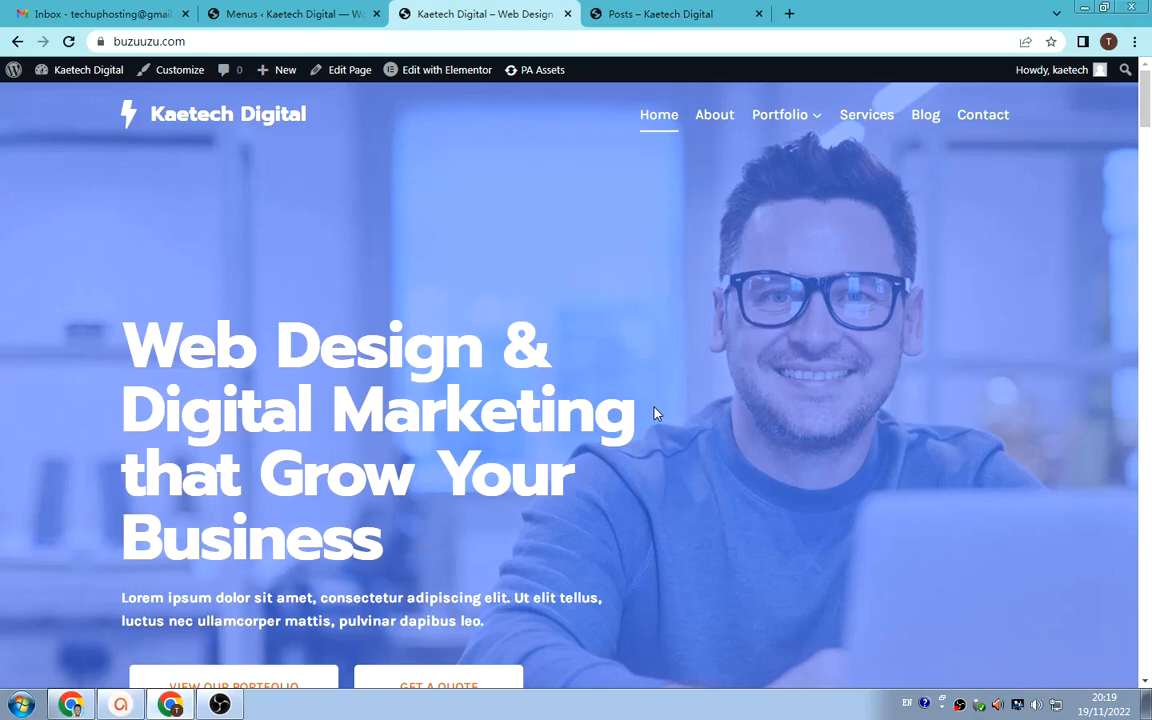
- Look through the Kaetech Digital home page from the hero banner down to the Team Up with Real Experts section
{"action": "scroll", "coordinate": [692, 380], "scroll_direction": "down", "scroll_amount": 5}
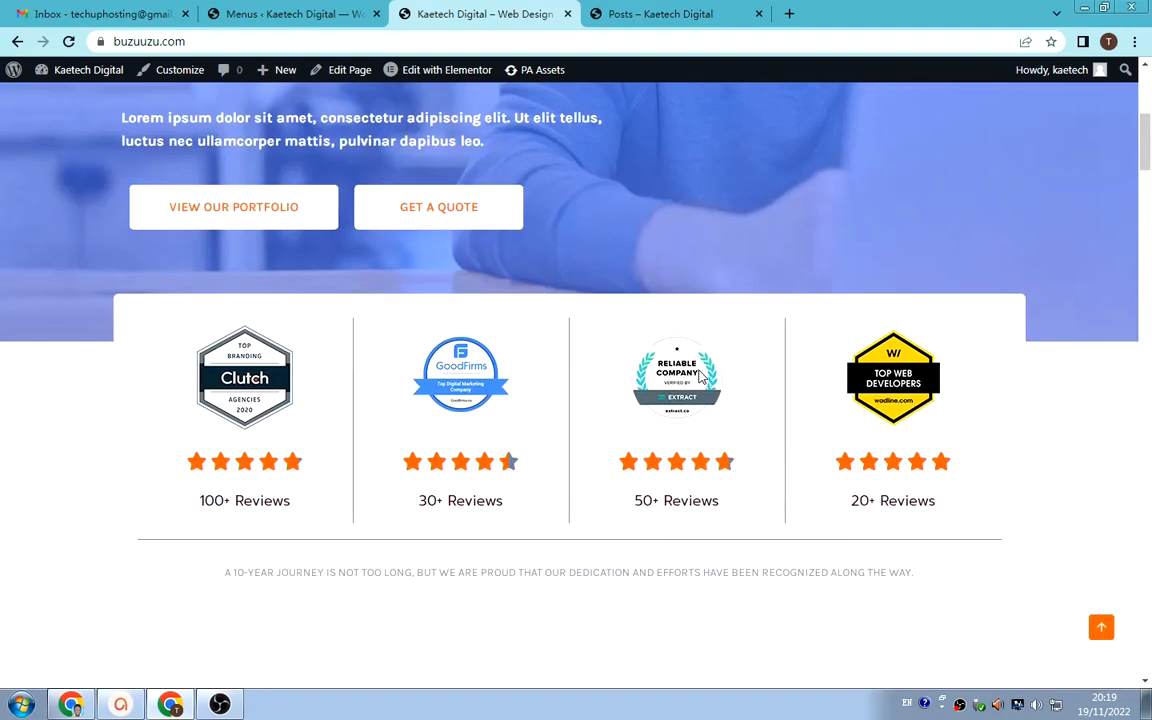
{"action": "scroll", "coordinate": [702, 378], "scroll_direction": "up", "scroll_amount": 5}
{"action": "scroll", "coordinate": [700, 390], "scroll_direction": "down", "scroll_amount": 8}
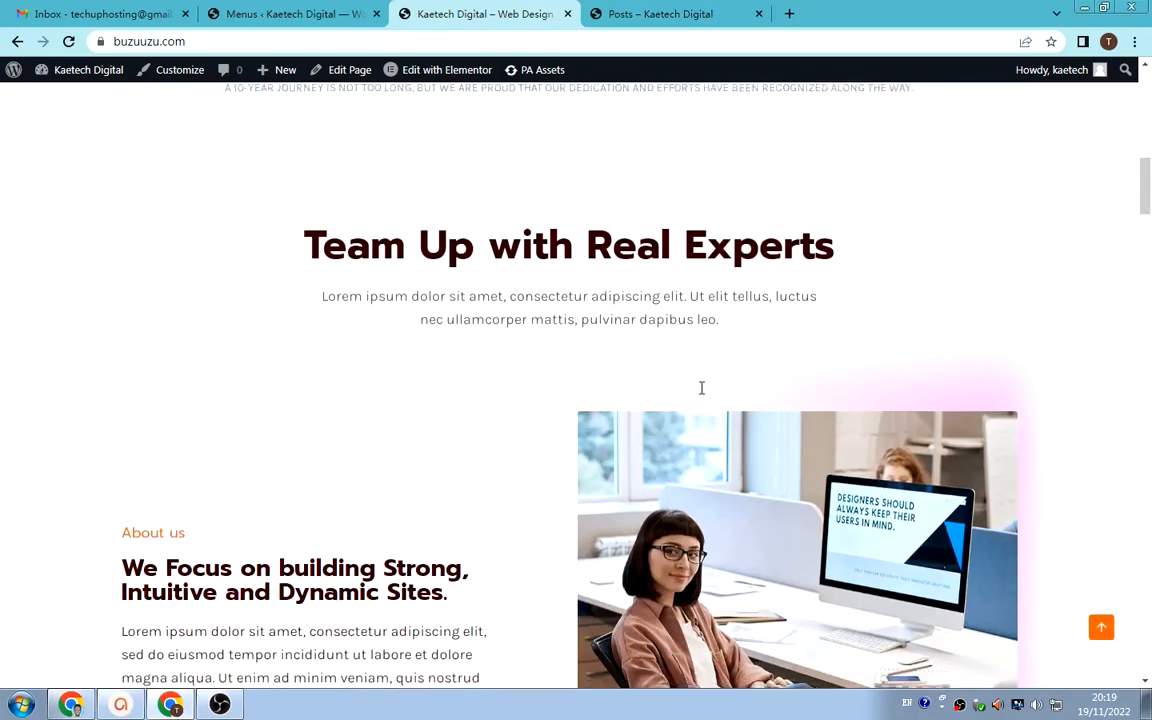
{"action": "scroll", "coordinate": [700, 395], "scroll_direction": "up", "scroll_amount": 10}
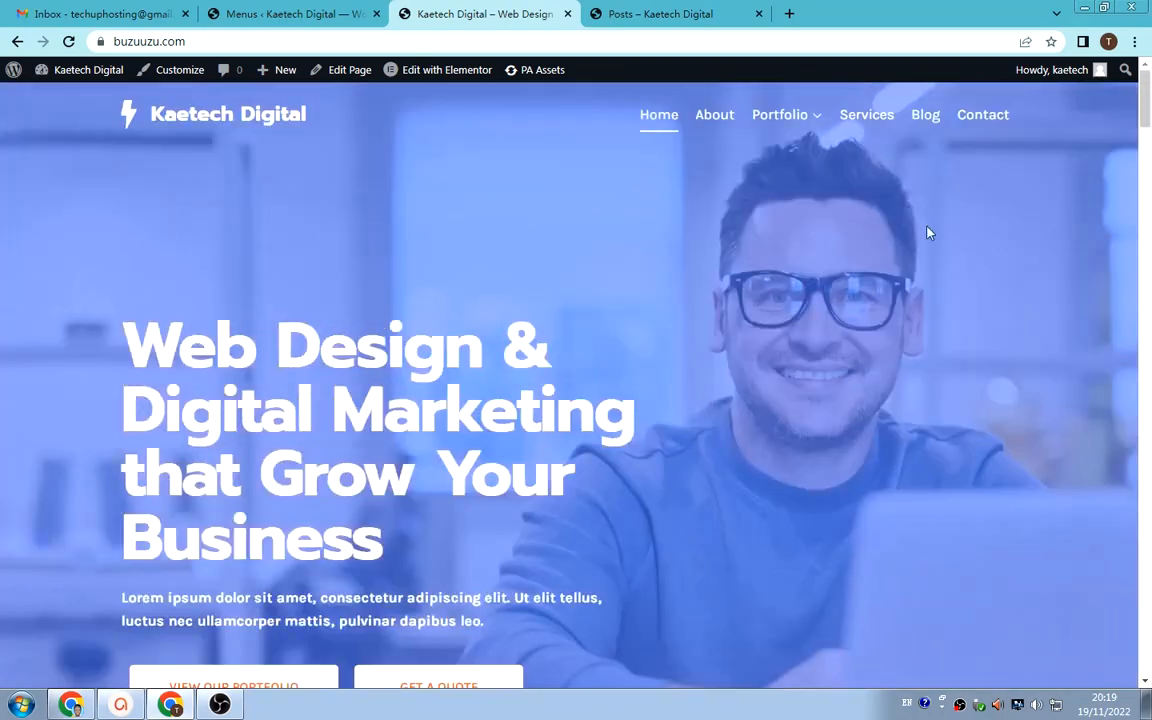
- Open the site's Blog page and examine its header and two-column post layout down to the footer
{"action": "left_click", "coordinate": [933, 120]}
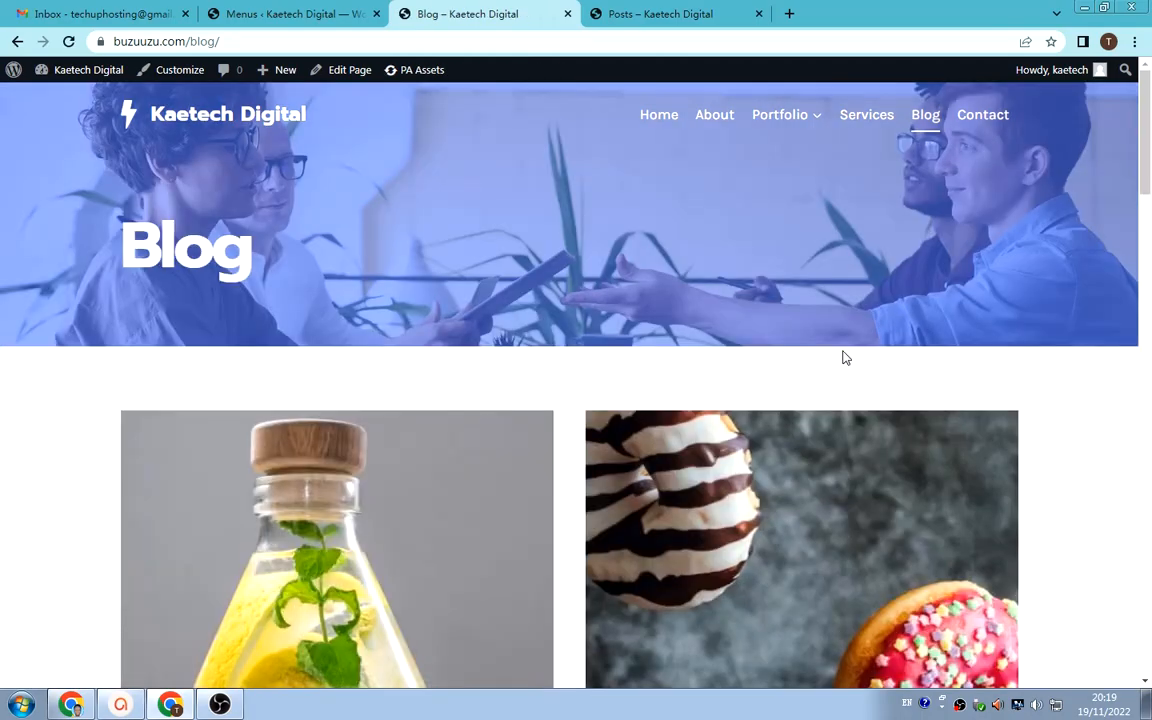
{"action": "scroll", "coordinate": [845, 357], "scroll_direction": "down", "scroll_amount": 9}
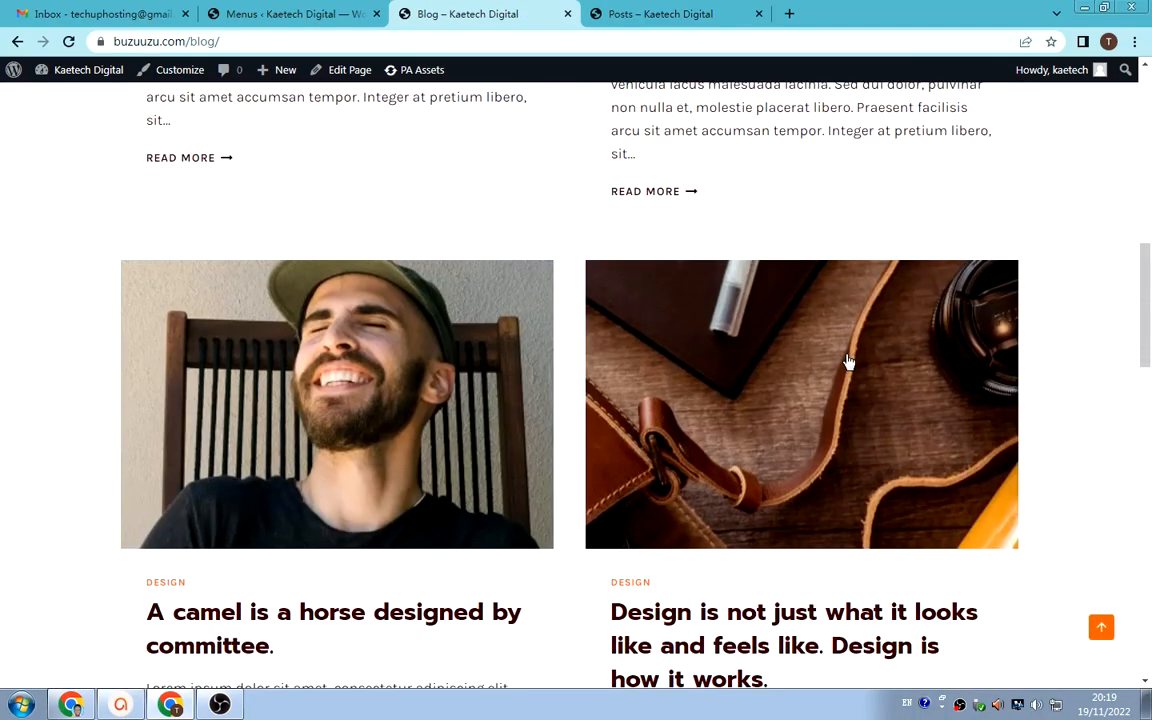
{"action": "scroll", "coordinate": [847, 360], "scroll_direction": "down", "scroll_amount": 10}
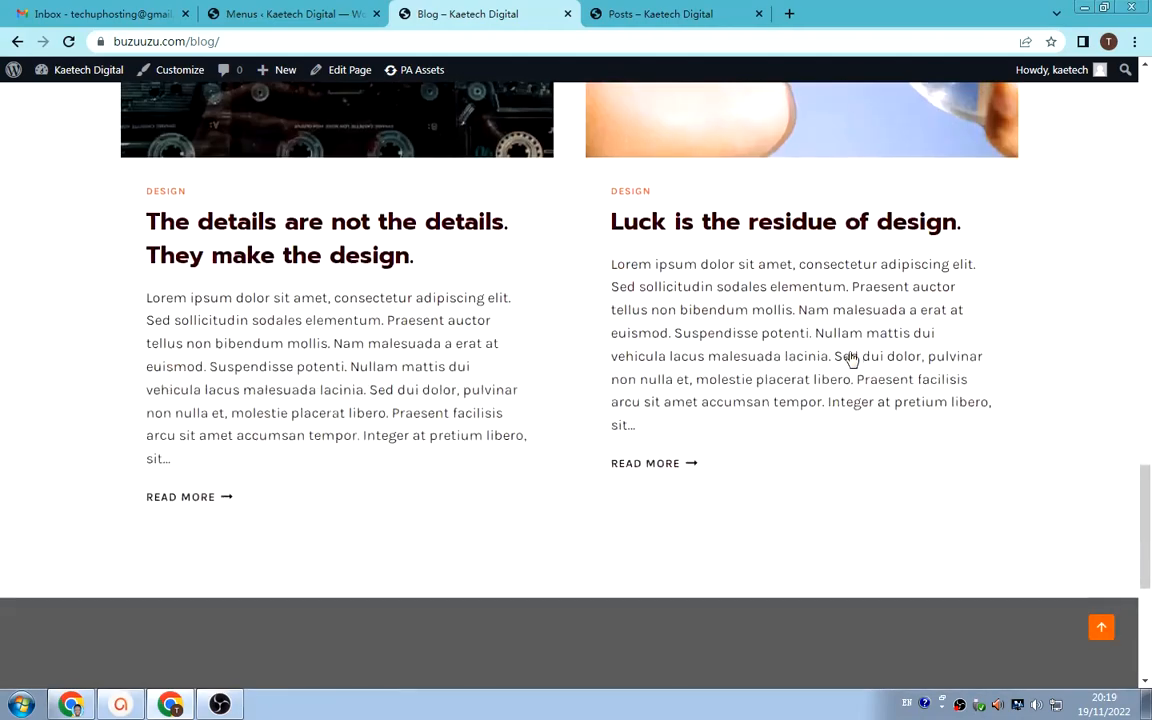
{"action": "scroll", "coordinate": [848, 360], "scroll_direction": "down", "scroll_amount": 3}
{"action": "scroll", "coordinate": [848, 355], "scroll_direction": "up", "scroll_amount": 15}
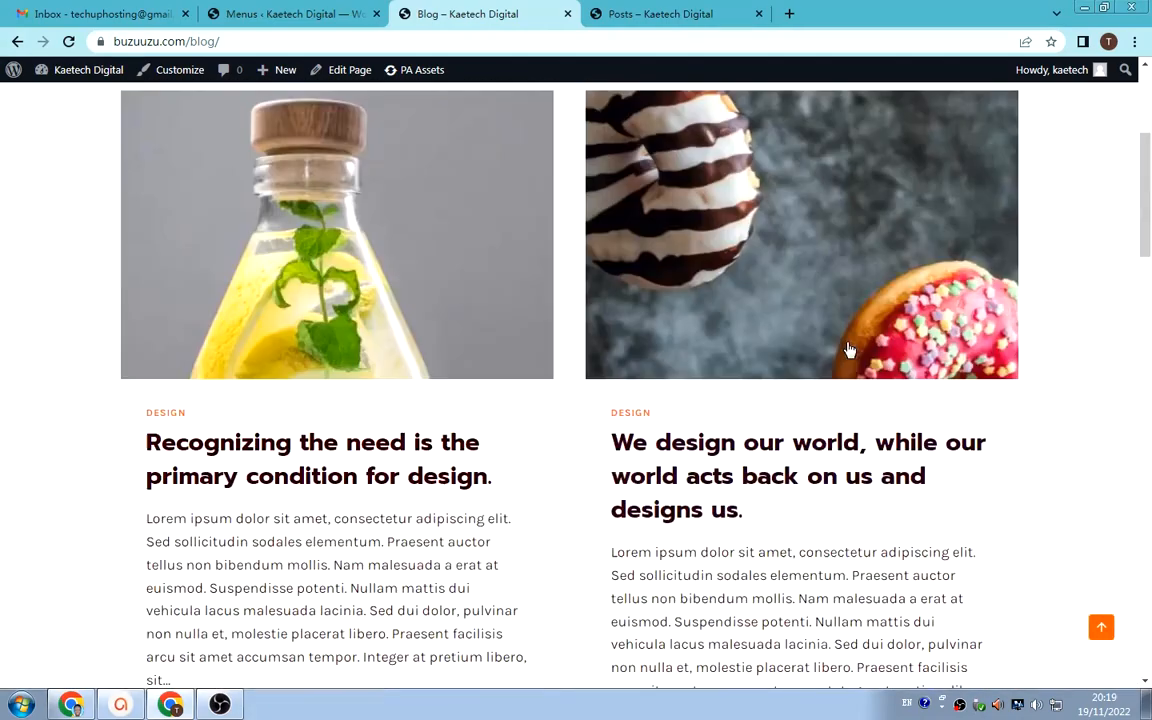
{"action": "scroll", "coordinate": [848, 350], "scroll_direction": "up", "scroll_amount": 5}
- Switch to the custom Our Blog page at /posts/, review its post grid and pagination, and reload the page
{"action": "left_click", "coordinate": [666, 15]}
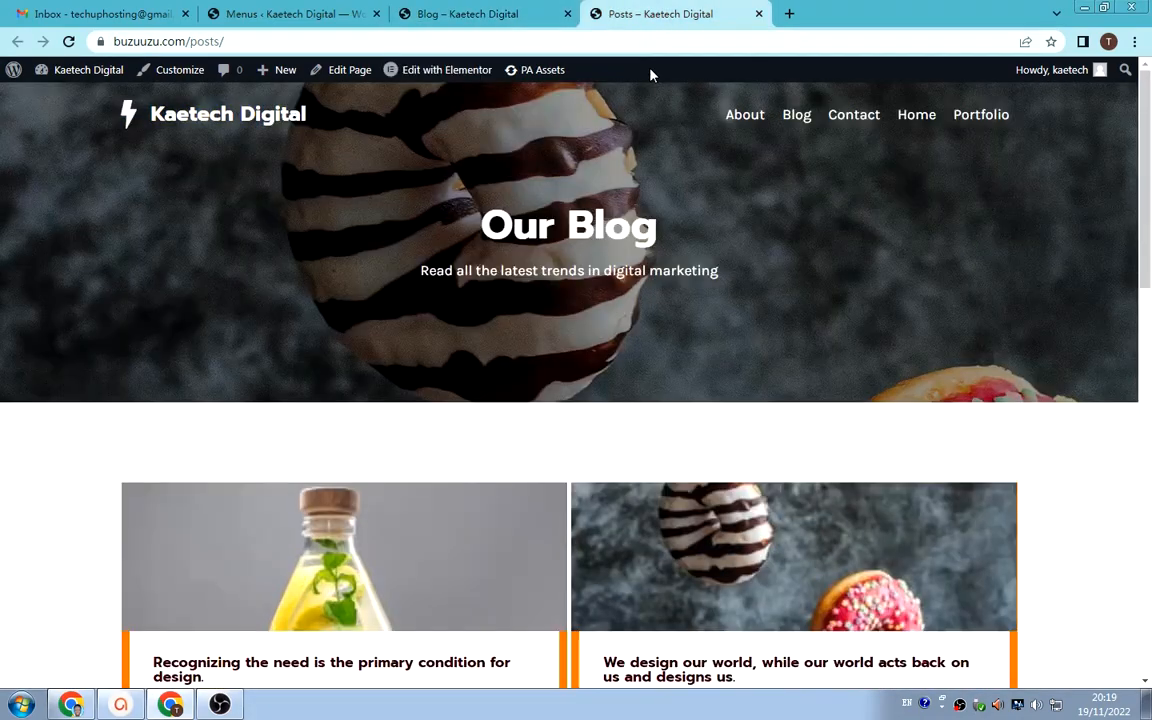
{"action": "scroll", "coordinate": [942, 343], "scroll_direction": "down", "scroll_amount": 7}
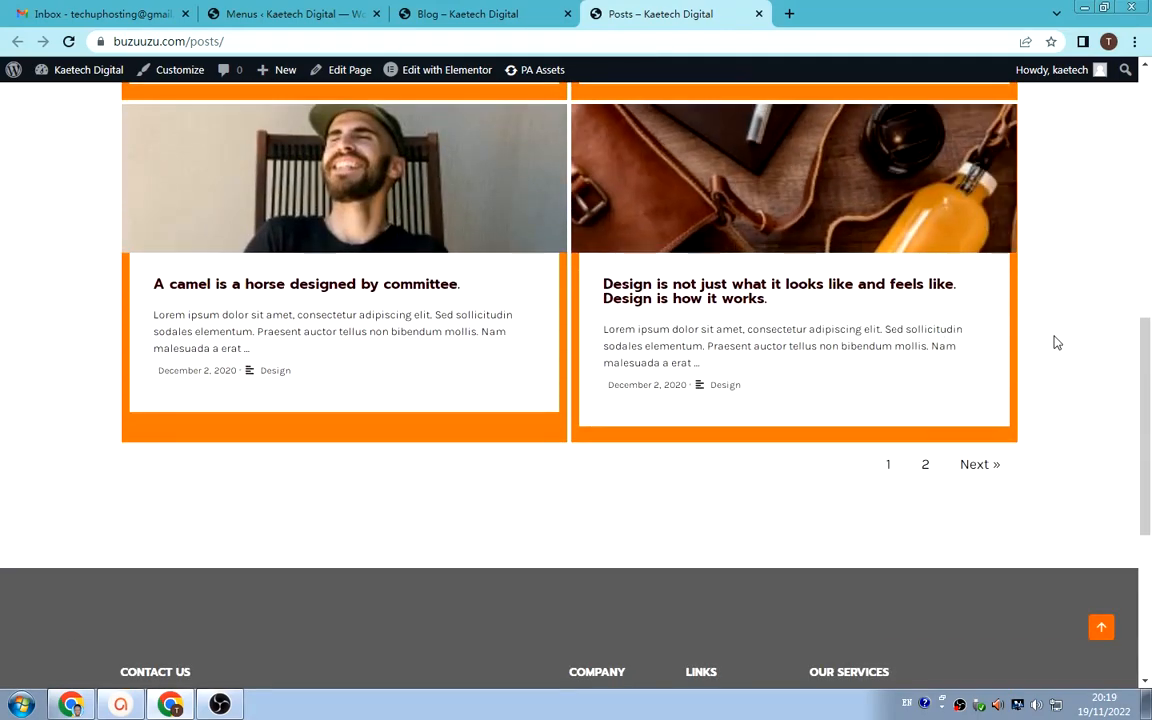
{"action": "scroll", "coordinate": [1054, 340], "scroll_direction": "up", "scroll_amount": 3}
{"action": "scroll", "coordinate": [1057, 343], "scroll_direction": "up", "scroll_amount": 5}
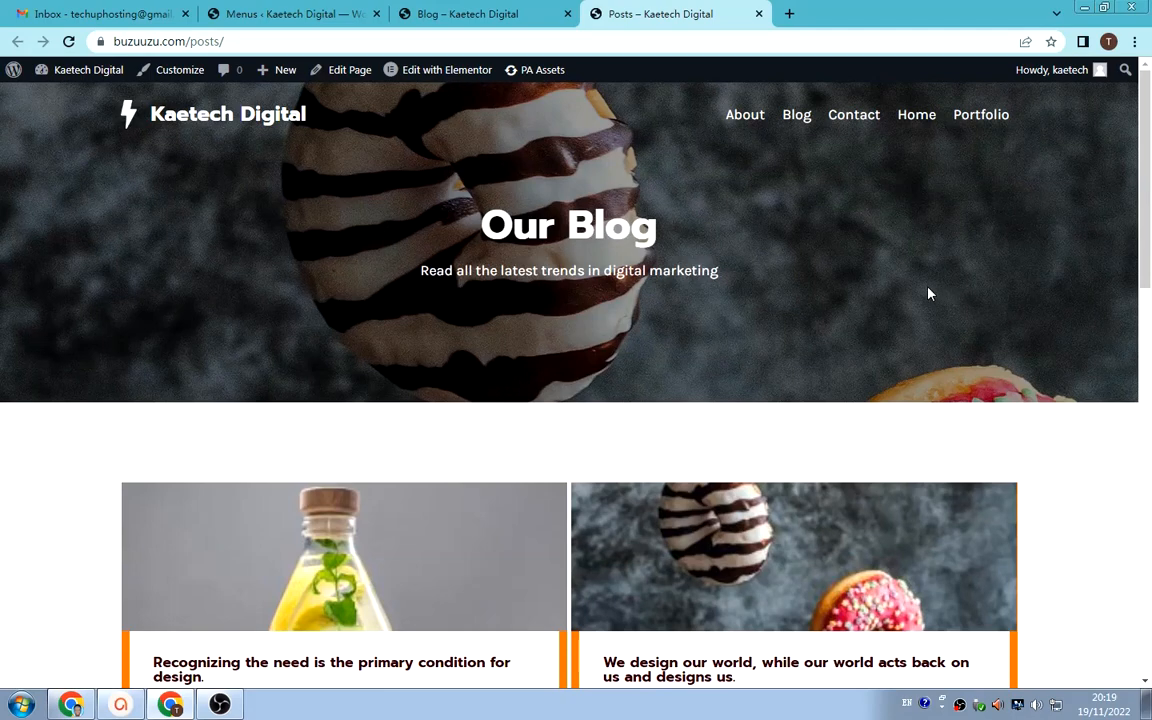
{"action": "left_click", "coordinate": [68, 42]}
- Go back to the default Blog page and review the images, titles and excerpts of its posts for comparison
{"action": "left_click", "coordinate": [467, 14]}
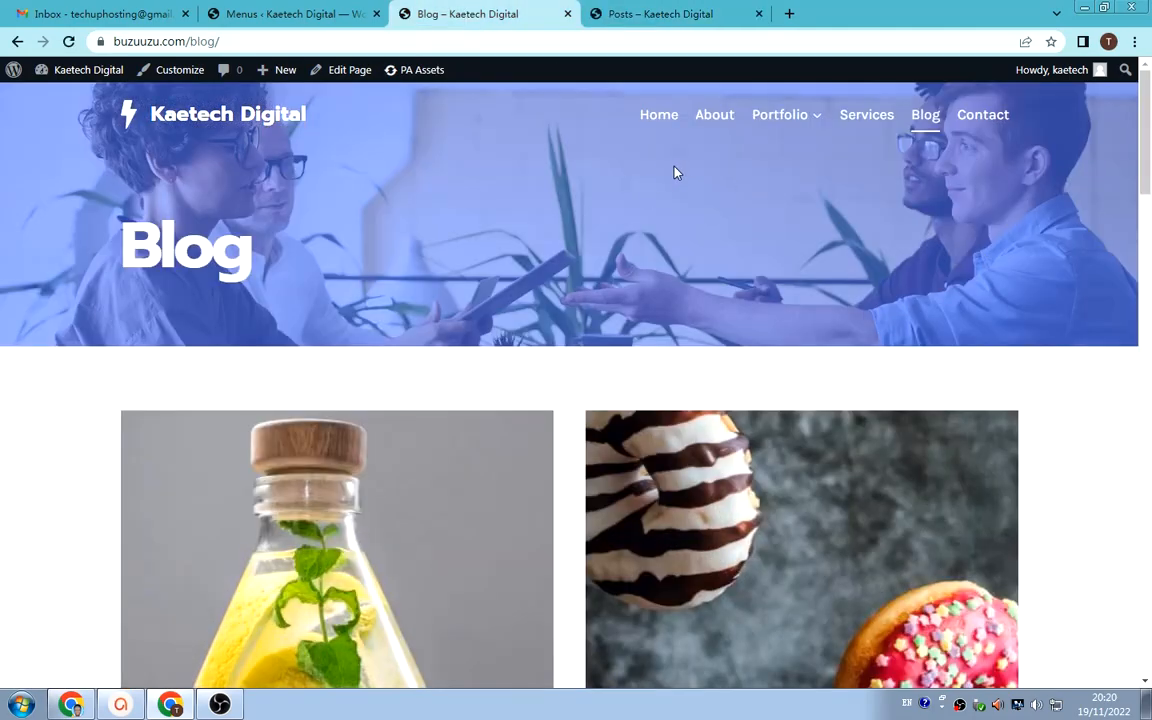
{"action": "scroll", "coordinate": [1043, 271], "scroll_direction": "down", "scroll_amount": 9}
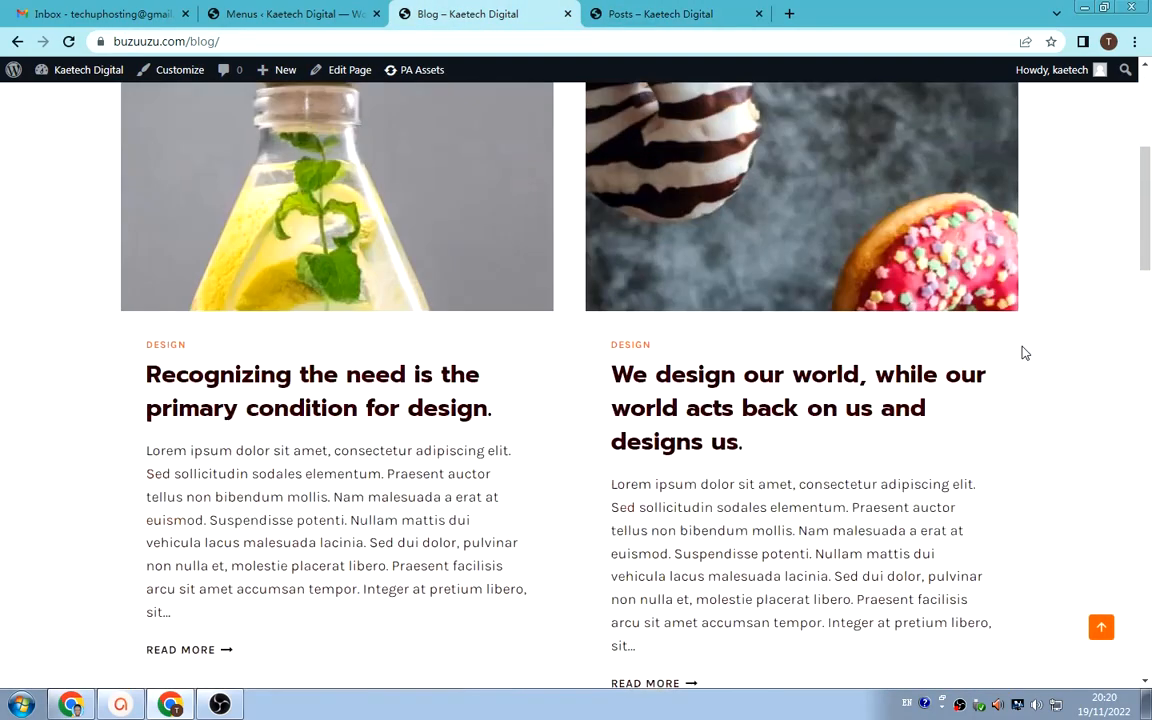
{"action": "scroll", "coordinate": [1022, 348], "scroll_direction": "down", "scroll_amount": 6}
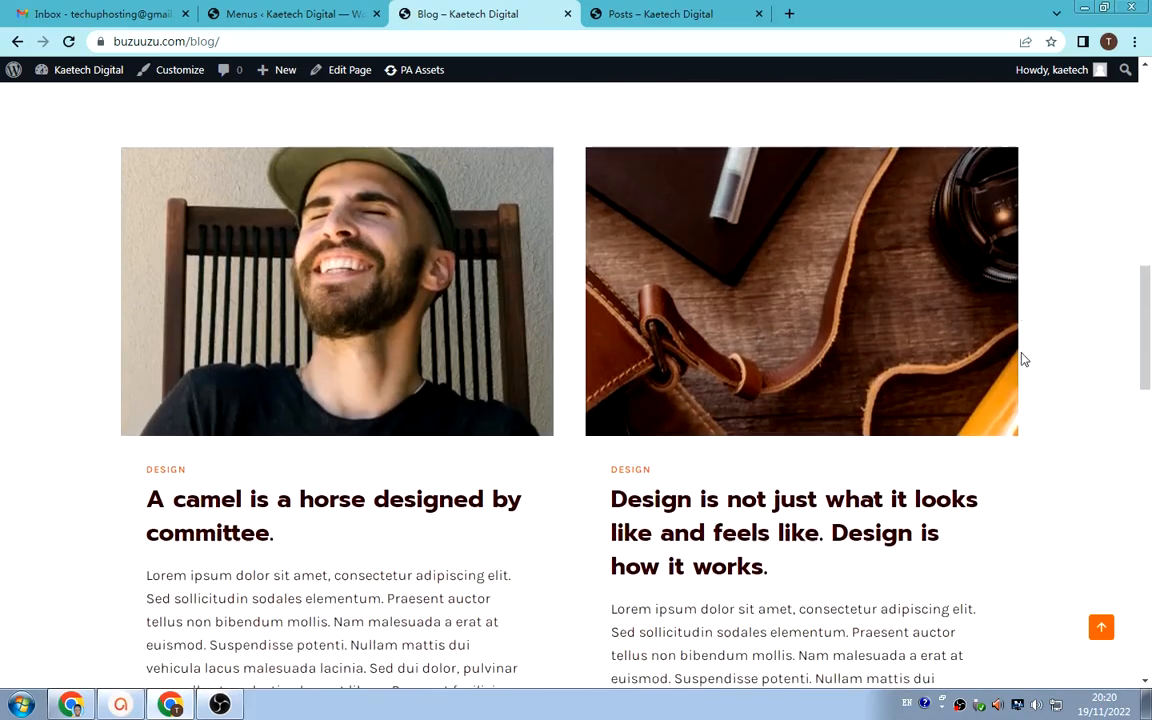
{"action": "scroll", "coordinate": [1022, 350], "scroll_direction": "down", "scroll_amount": 2}
{"action": "scroll", "coordinate": [1021, 347], "scroll_direction": "up", "scroll_amount": 5}
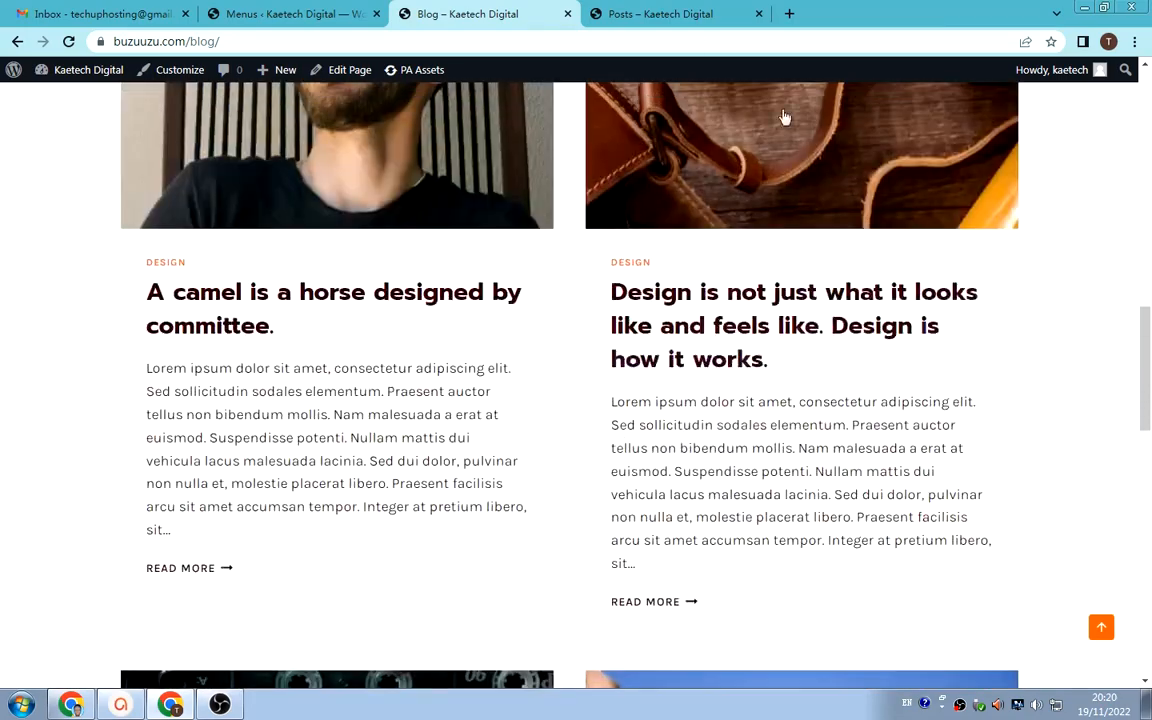
- Return to the custom Our Blog page and examine its post cards, image hover effects, header and navigation menu
{"action": "left_click", "coordinate": [699, 13]}
{"action": "scroll", "coordinate": [985, 390], "scroll_direction": "down", "scroll_amount": 6}
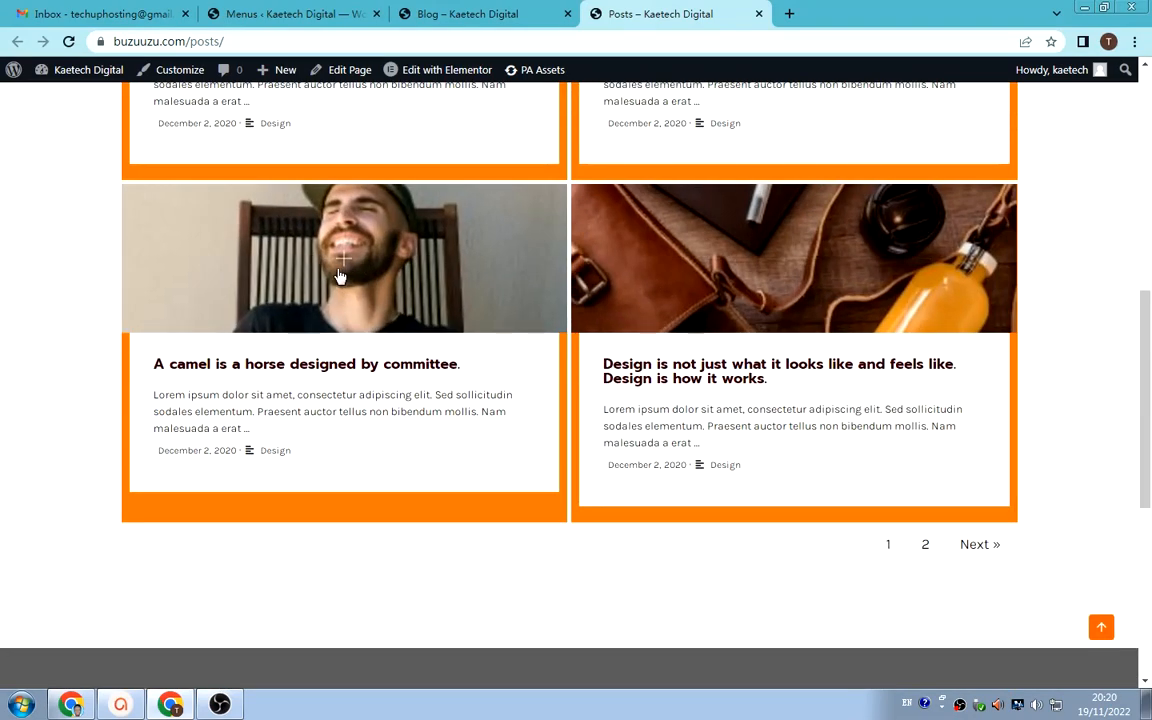
{"action": "scroll", "coordinate": [352, 280], "scroll_direction": "up", "scroll_amount": 3}
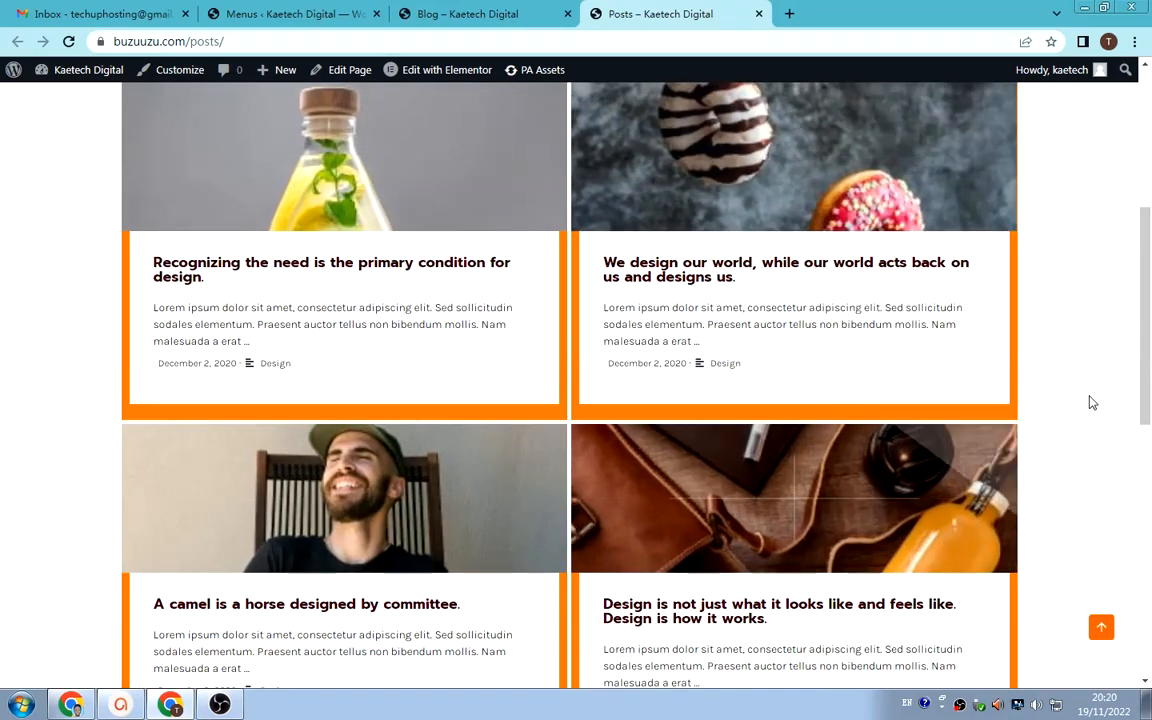
{"action": "scroll", "coordinate": [1087, 404], "scroll_direction": "up", "scroll_amount": 4}
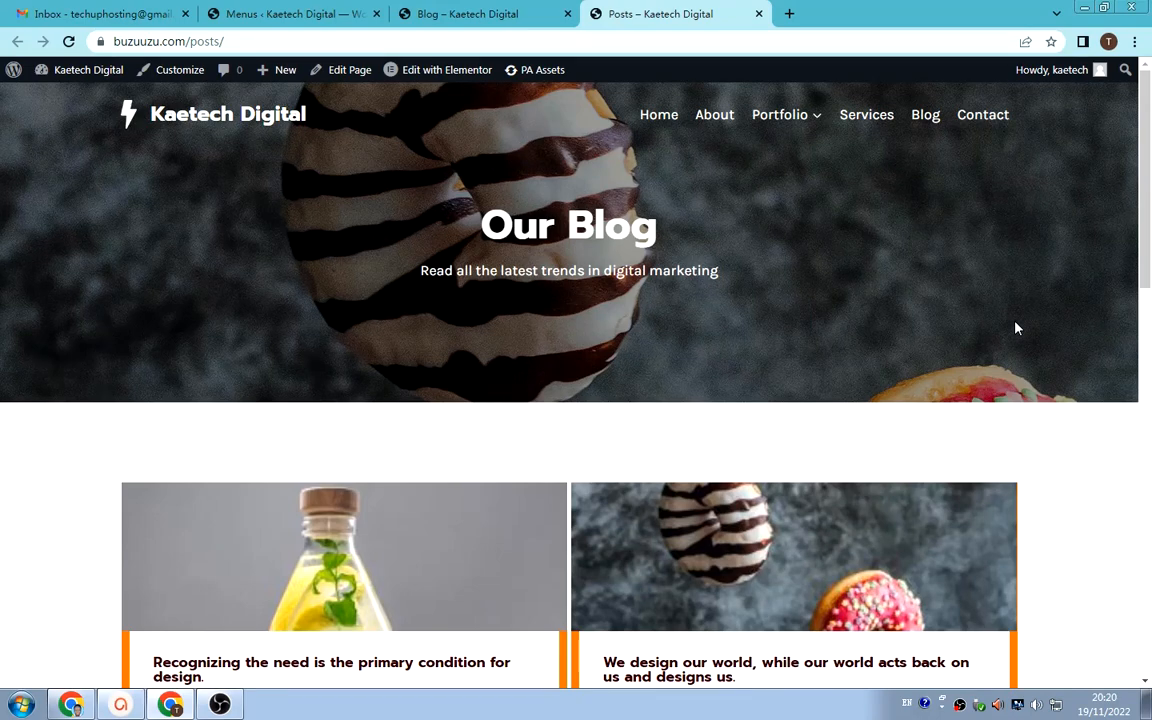
{"action": "scroll", "coordinate": [1015, 328], "scroll_direction": "down", "scroll_amount": 1}
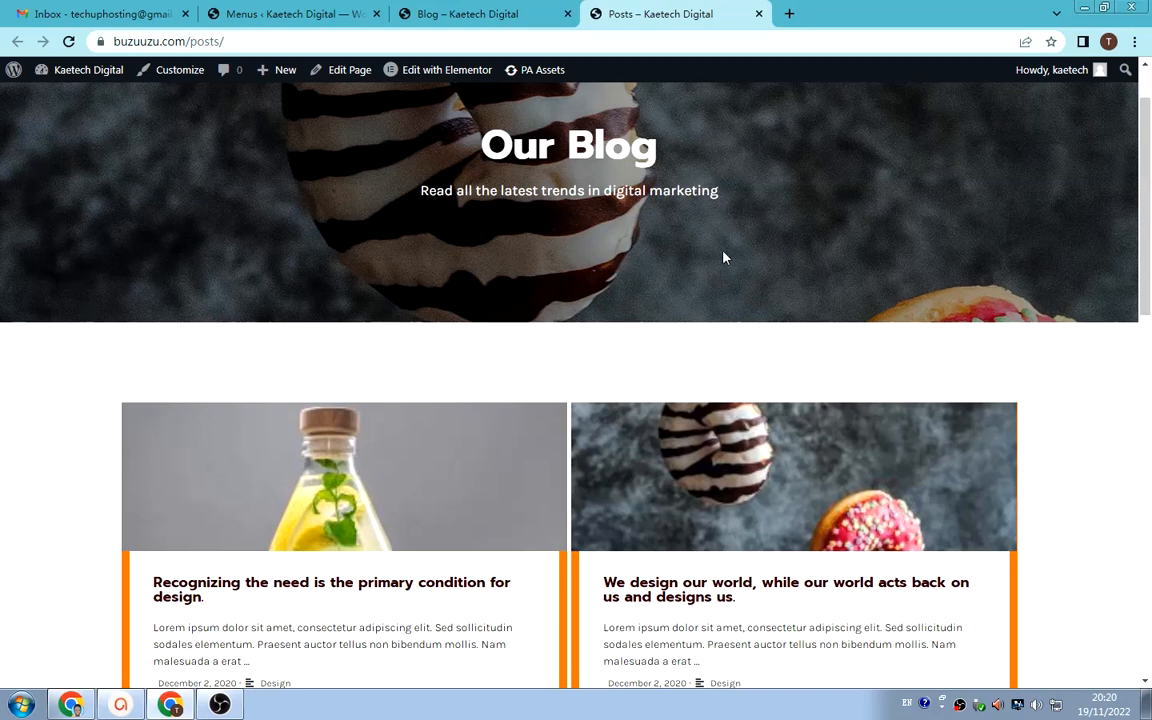
{"action": "scroll", "coordinate": [724, 258], "scroll_direction": "up", "scroll_amount": 1}
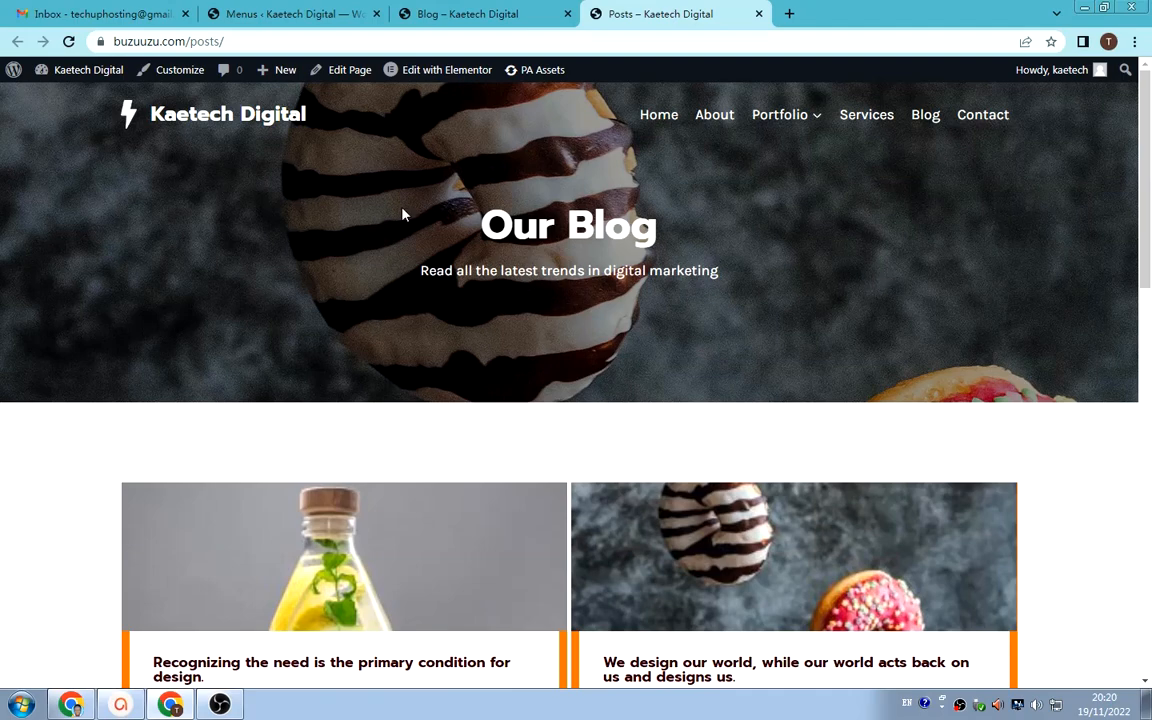
- Return to the WordPress admin dashboard and open the list of installed plugins
{"action": "left_click", "coordinate": [287, 15]}
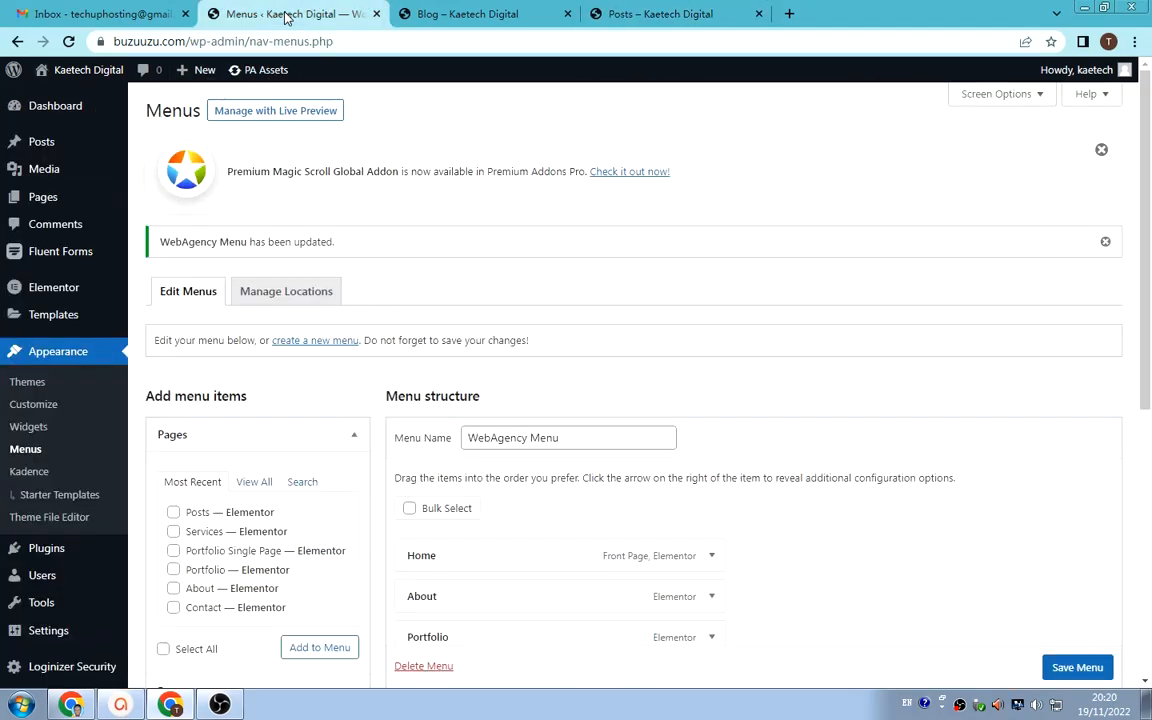
{"action": "mouse_move", "coordinate": [93, 106]}
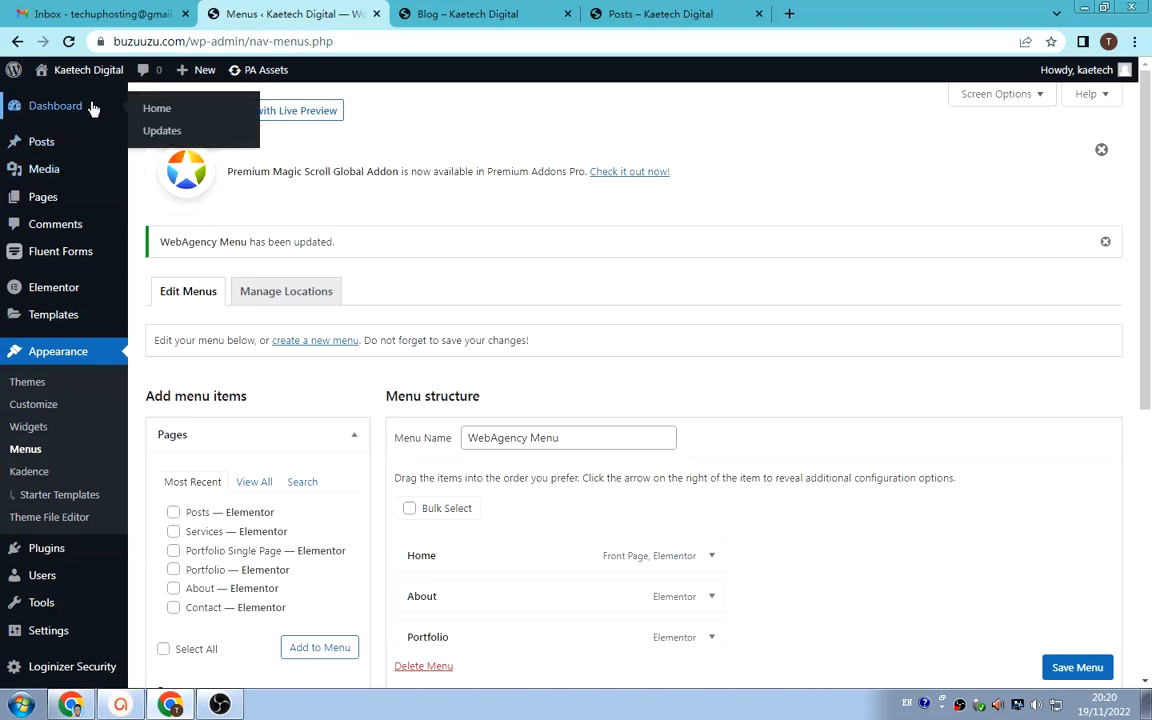
{"action": "left_click", "coordinate": [166, 109]}
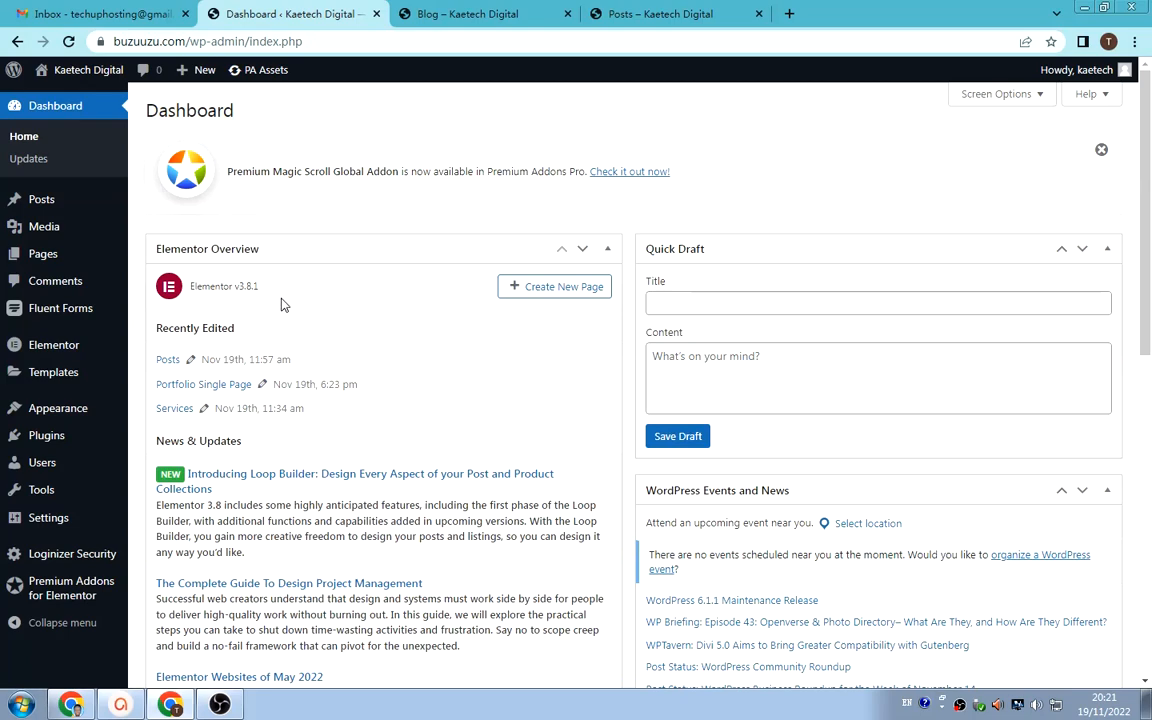
{"action": "mouse_move", "coordinate": [42, 442]}
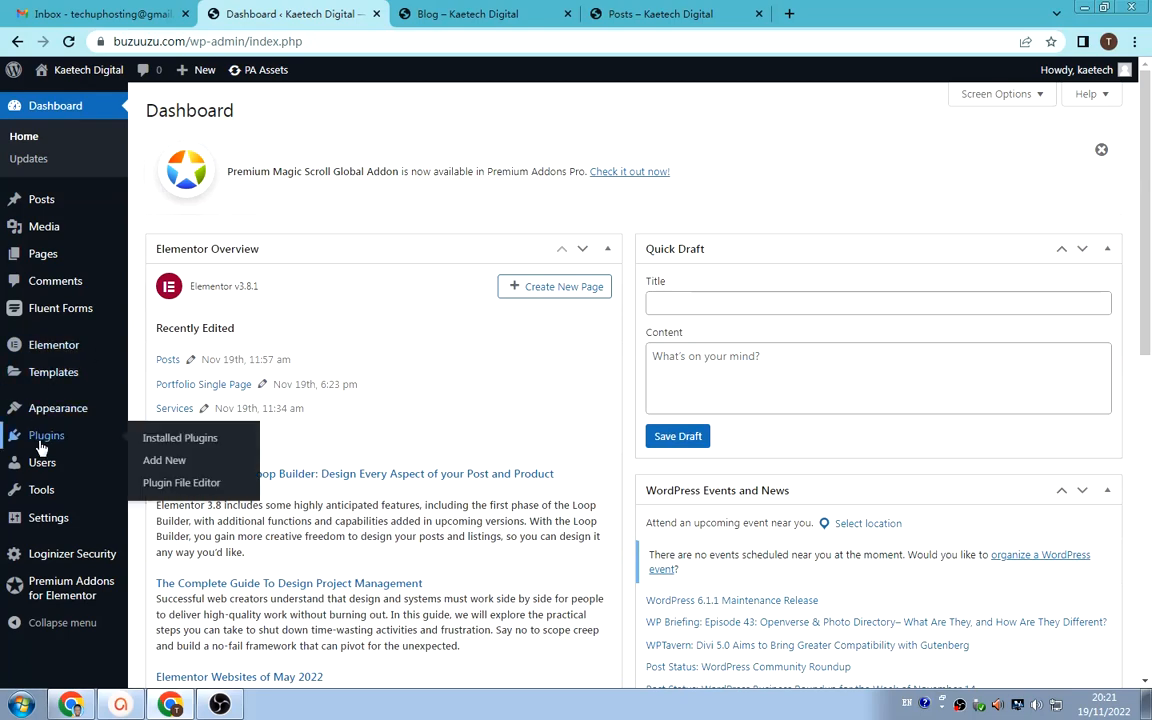
{"action": "left_click", "coordinate": [160, 438]}
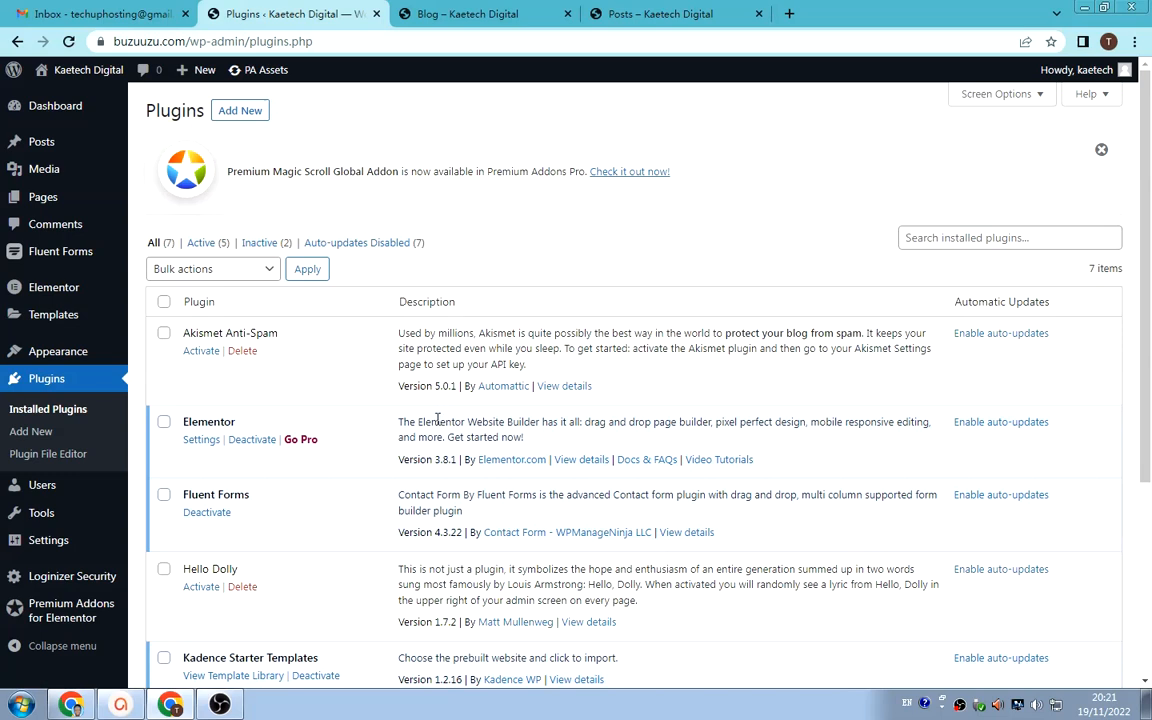
- Search the plugin directory for "elementor" and examine the Elementor Website Builder and Premium Addons for Elementor entries
{"action": "left_click", "coordinate": [30, 431]}
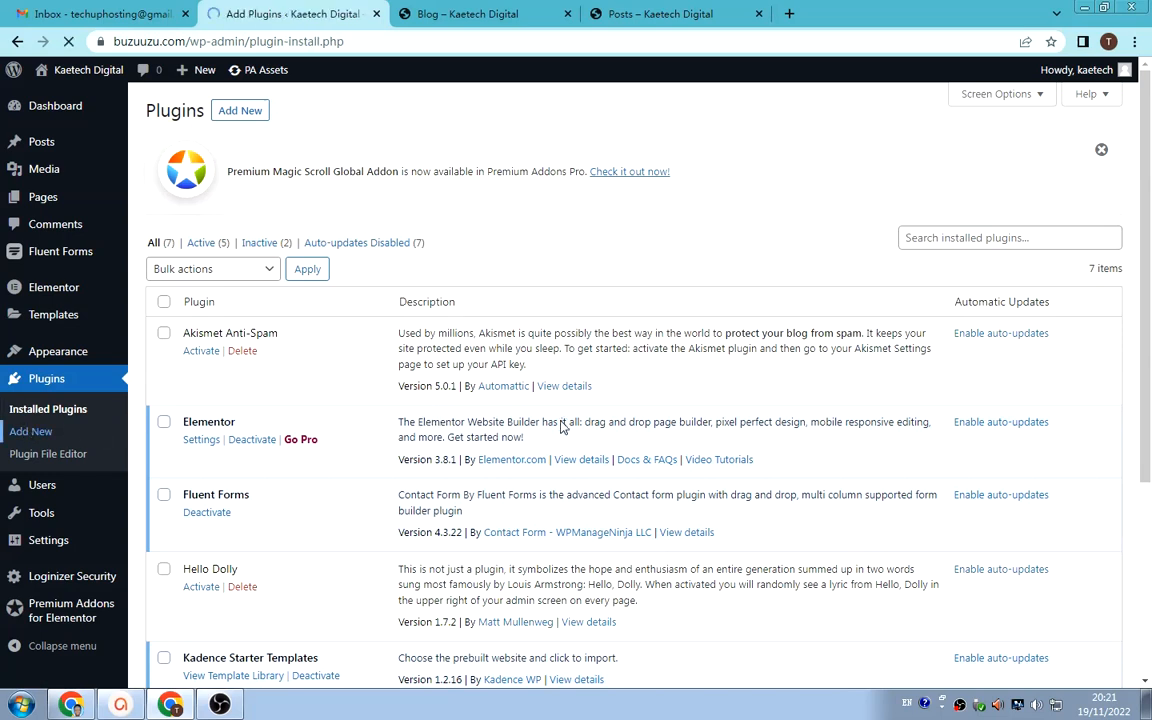
{"action": "left_click", "coordinate": [922, 245]}
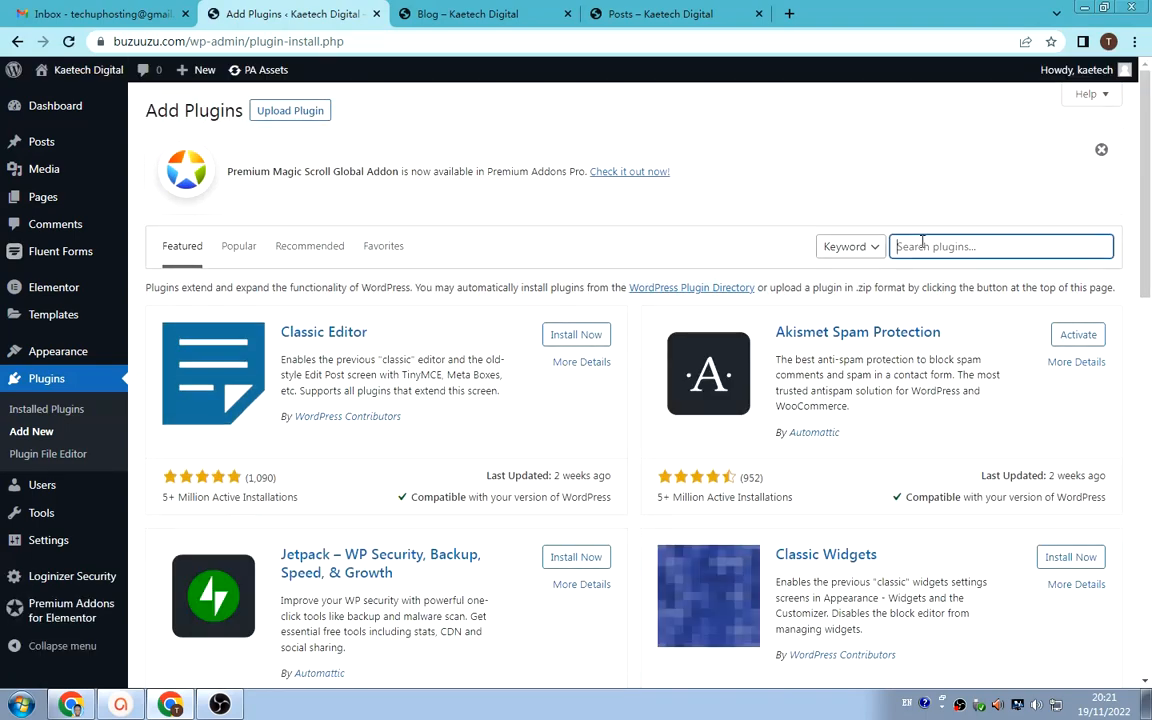
{"action": "type", "text": "elementor"}
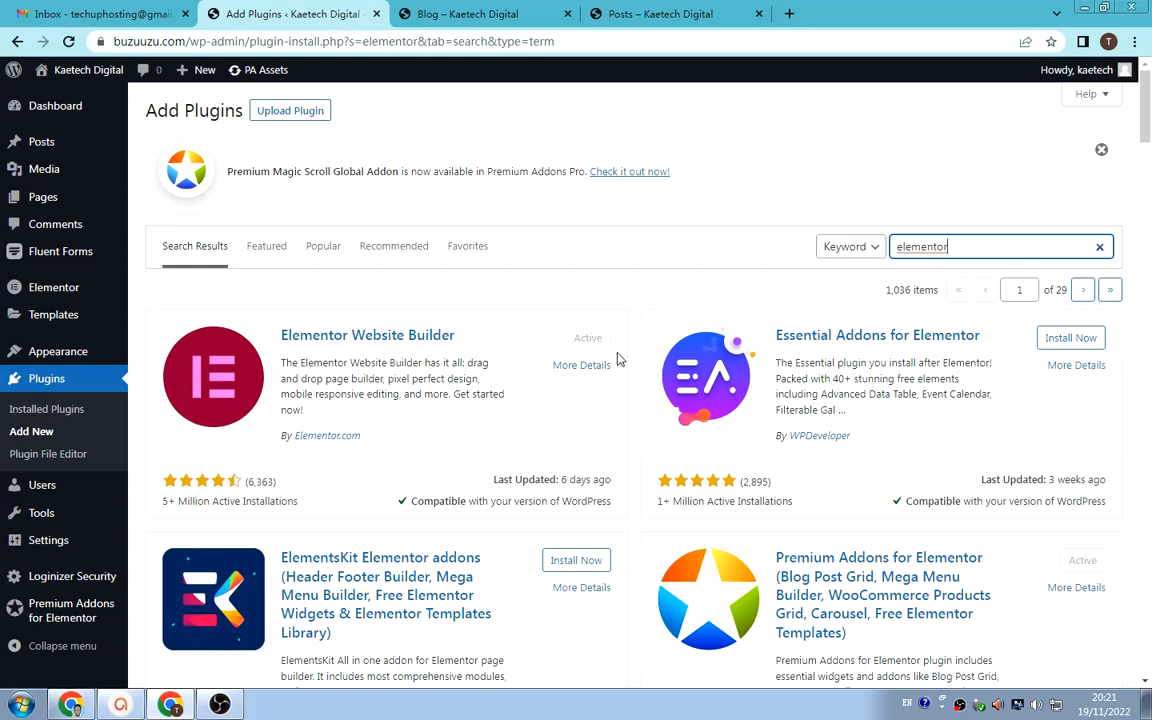
{"action": "scroll", "coordinate": [621, 374], "scroll_direction": "down", "scroll_amount": 2}
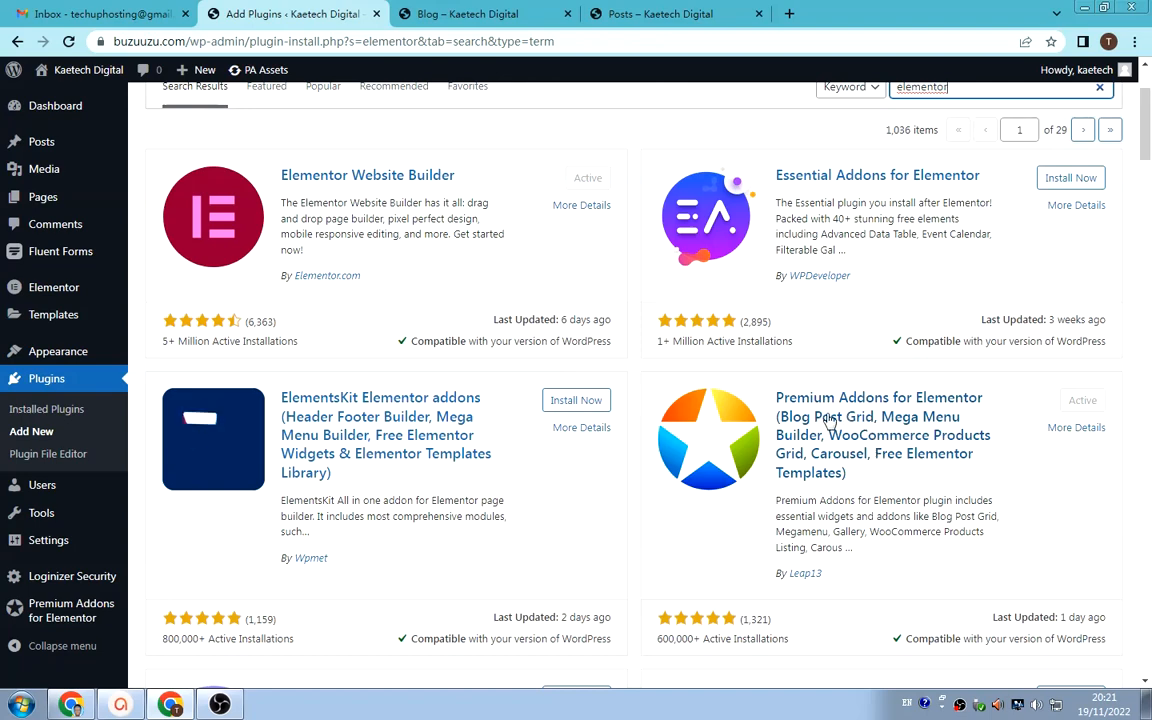
{"action": "scroll", "coordinate": [890, 435], "scroll_direction": "up", "scroll_amount": 1}
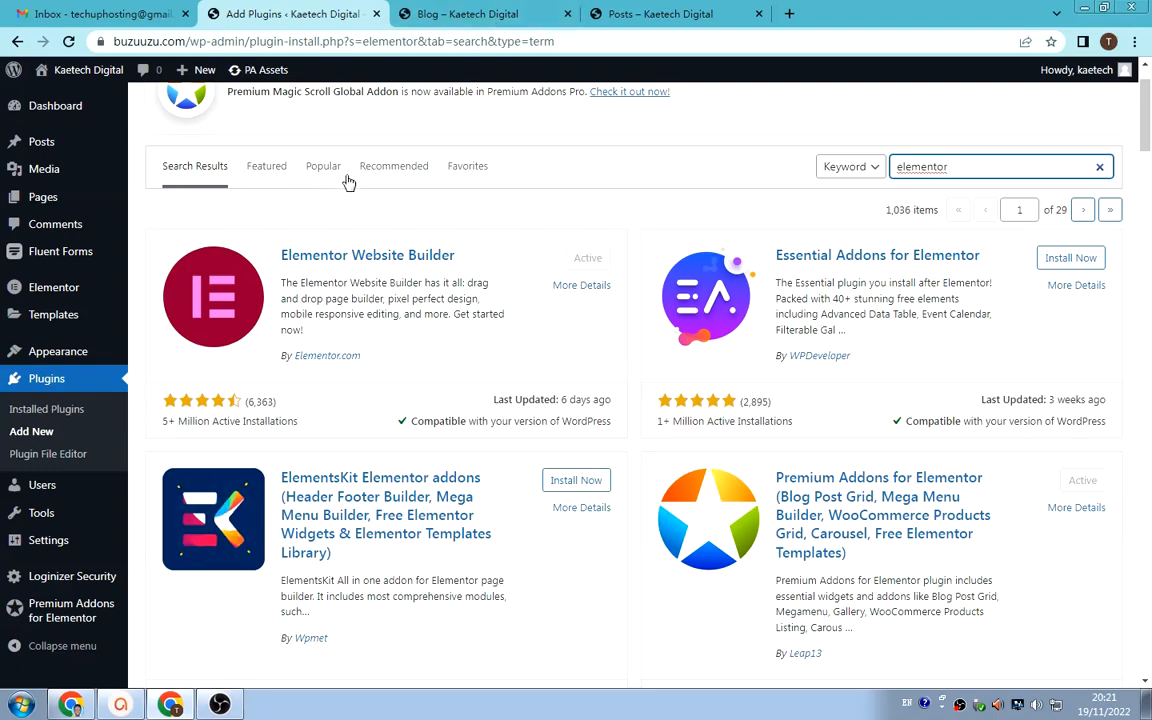
- Review the default Blog page once more, from the header through the post listing
{"action": "left_click", "coordinate": [485, 16]}
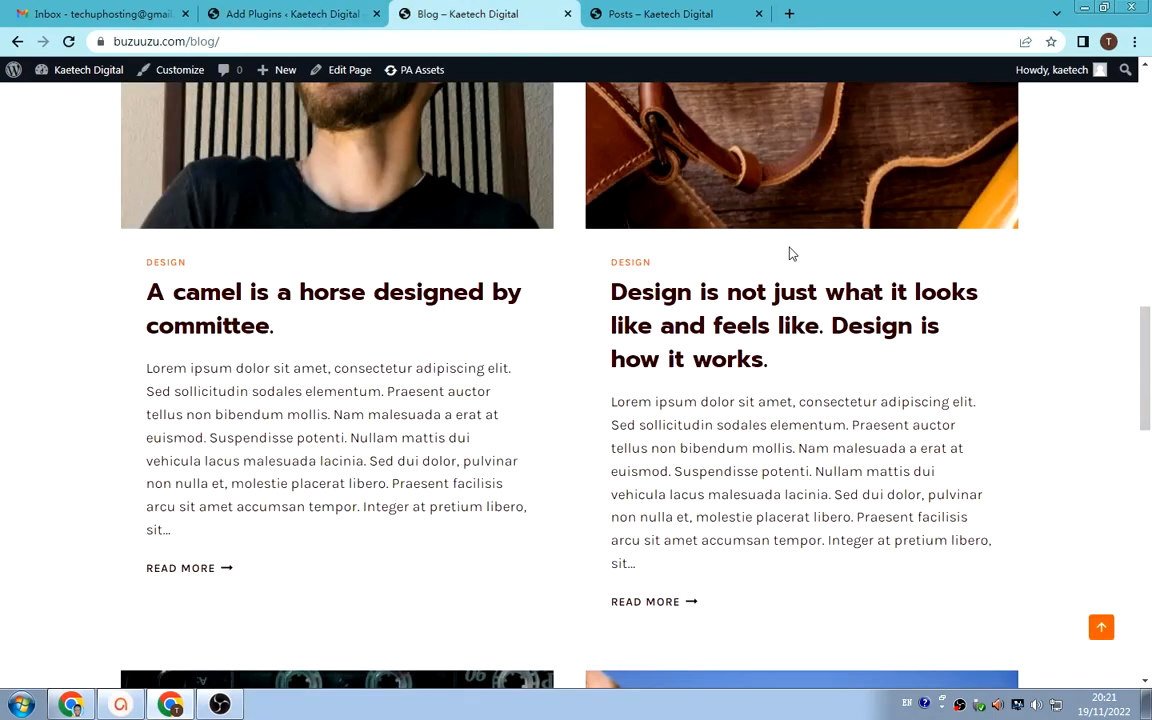
{"action": "scroll", "coordinate": [760, 260], "scroll_direction": "down", "scroll_amount": 10}
{"action": "scroll", "coordinate": [764, 285], "scroll_direction": "up", "scroll_amount": 6}
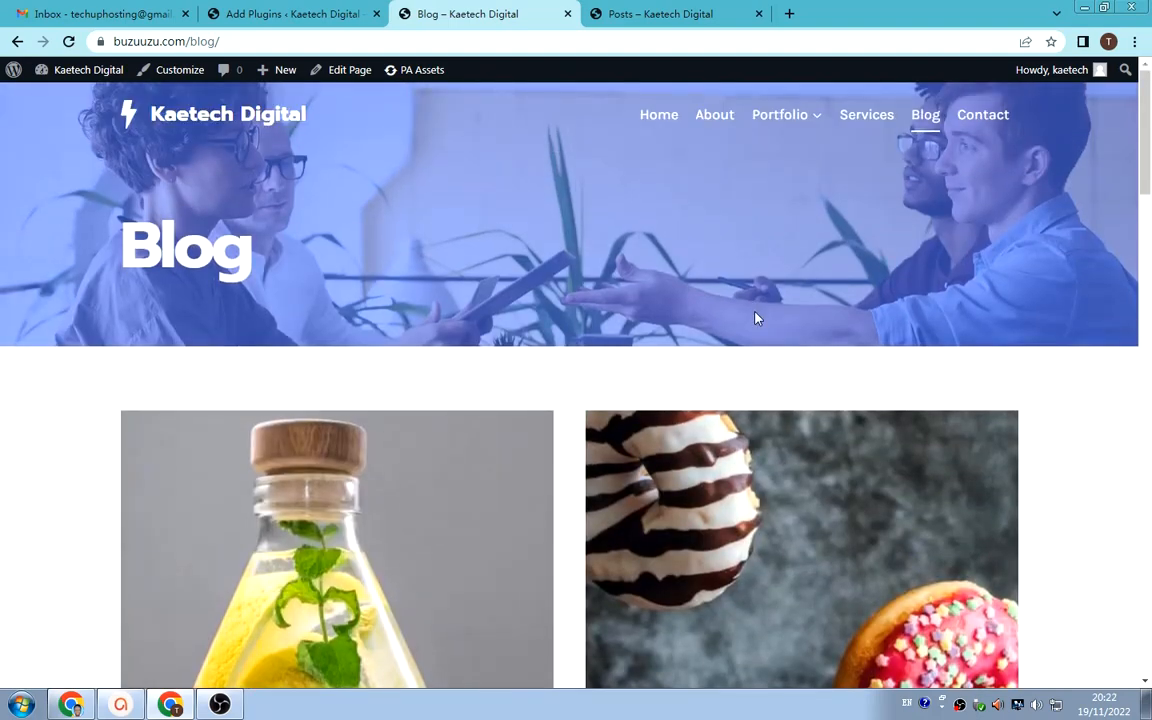
{"action": "scroll", "coordinate": [758, 318], "scroll_direction": "down", "scroll_amount": 5}
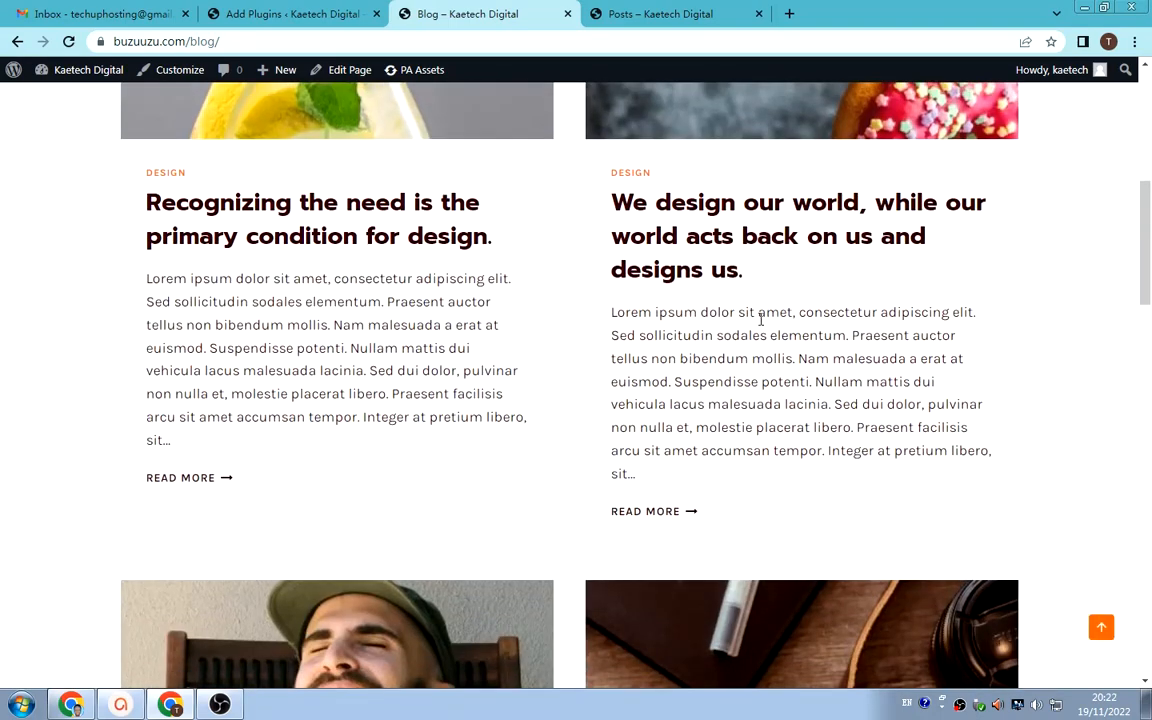
{"action": "scroll", "coordinate": [760, 318], "scroll_direction": "up", "scroll_amount": 5}
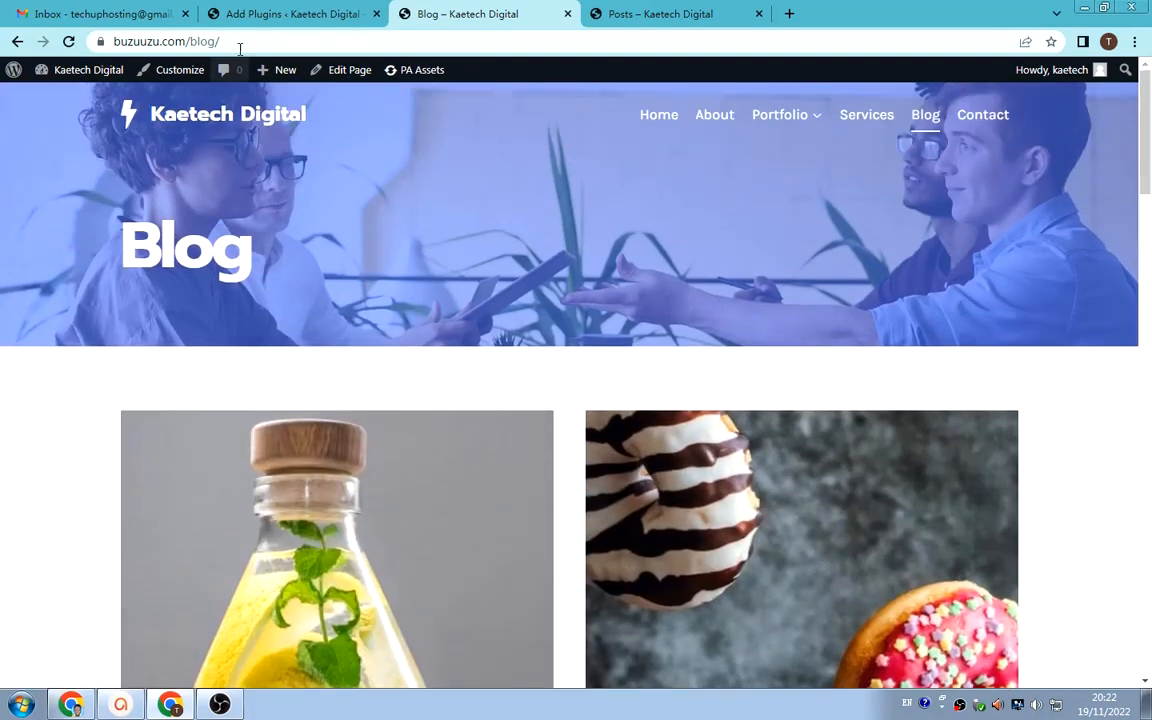
- Create a new page in the WordPress admin titled "Blog Posts" and publish it
{"action": "left_click", "coordinate": [268, 17]}
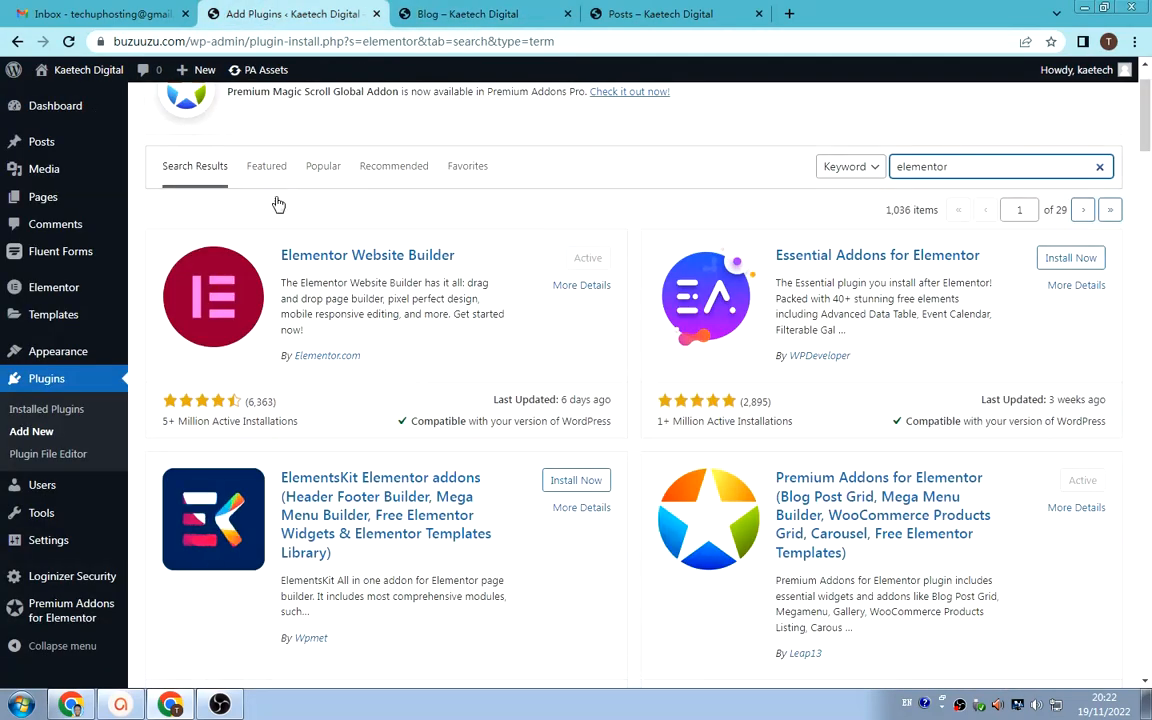
{"action": "mouse_move", "coordinate": [45, 201]}
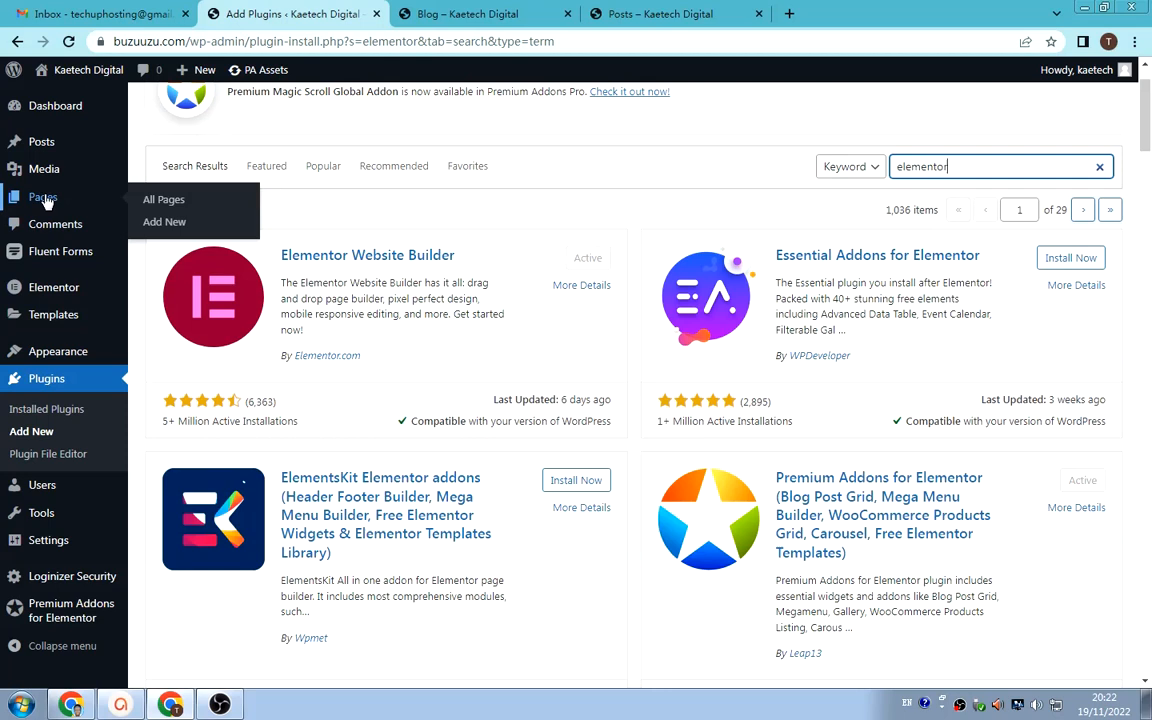
{"action": "left_click", "coordinate": [163, 221]}
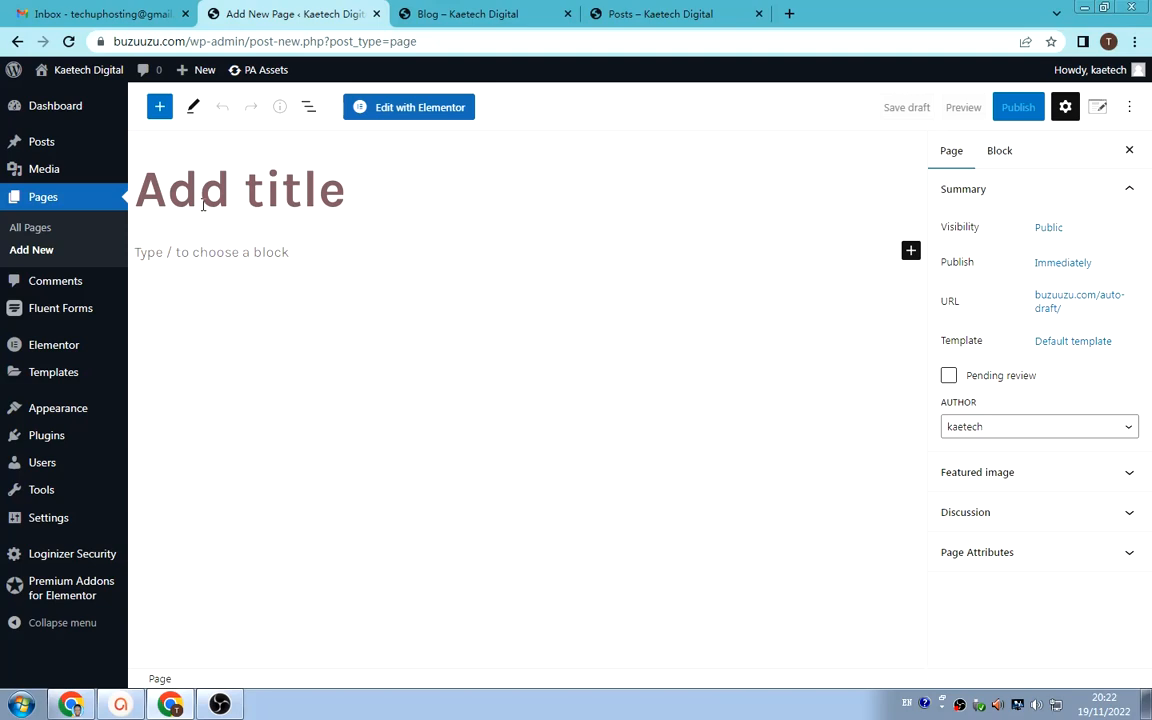
{"action": "type", "text": "Blog"}
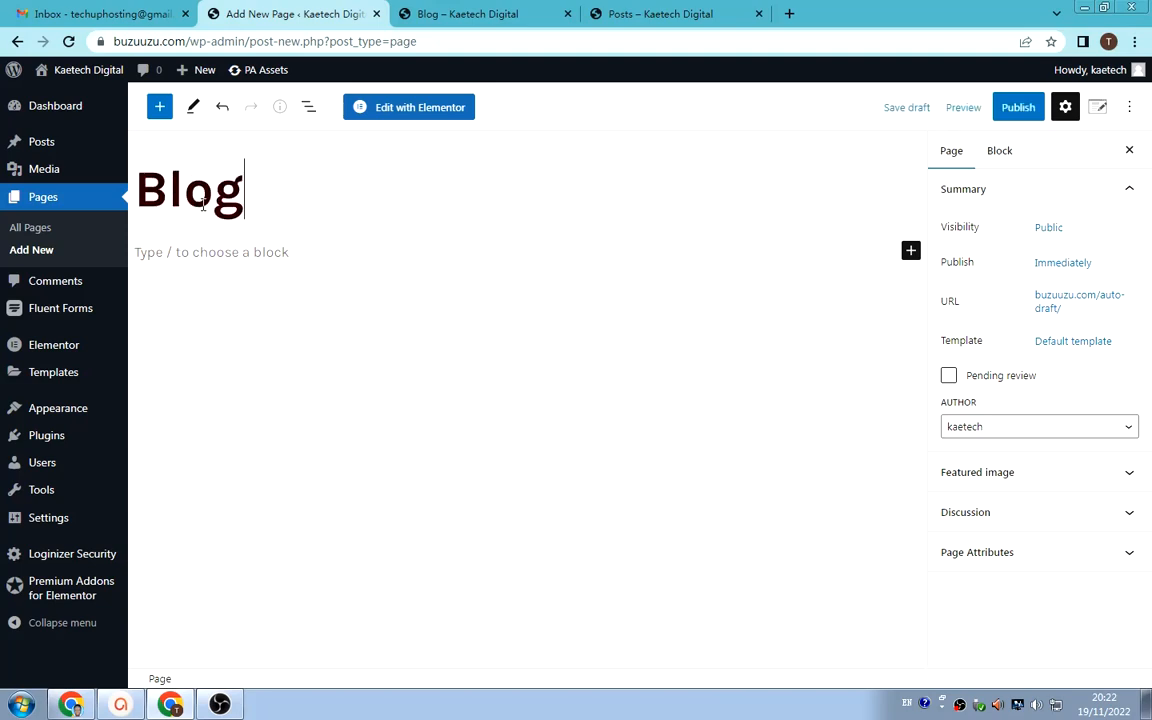
{"action": "type", "text": " Post"}
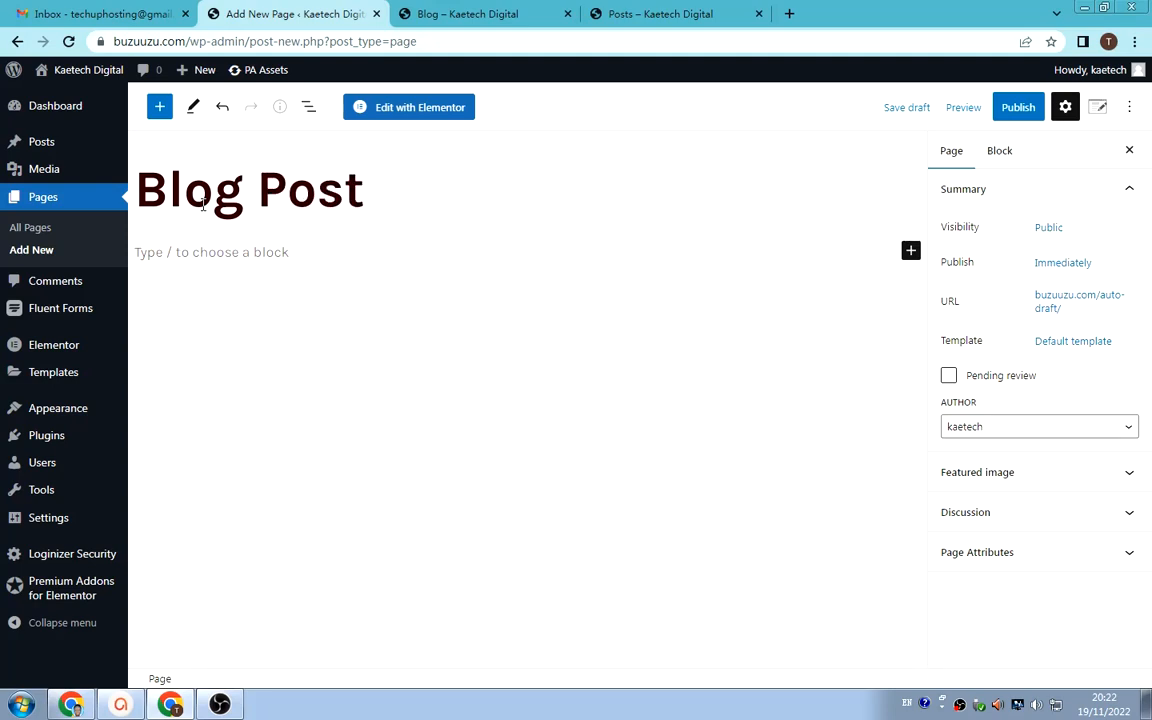
{"action": "type", "text": "s"}
{"action": "left_click", "coordinate": [1030, 110]}
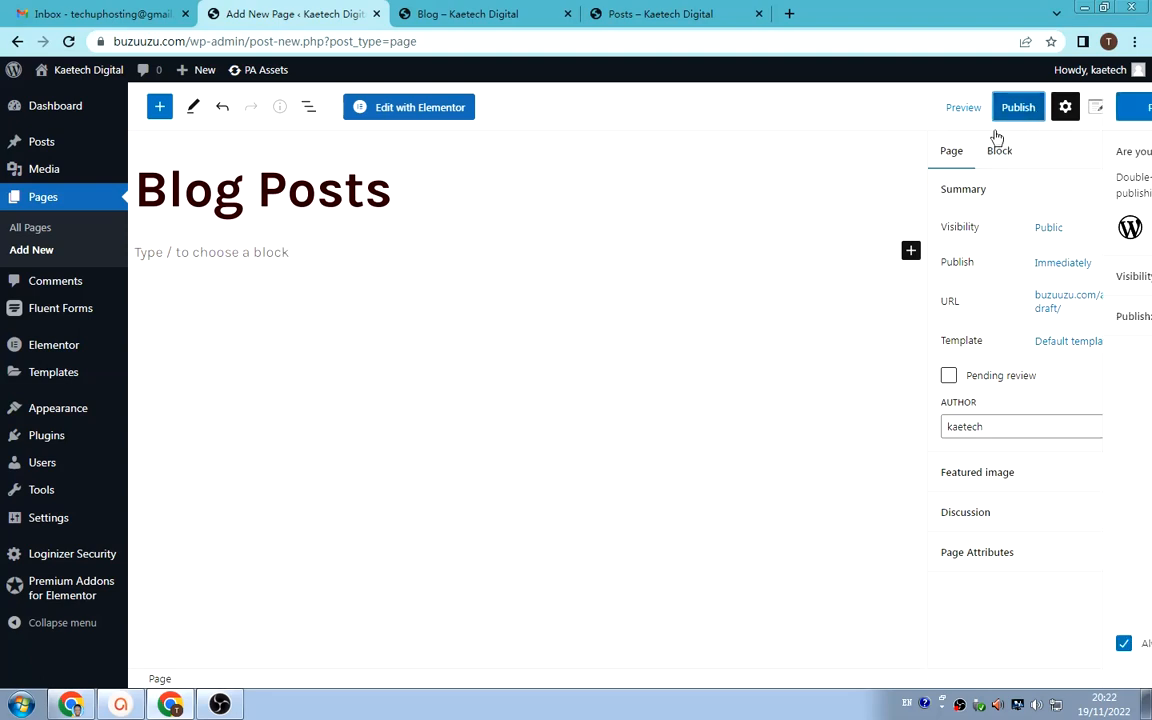
{"action": "left_click", "coordinate": [985, 116]}
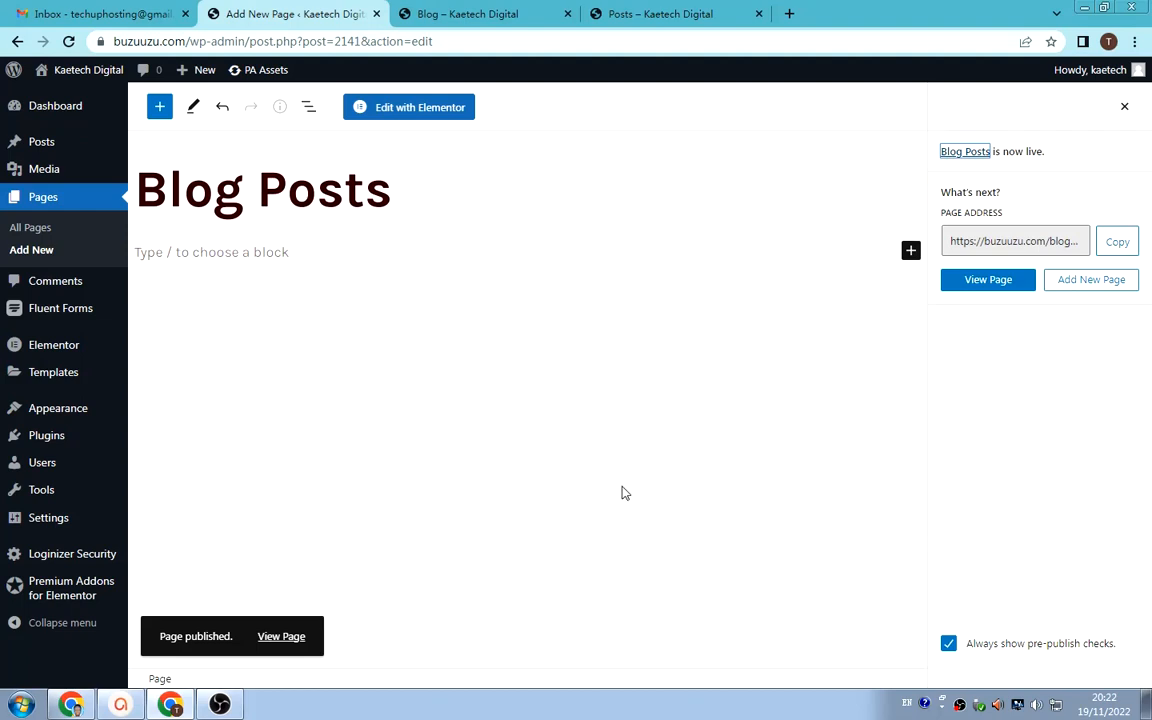
- Open the Blog Posts page in the Elementor editor and add a single-column section
{"action": "left_click", "coordinate": [410, 112]}
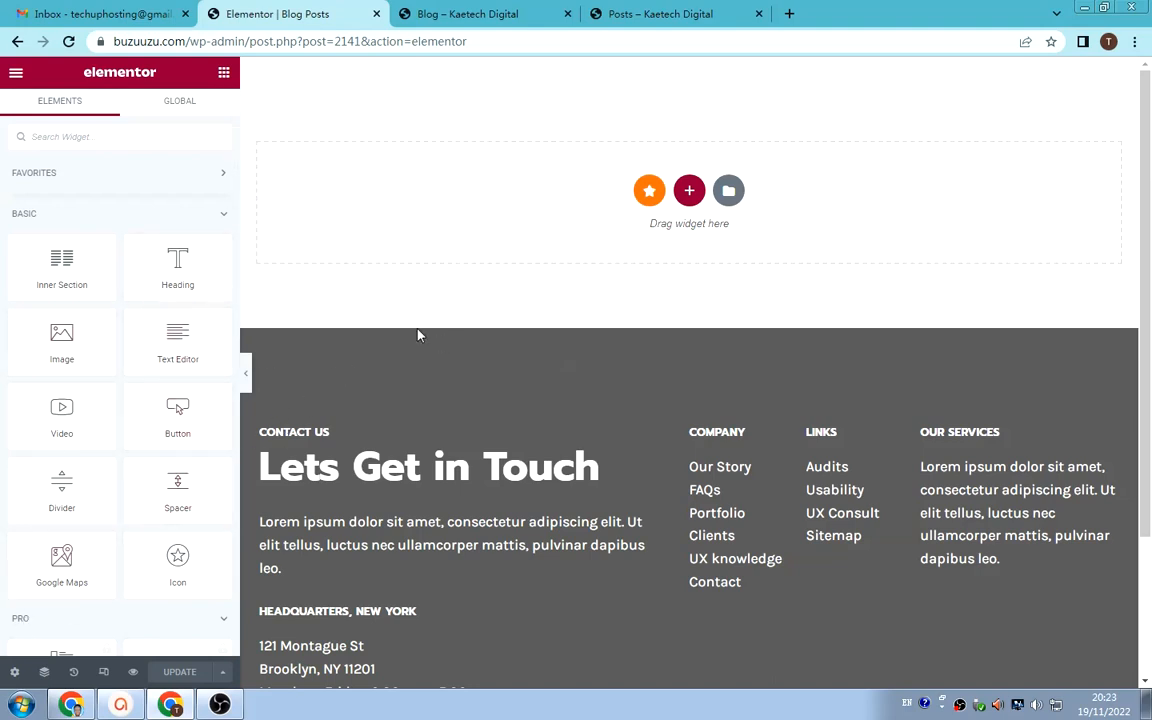
{"action": "left_click", "coordinate": [690, 192]}
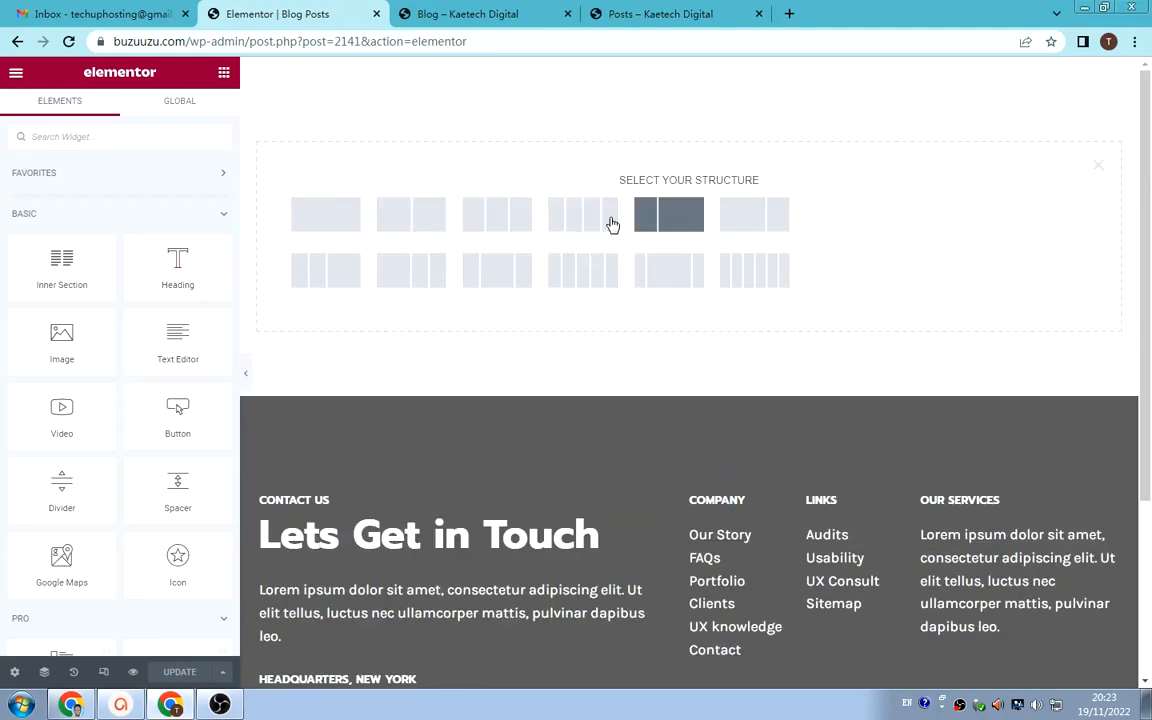
{"action": "left_click", "coordinate": [330, 221]}
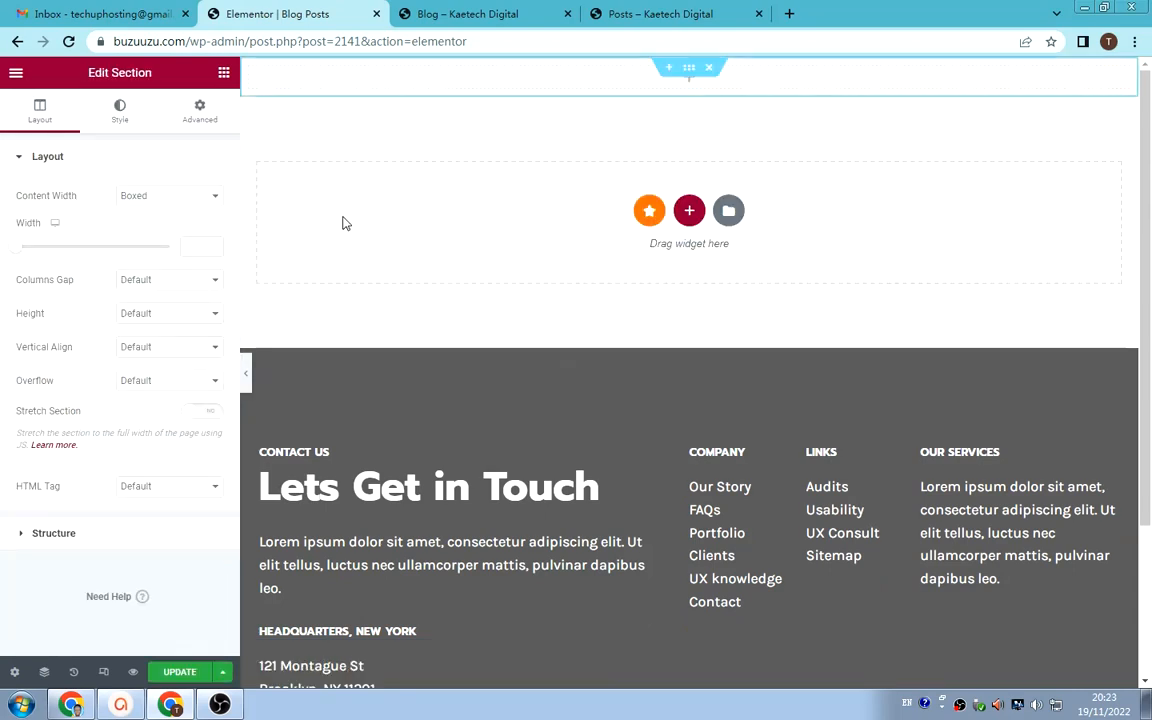
- Set the new section's content width to Full Width and its height to Min Height
{"action": "left_click", "coordinate": [153, 196]}
{"action": "left_click", "coordinate": [150, 226]}
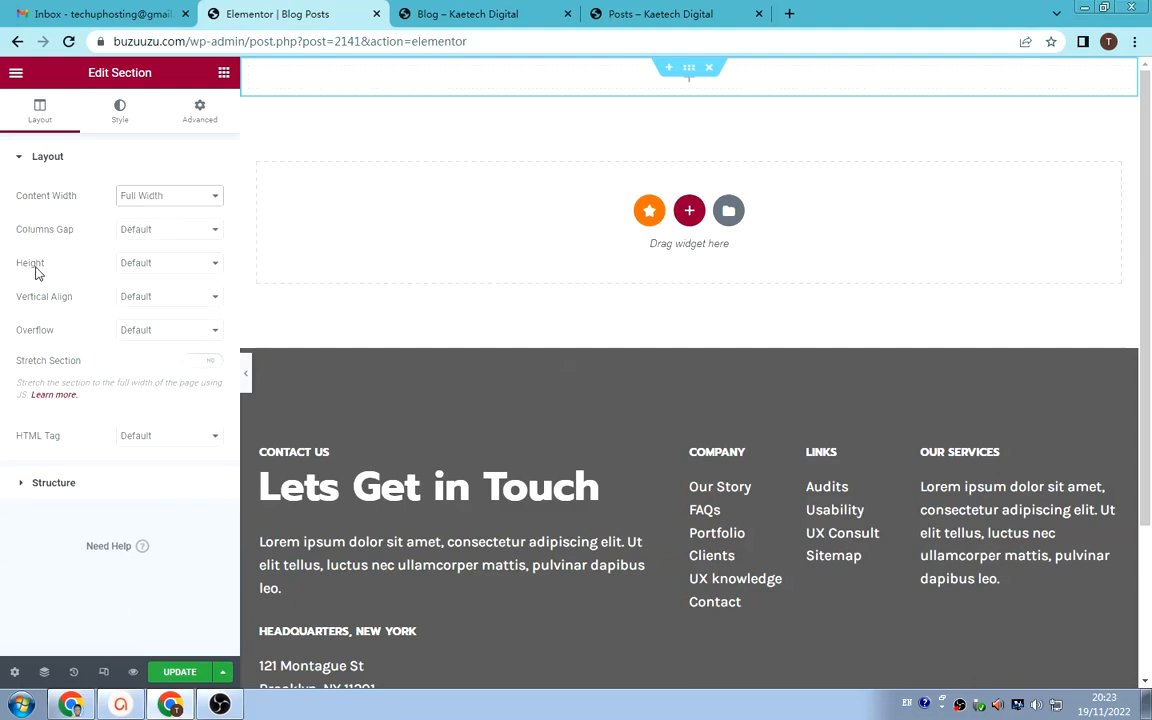
{"action": "left_click", "coordinate": [180, 264]}
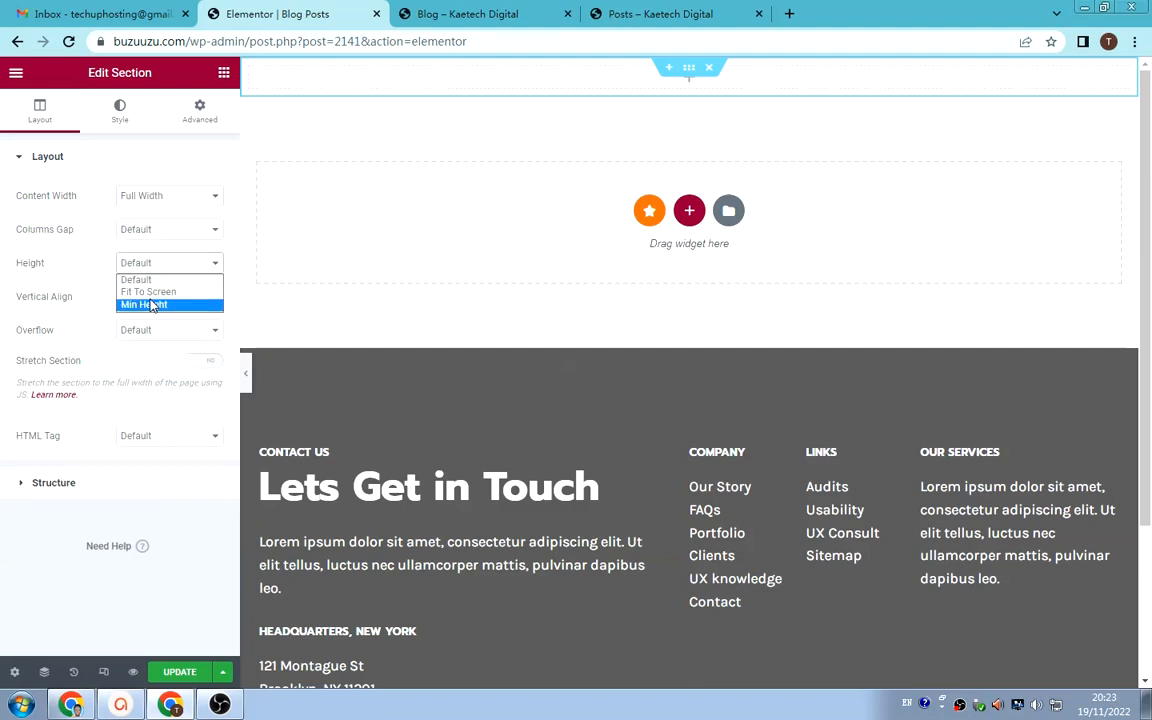
{"action": "left_click", "coordinate": [145, 305]}
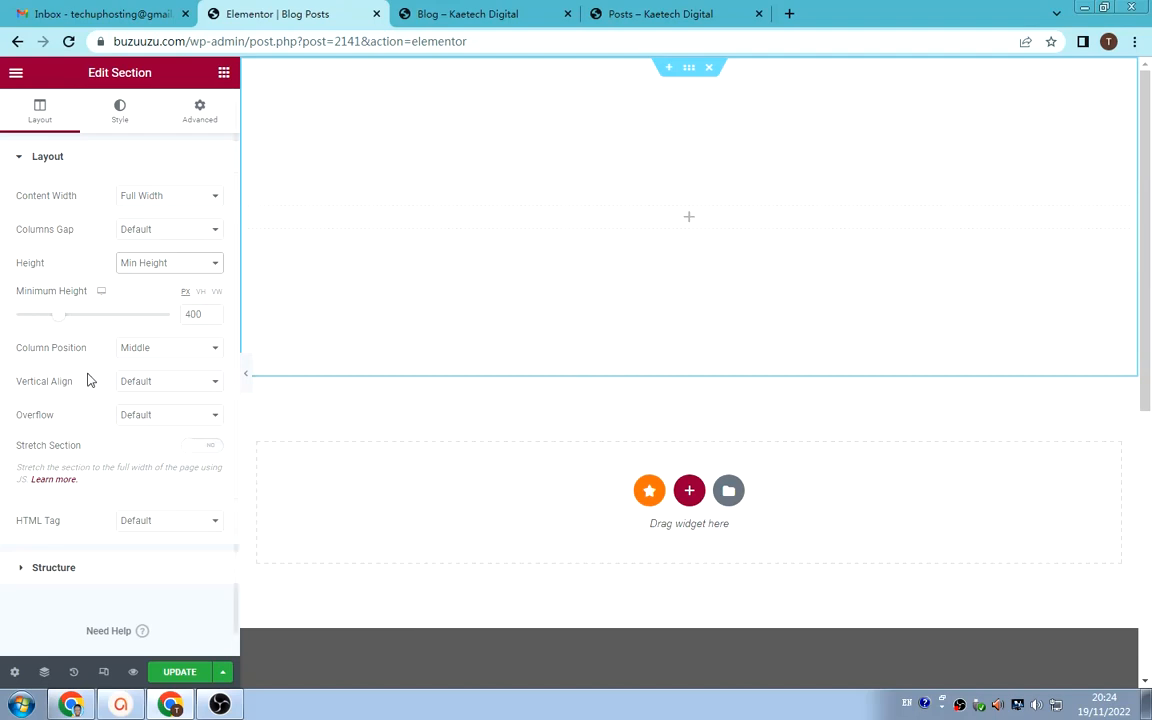
- Compare with the header of the existing Our Blog page and set the section's minimum height to 300 px
{"action": "double_click", "coordinate": [193, 314]}
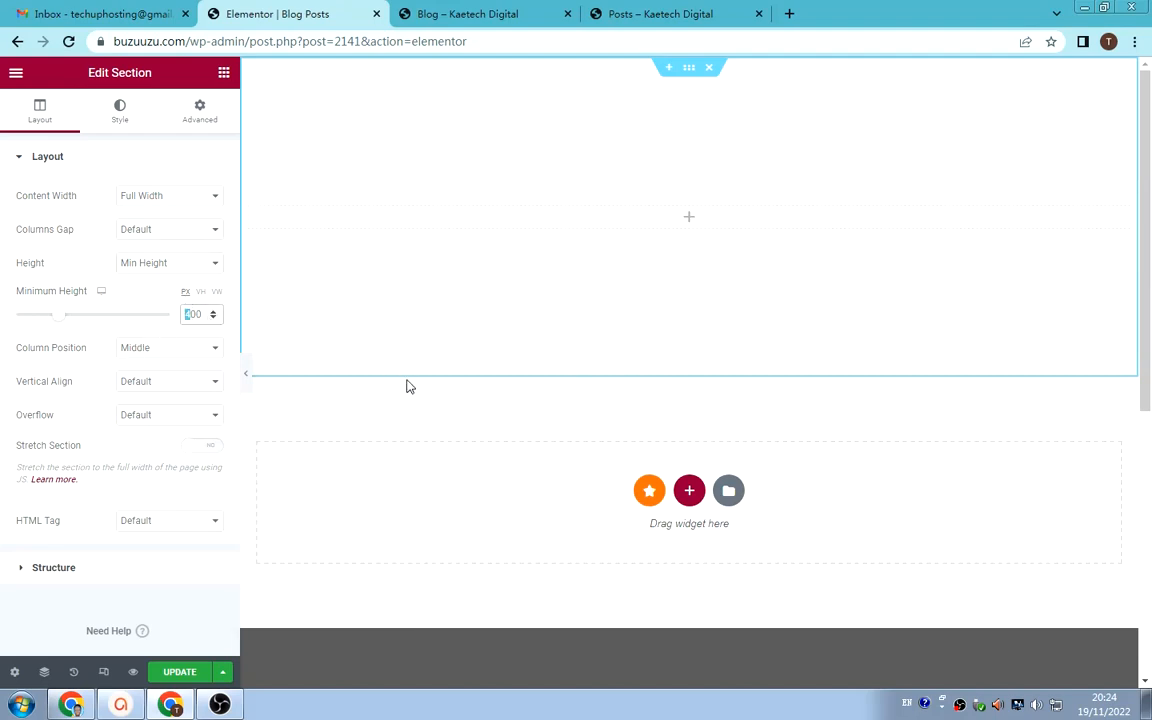
{"action": "left_click", "coordinate": [692, 14]}
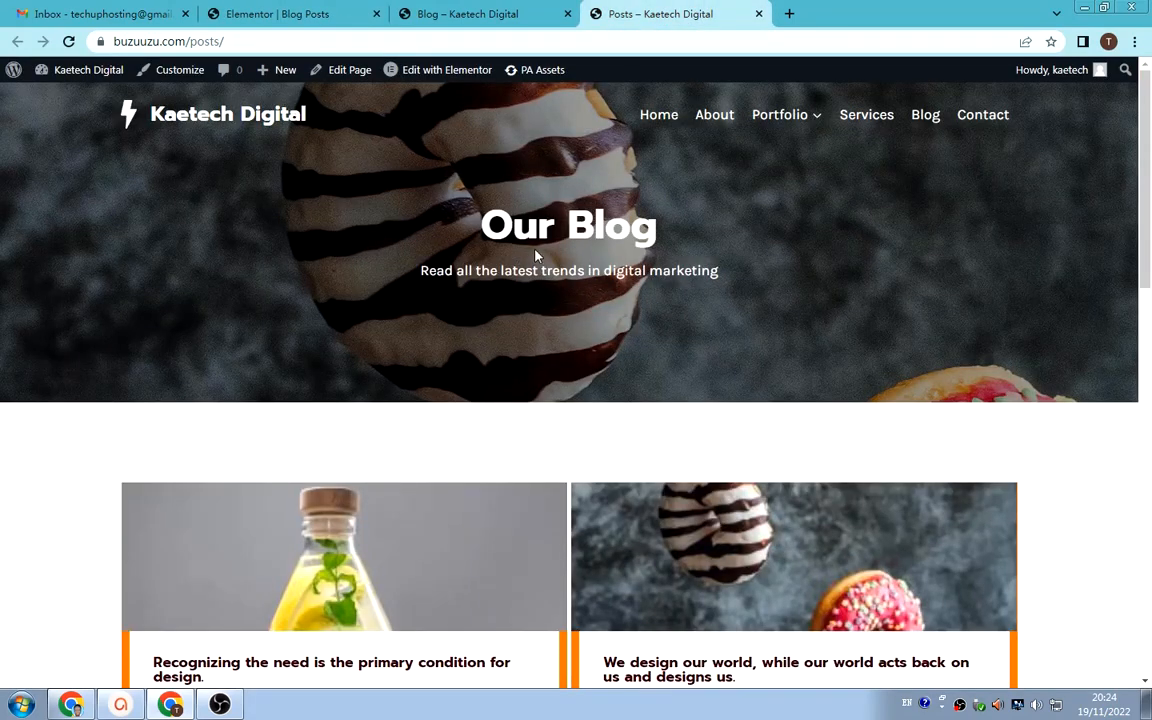
{"action": "left_click", "coordinate": [244, 18]}
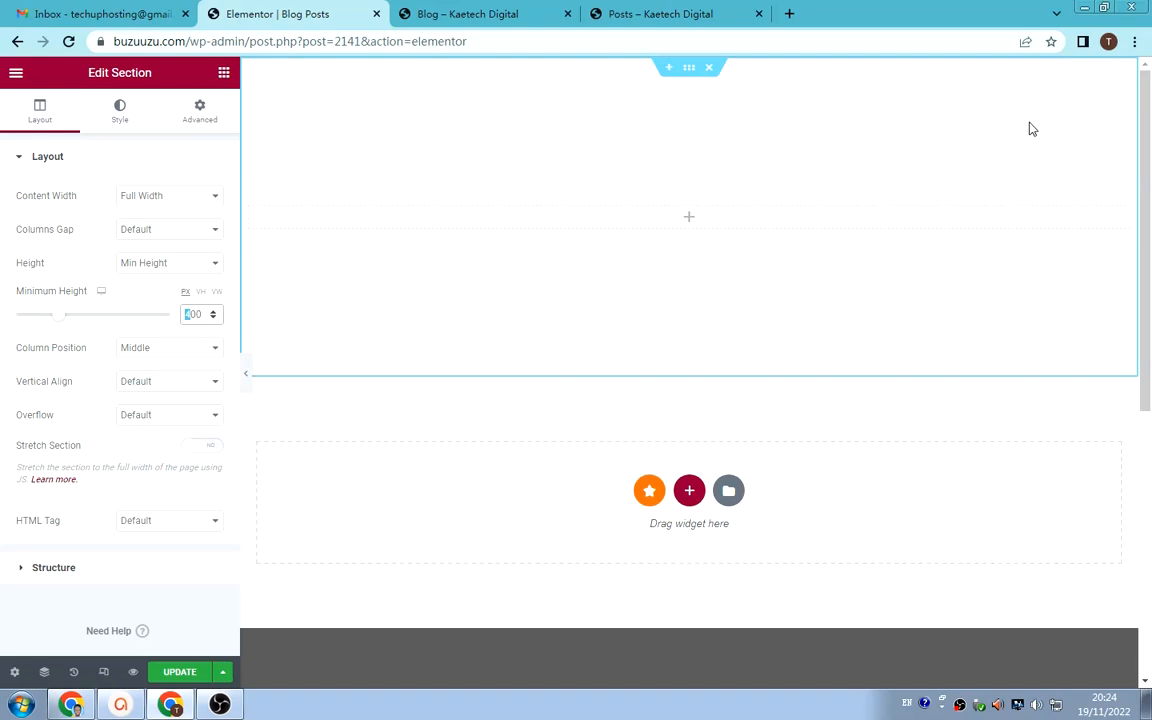
{"action": "left_click", "coordinate": [672, 13]}
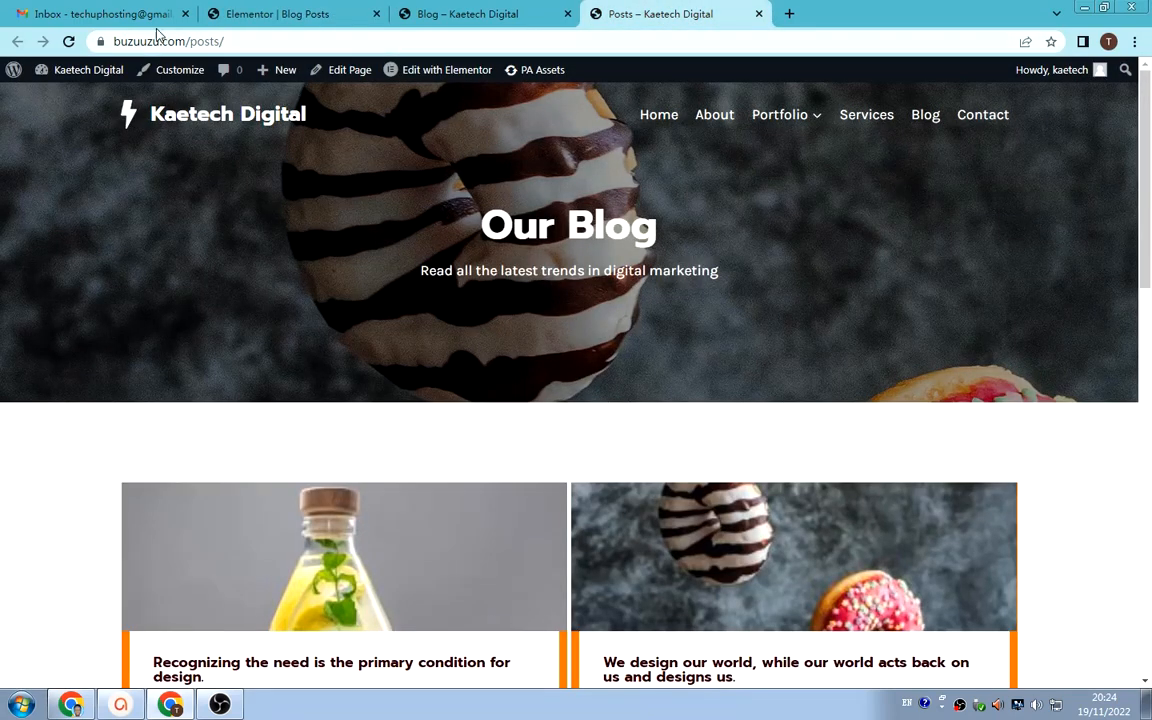
{"action": "left_click", "coordinate": [270, 17]}
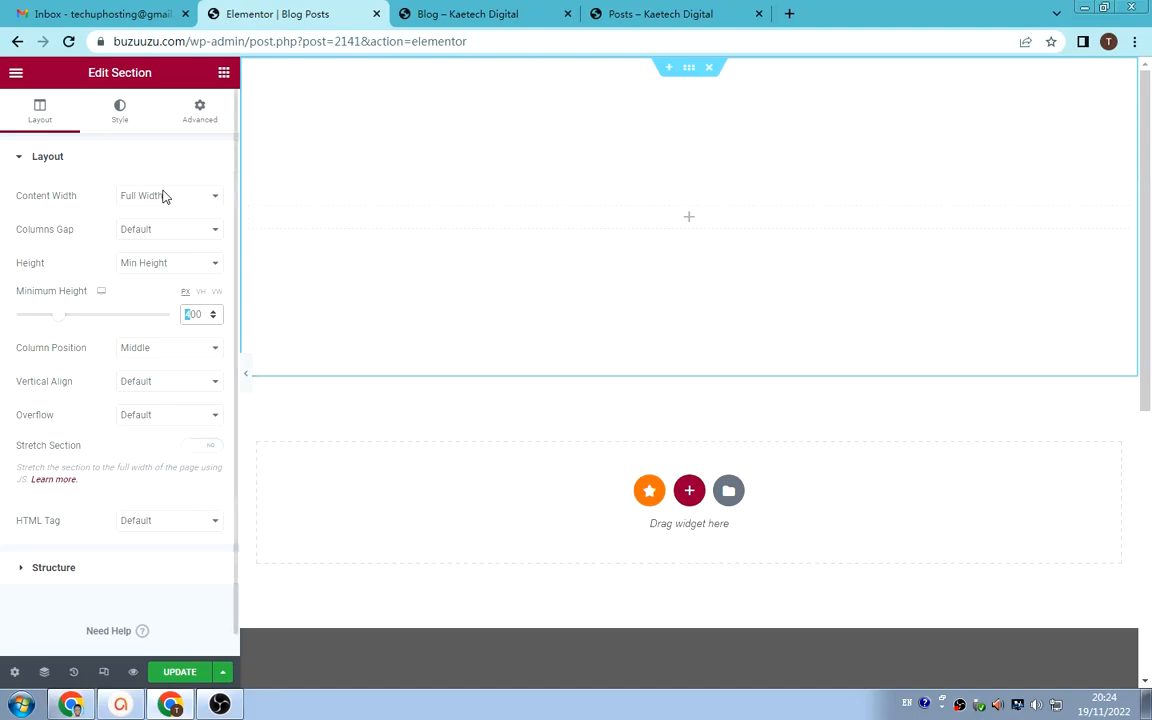
{"action": "type", "text": "300"}
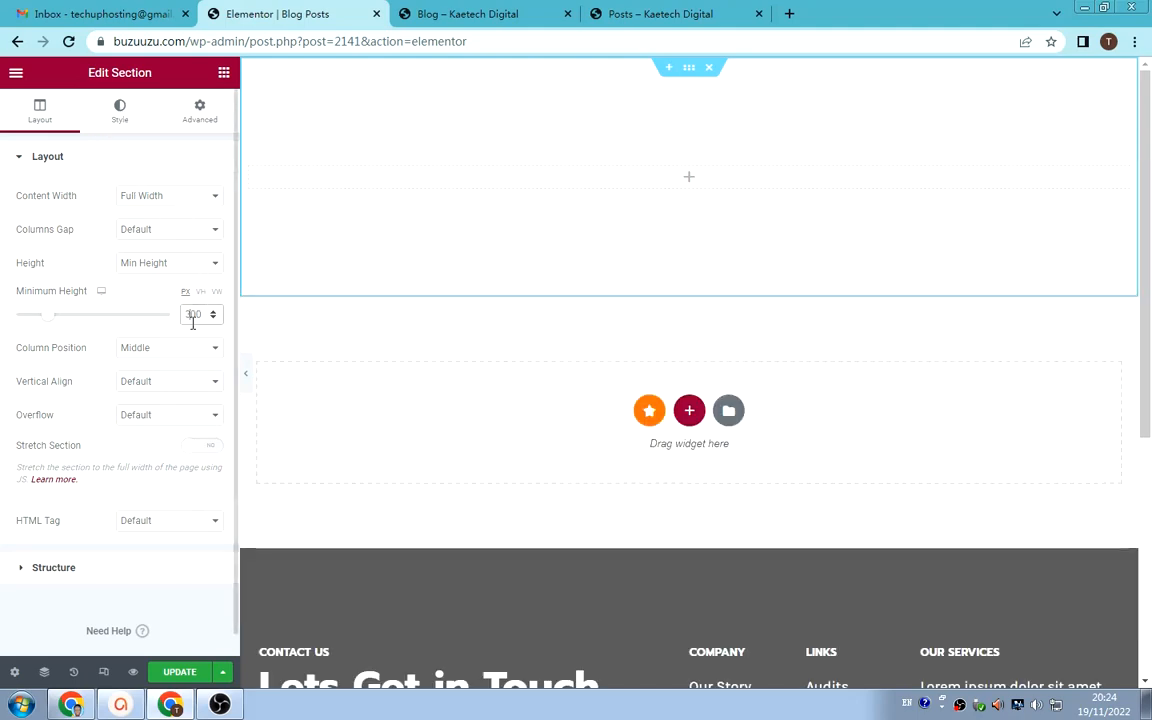
- Set the section's normal background type to Classic, with color and image options
{"action": "left_click", "coordinate": [118, 111]}
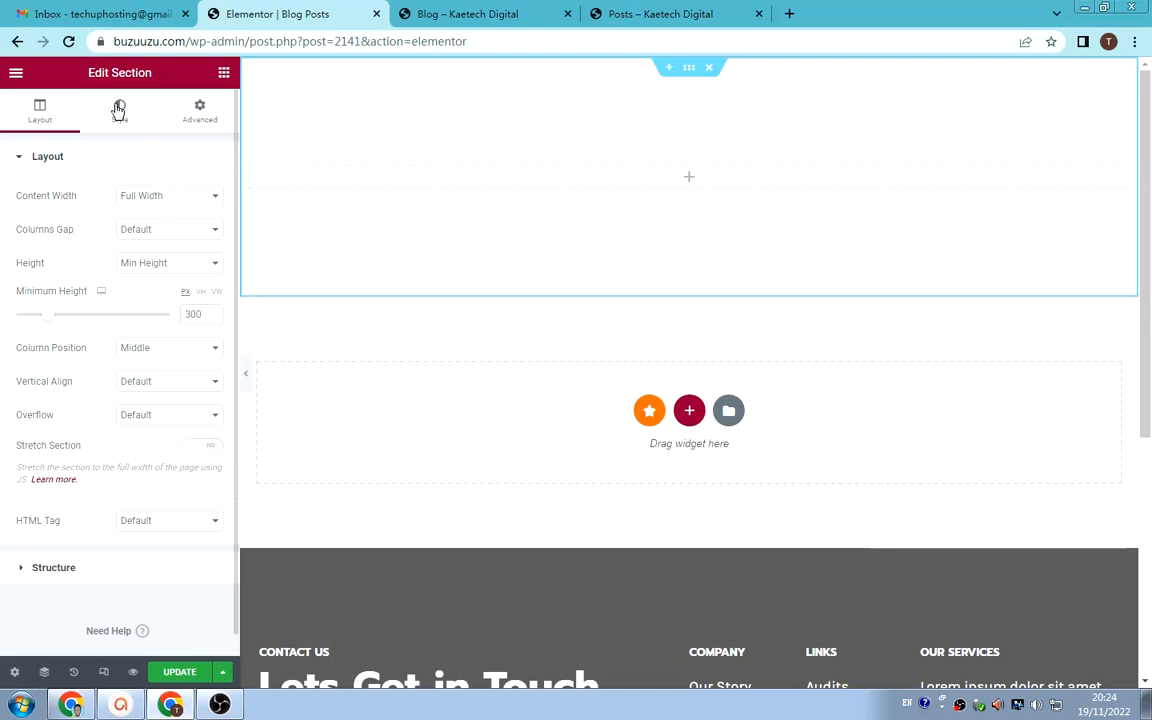
{"action": "left_click", "coordinate": [117, 121]}
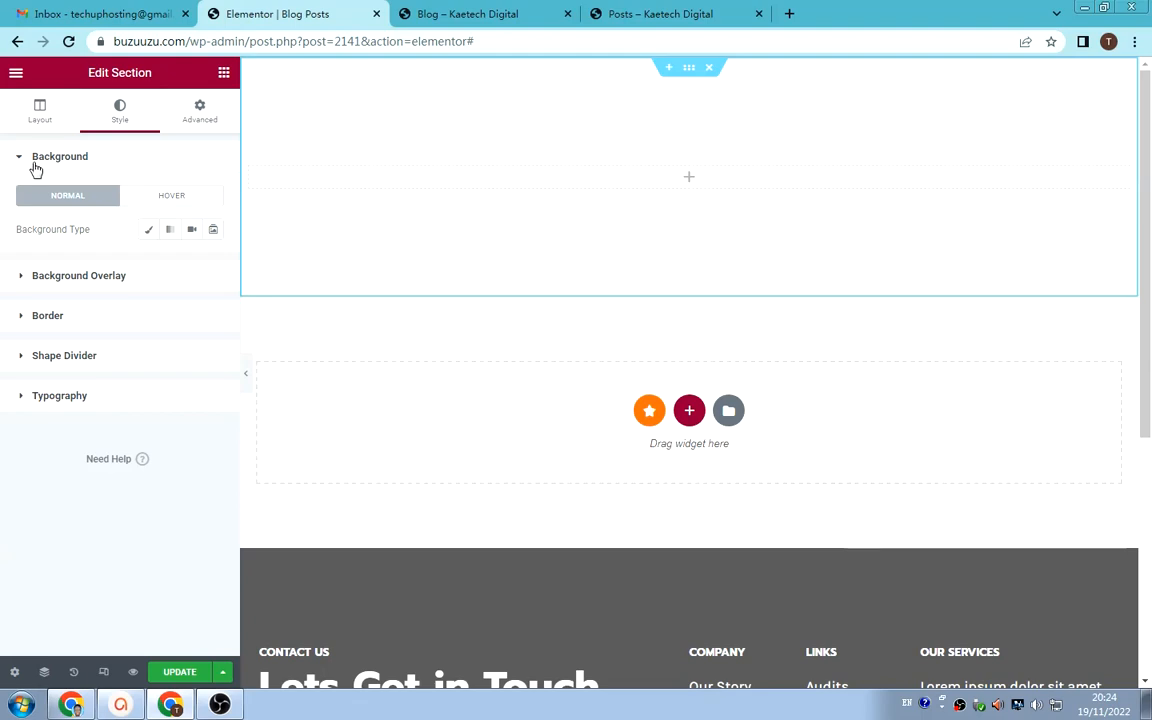
{"action": "left_click", "coordinate": [146, 233]}
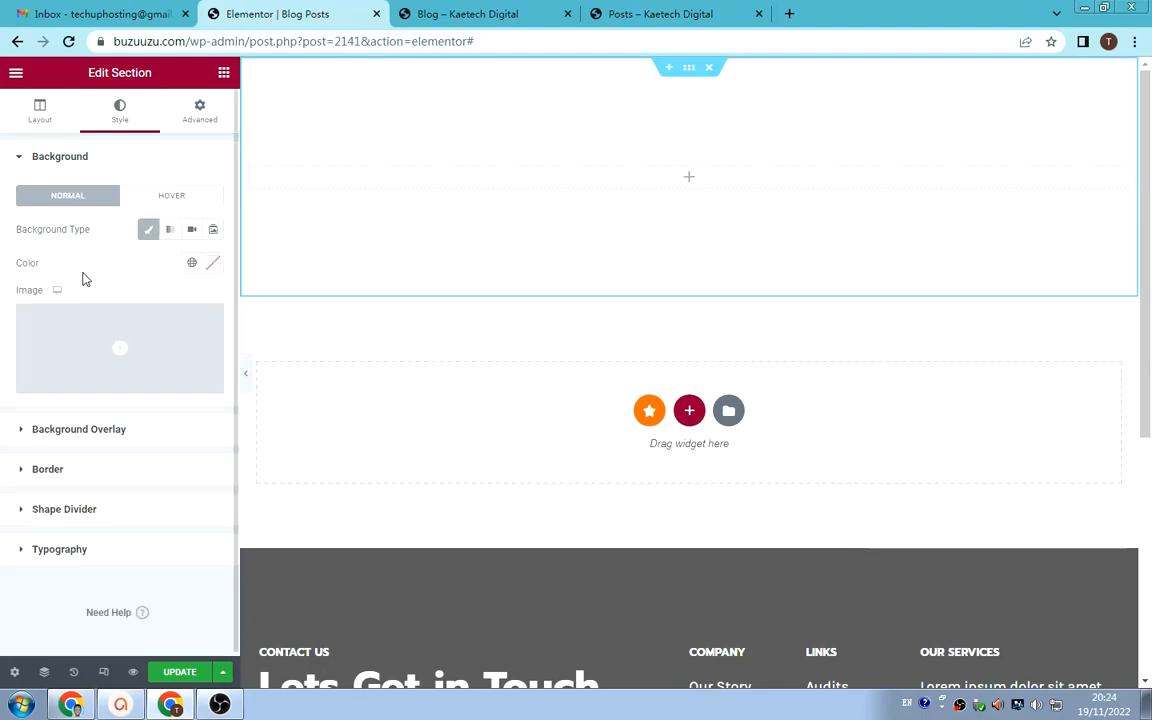
- Try a red background color on the section, and clear it
{"action": "left_click", "coordinate": [212, 263]}
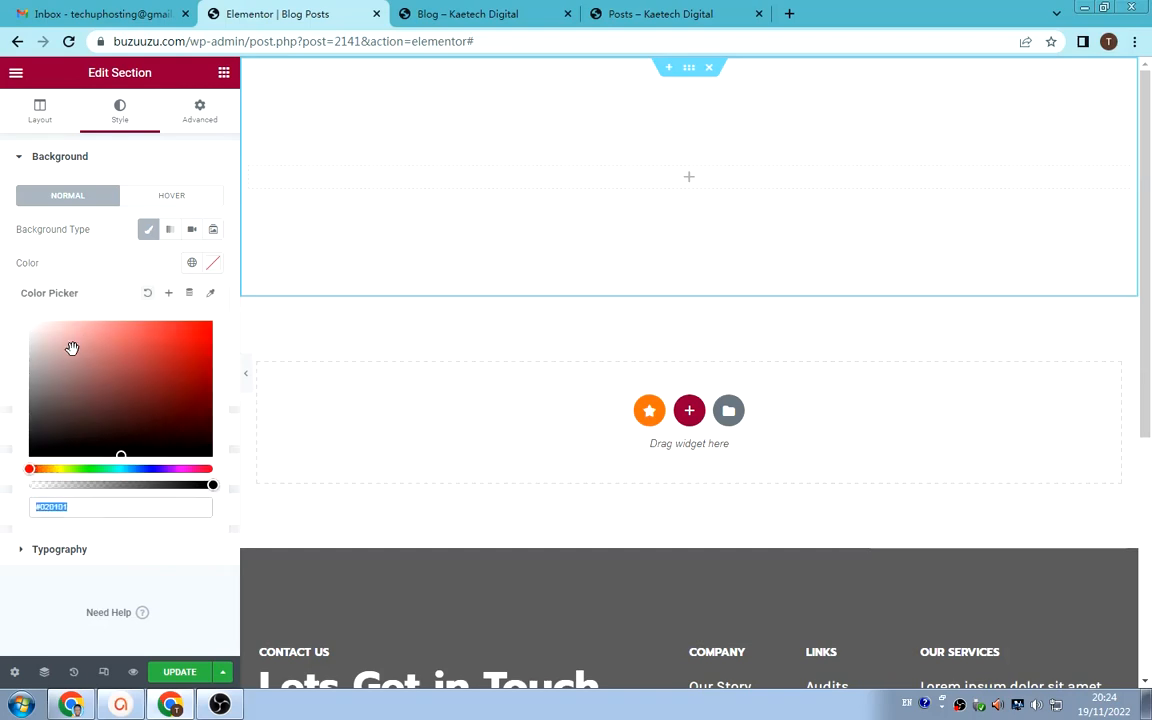
{"action": "left_click", "coordinate": [194, 349]}
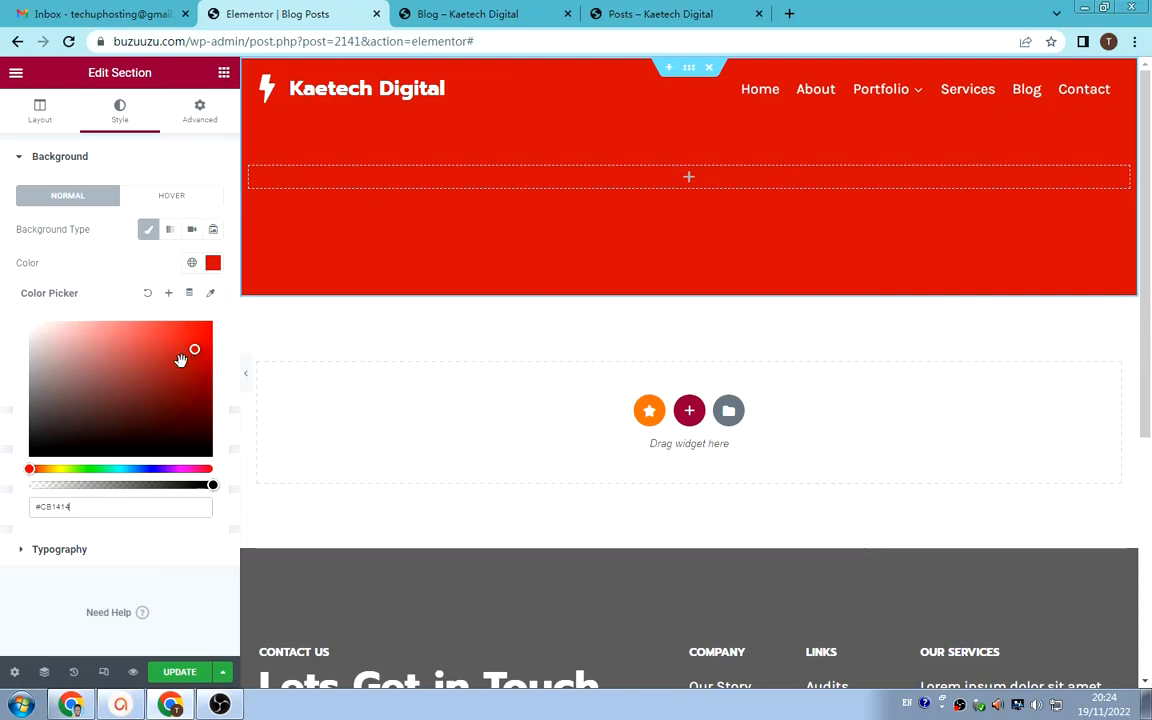
{"action": "left_click", "coordinate": [147, 293]}
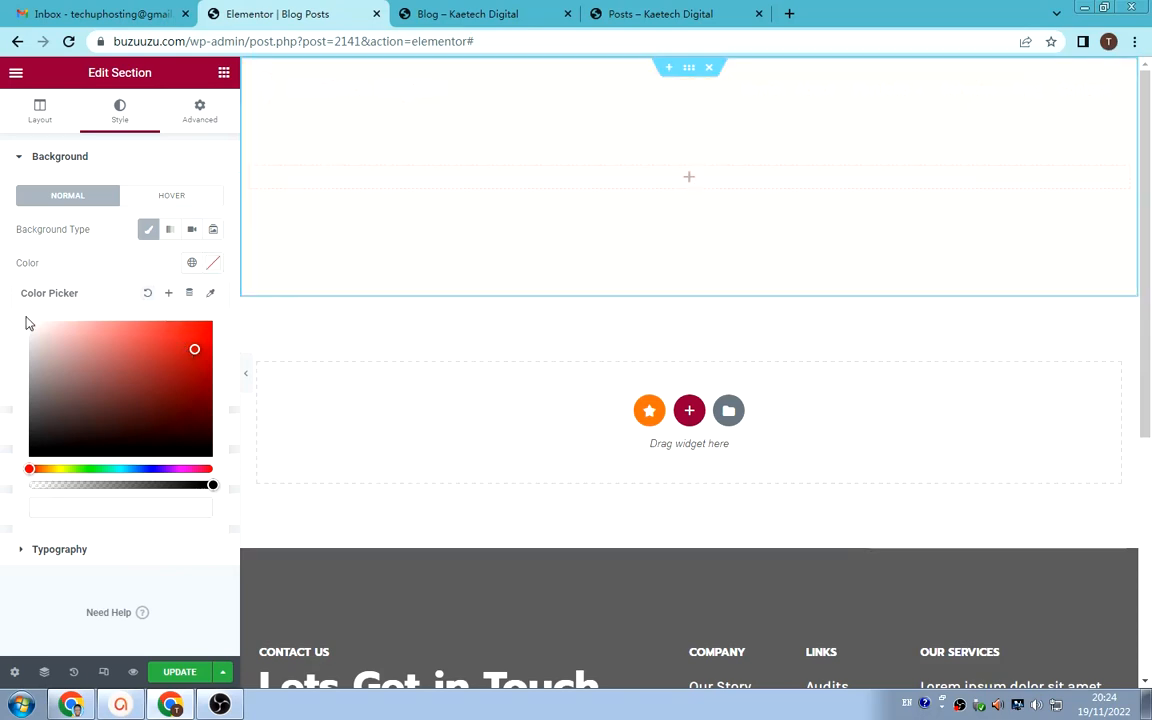
{"action": "left_click", "coordinate": [123, 262]}
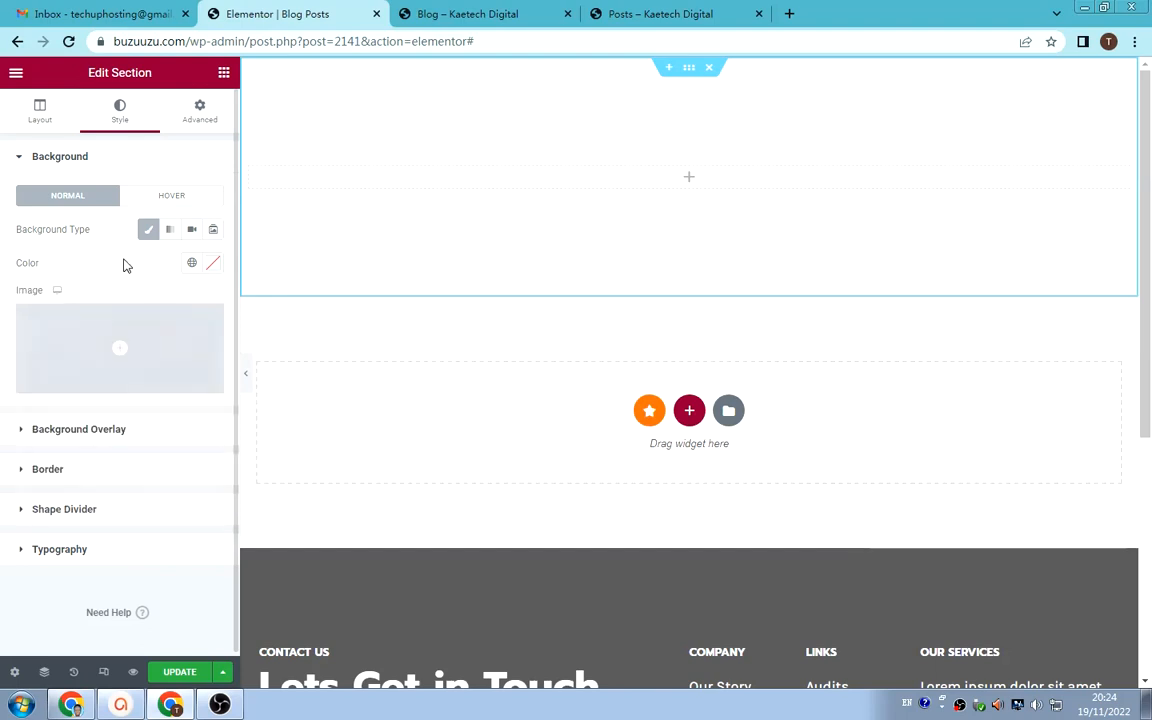
- Insert the donut photo from the media library as the section's background image
{"action": "left_click", "coordinate": [120, 356]}
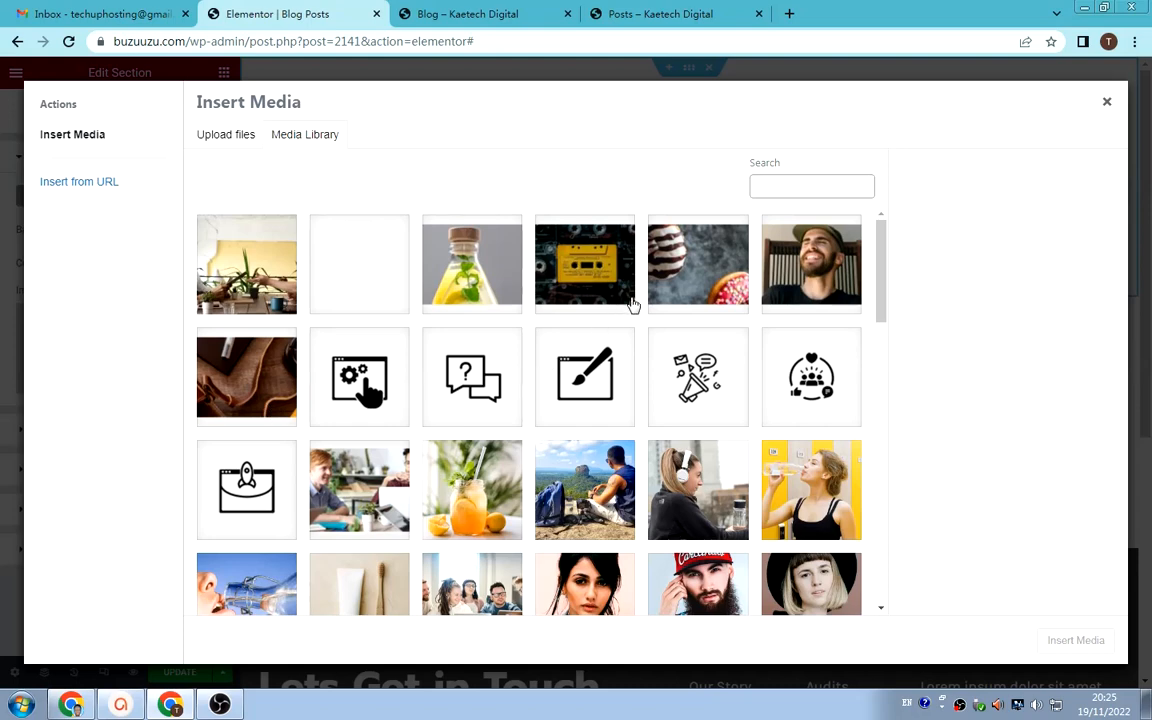
{"action": "left_click", "coordinate": [692, 275]}
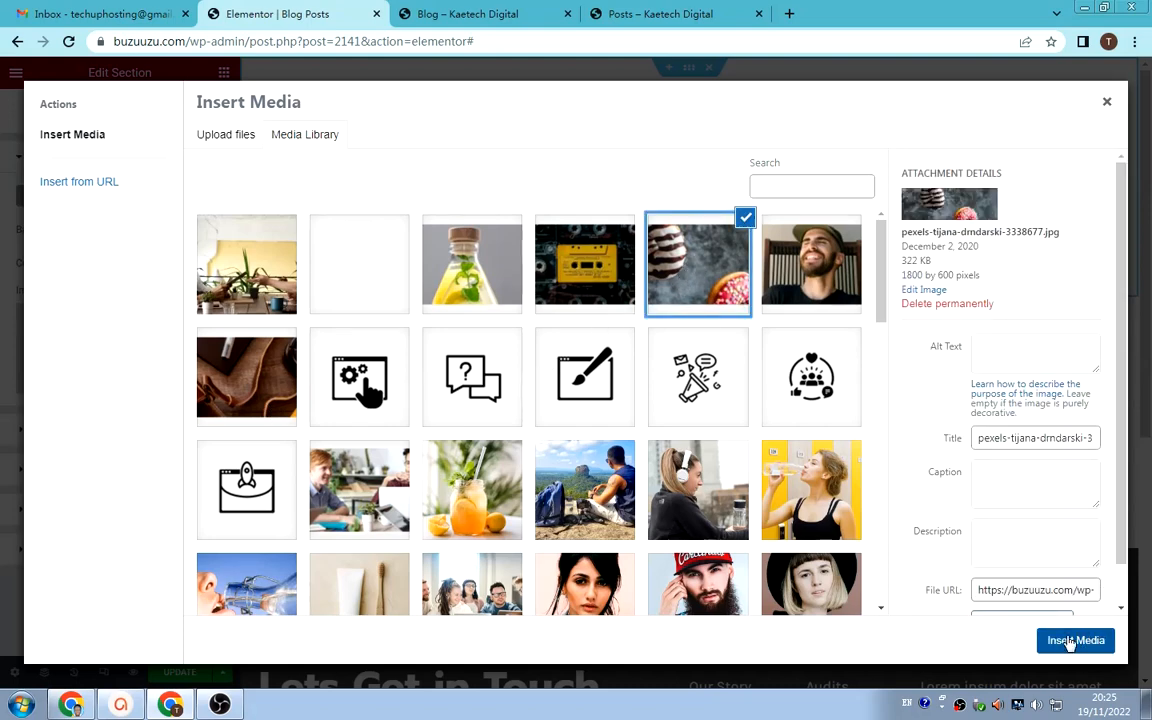
{"action": "left_click", "coordinate": [1072, 642]}
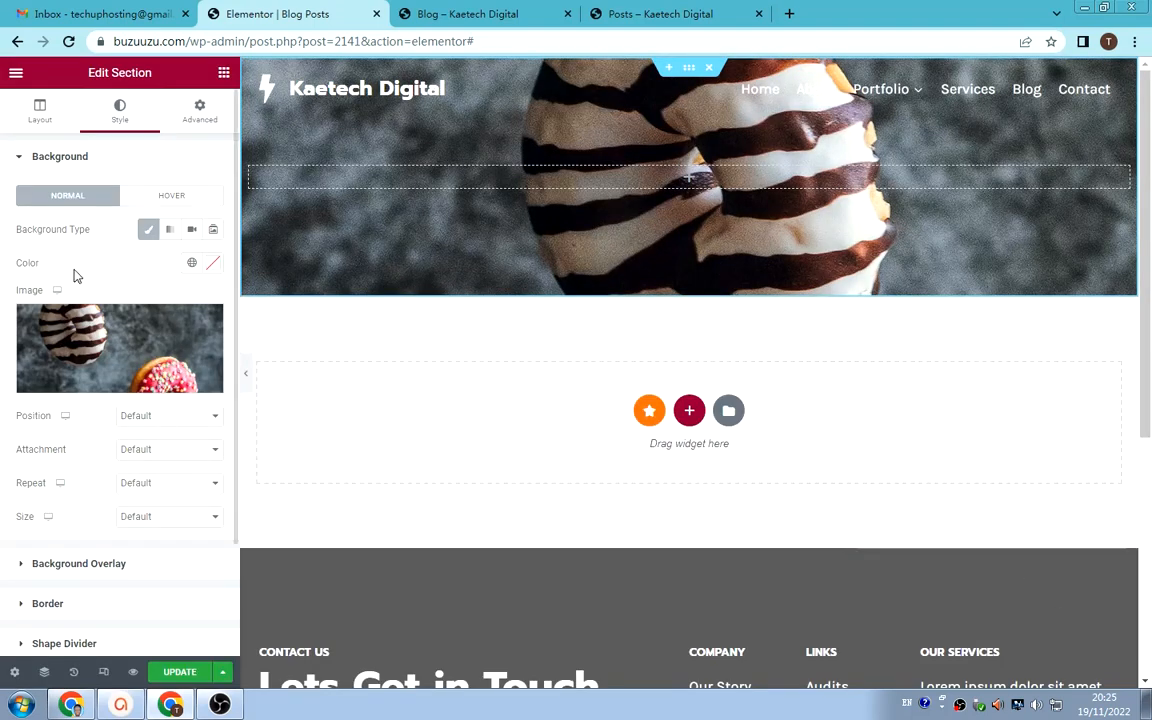
- Set the header section's minimum height to 400 px
{"action": "left_click", "coordinate": [39, 112]}
{"action": "left_click_drag", "start_coordinate": [191, 315], "coordinate": [142, 318]}
{"action": "type", "text": "400"}
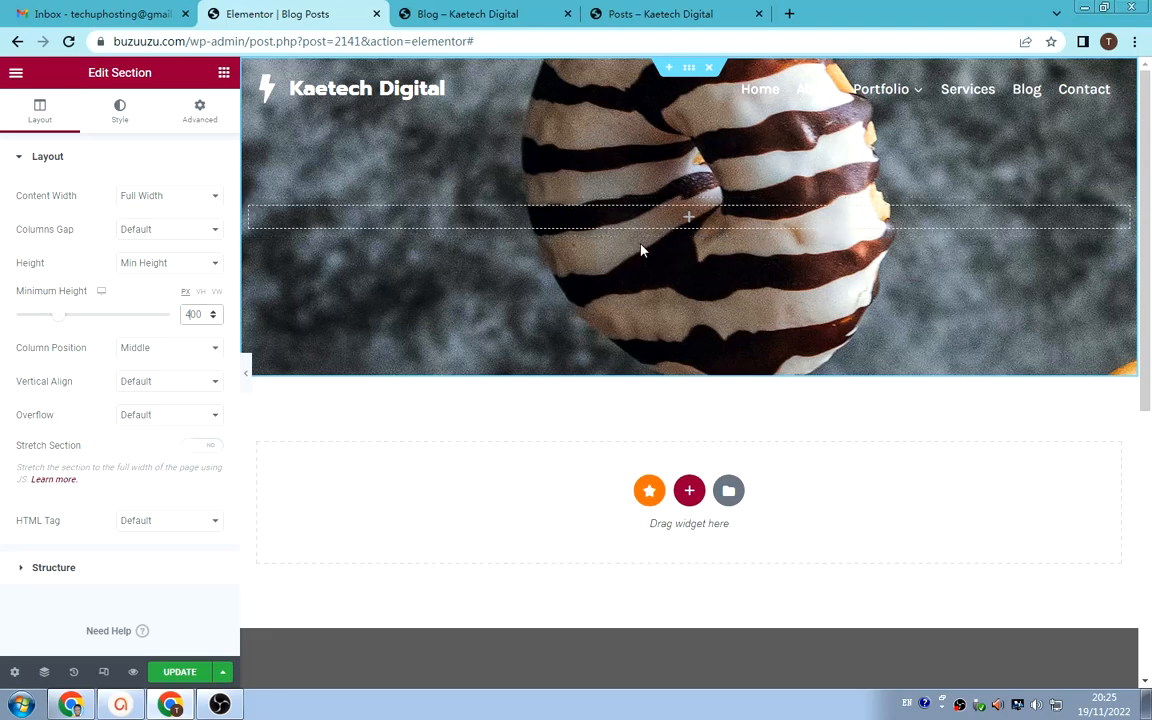
- Add a Heading widget to the header section with the title "Our Blog" and center it
{"action": "left_click", "coordinate": [689, 220]}
{"action": "left_click_drag", "start_coordinate": [177, 262], "coordinate": [681, 224]}
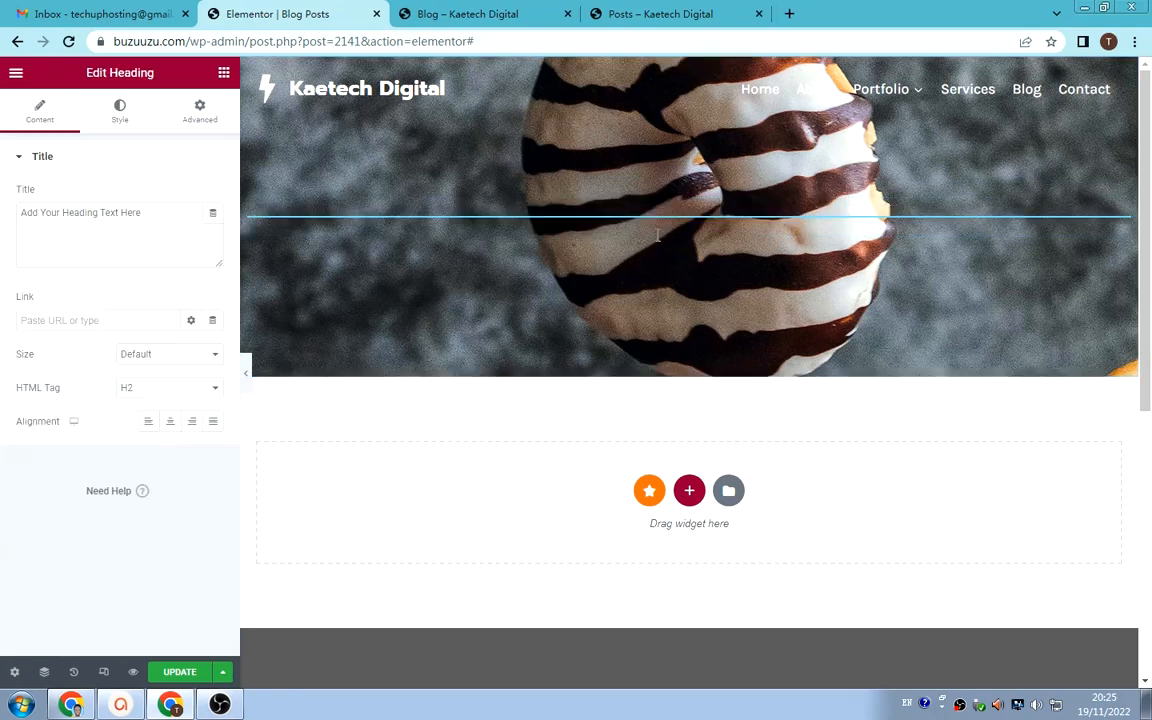
{"action": "left_click_drag", "start_coordinate": [150, 216], "coordinate": [33, 180]}
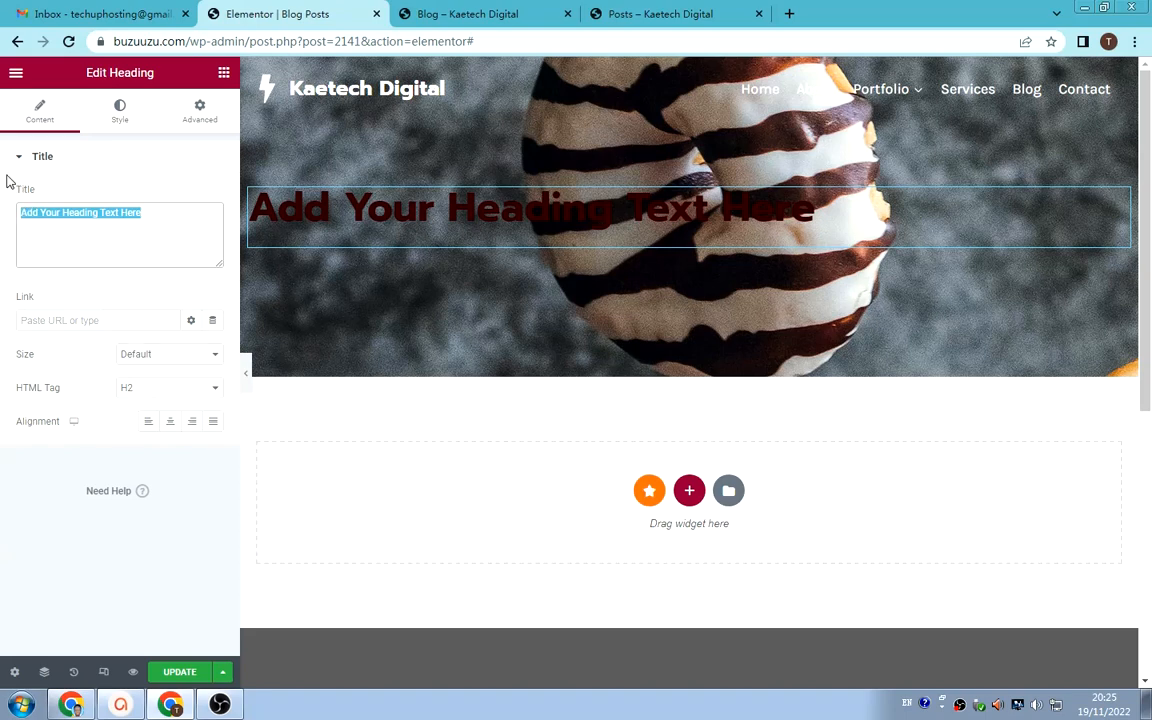
{"action": "type", "text": "Our Blog"}
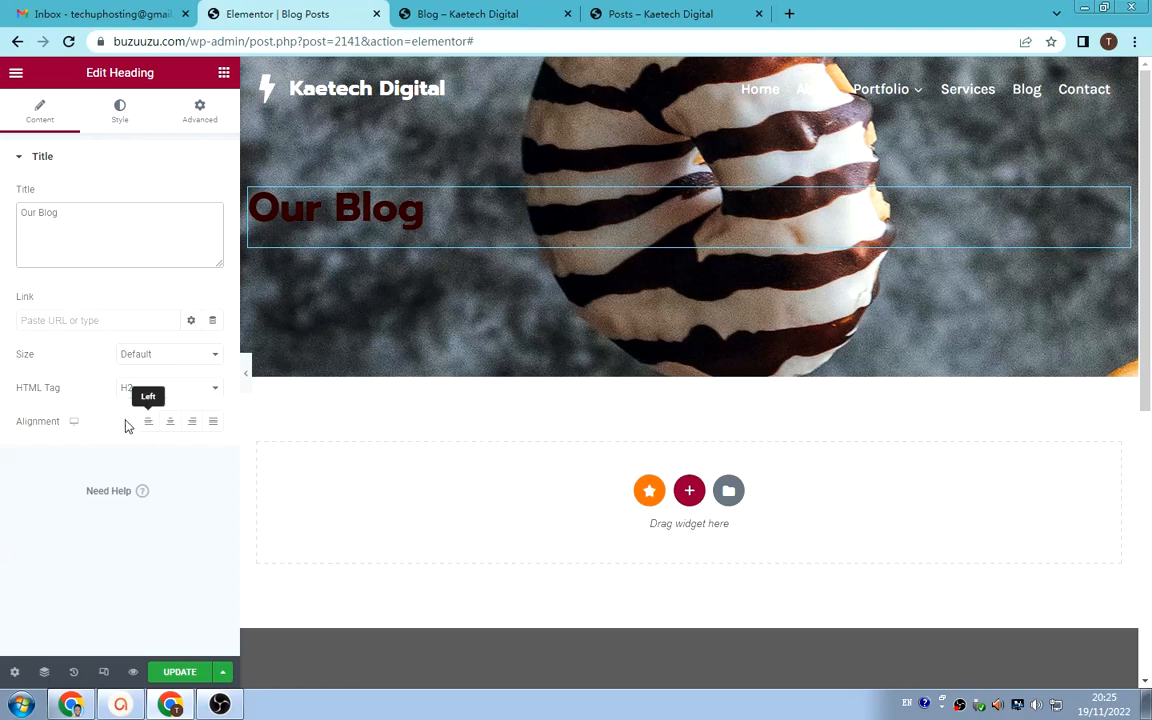
{"action": "left_click", "coordinate": [171, 428]}
{"action": "left_click", "coordinate": [170, 427]}
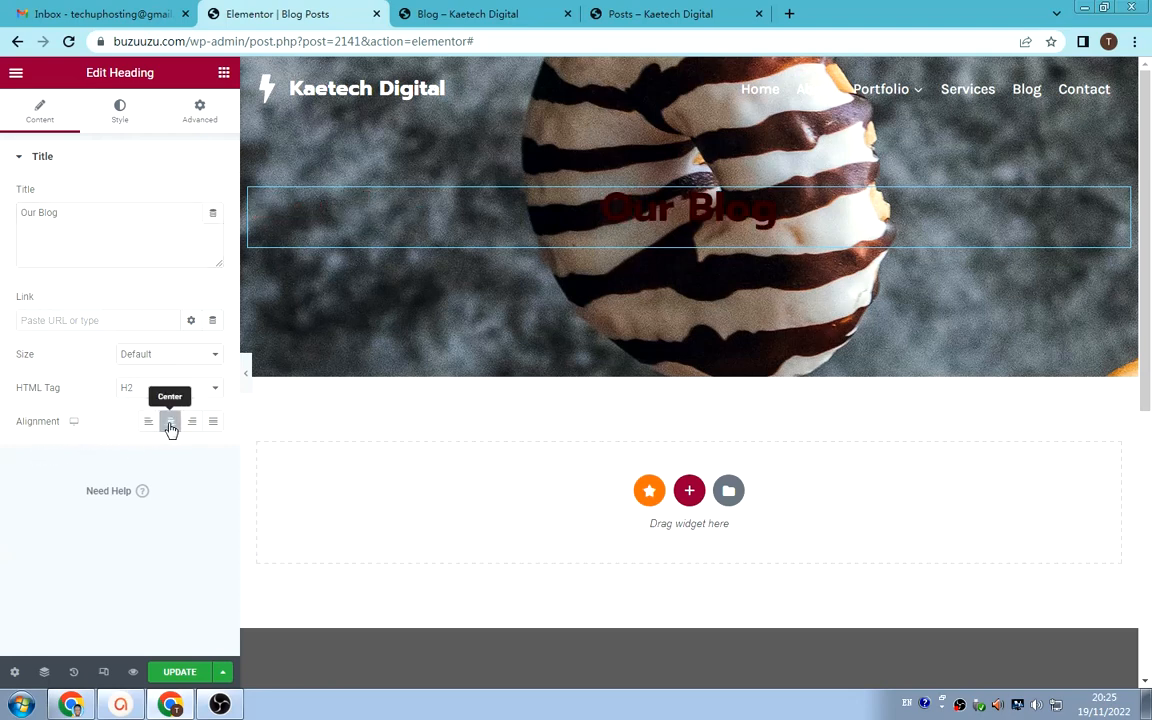
- Set the "Our Blog" heading's text color to white (#FFFFFF)
{"action": "left_click", "coordinate": [120, 112]}
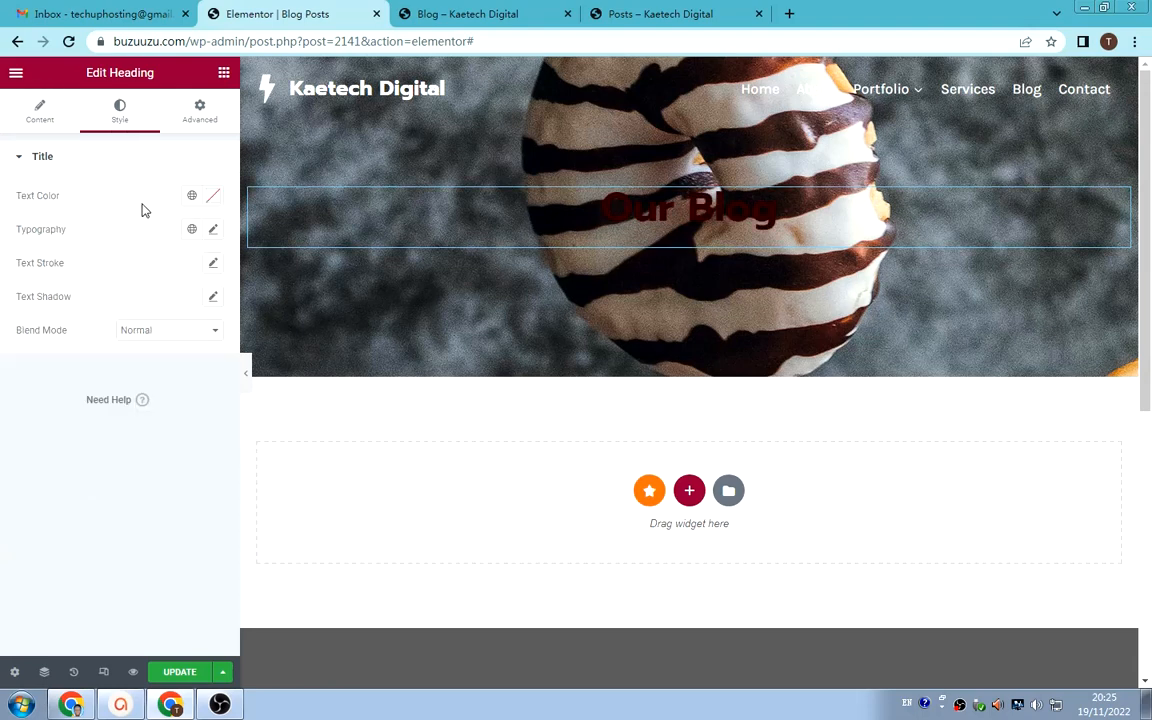
{"action": "left_click", "coordinate": [210, 196]}
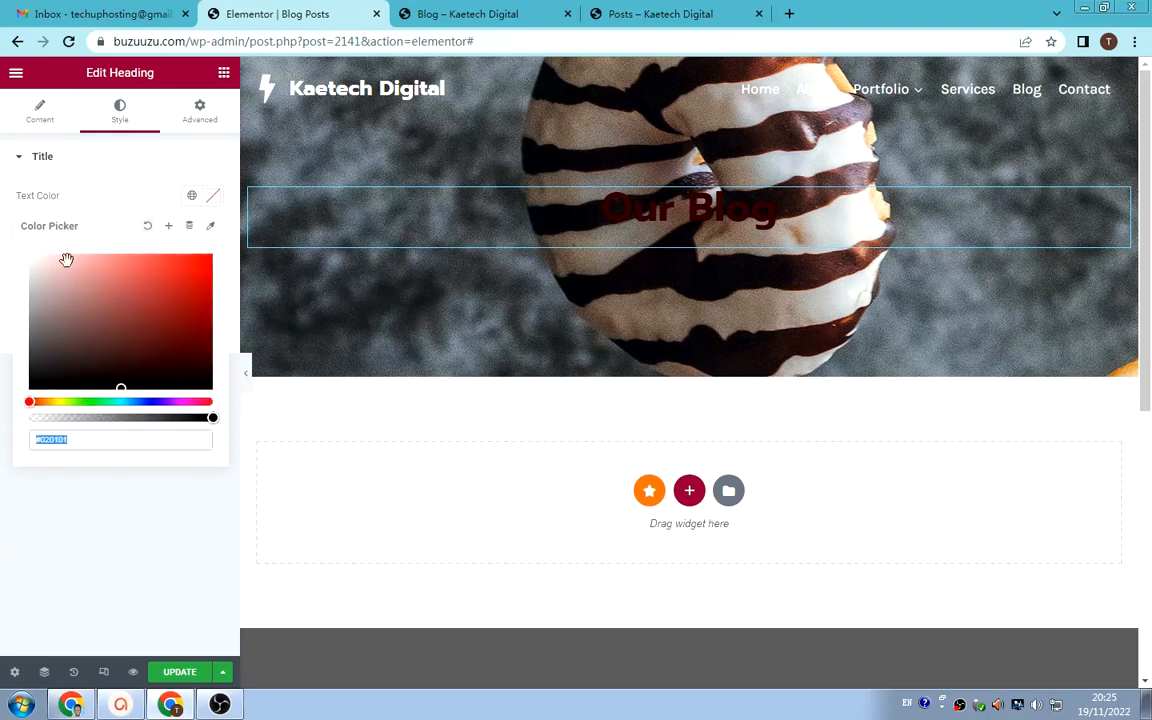
{"action": "left_click_drag", "start_coordinate": [39, 269], "coordinate": [14, 233]}
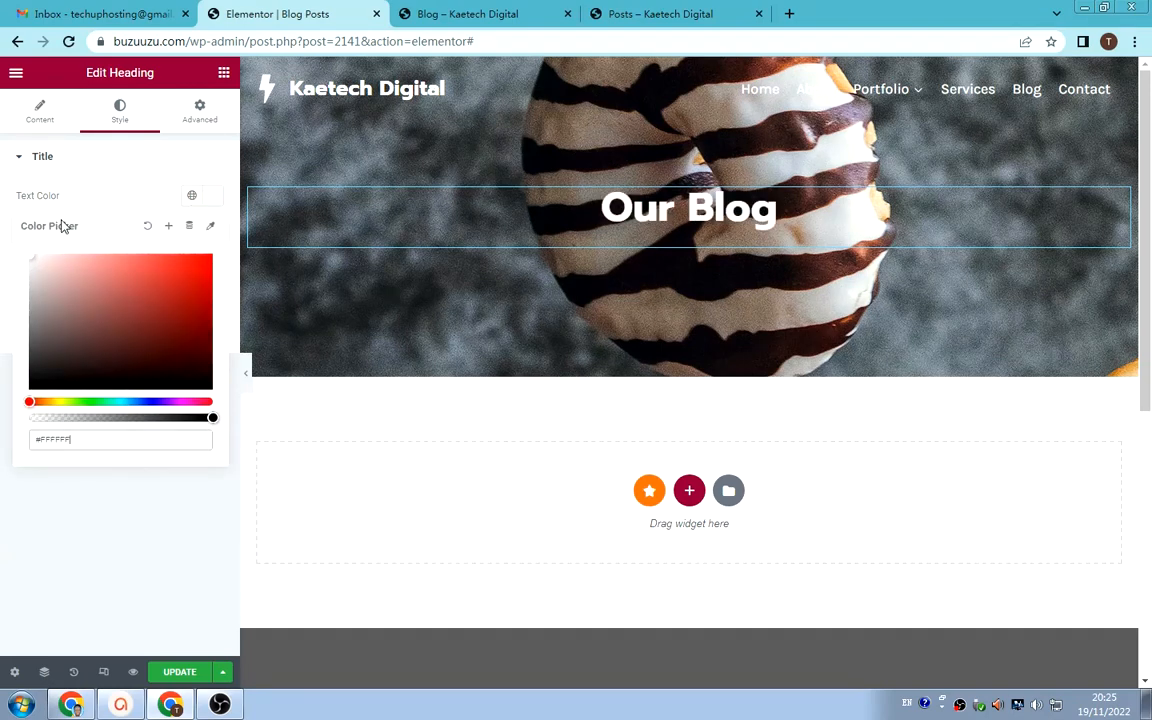
{"action": "left_click", "coordinate": [110, 198]}
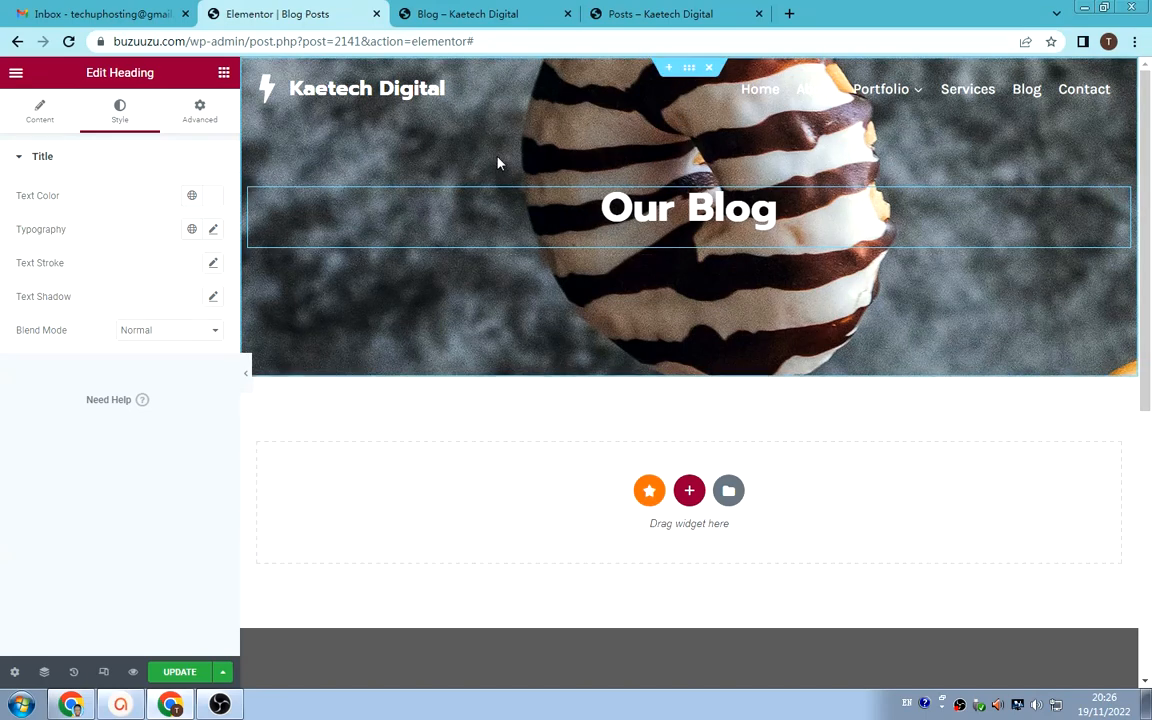
- Select the header section in the Navigator and give it a classic background overlay in black (#000000)
{"action": "left_click", "coordinate": [45, 674]}
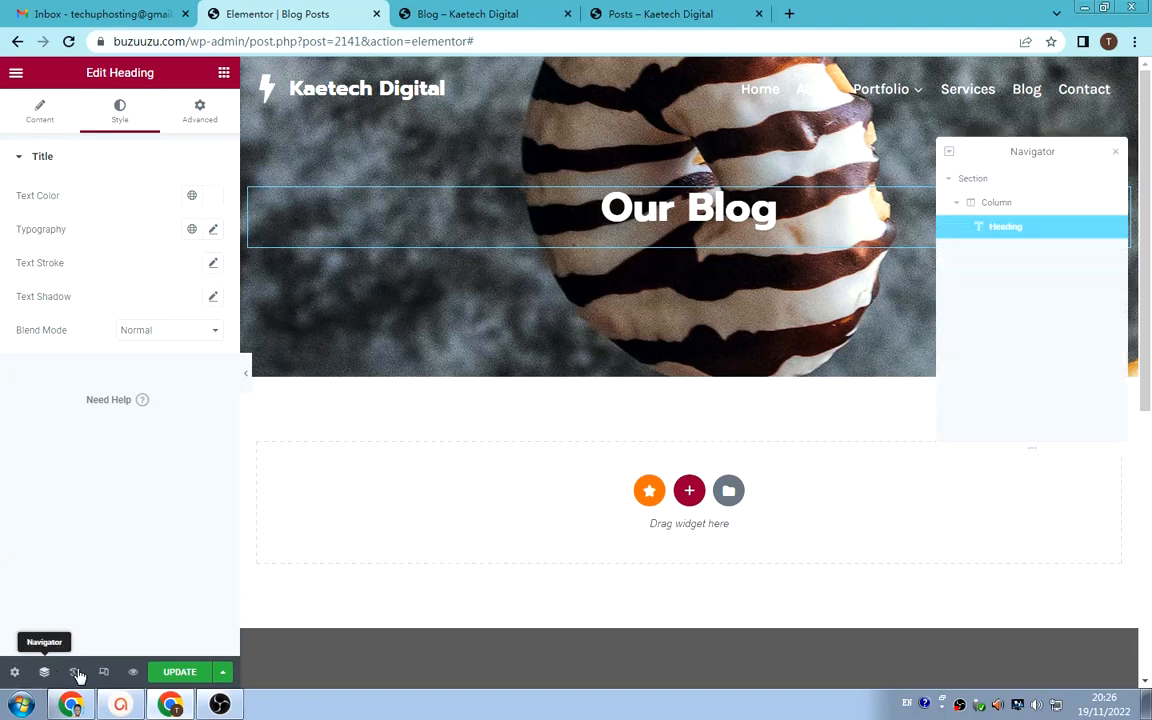
{"action": "left_click", "coordinate": [1006, 180]}
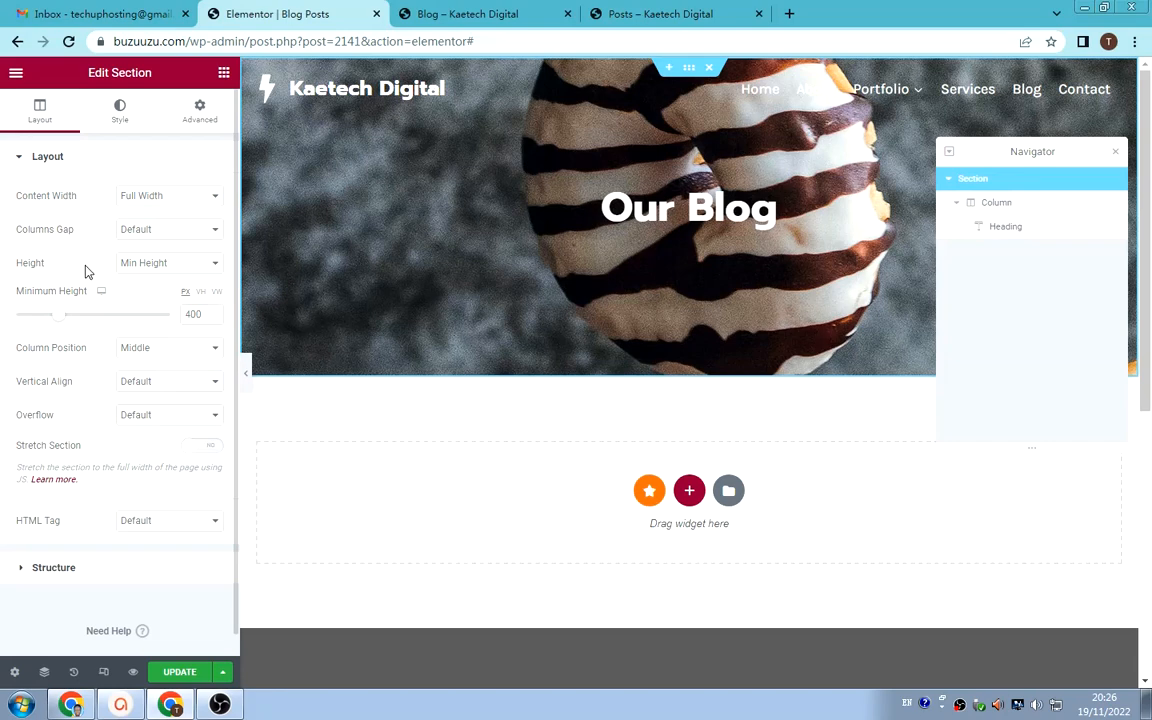
{"action": "left_click", "coordinate": [115, 124]}
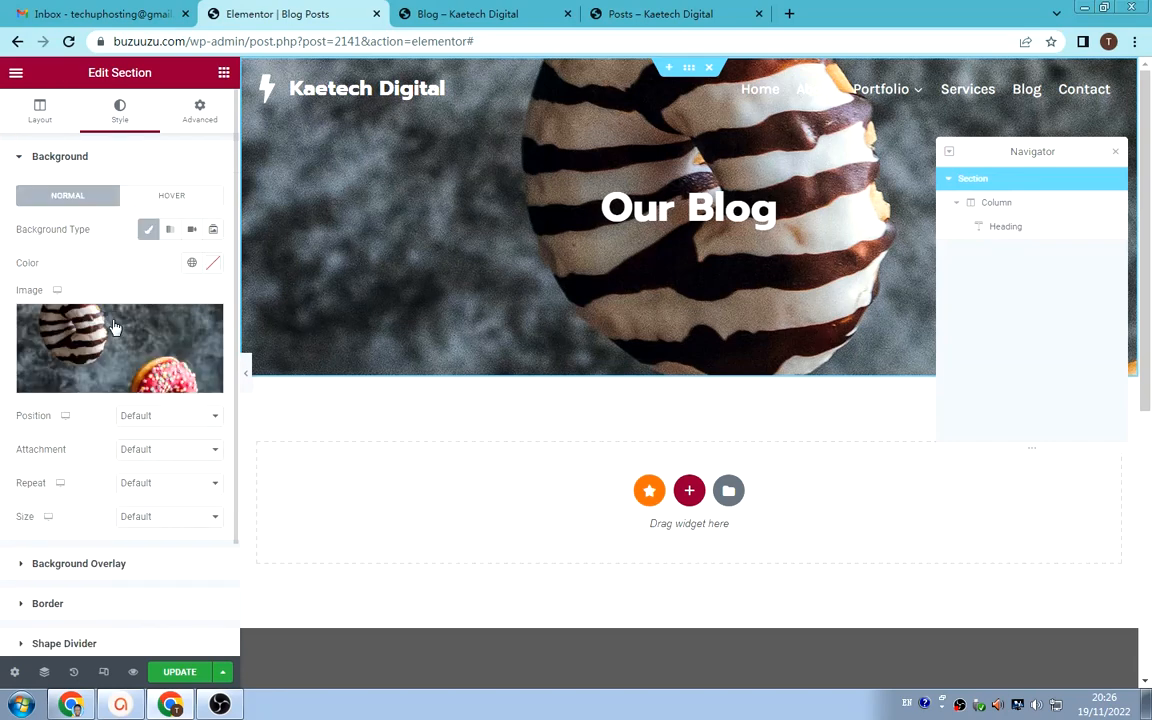
{"action": "scroll", "coordinate": [133, 355], "scroll_direction": "down", "scroll_amount": 1}
{"action": "scroll", "coordinate": [133, 355], "scroll_direction": "down", "scroll_amount": 1}
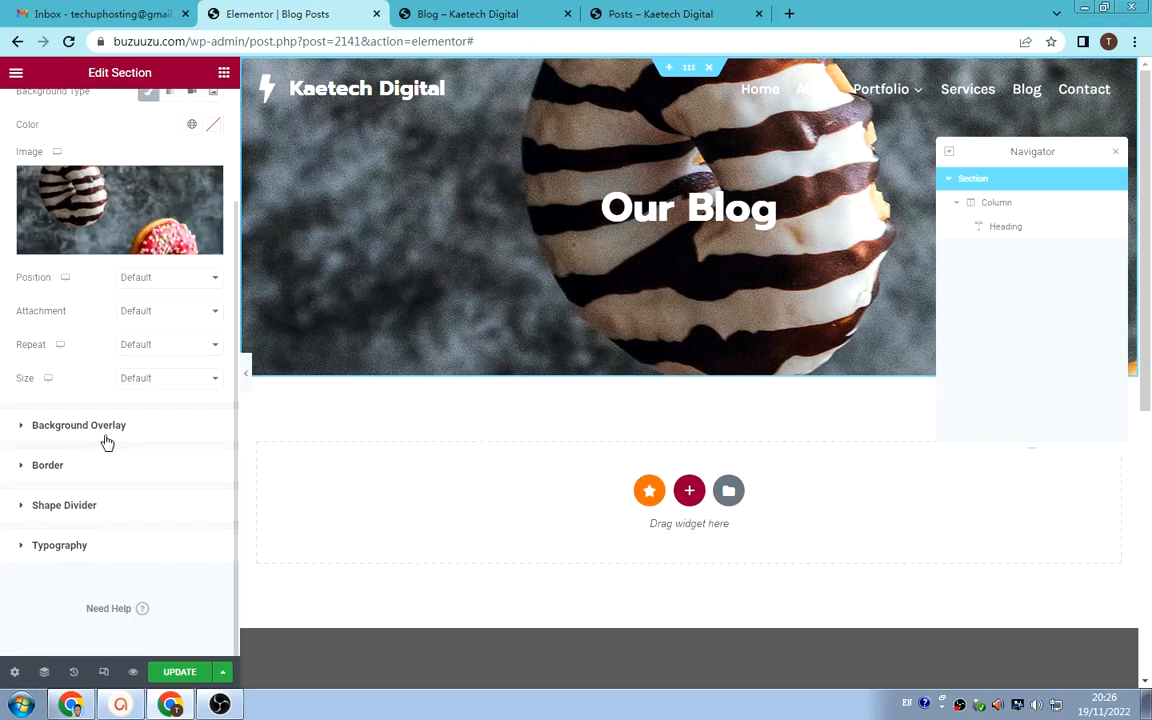
{"action": "left_click", "coordinate": [118, 427]}
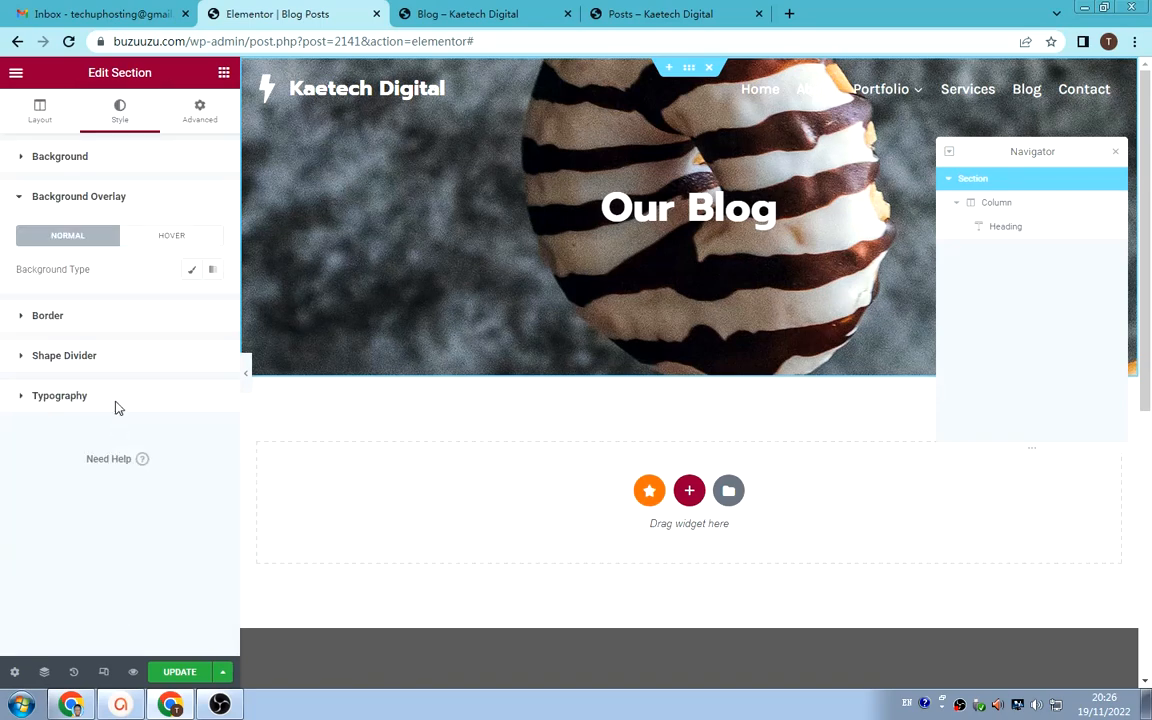
{"action": "left_click", "coordinate": [192, 274]}
{"action": "left_click", "coordinate": [213, 302]}
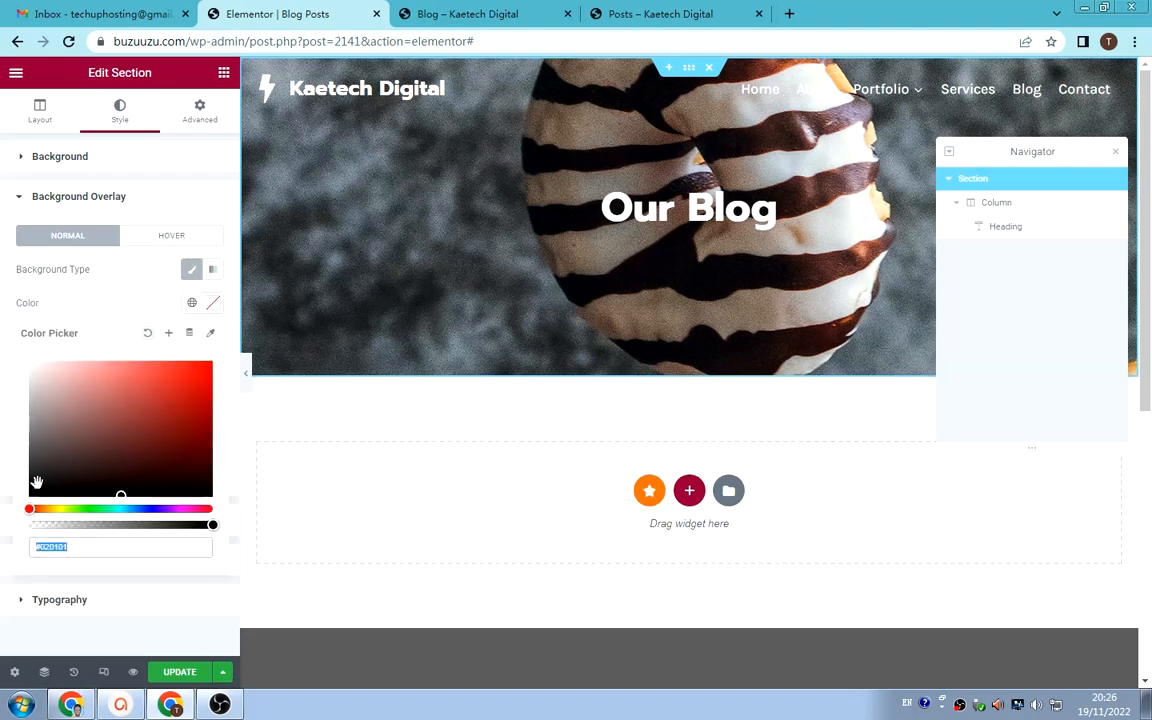
{"action": "left_click_drag", "start_coordinate": [36, 483], "coordinate": [30, 494]}
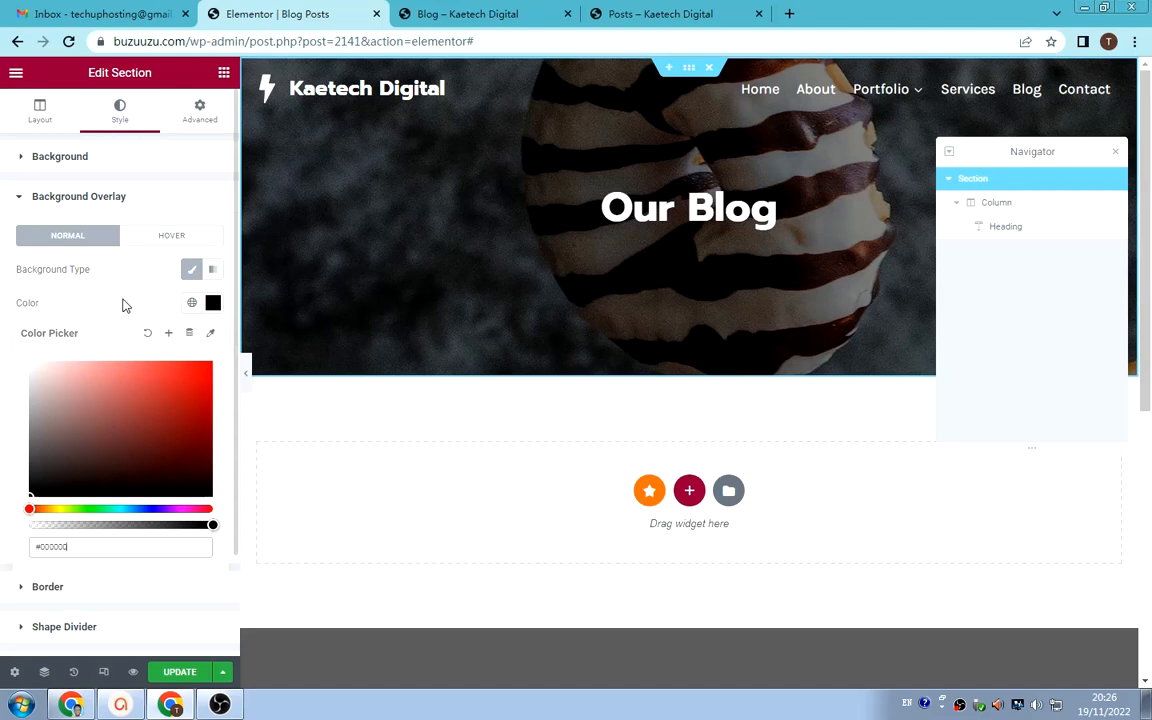
{"action": "left_click", "coordinate": [122, 305]}
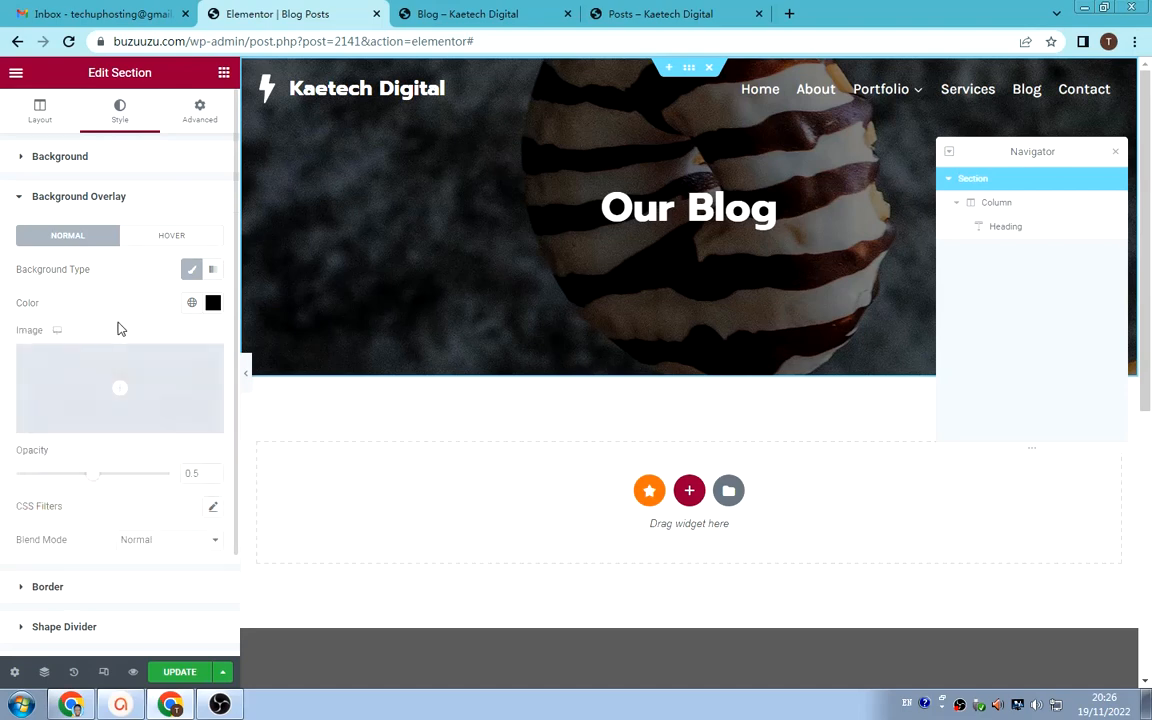
- Set the header section's background overlay opacity to 0.4 and close the Navigator
{"action": "left_click", "coordinate": [198, 476]}
{"action": "key", "text": "BackSpace"}
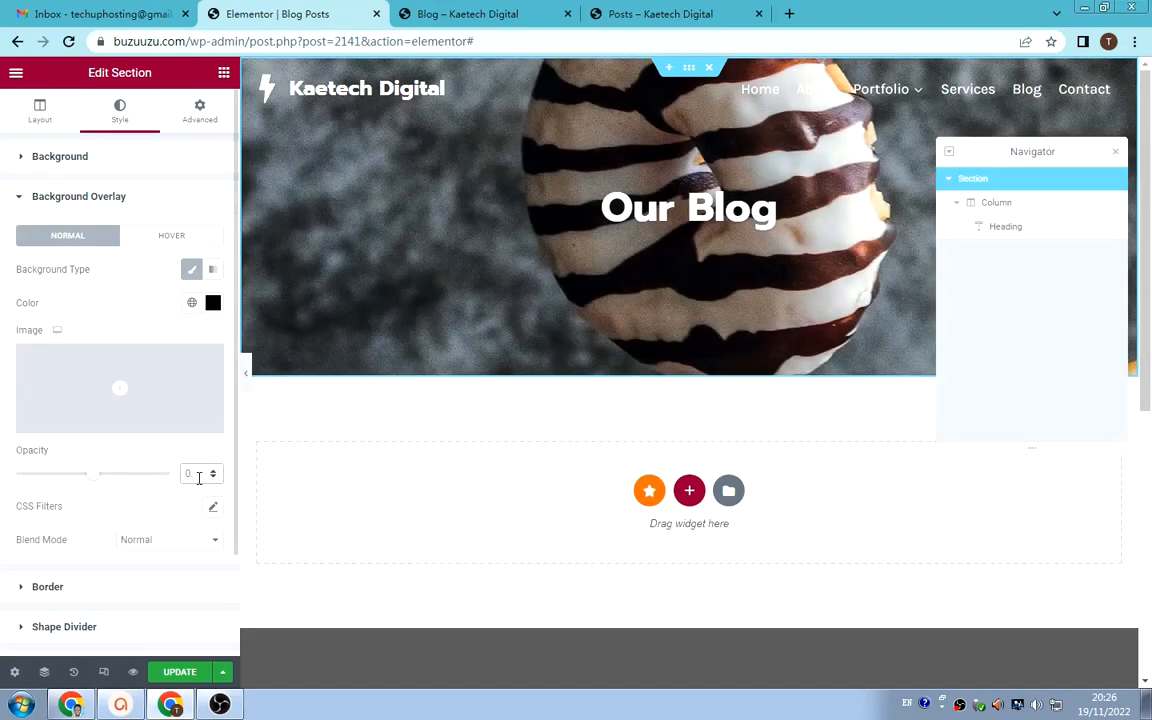
{"action": "type", "text": "4"}
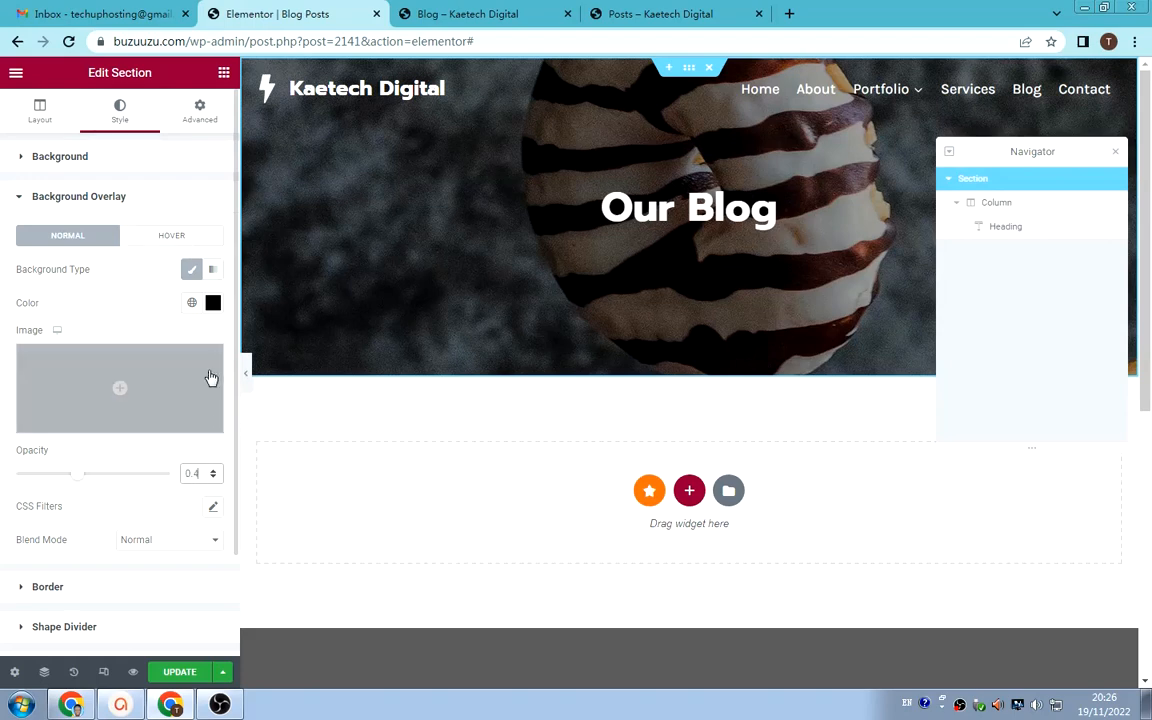
{"action": "left_click", "coordinate": [137, 312]}
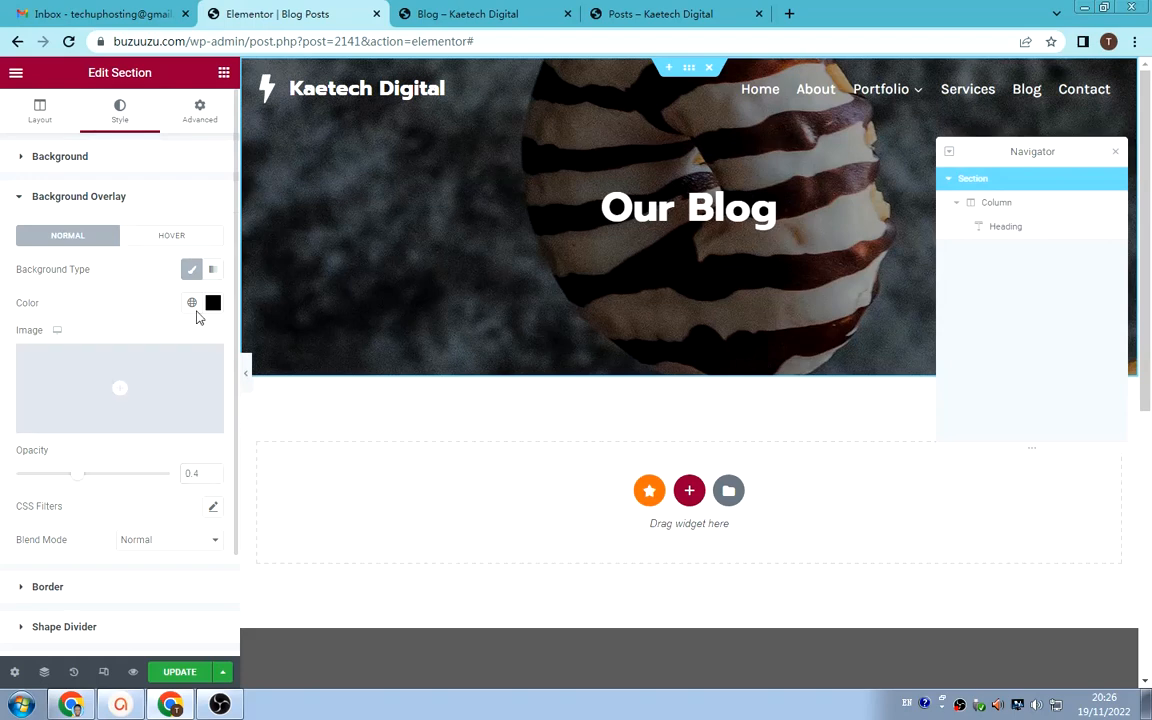
{"action": "left_click", "coordinate": [1118, 156]}
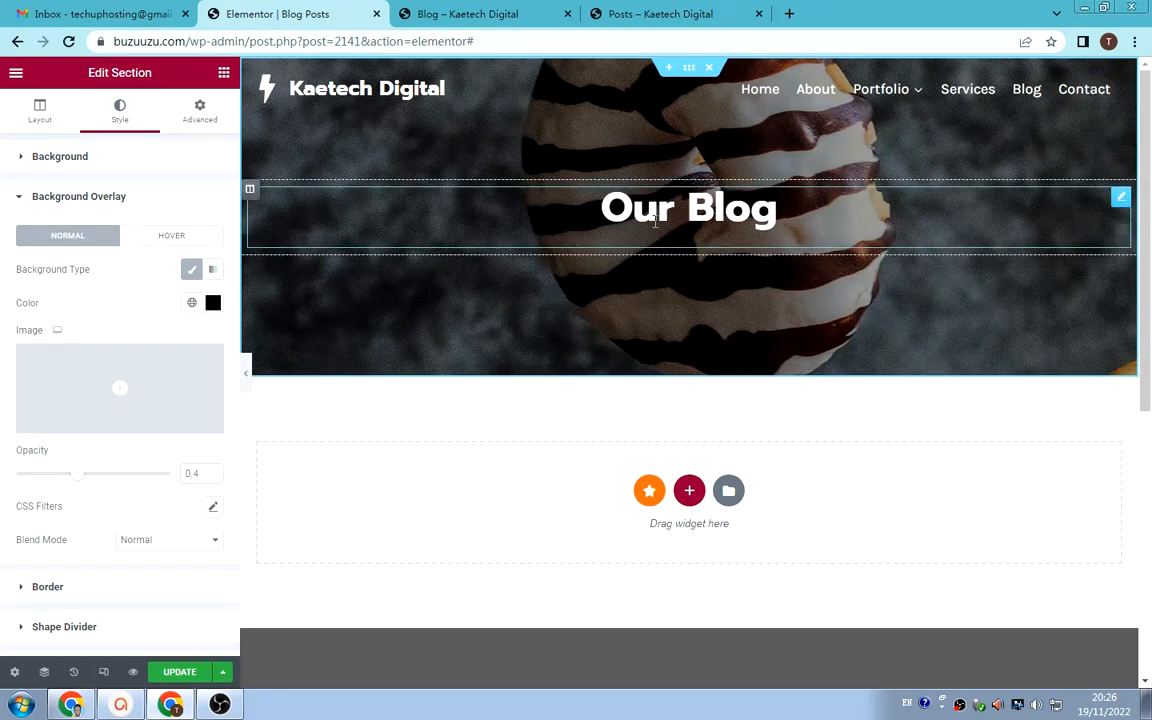
- Copy the tagline "Read all the latest trends in digital marketing" from the published Posts page and return to the Elementor editor
{"action": "left_click", "coordinate": [648, 12]}
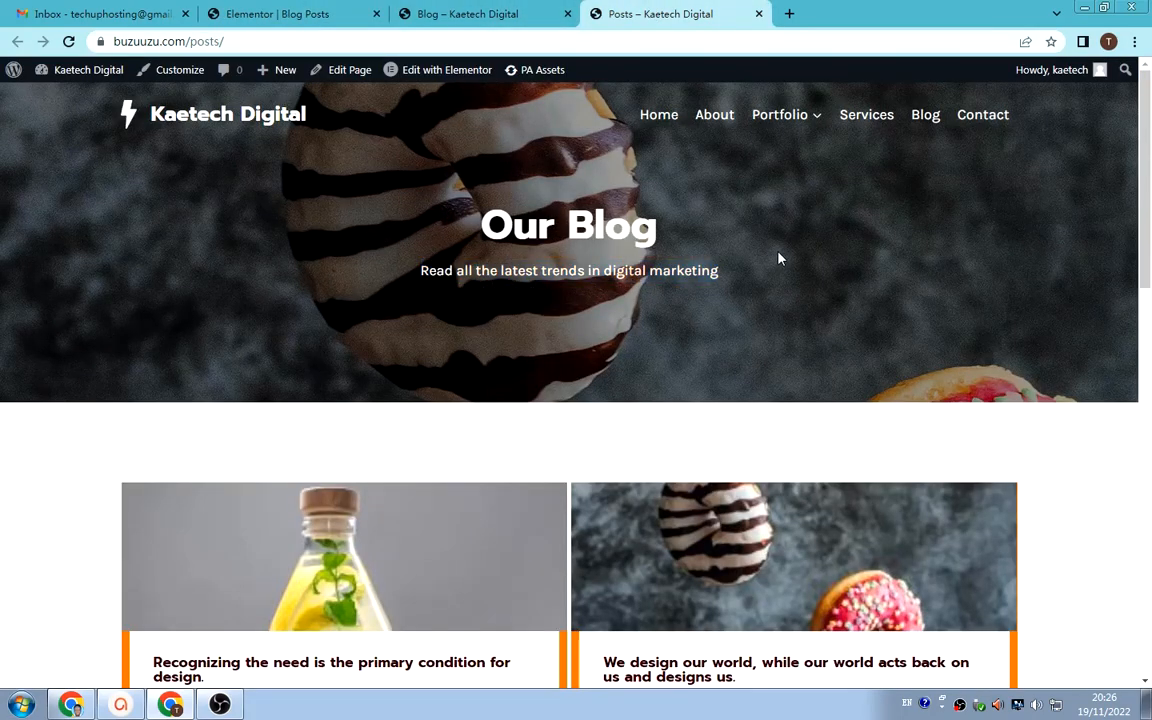
{"action": "left_click_drag", "start_coordinate": [723, 273], "coordinate": [388, 292]}
{"action": "key", "text": "ctrl+c"}
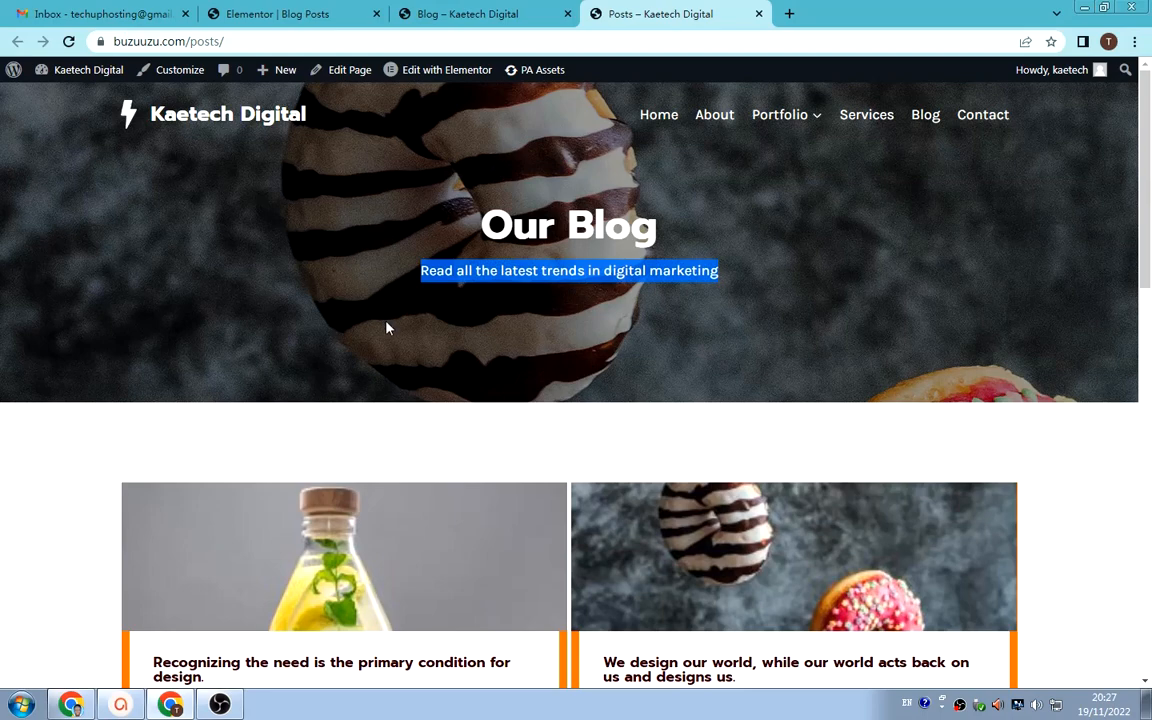
{"action": "left_click", "coordinate": [480, 14]}
{"action": "left_click", "coordinate": [268, 16]}
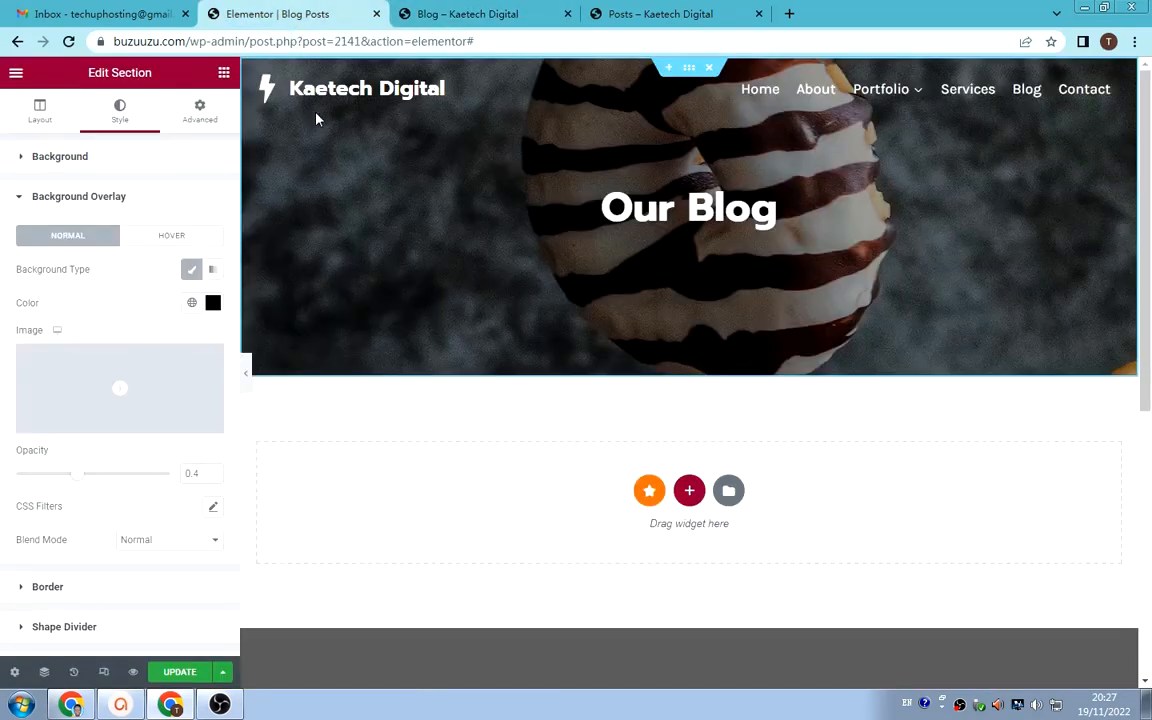
- Add a Text Editor widget below the heading and replace its placeholder with "Read all the latest trends in digital marketing"
{"action": "left_click", "coordinate": [224, 75]}
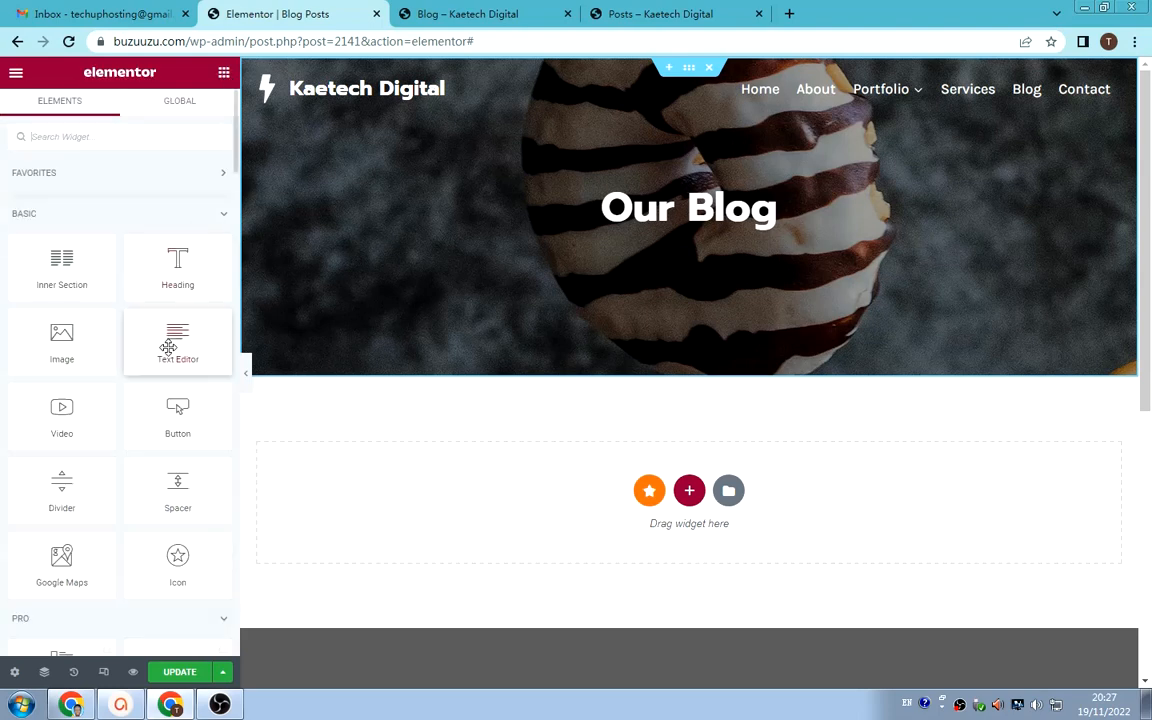
{"action": "left_click_drag", "start_coordinate": [168, 346], "coordinate": [666, 232]}
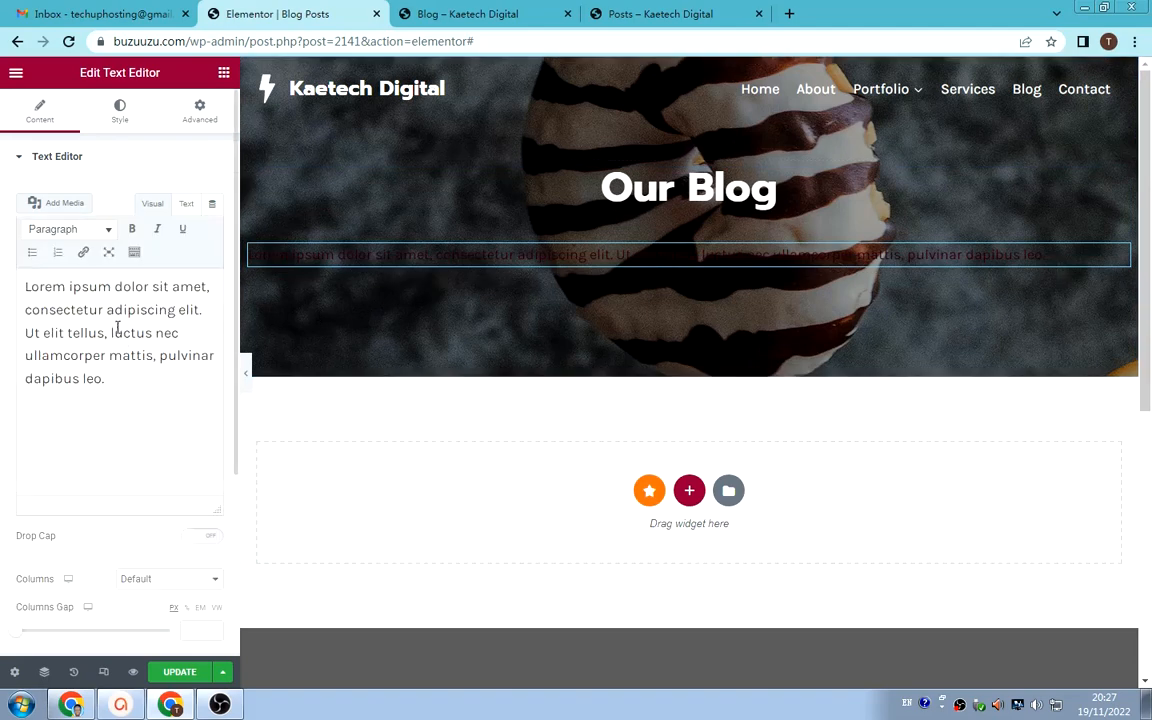
{"action": "left_click", "coordinate": [113, 316]}
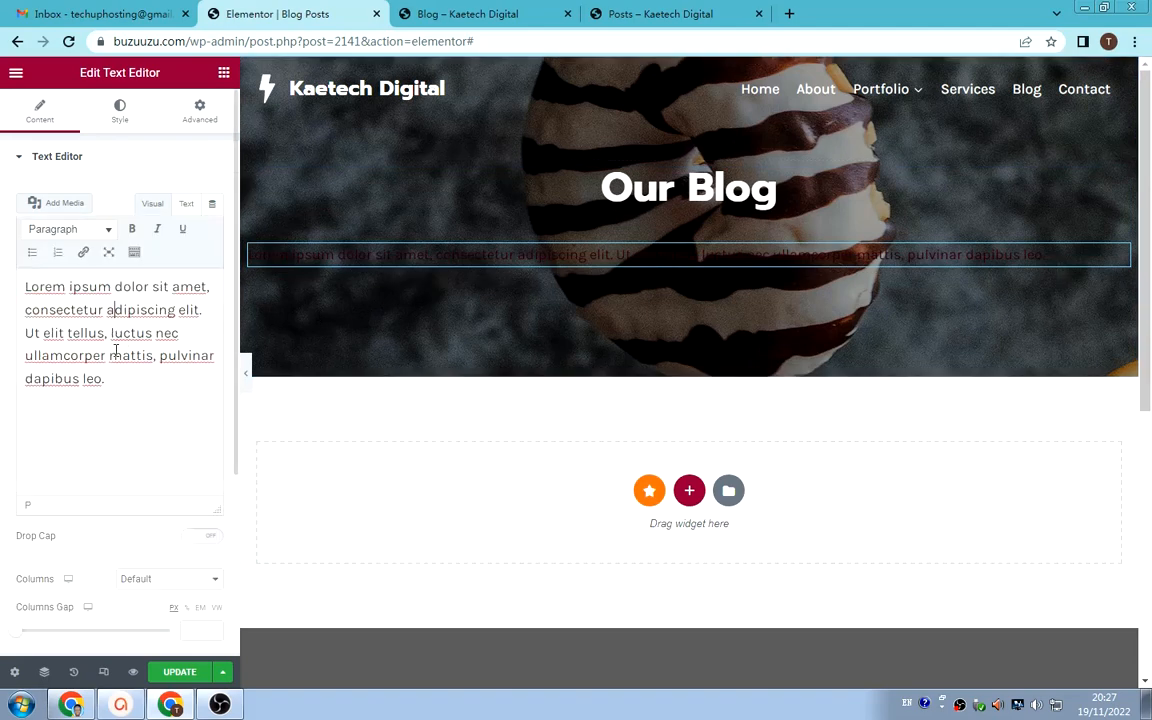
{"action": "key", "text": "ctrl+a"}
{"action": "key", "text": "BackSpace"}
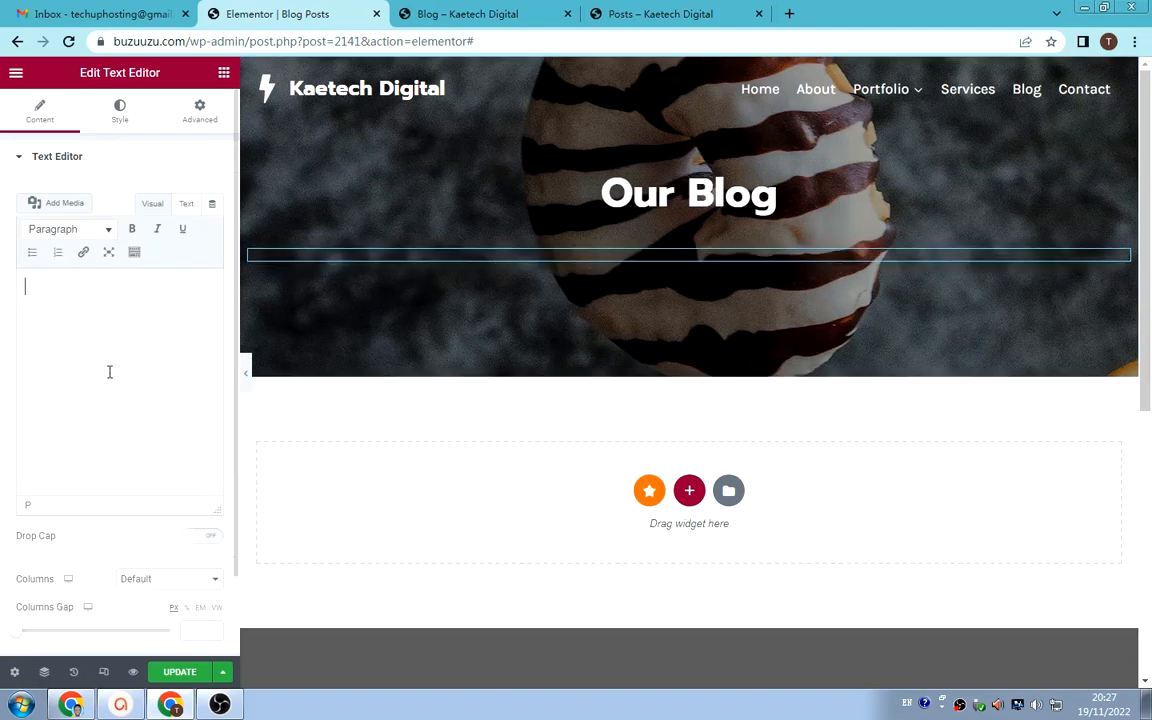
{"action": "key", "text": "ctrl+v"}
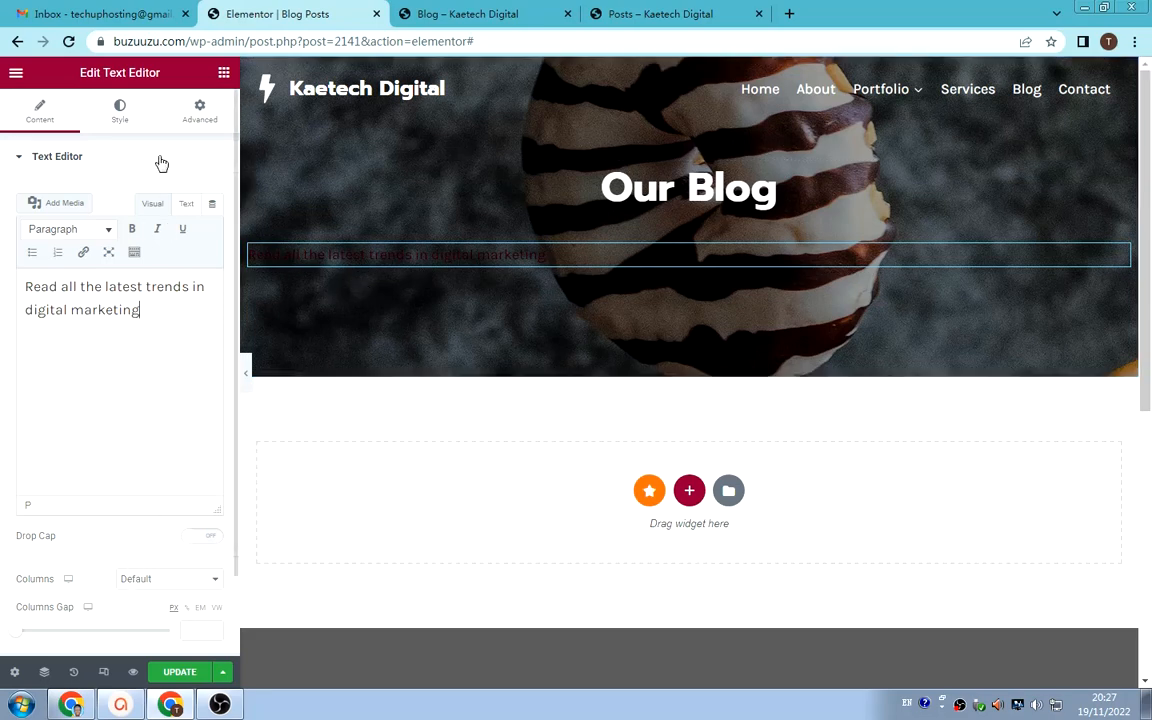
- Center the tagline text and set its color to white (#FFFFFF)
{"action": "left_click", "coordinate": [120, 112]}
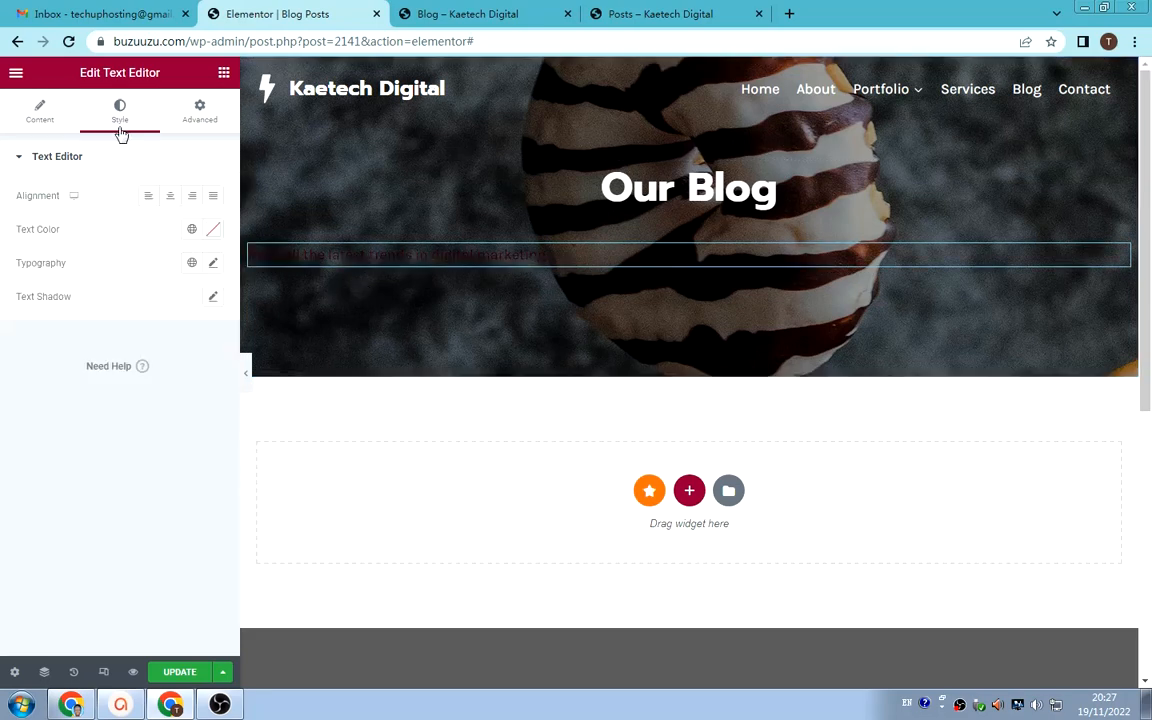
{"action": "left_click", "coordinate": [168, 196]}
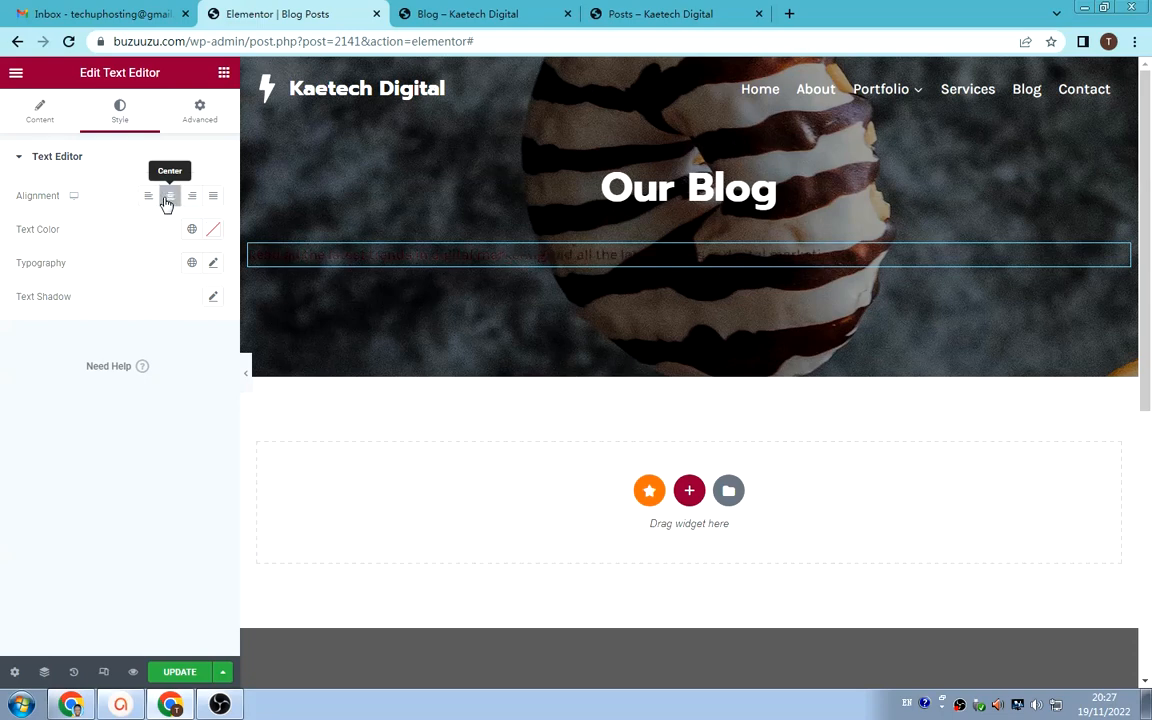
{"action": "left_click", "coordinate": [213, 229]}
{"action": "left_click", "coordinate": [64, 319]}
{"action": "left_click_drag", "start_coordinate": [64, 319], "coordinate": [3, 256]}
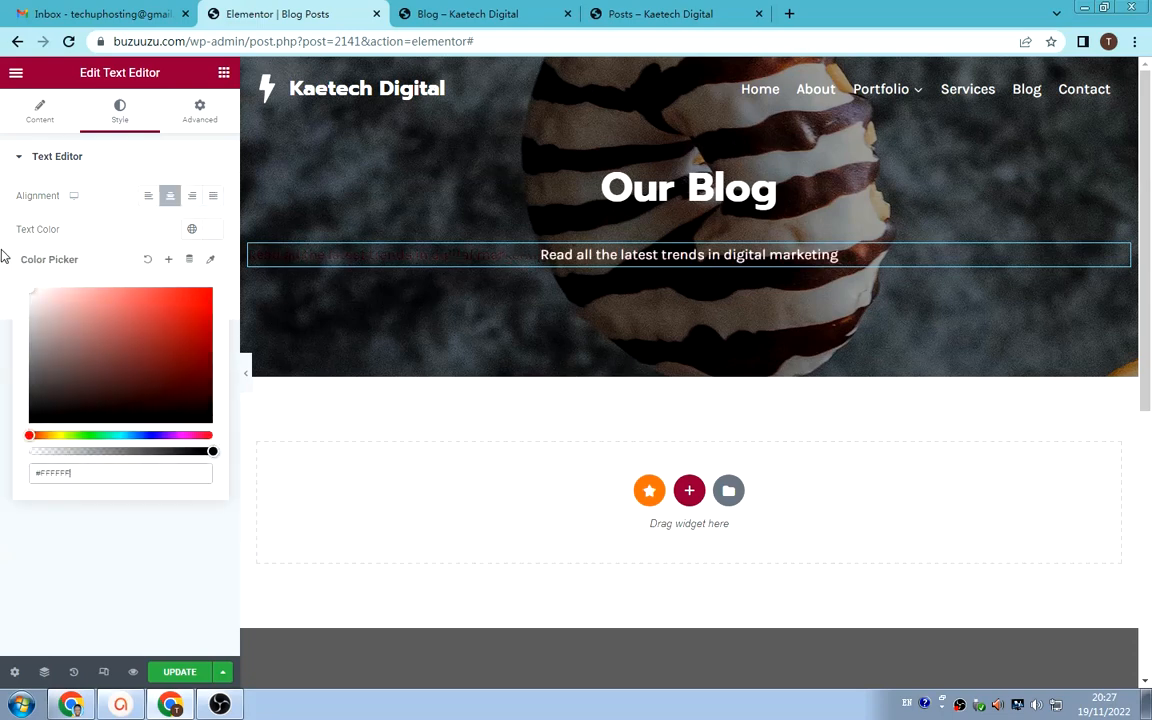
{"action": "left_click", "coordinate": [119, 207]}
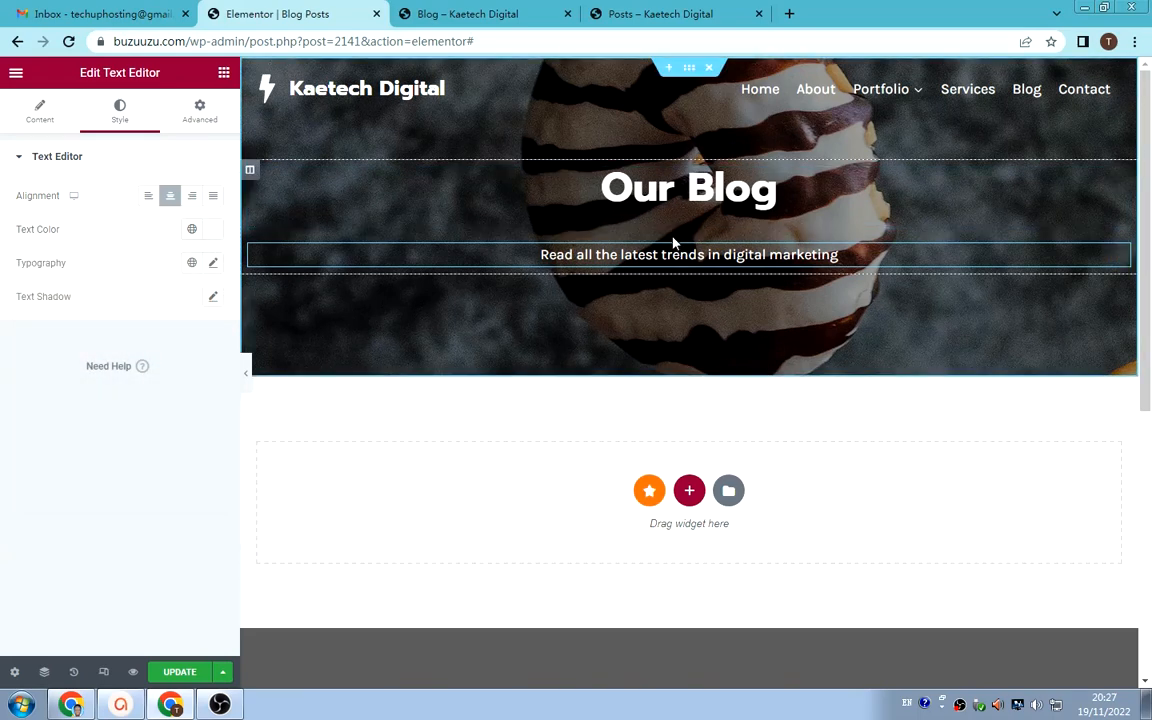
- Unlink the tagline's margin and padding values, try a top margin of -20 px, and reset it to 0
{"action": "left_click", "coordinate": [194, 114]}
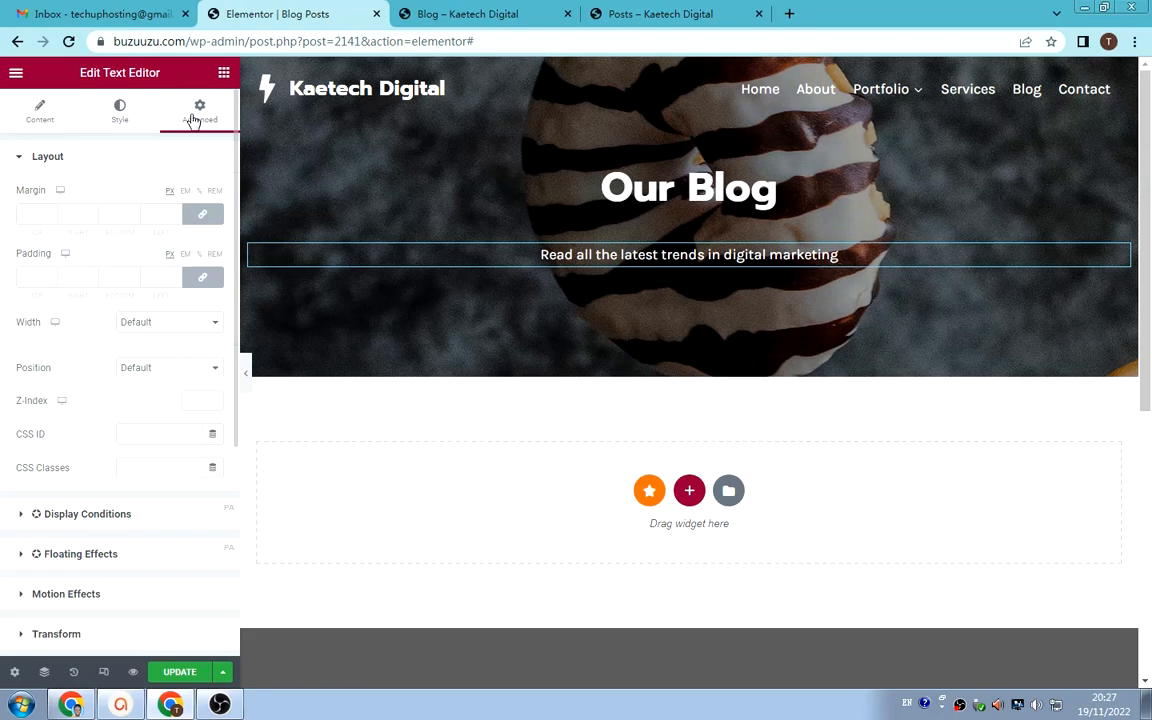
{"action": "left_click", "coordinate": [203, 219]}
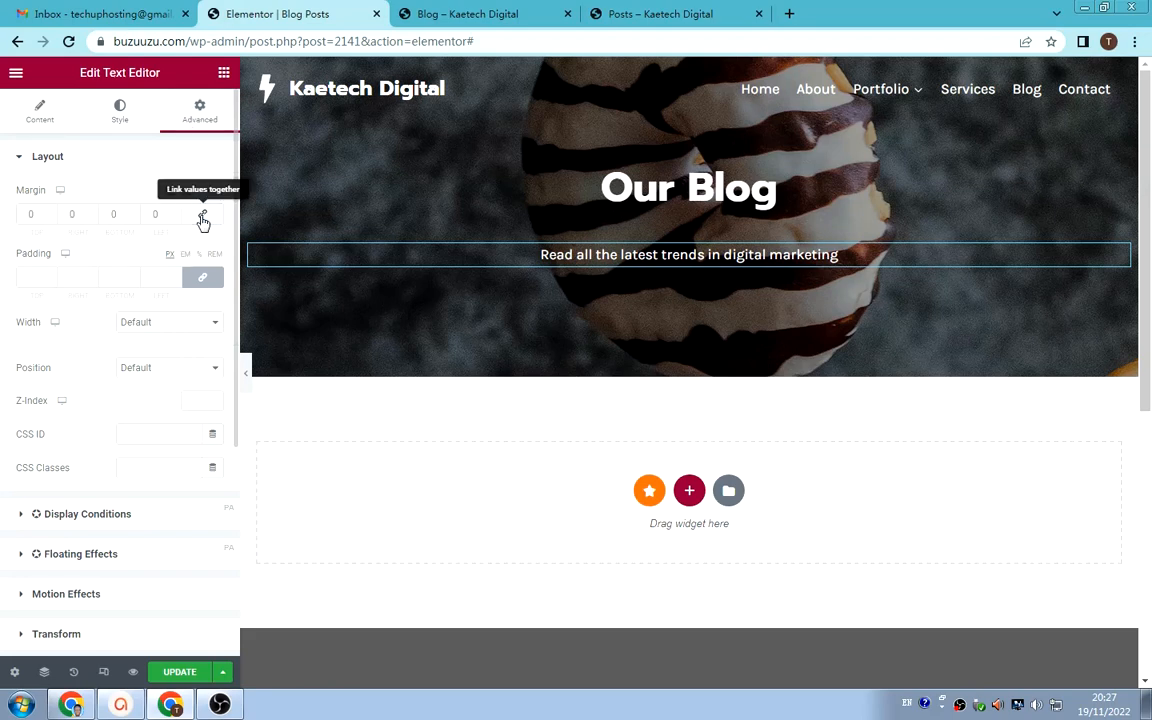
{"action": "left_click", "coordinate": [195, 280]}
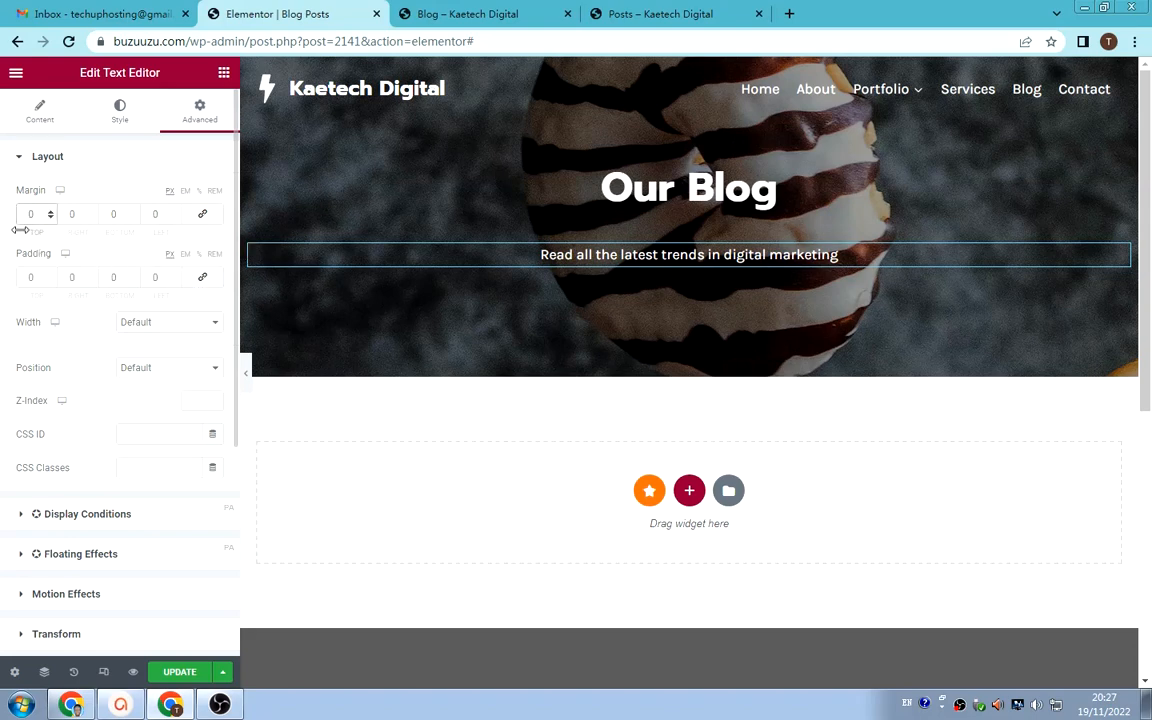
{"action": "type", "text": "-2"}
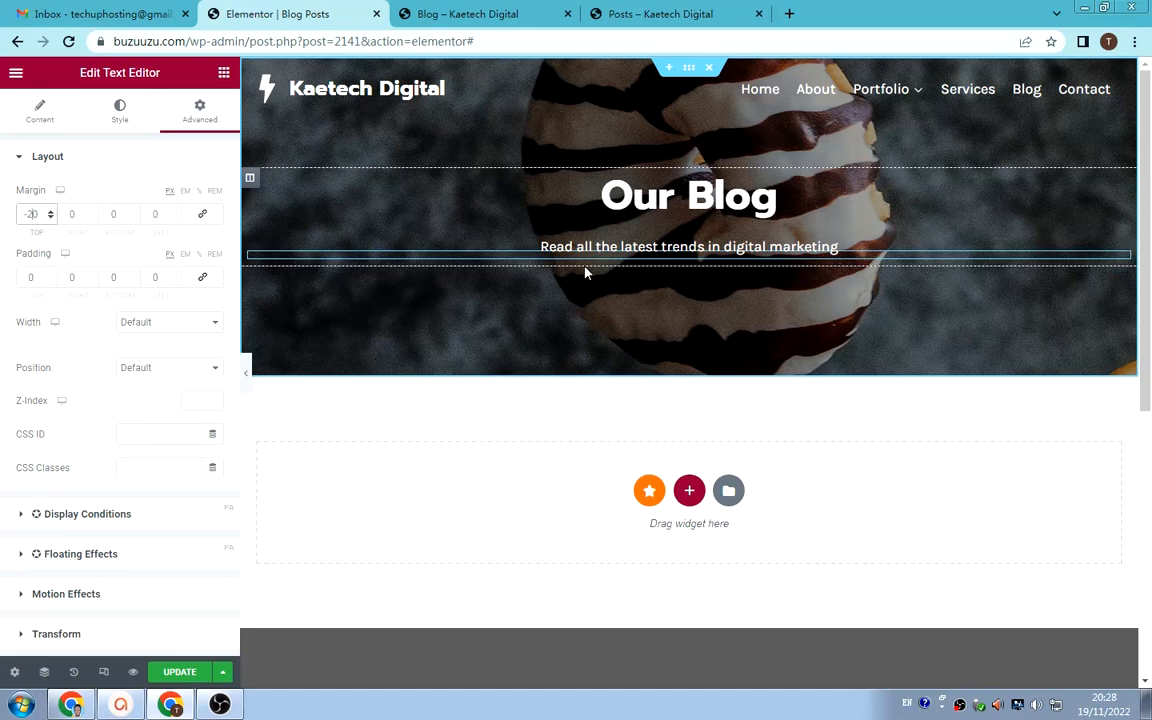
{"action": "key", "text": "BackSpace"}
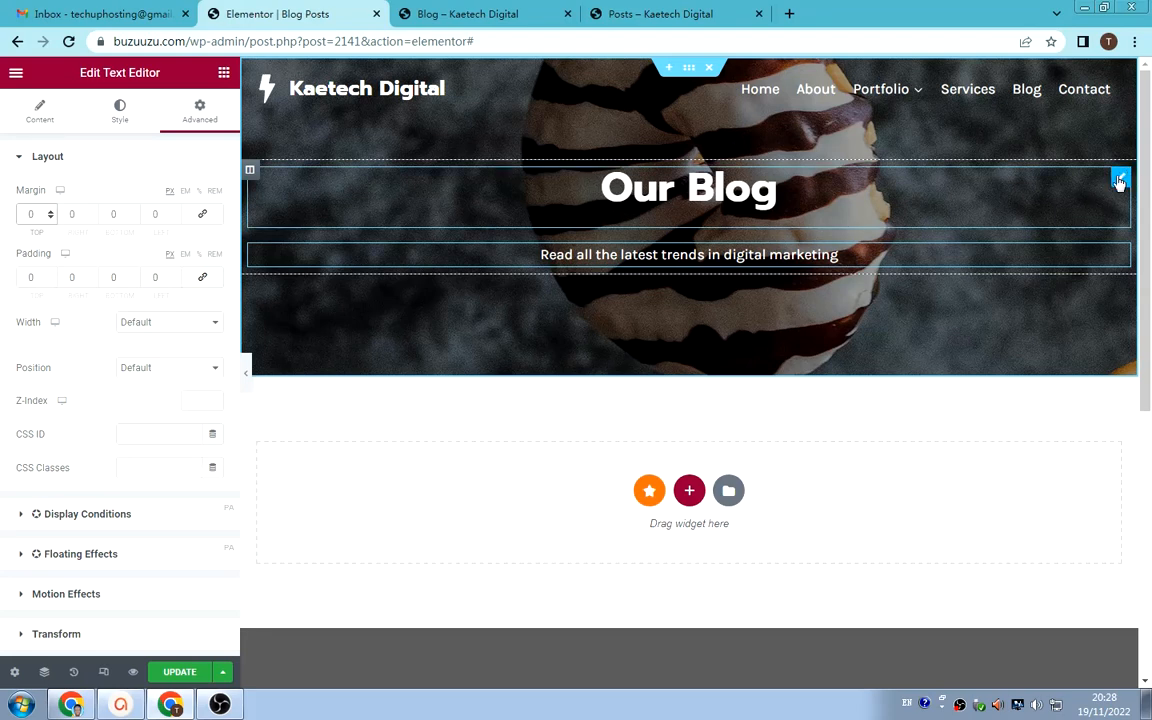
- Unlink the "Our Blog" heading's margin values, try a top margin of -20 px, and reset it to 0
{"action": "left_click", "coordinate": [1119, 179]}
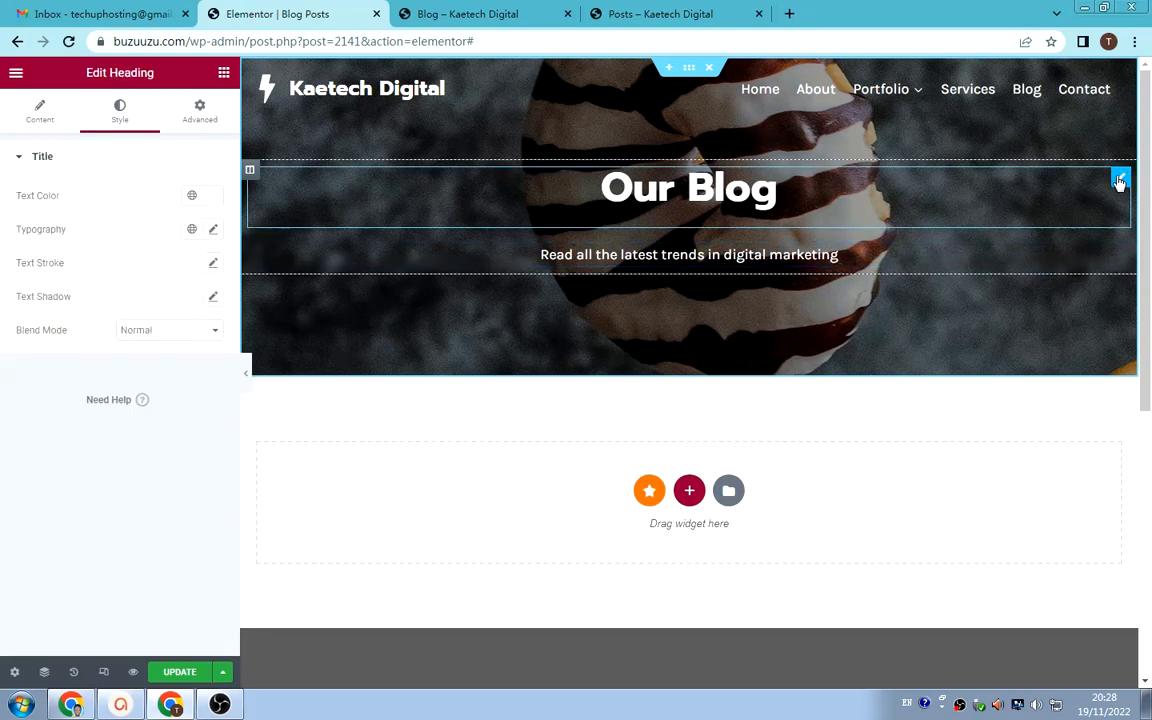
{"action": "left_click", "coordinate": [197, 115]}
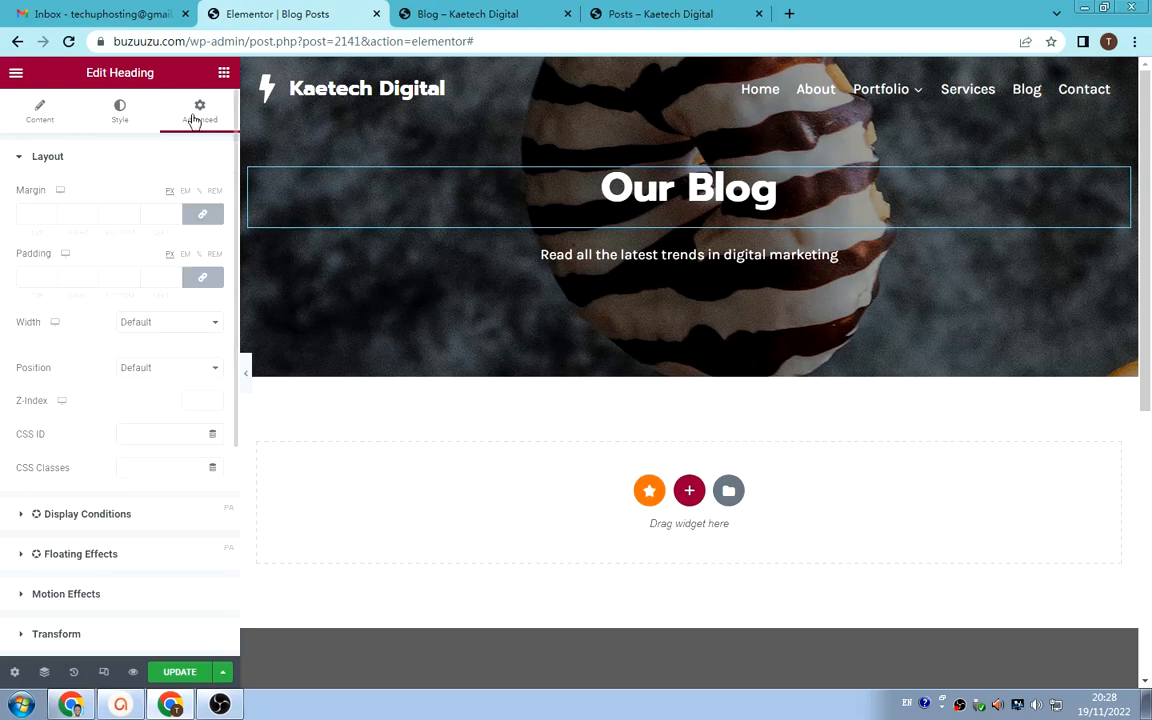
{"action": "left_click", "coordinate": [202, 214]}
{"action": "left_click", "coordinate": [28, 214]}
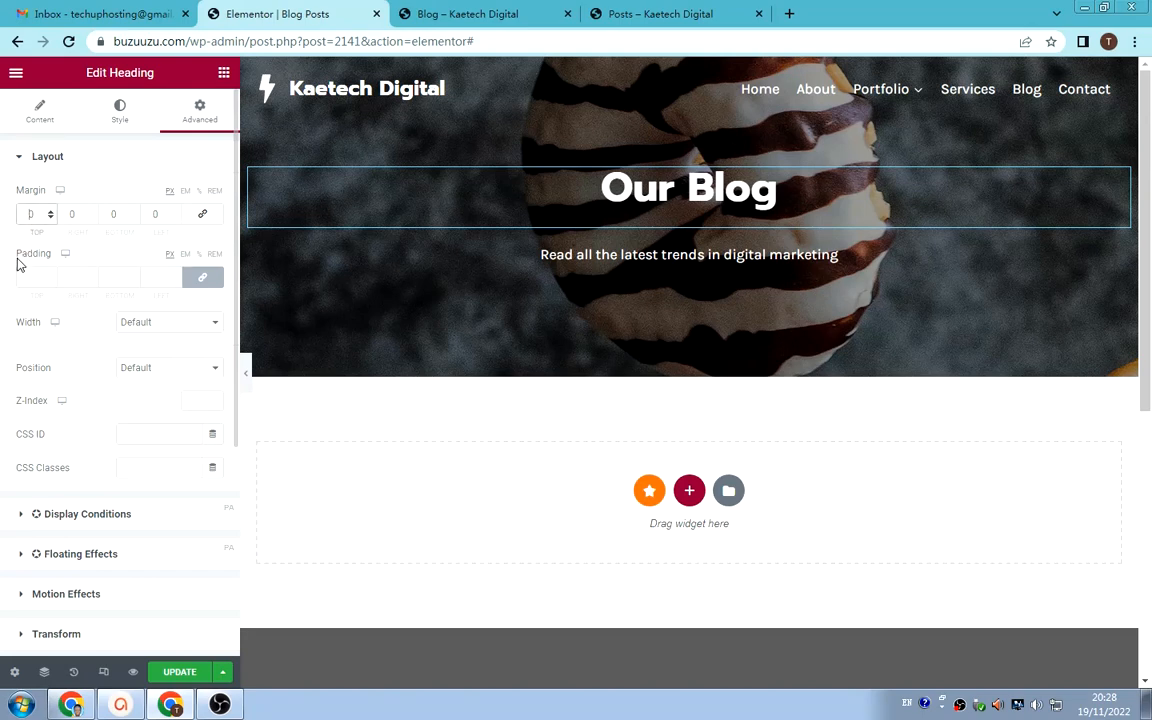
{"action": "type", "text": "-2"}
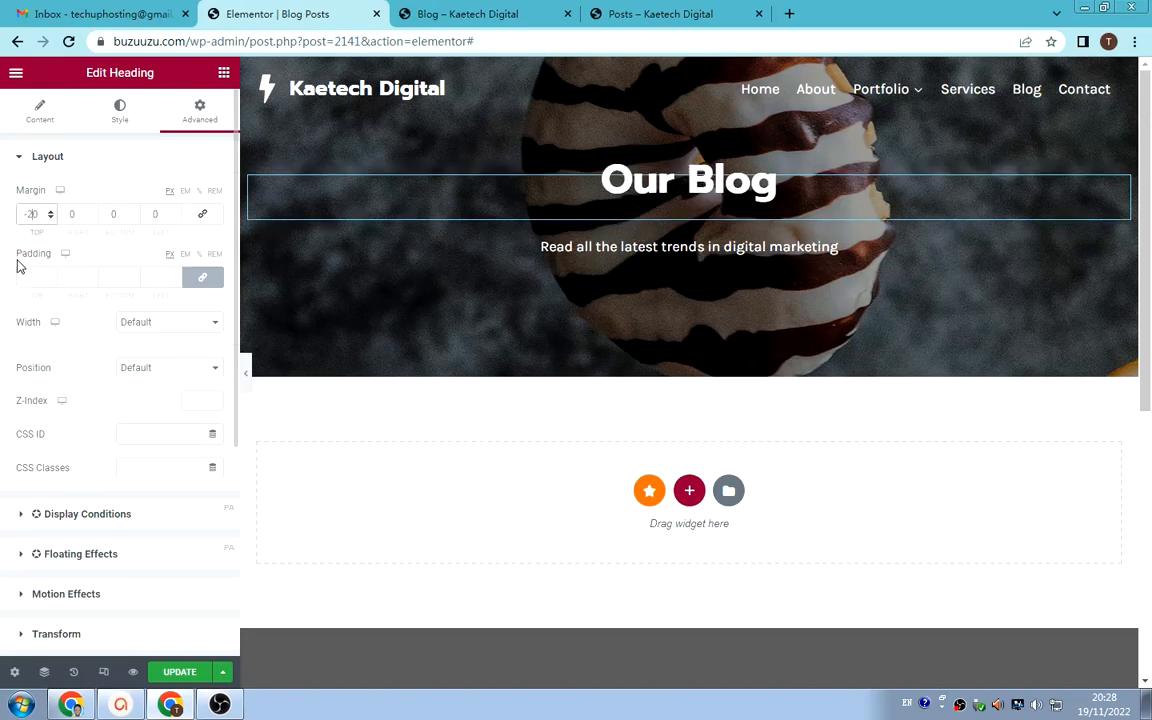
{"action": "key", "text": "BackSpace"}
{"action": "key", "text": "BackSpace"}
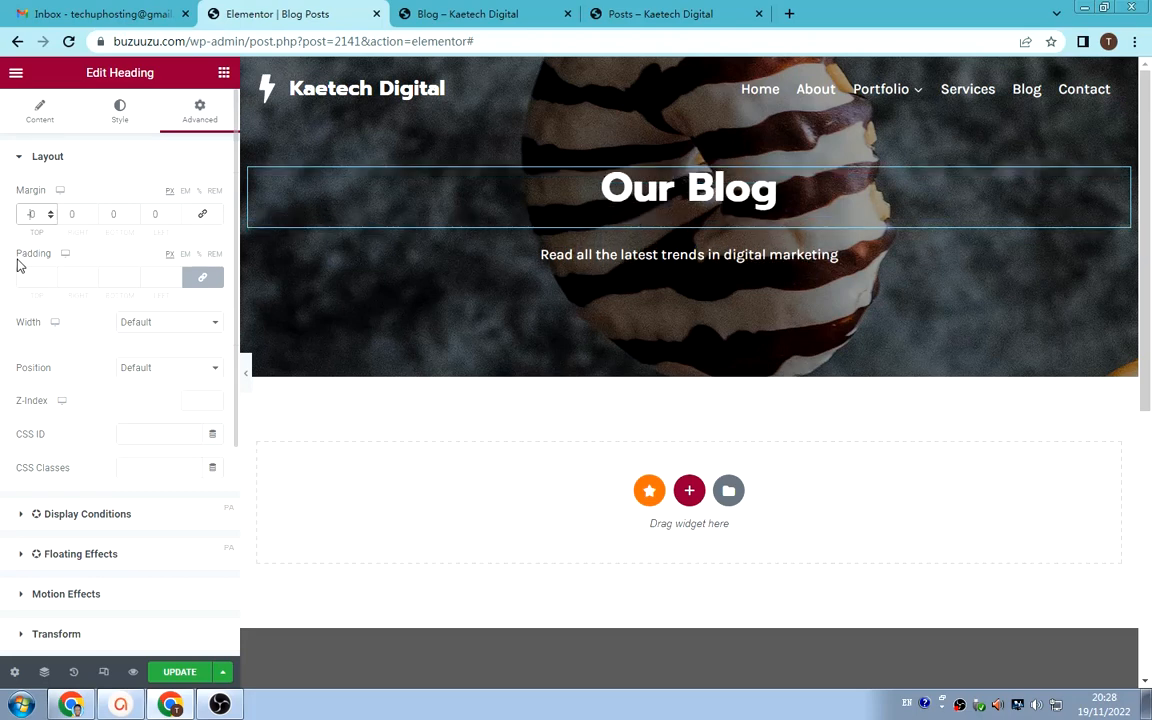
- Try bottom margins of -20 and -40 px on the "Our Blog" heading and settle on -20 px
{"action": "left_click", "coordinate": [103, 215]}
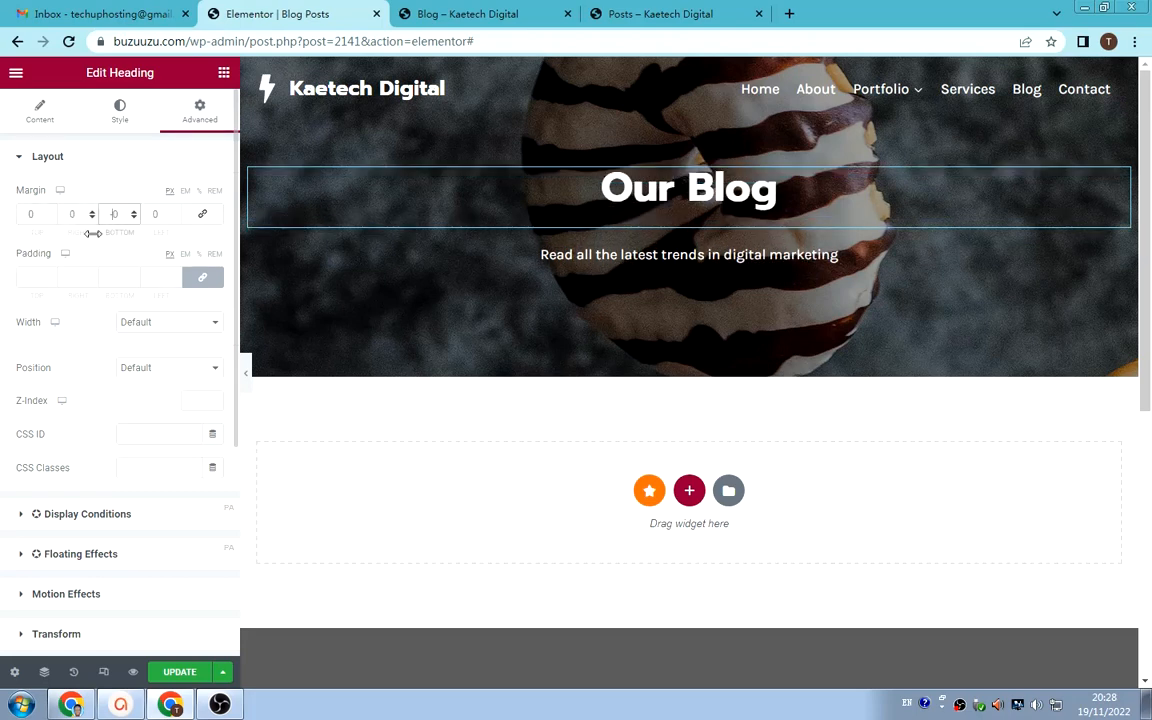
{"action": "type", "text": "-2"}
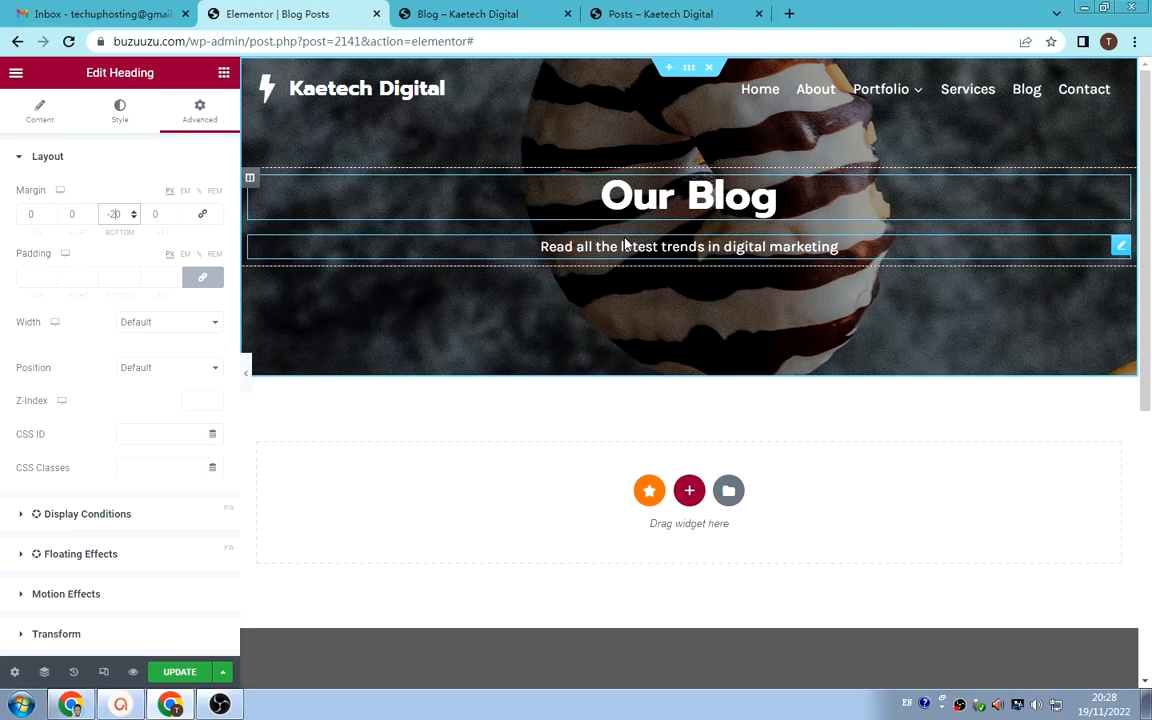
{"action": "key", "text": "BackSpace"}
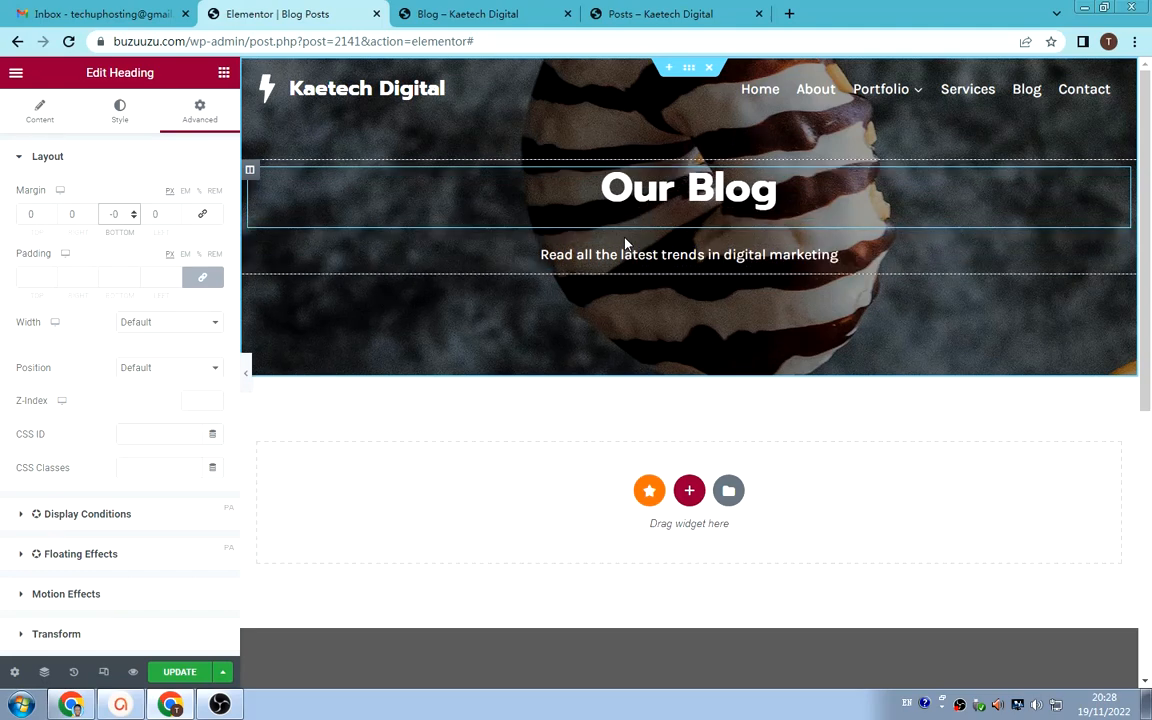
{"action": "type", "text": "4"}
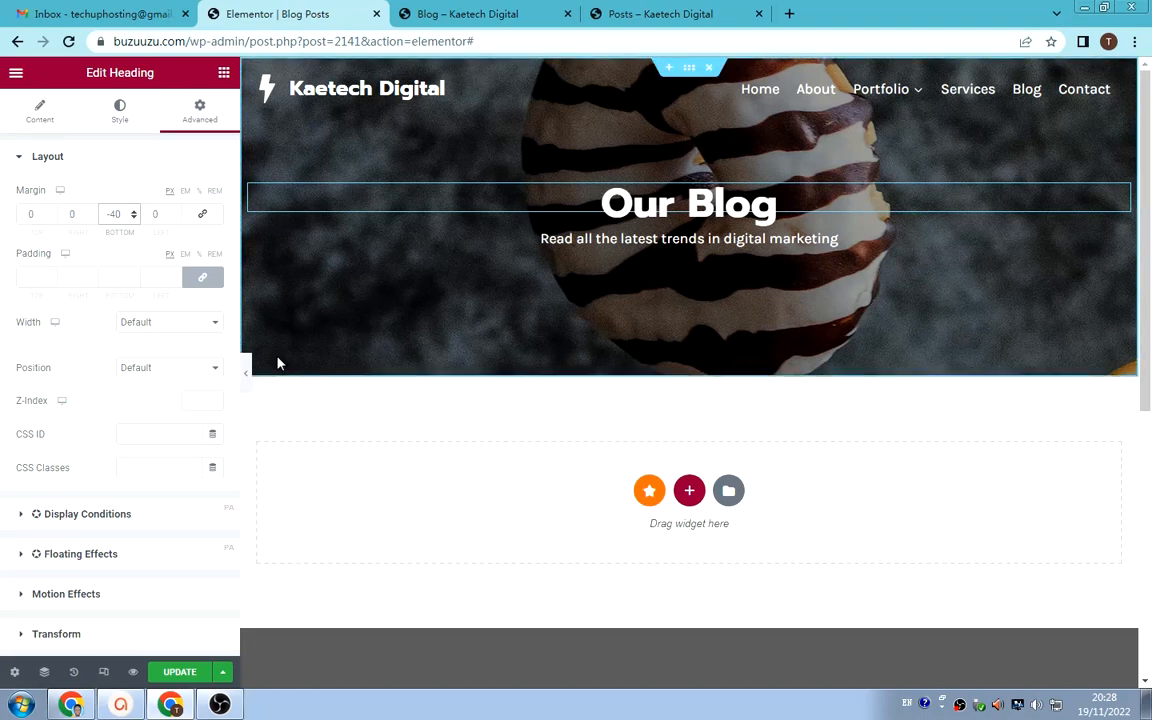
{"action": "key", "text": "BackSpace"}
{"action": "type", "text": "2"}
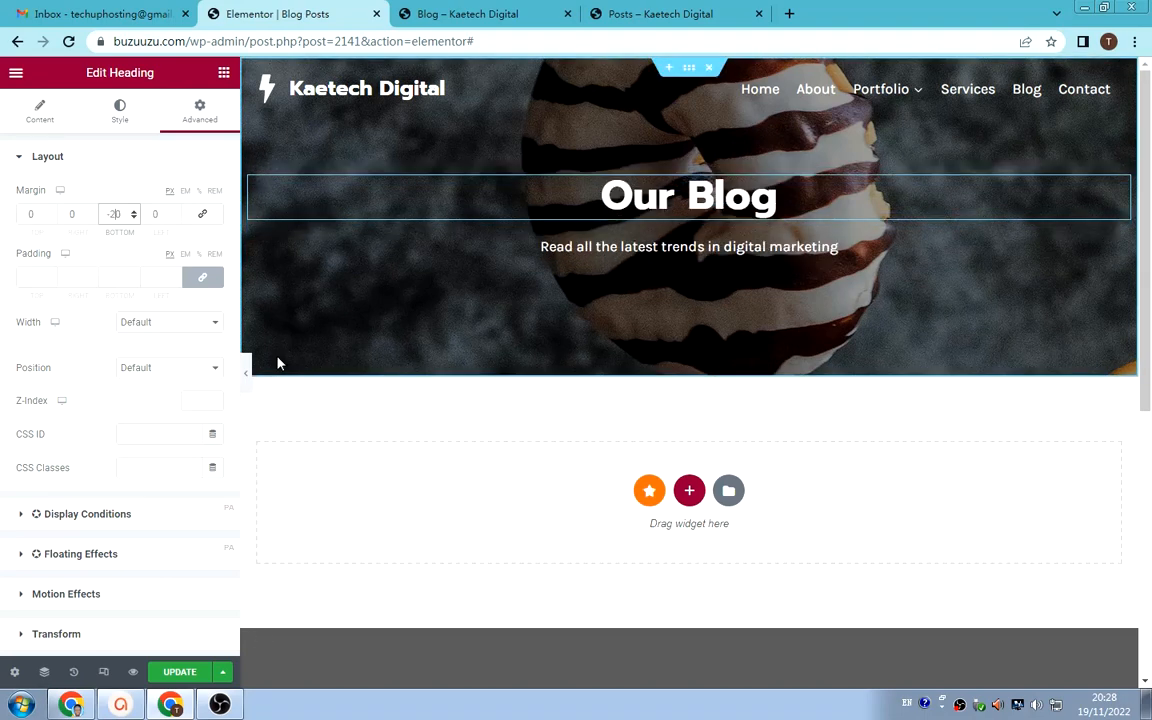
- Update the page, preview the header at full width without the editing controls, and return to editing
{"action": "left_click", "coordinate": [178, 671]}
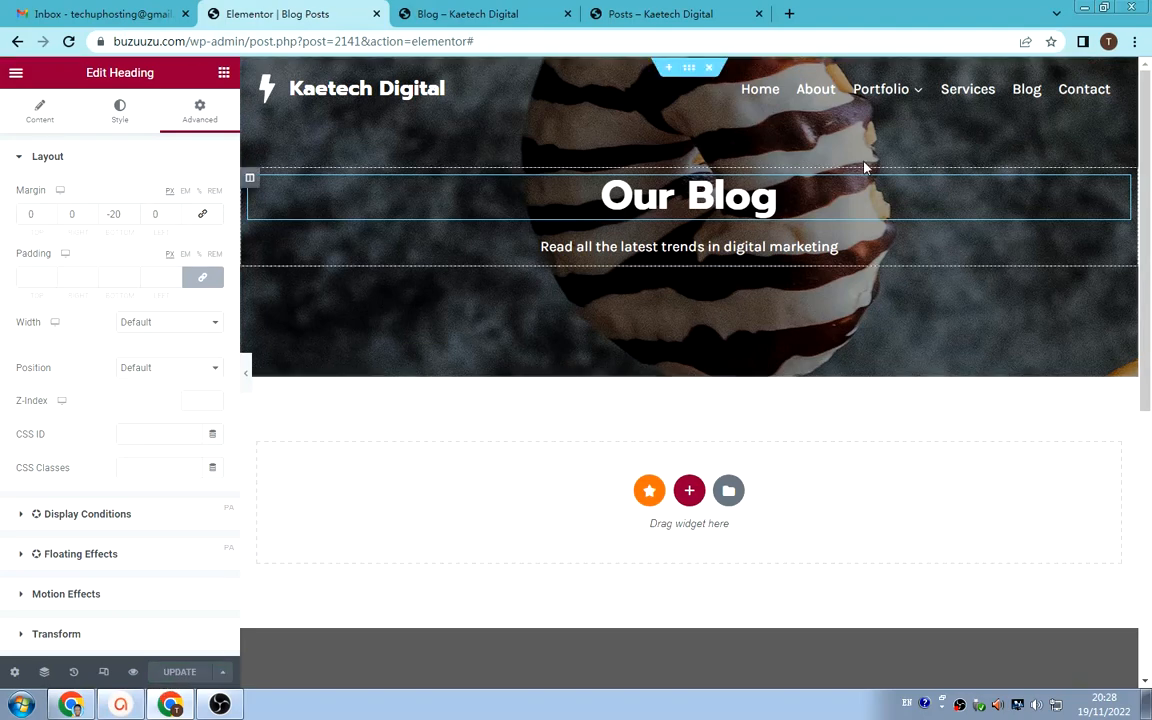
{"action": "left_click", "coordinate": [246, 377]}
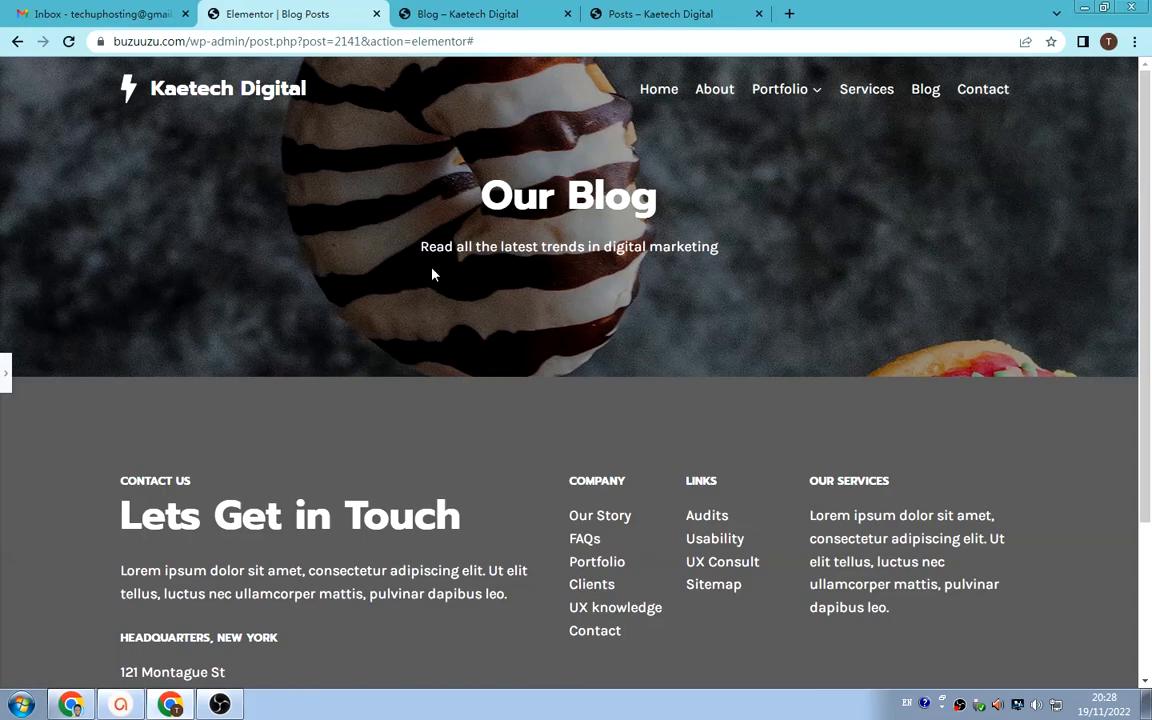
{"action": "left_click", "coordinate": [6, 370]}
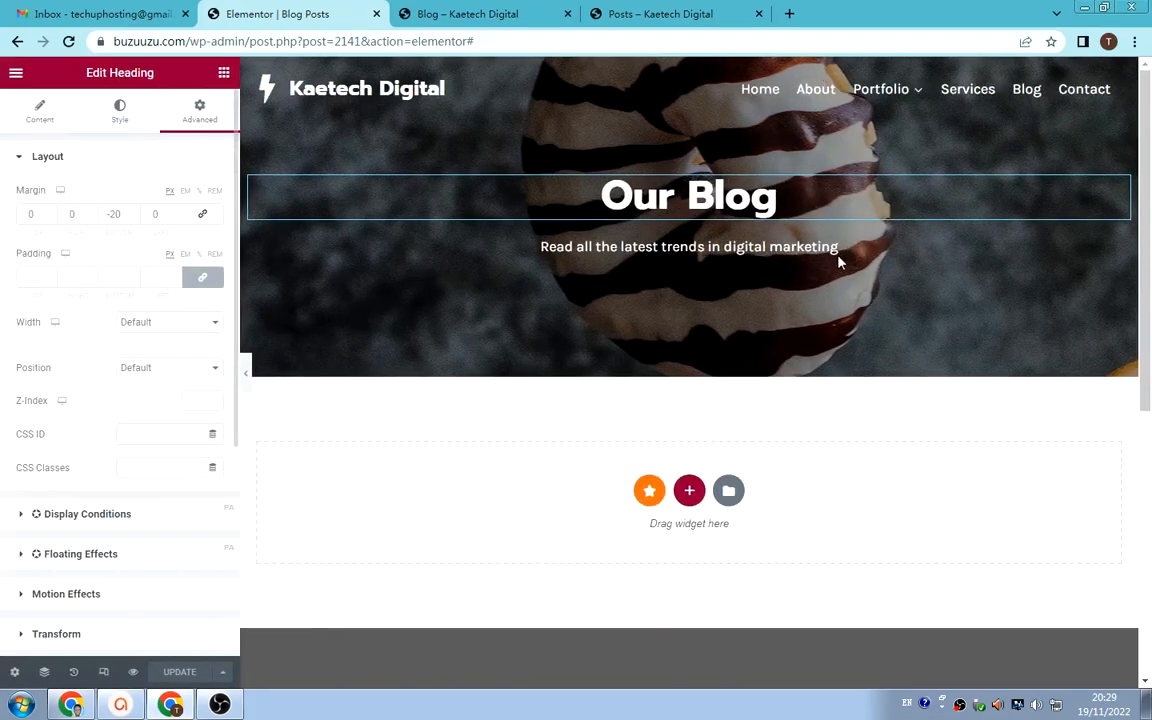
- Add a single-column section below the image header and set its top and bottom margins to 90 px
{"action": "left_click", "coordinate": [690, 491]}
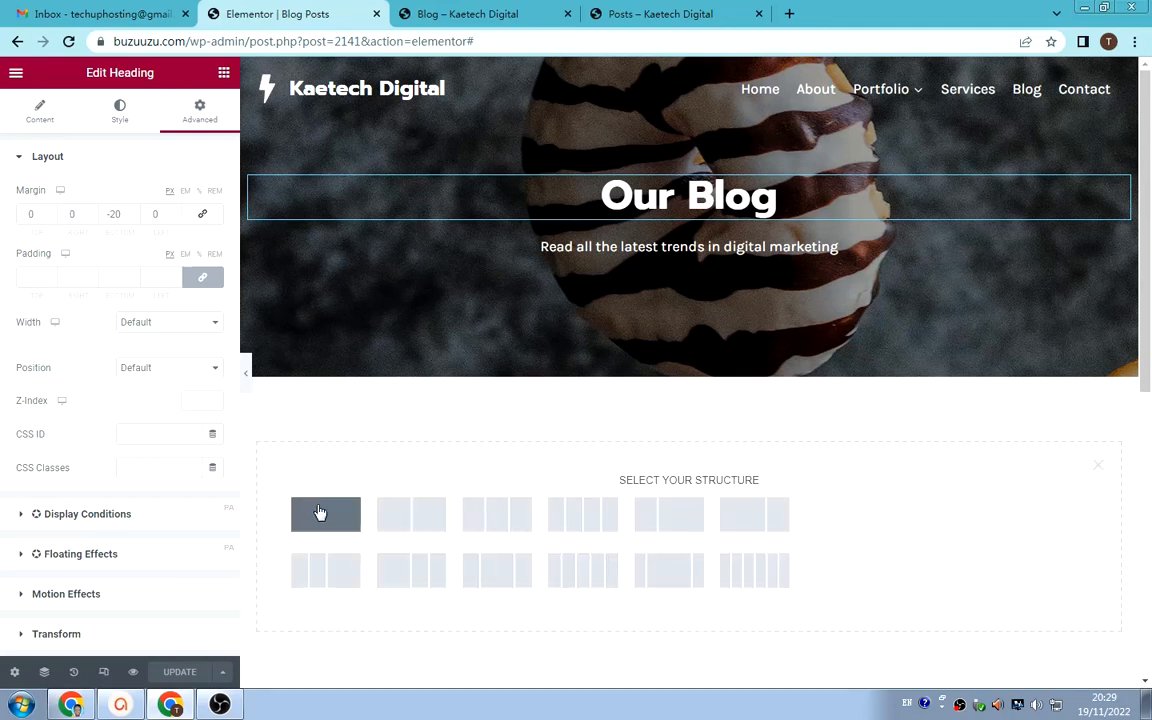
{"action": "left_click", "coordinate": [320, 512]}
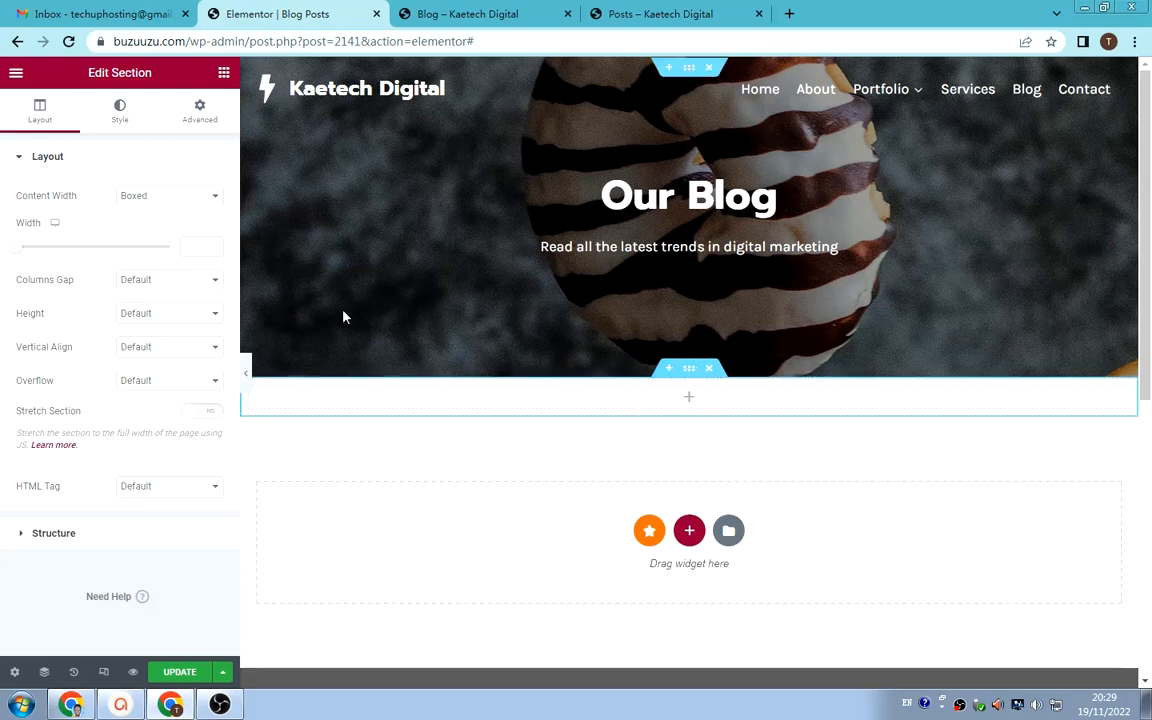
{"action": "left_click", "coordinate": [195, 116]}
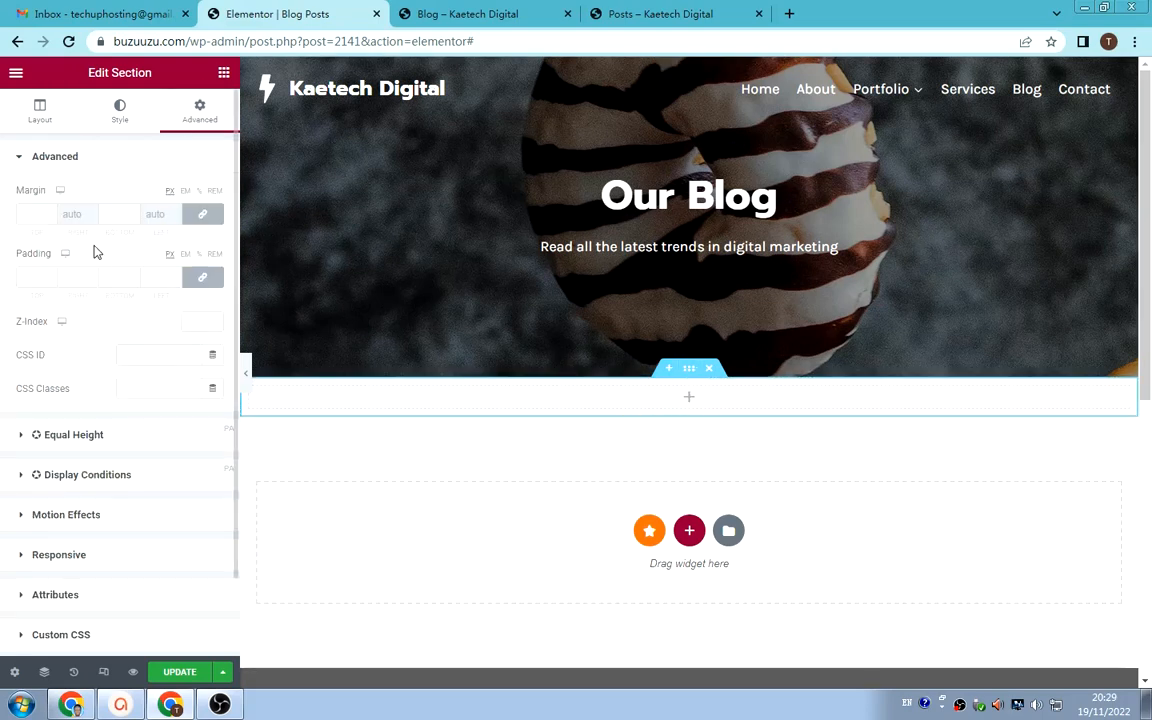
{"action": "left_click", "coordinate": [20, 216]}
{"action": "type", "text": "90"}
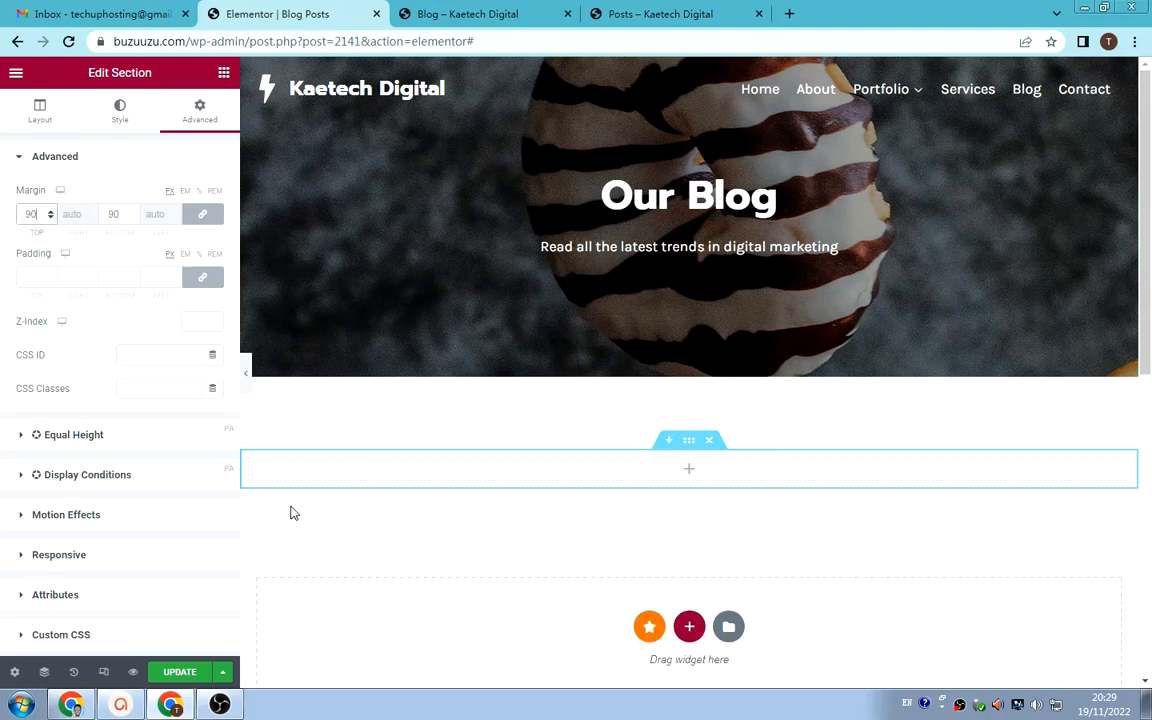
- Search the widgets for "blog" and place the Premium Addons Blog widget in the new section
{"action": "left_click", "coordinate": [688, 471]}
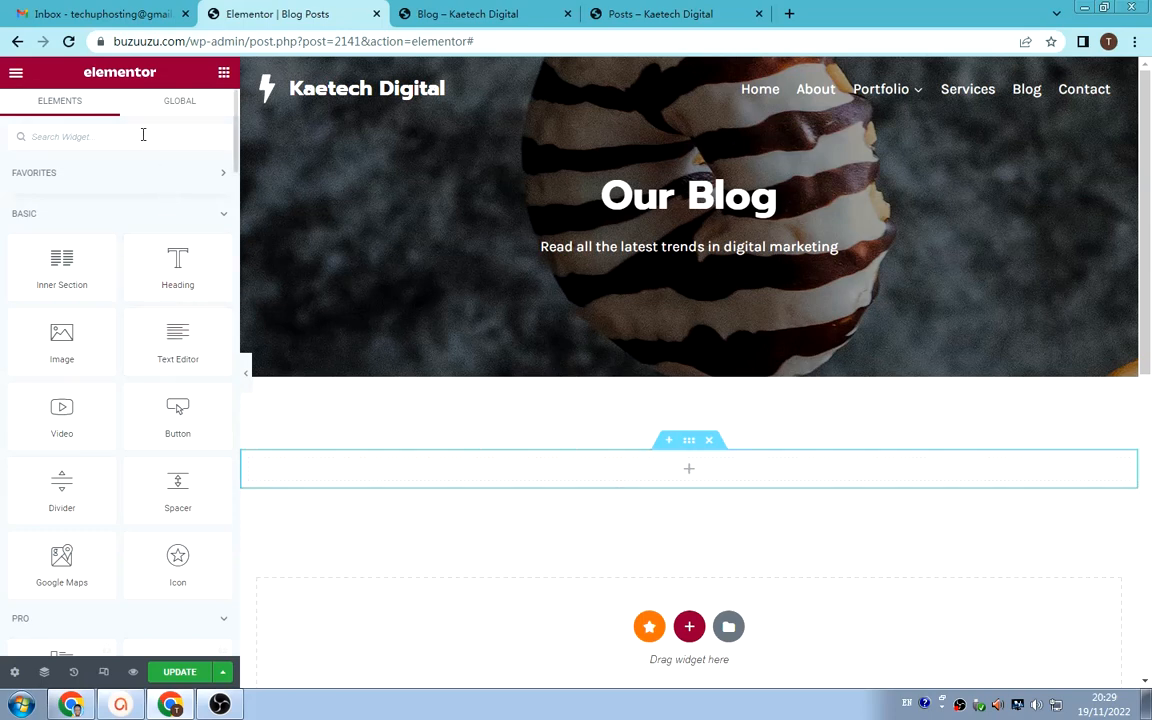
{"action": "type", "text": "blog"}
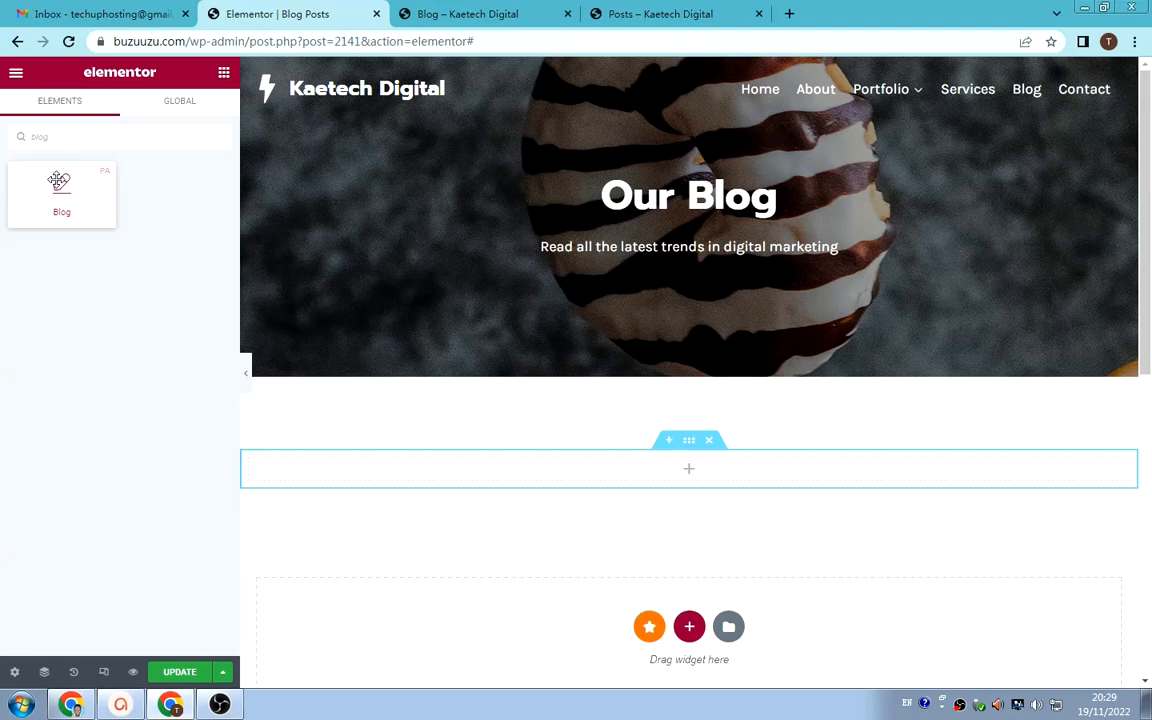
{"action": "left_click_drag", "start_coordinate": [58, 181], "coordinate": [500, 425]}
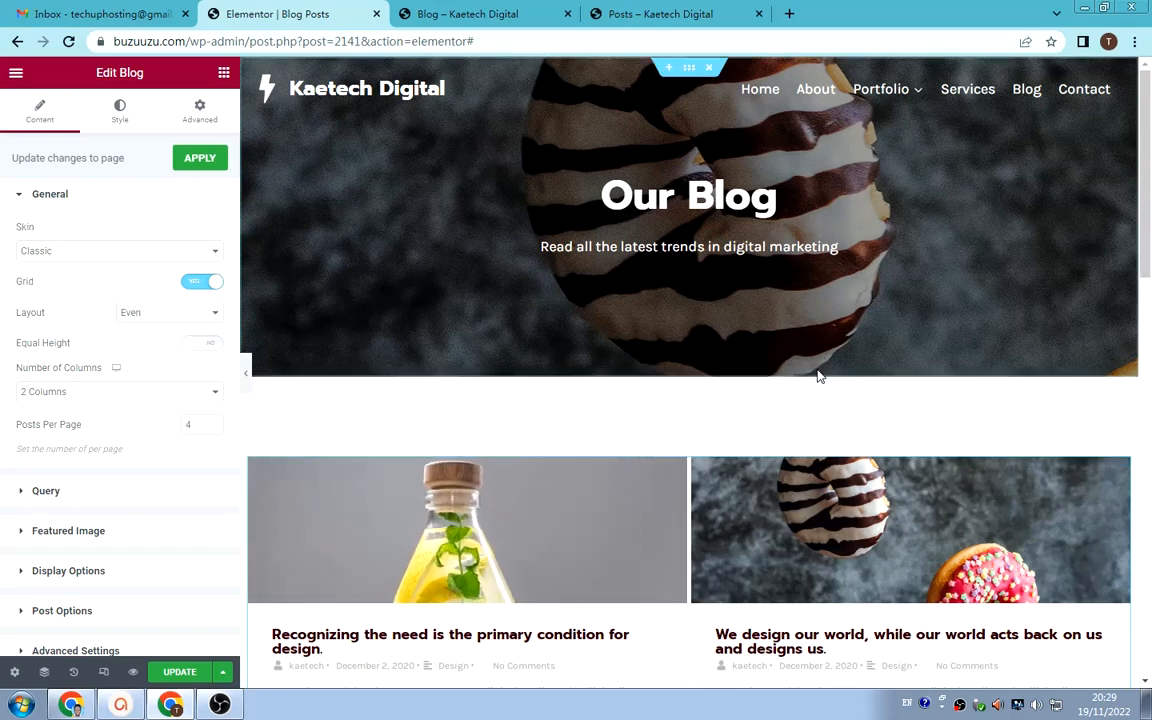
- Compare the new blog grid's post layout with the post cards on the published Posts page
{"action": "scroll", "coordinate": [751, 417], "scroll_direction": "down", "scroll_amount": 3}
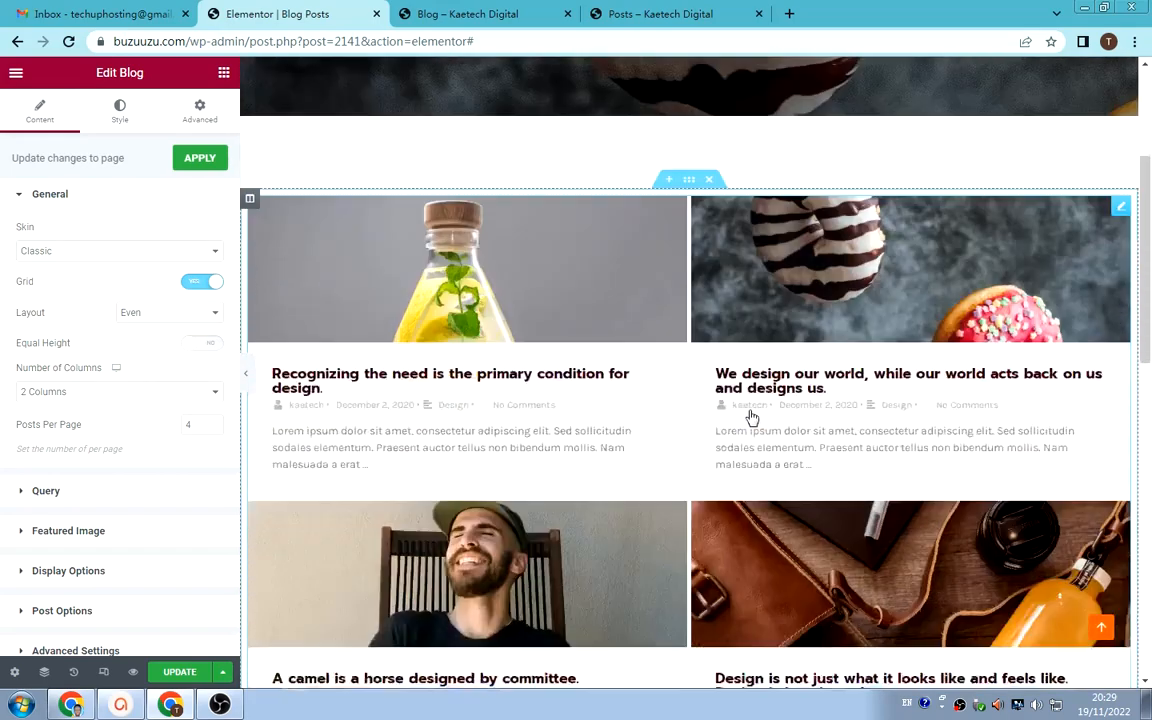
{"action": "scroll", "coordinate": [751, 417], "scroll_direction": "down", "scroll_amount": 3}
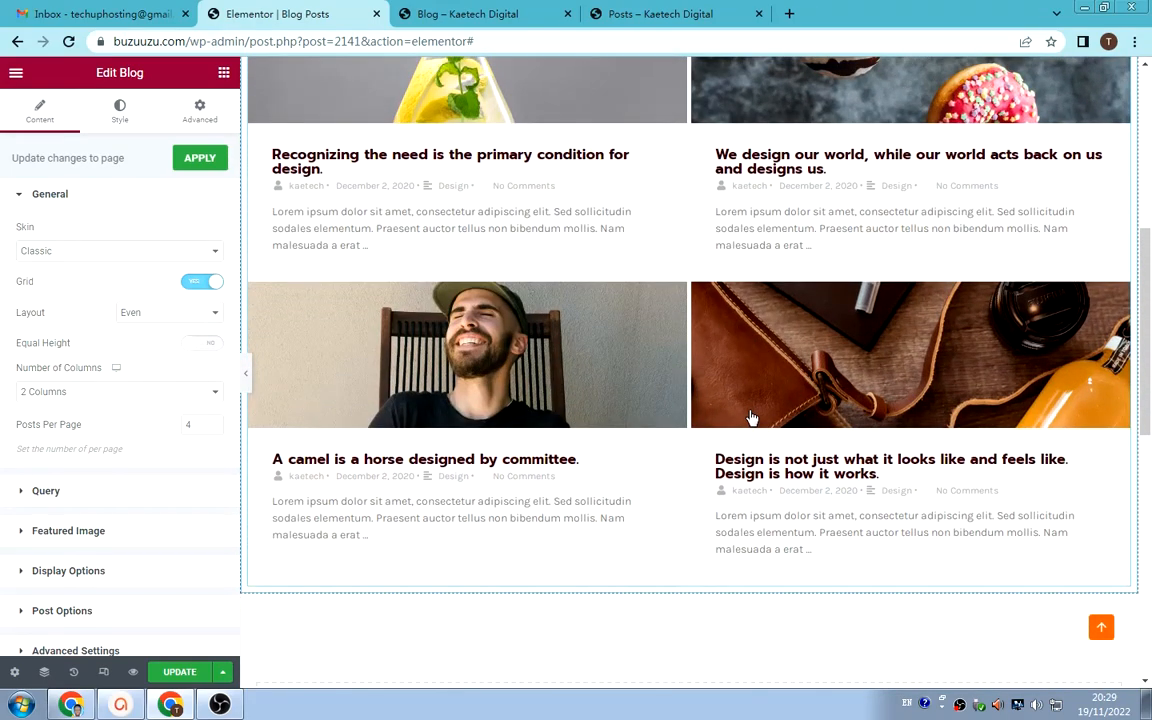
{"action": "scroll", "coordinate": [751, 417], "scroll_direction": "up", "scroll_amount": 3}
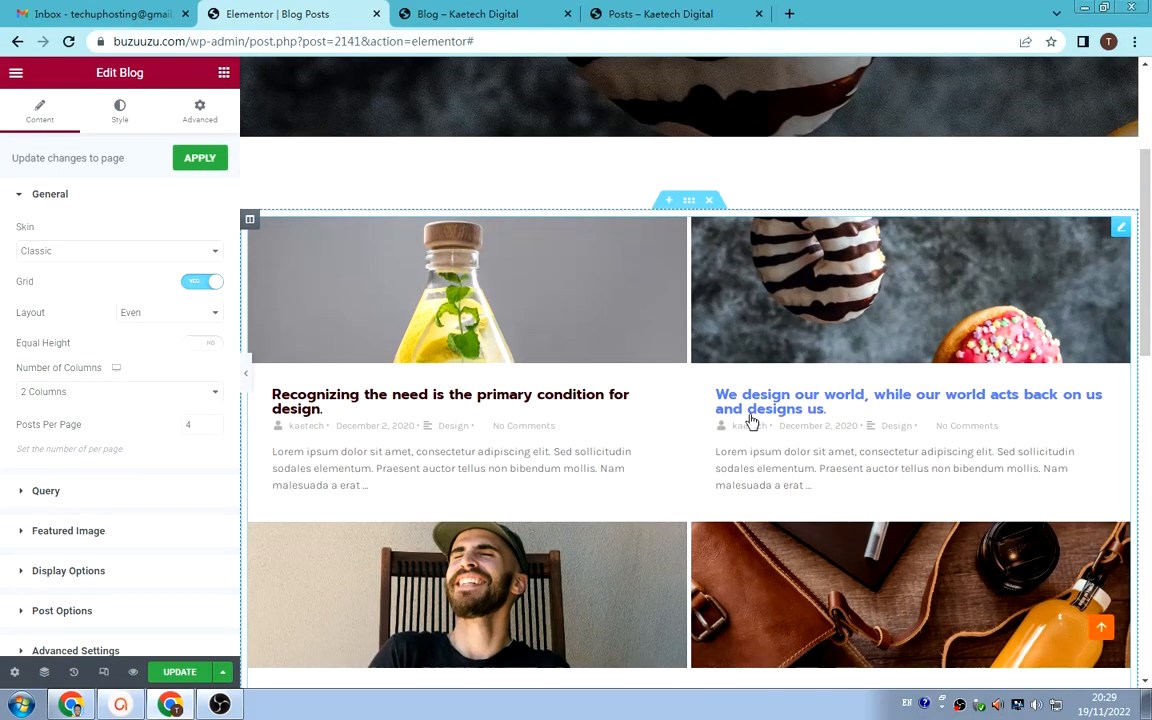
{"action": "scroll", "coordinate": [751, 420], "scroll_direction": "down", "scroll_amount": 3}
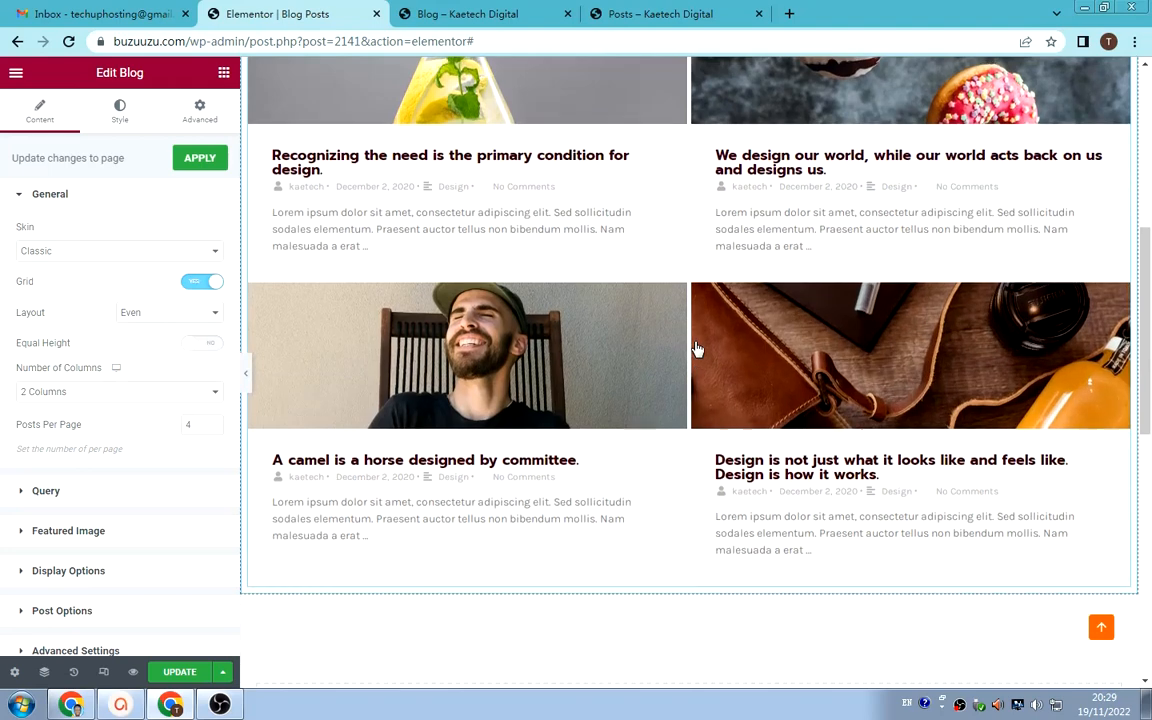
{"action": "scroll", "coordinate": [698, 348], "scroll_direction": "up", "scroll_amount": 3}
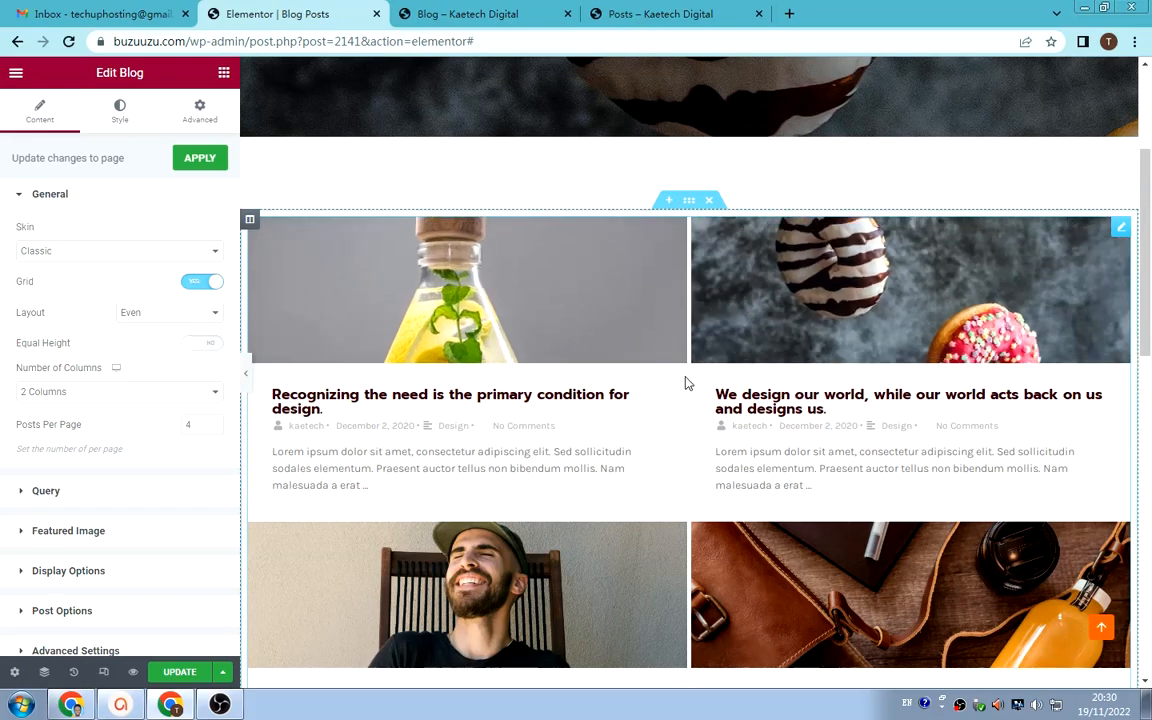
{"action": "left_click", "coordinate": [674, 14]}
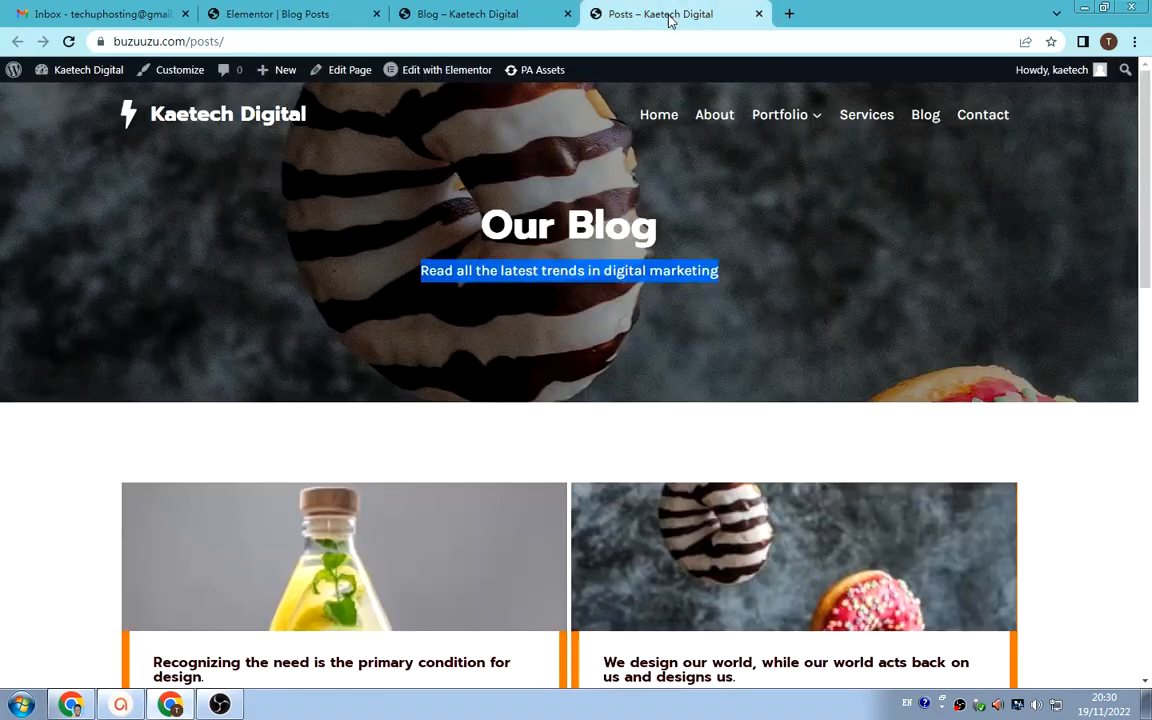
{"action": "scroll", "coordinate": [597, 514], "scroll_direction": "down", "scroll_amount": 3}
{"action": "scroll", "coordinate": [675, 490], "scroll_direction": "down", "scroll_amount": 2}
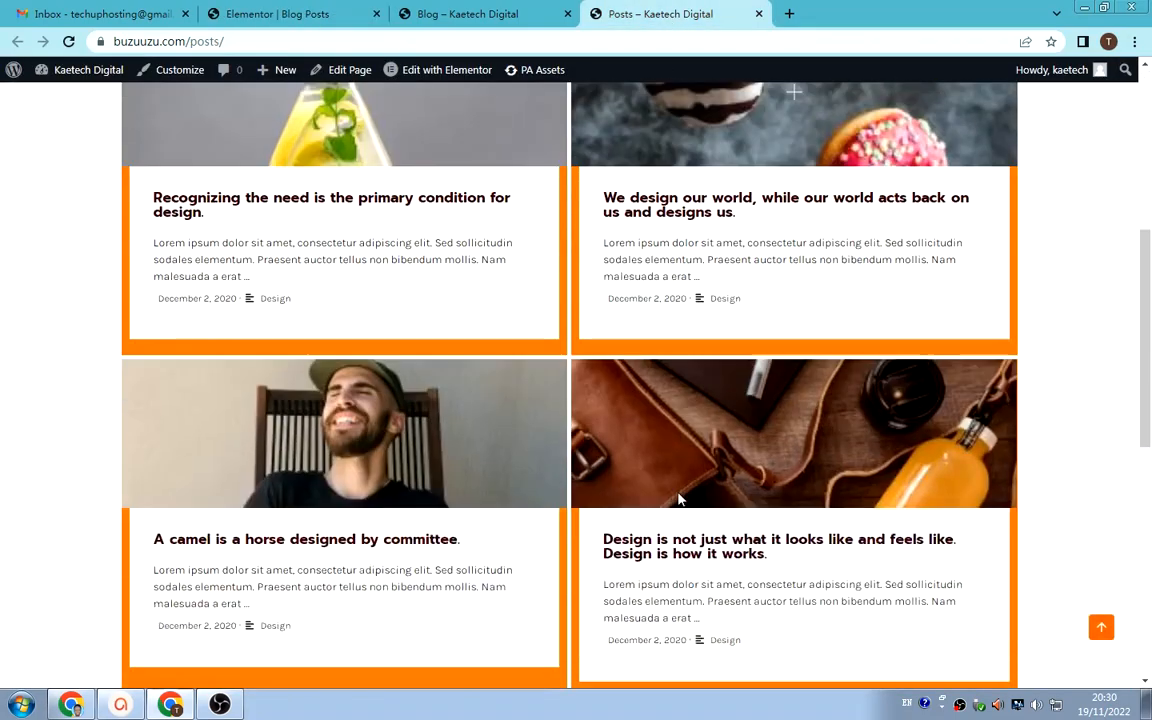
{"action": "scroll", "coordinate": [530, 140], "scroll_direction": "up", "scroll_amount": 3}
{"action": "left_click", "coordinate": [324, 14]}
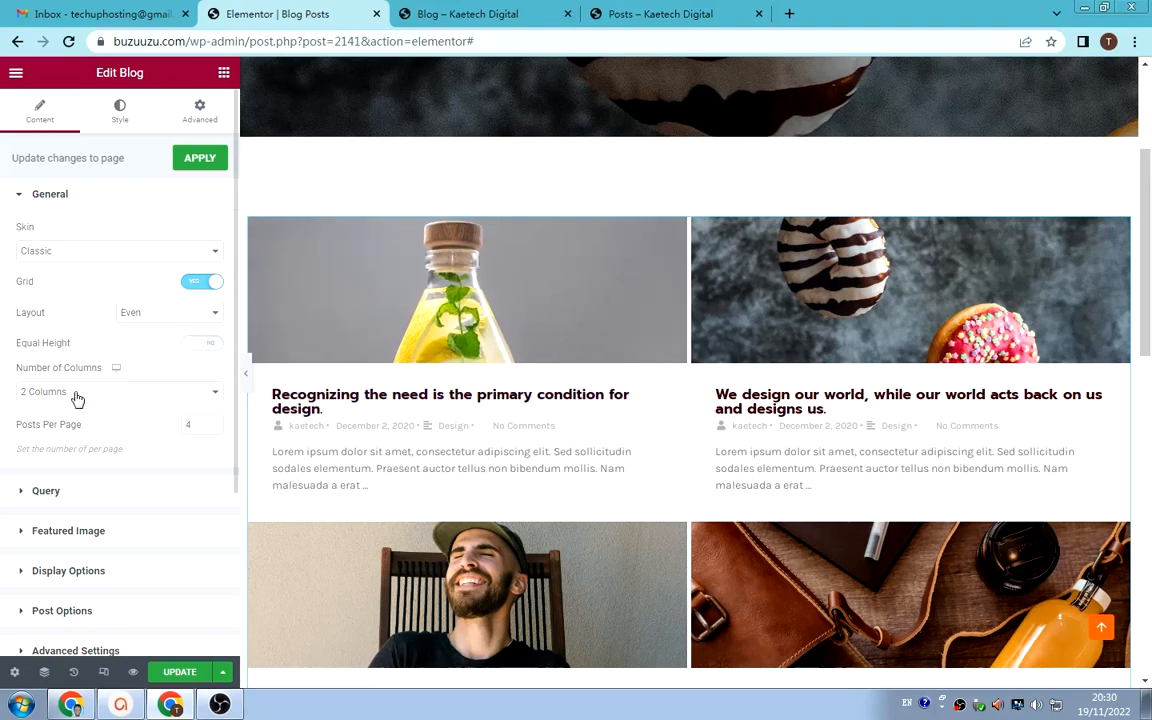
- Review the Blog widget's content settings and change its skin to Cards
{"action": "scroll", "coordinate": [72, 494], "scroll_direction": "down", "scroll_amount": 3}
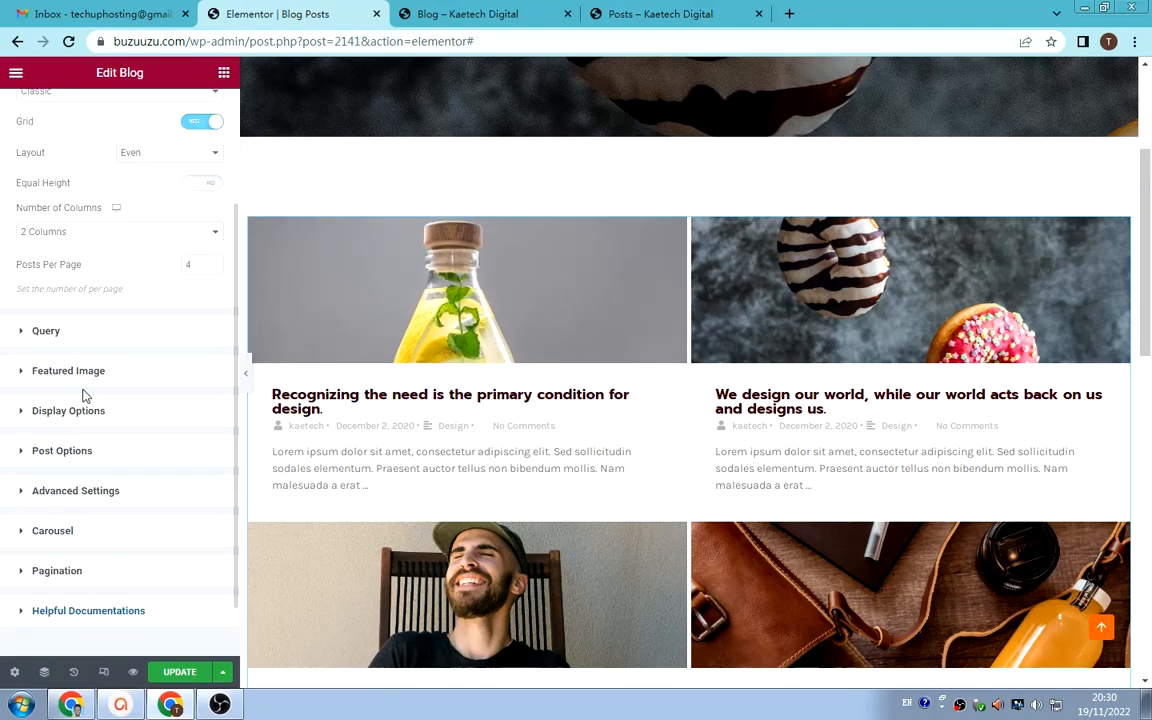
{"action": "scroll", "coordinate": [80, 192], "scroll_direction": "up", "scroll_amount": 3}
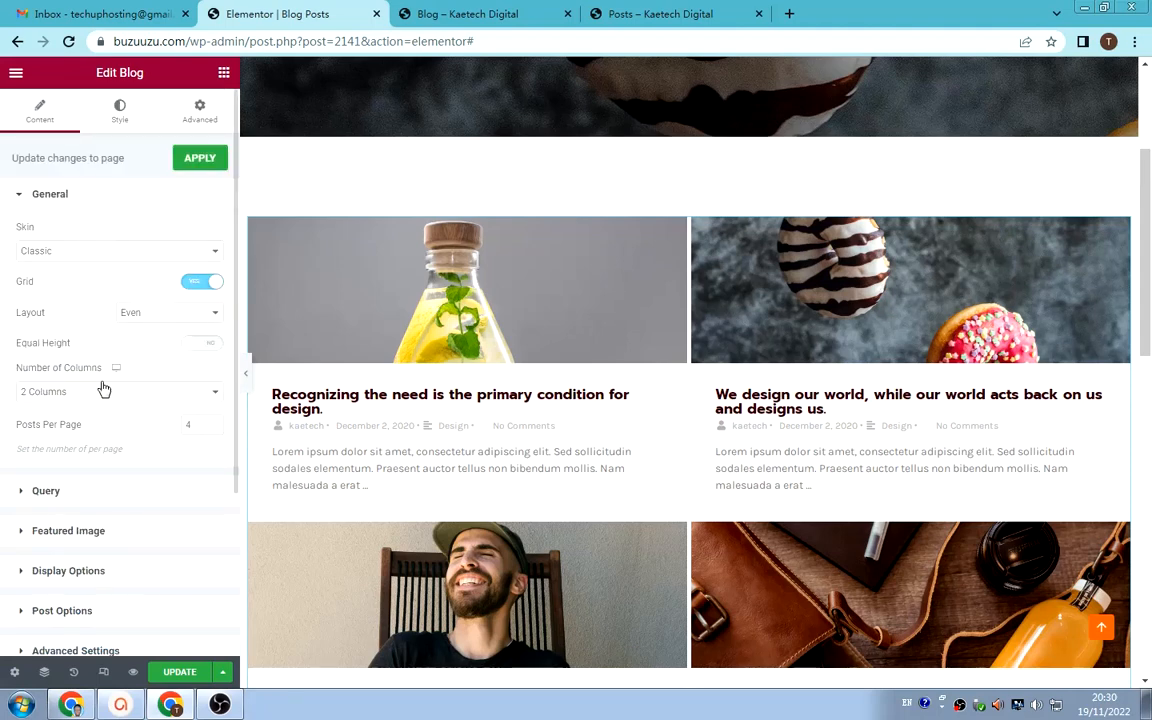
{"action": "scroll", "coordinate": [90, 548], "scroll_direction": "down", "scroll_amount": 3}
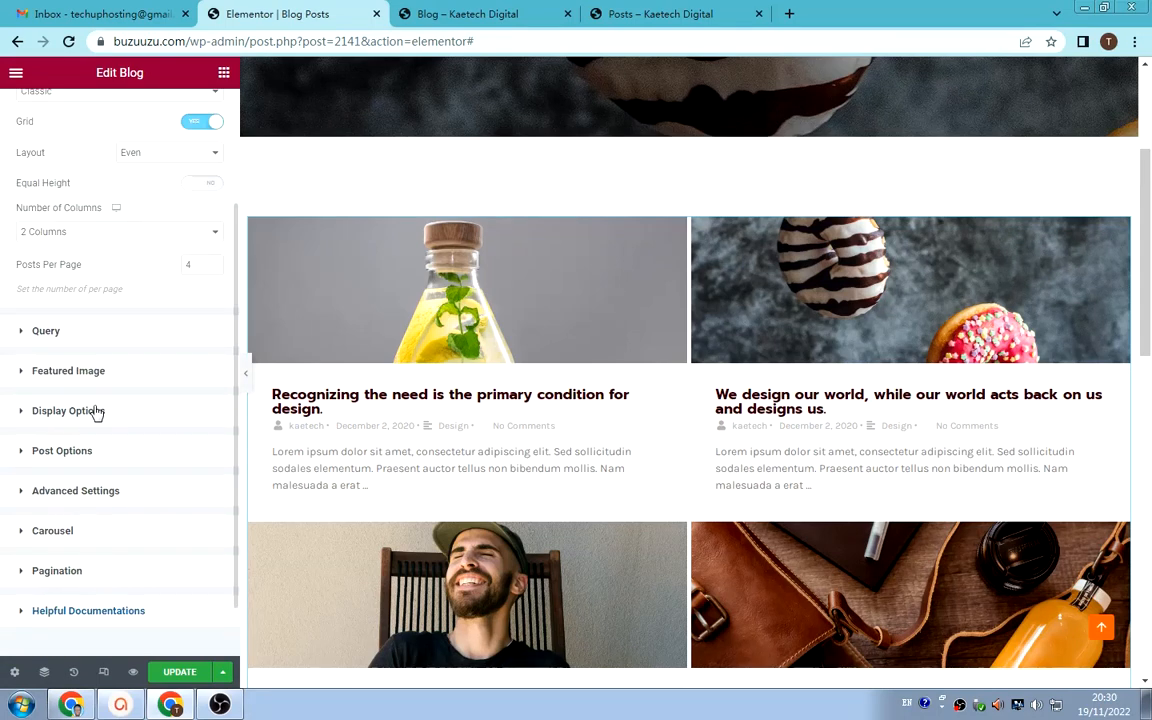
{"action": "scroll", "coordinate": [116, 386], "scroll_direction": "up", "scroll_amount": 3}
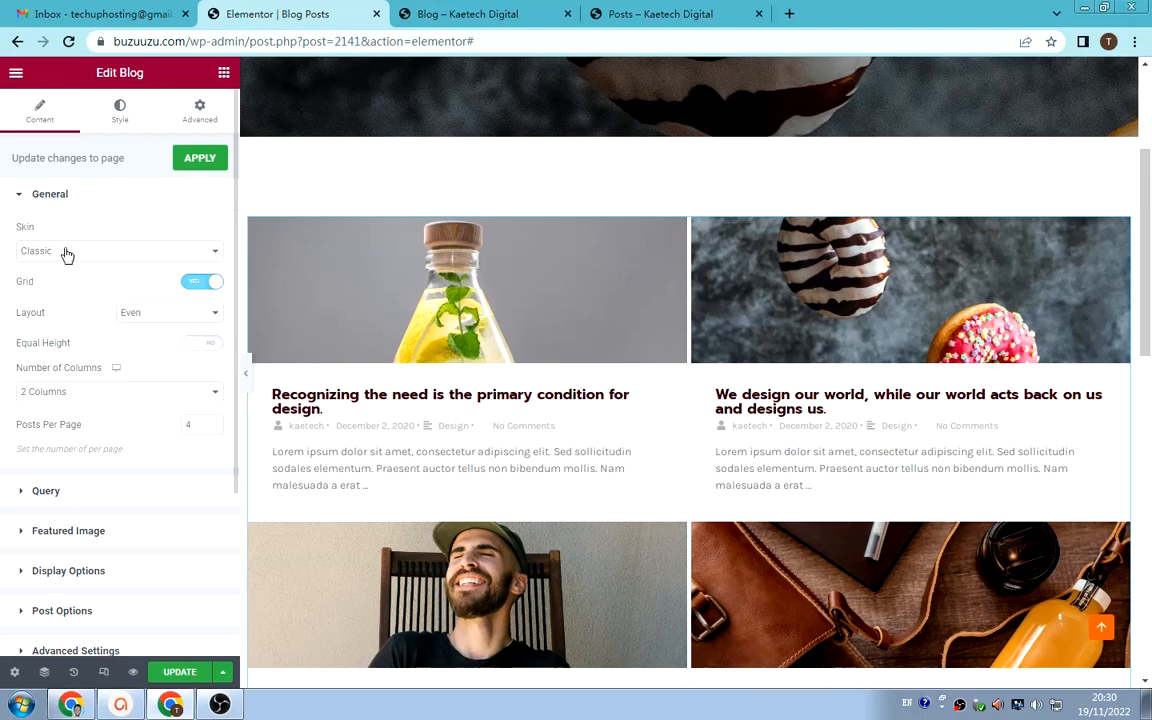
{"action": "left_click", "coordinate": [106, 253]}
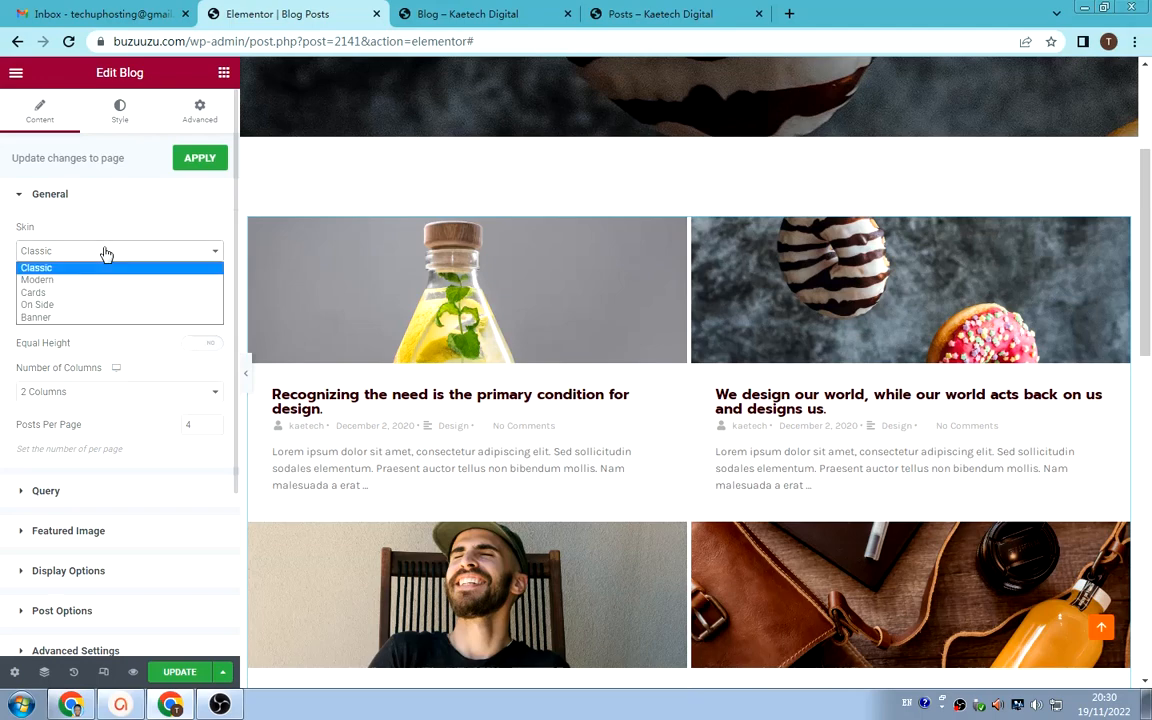
{"action": "left_click", "coordinate": [84, 294]}
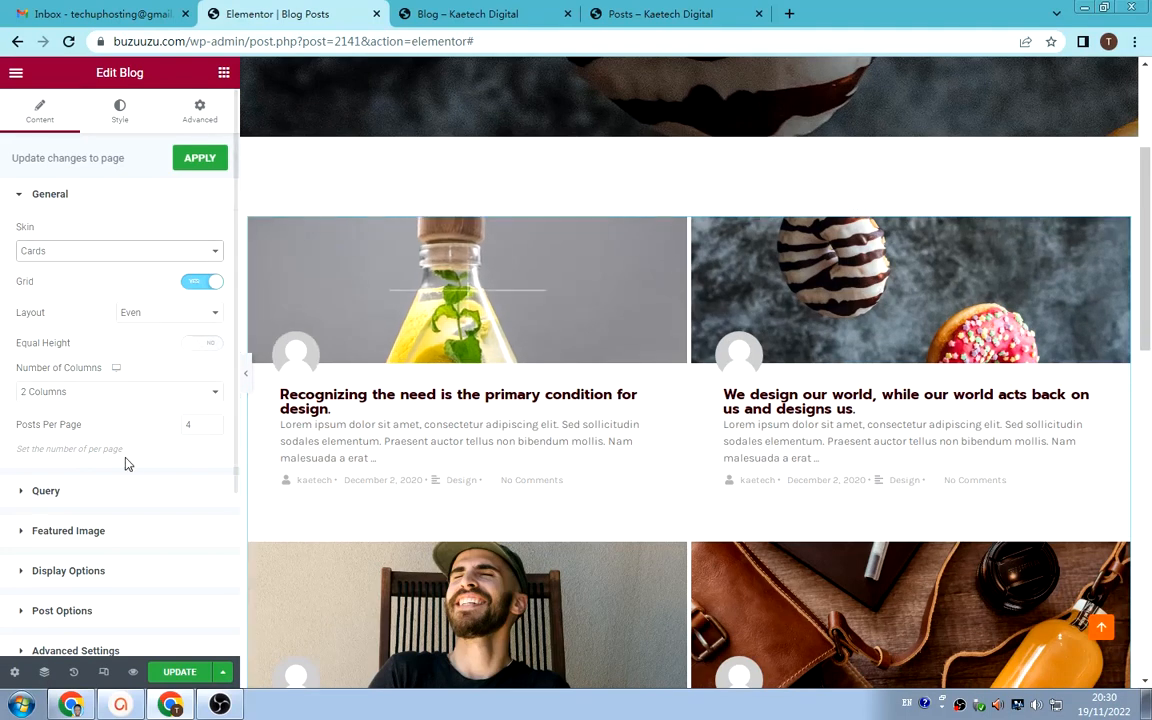
{"action": "scroll", "coordinate": [107, 452], "scroll_direction": "down", "scroll_amount": 1}
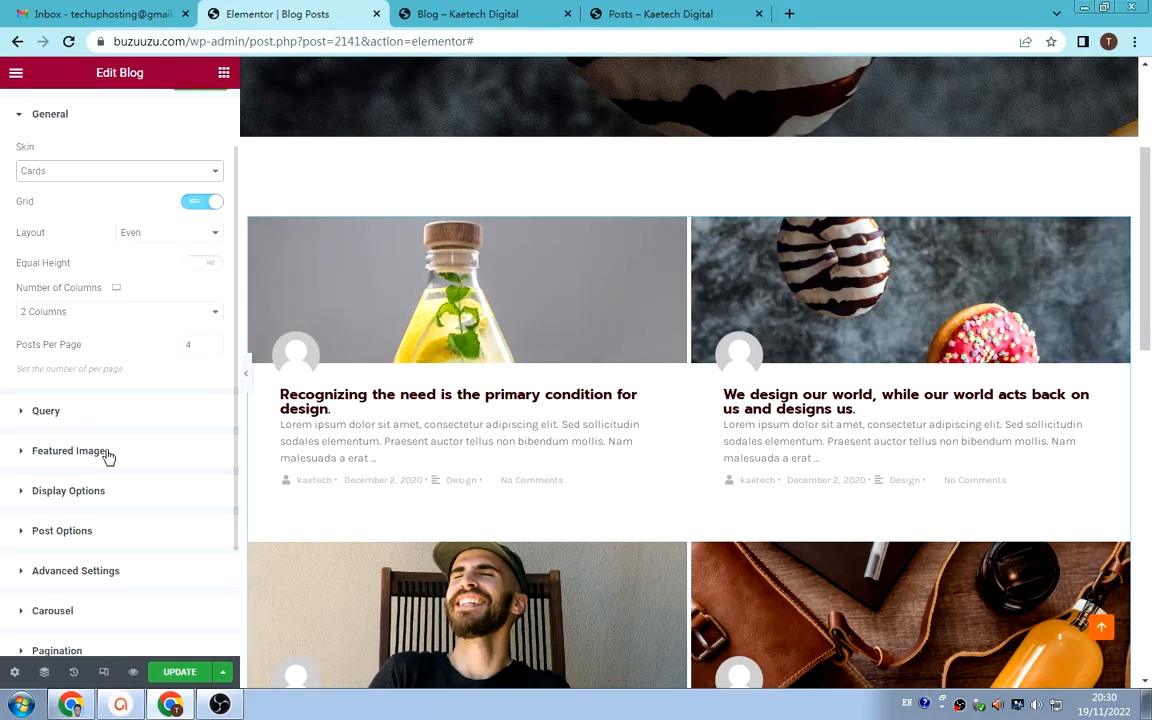
- Try Pages as the Blog widget's query source and return the source to Posts
{"action": "scroll", "coordinate": [100, 420], "scroll_direction": "down", "scroll_amount": 1}
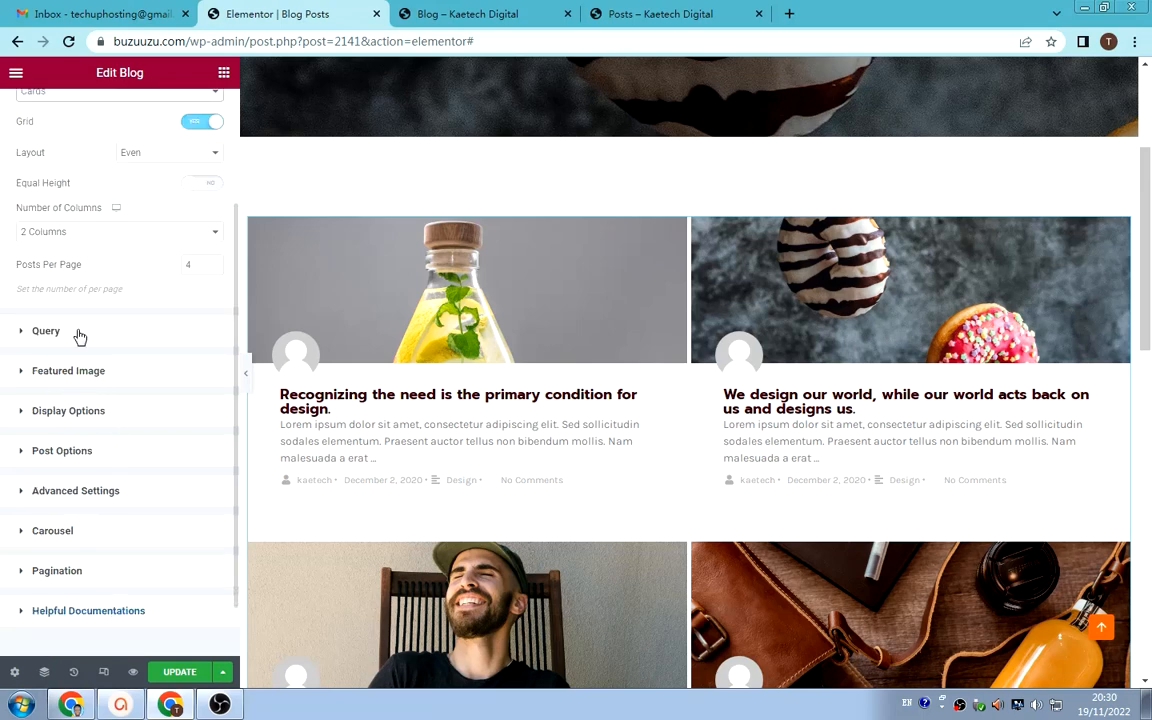
{"action": "left_click", "coordinate": [80, 337]}
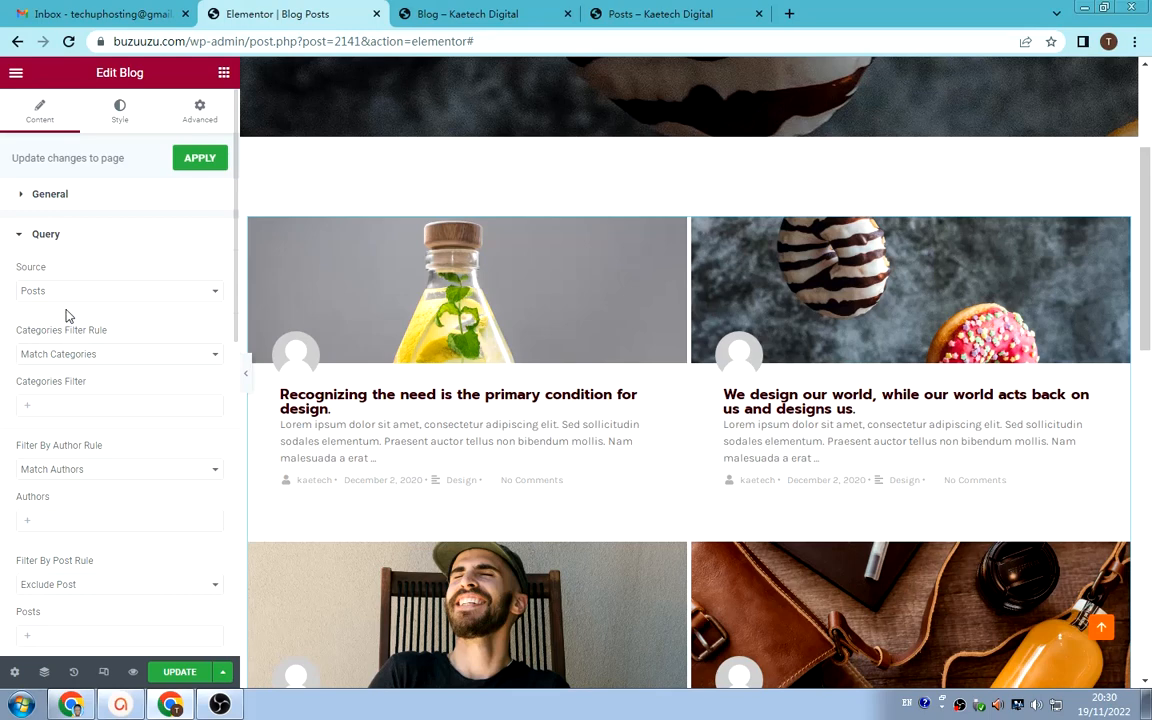
{"action": "left_click", "coordinate": [66, 290]}
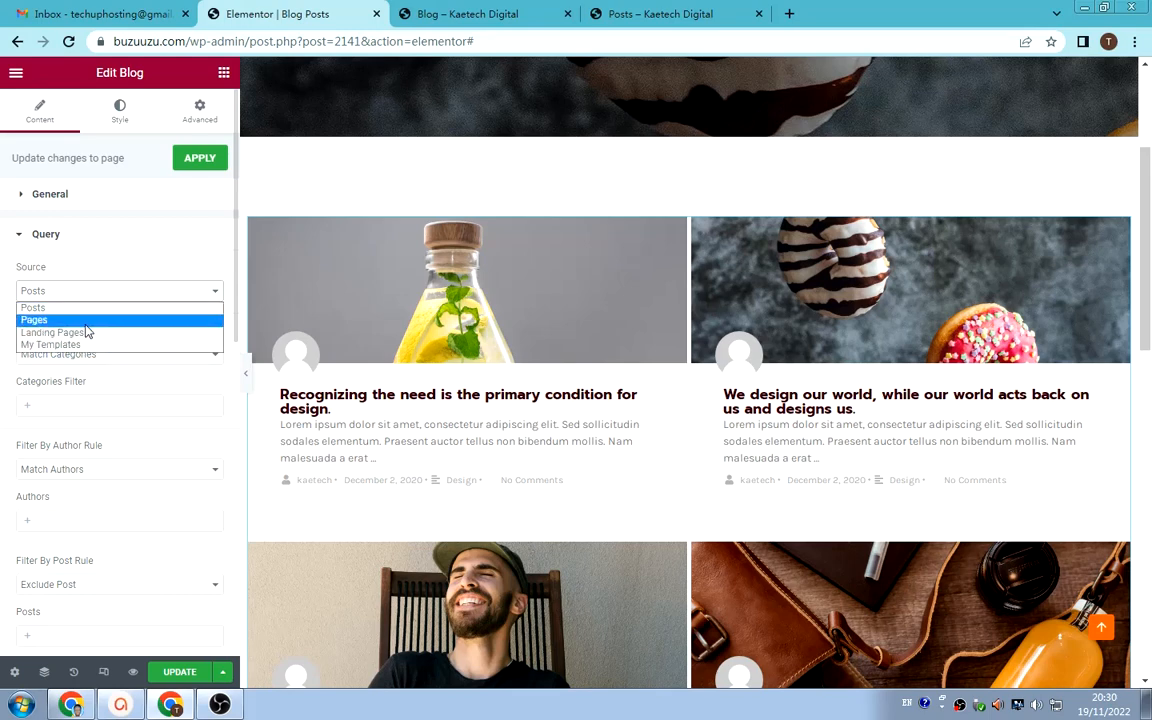
{"action": "left_click", "coordinate": [85, 322]}
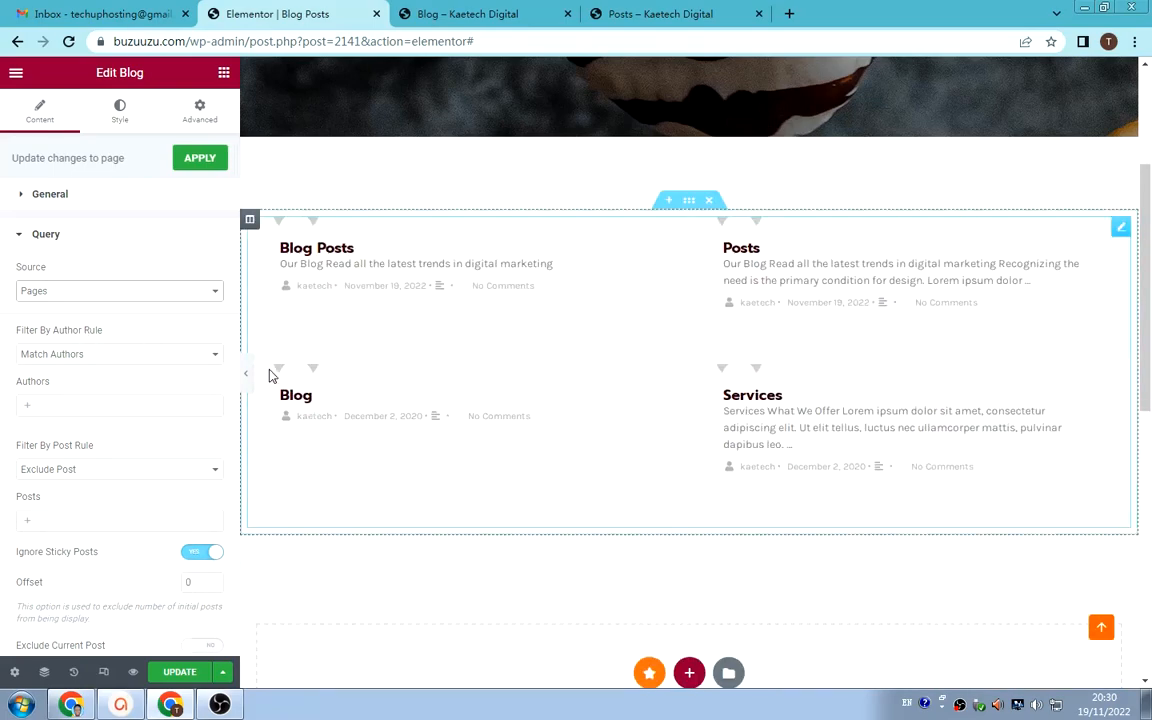
{"action": "left_click", "coordinate": [111, 292]}
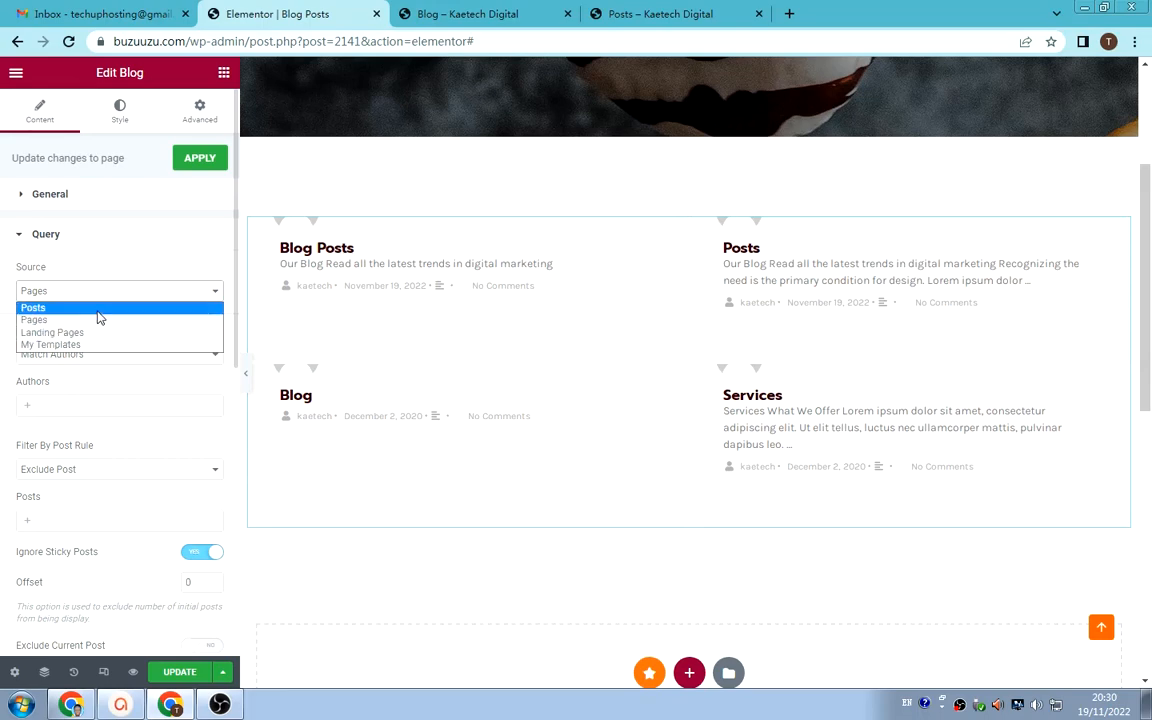
{"action": "left_click", "coordinate": [99, 310]}
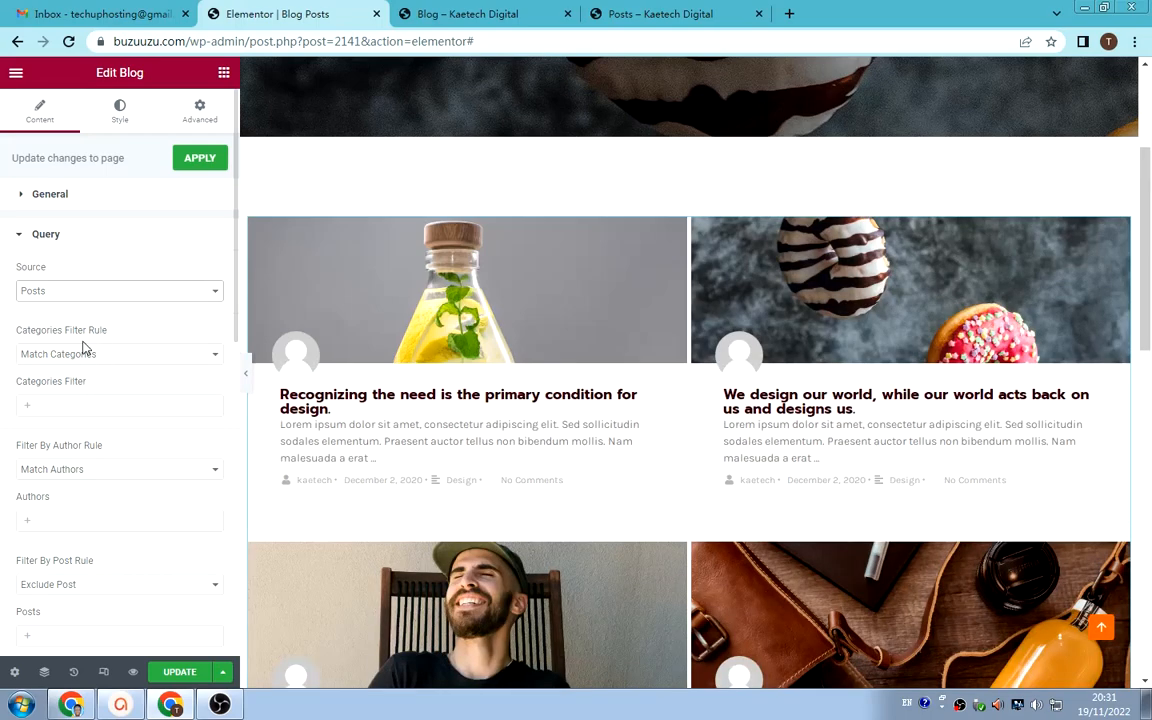
- Review the remaining query settings and set the featured image size to Medium - 300 x 300
{"action": "scroll", "coordinate": [85, 365], "scroll_direction": "down", "scroll_amount": 1}
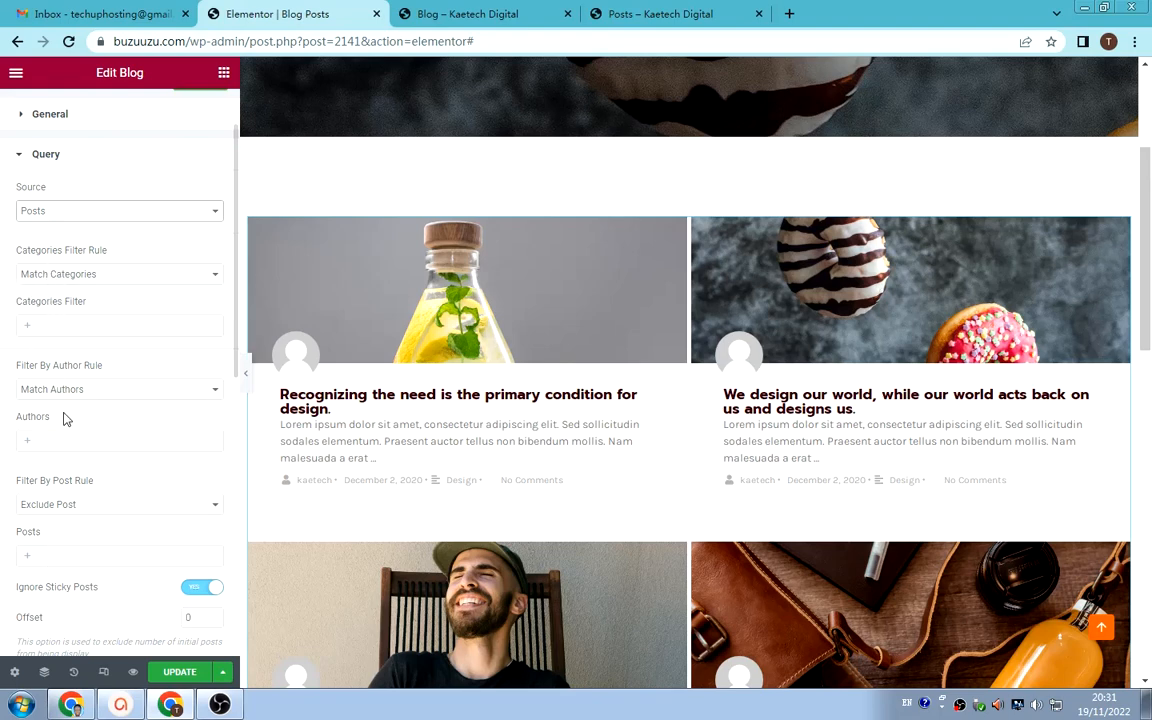
{"action": "scroll", "coordinate": [70, 370], "scroll_direction": "down", "scroll_amount": 4}
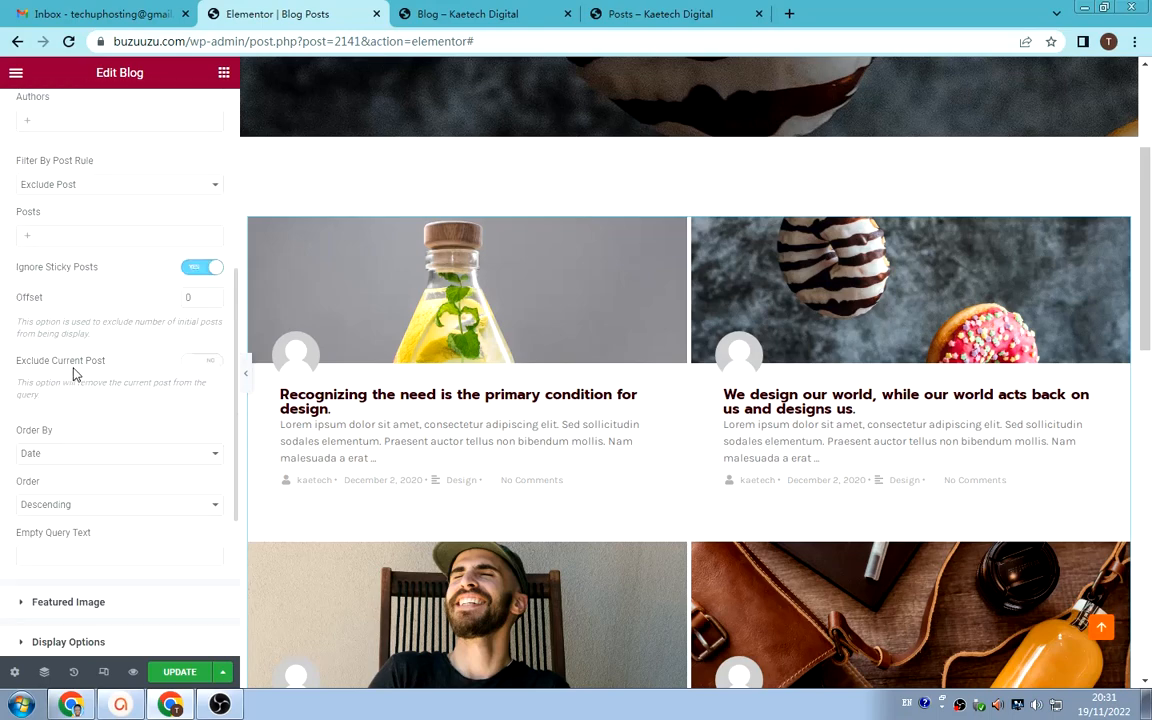
{"action": "scroll", "coordinate": [74, 373], "scroll_direction": "down", "scroll_amount": 2}
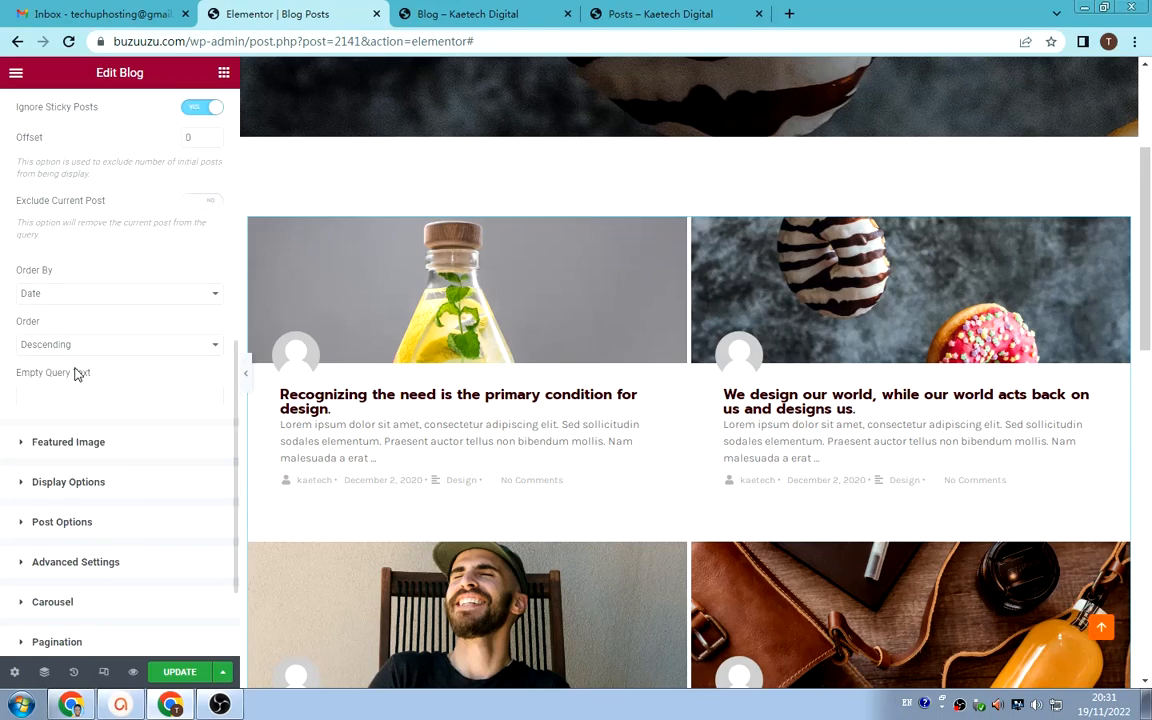
{"action": "scroll", "coordinate": [75, 371], "scroll_direction": "down", "scroll_amount": 1}
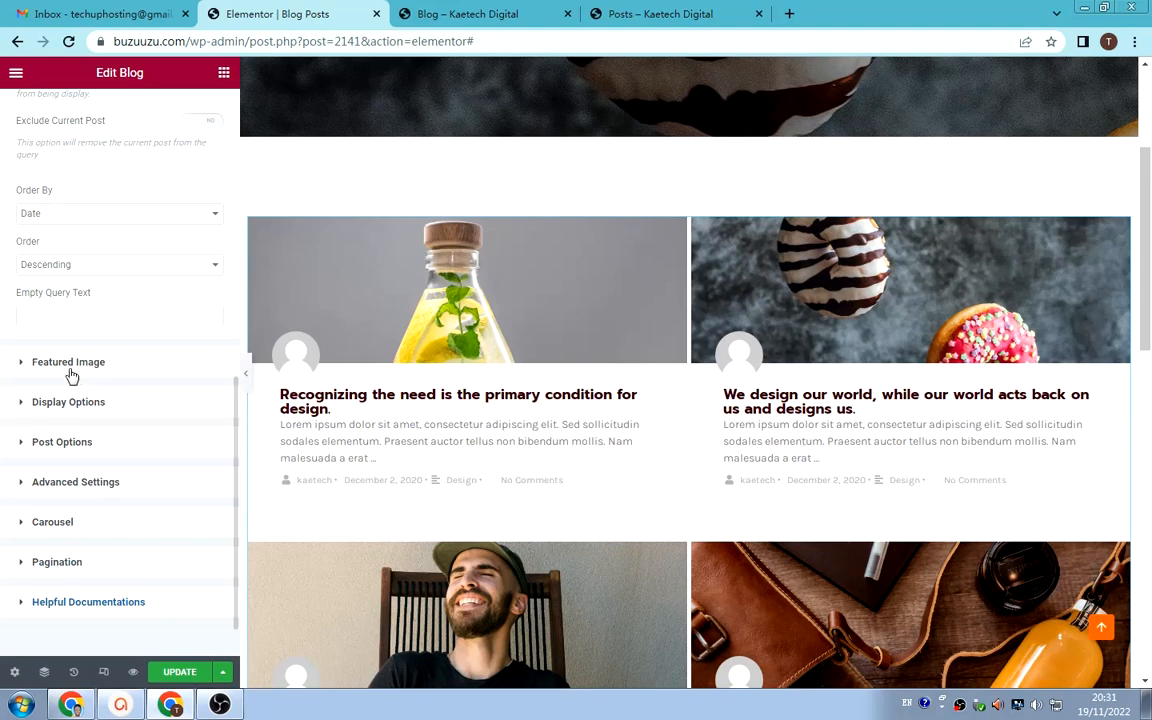
{"action": "left_click", "coordinate": [70, 362]}
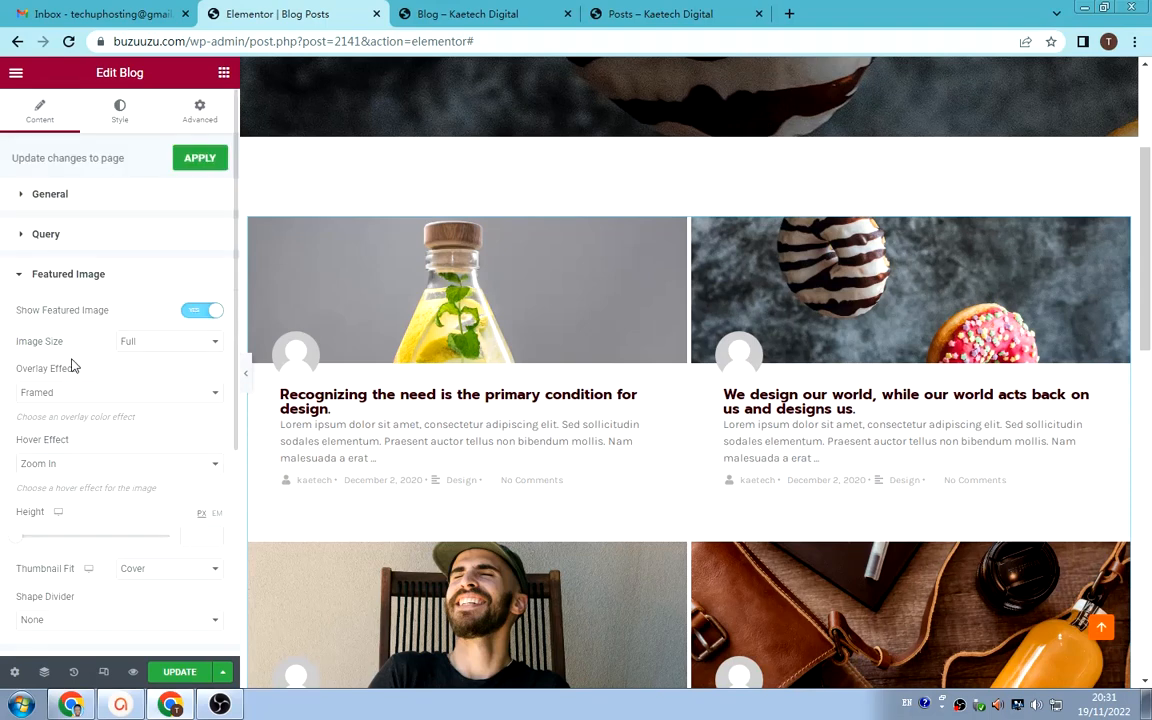
{"action": "scroll", "coordinate": [72, 366], "scroll_direction": "down", "scroll_amount": 2}
{"action": "left_click", "coordinate": [147, 181]}
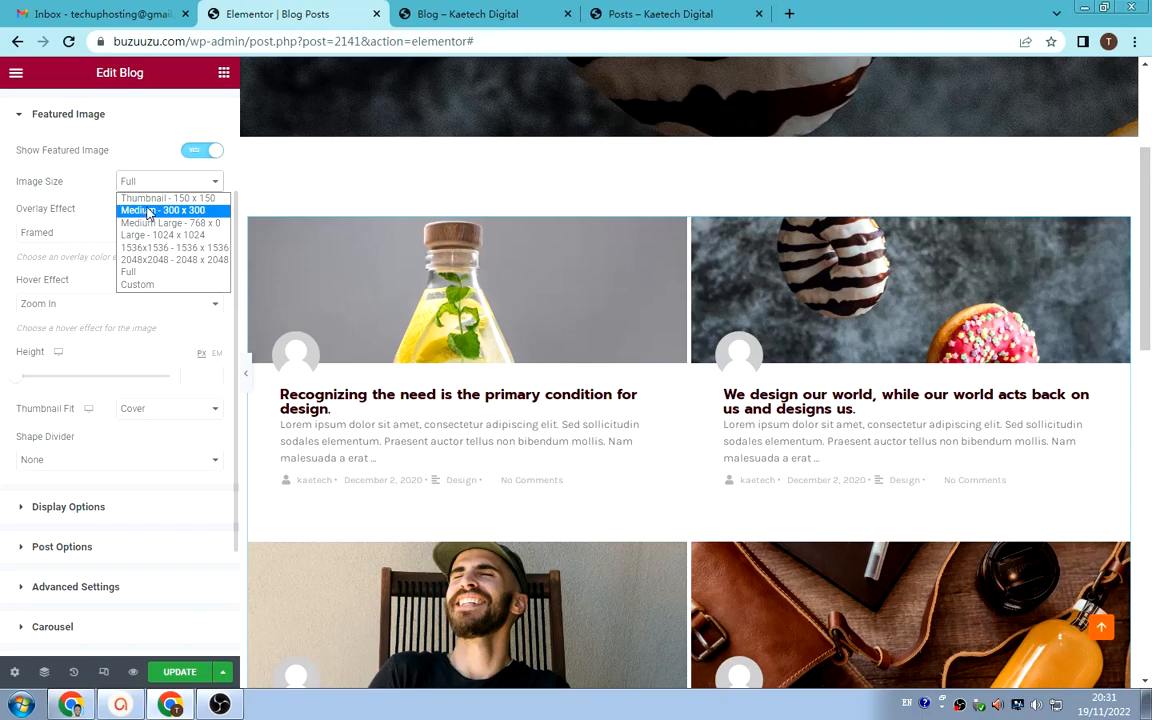
{"action": "left_click", "coordinate": [148, 211]}
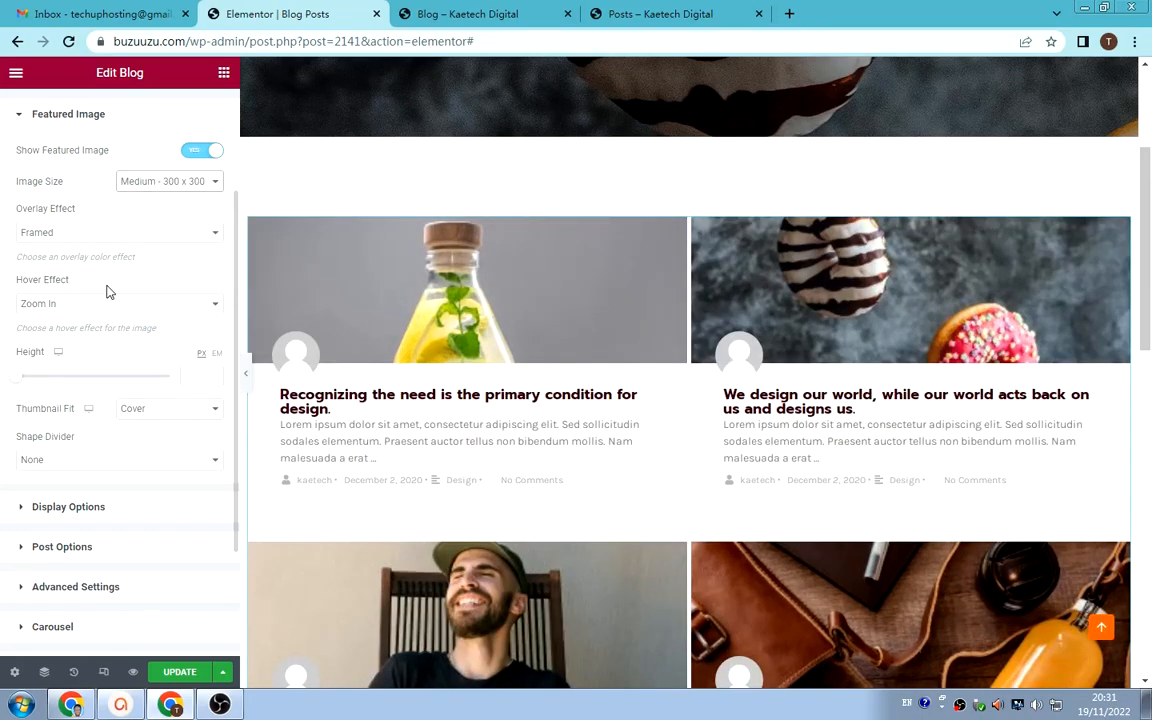
- Set the featured image overlay effect to Diagonal and keep Zoom In as the hover effect
{"action": "left_click", "coordinate": [118, 234]}
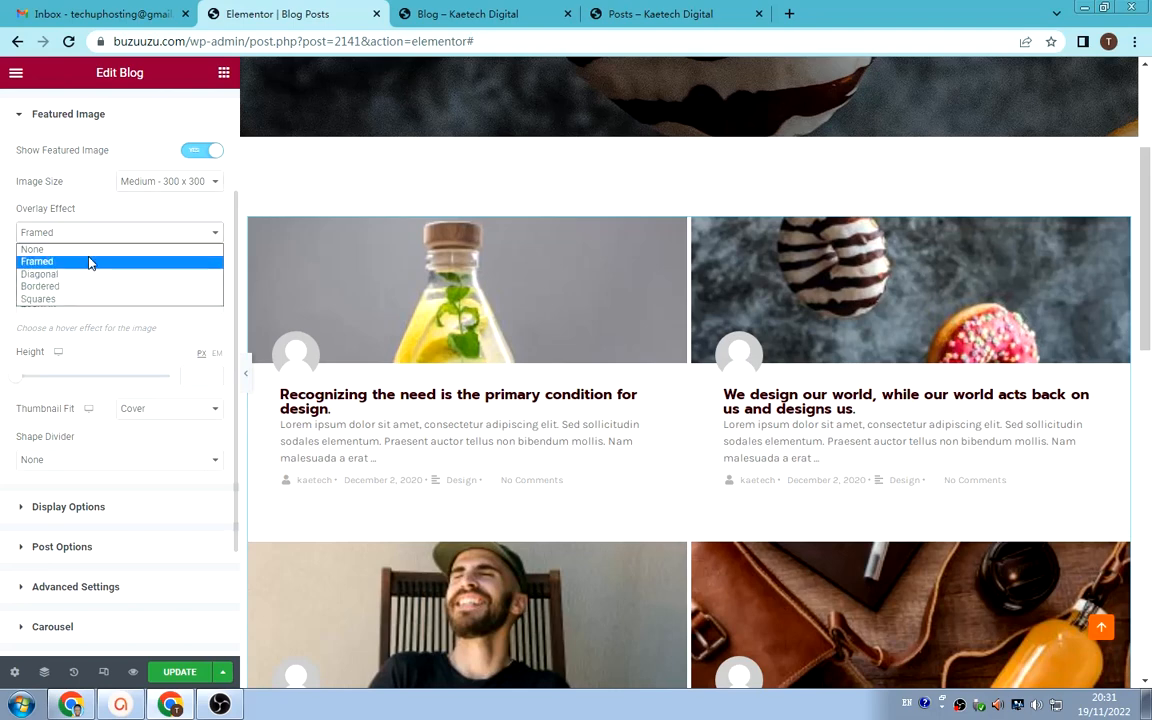
{"action": "left_click", "coordinate": [89, 261]}
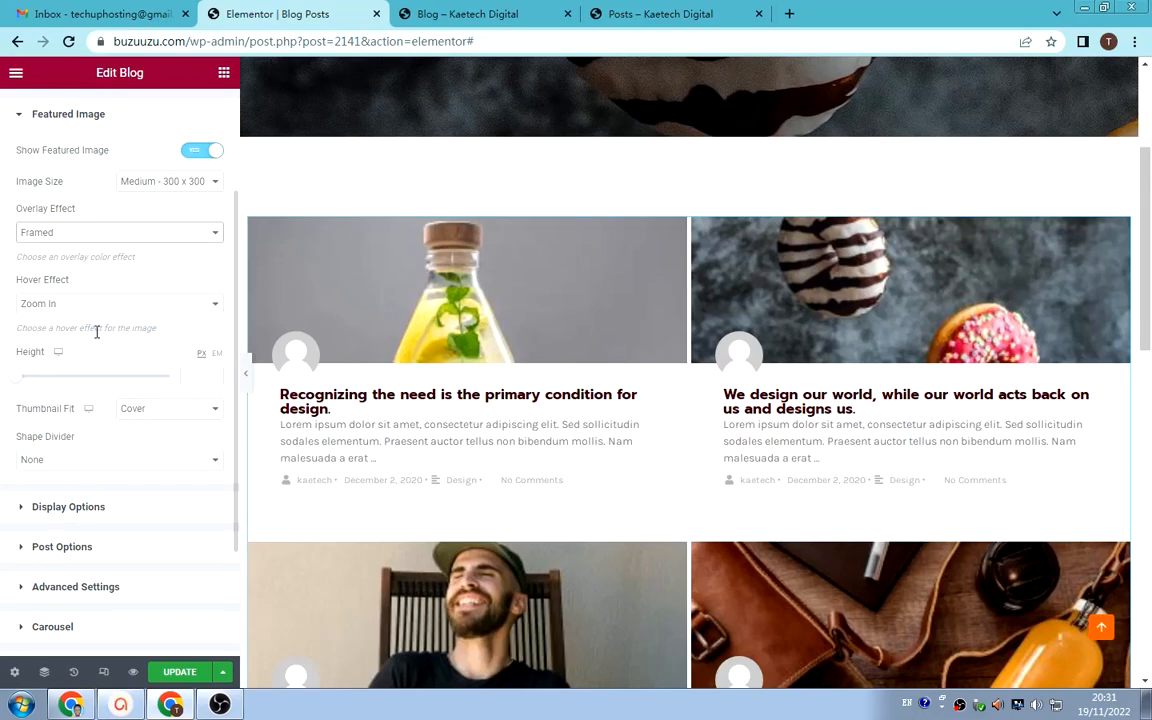
{"action": "left_click", "coordinate": [129, 234]}
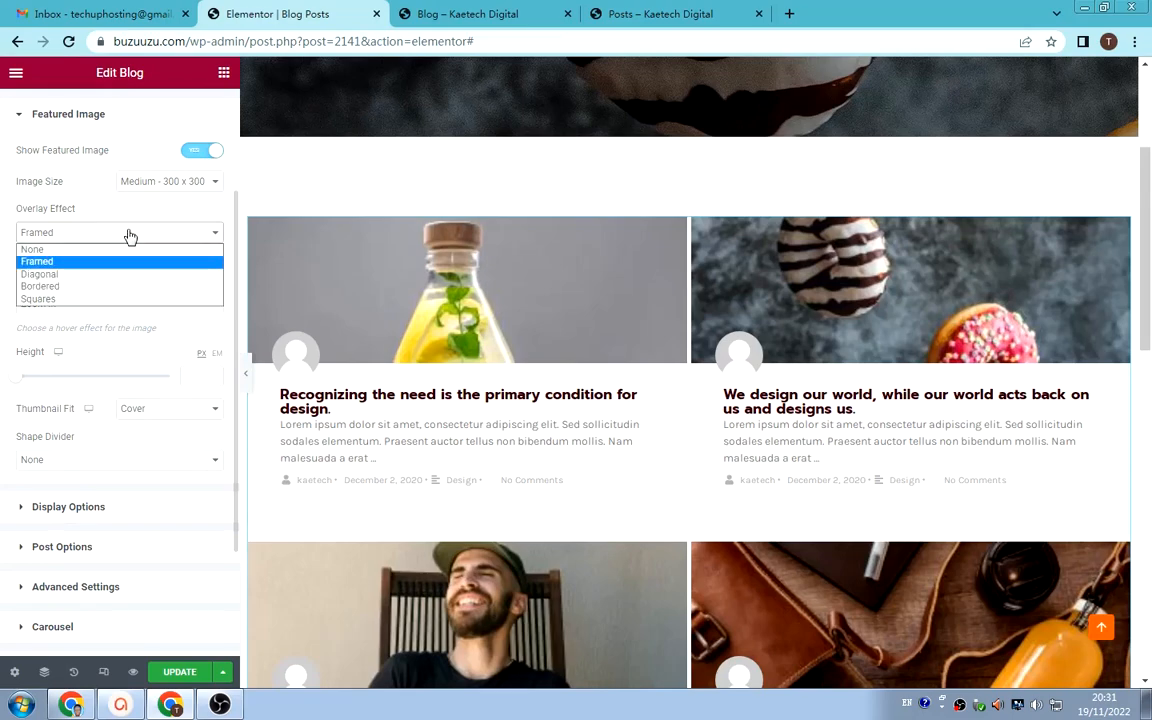
{"action": "left_click", "coordinate": [99, 274]}
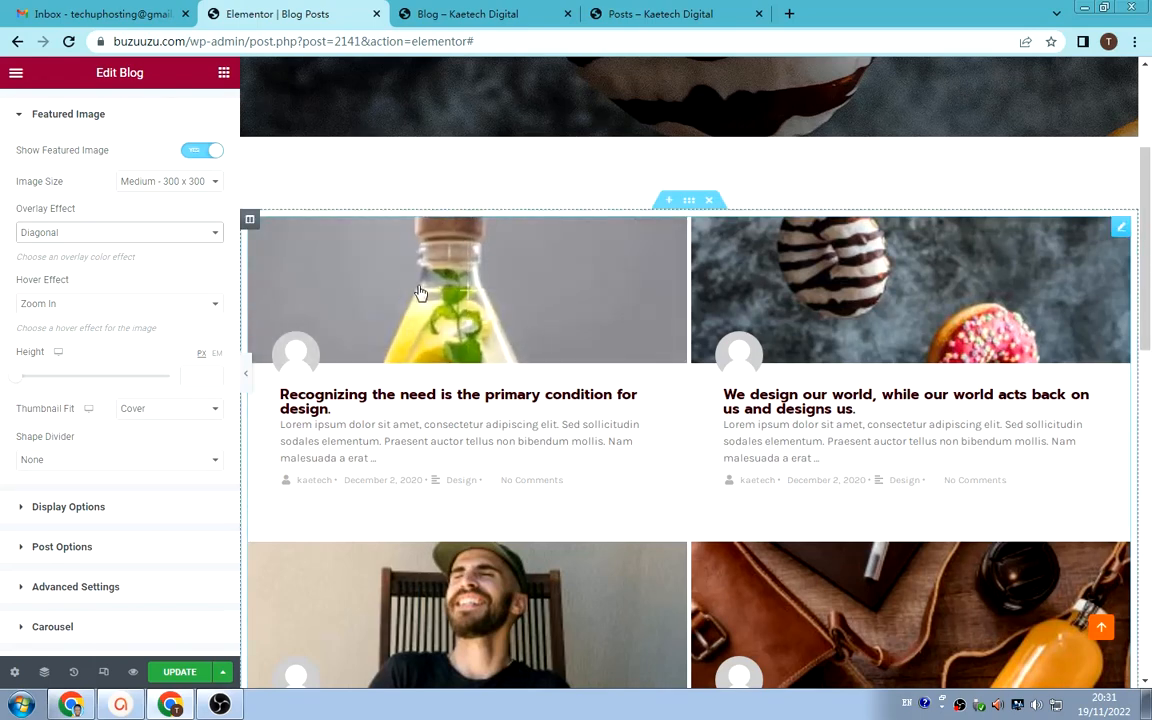
{"action": "left_click", "coordinate": [92, 306]}
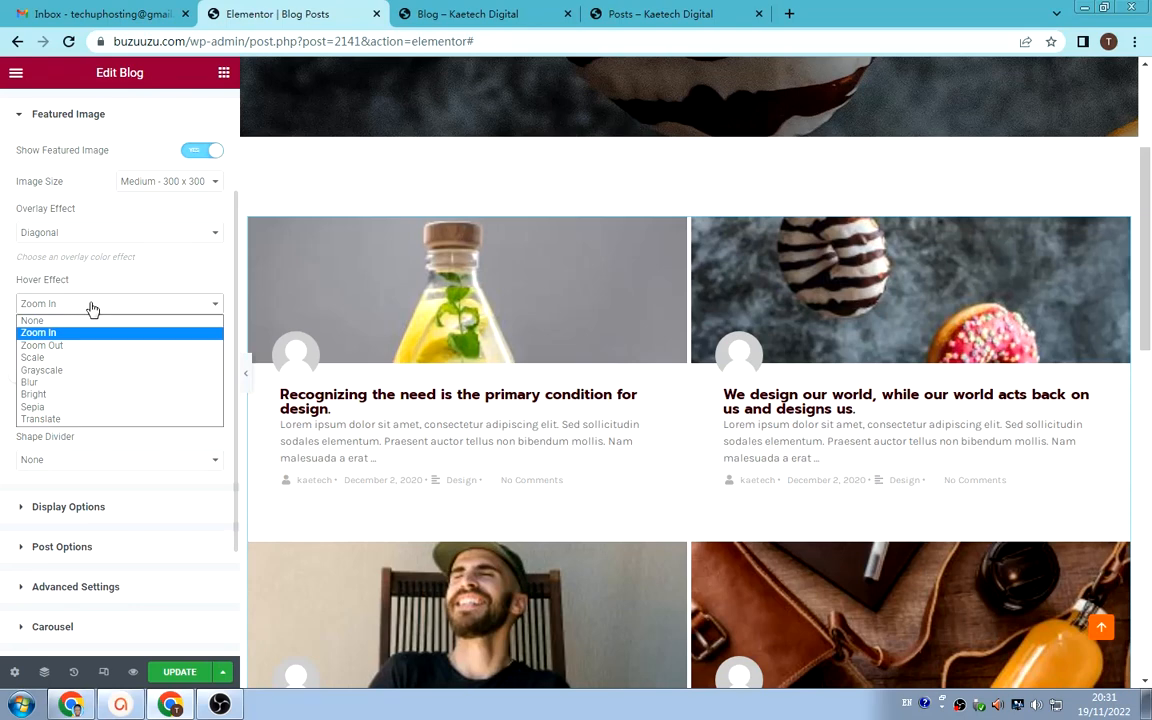
{"action": "left_click", "coordinate": [92, 306]}
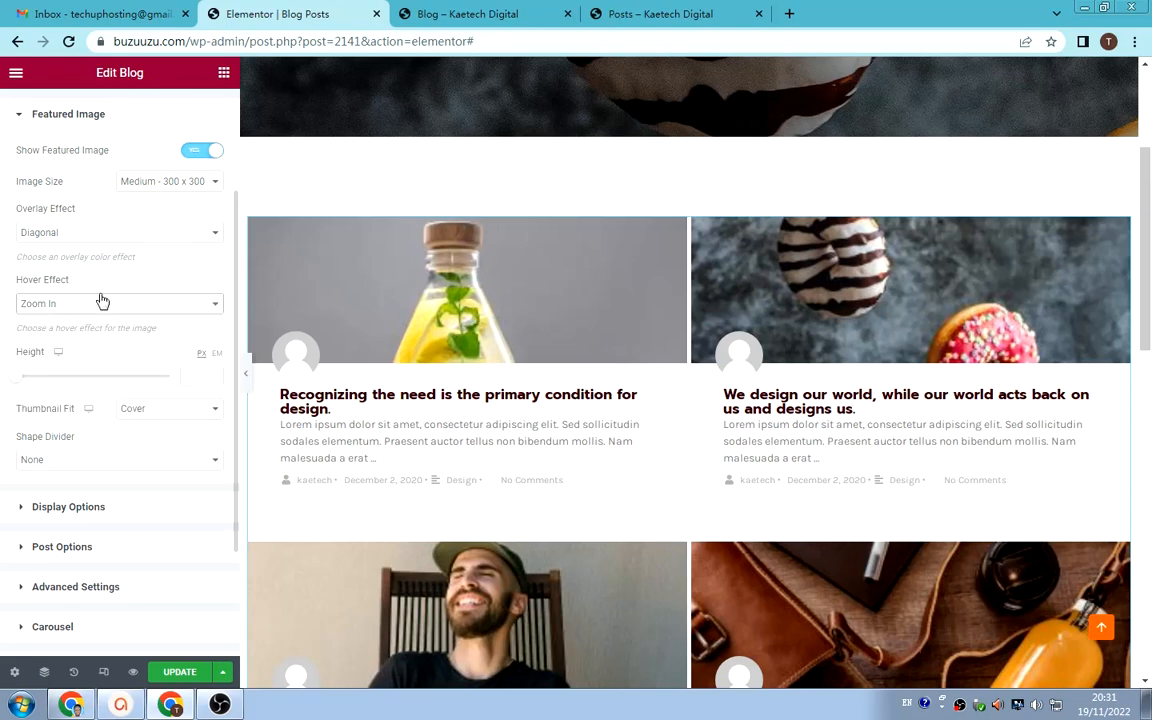
- Set the blog grid's rows spacing to 20 px and its columns spacing to 20, and check the gaps between the cards
{"action": "scroll", "coordinate": [100, 298], "scroll_direction": "down", "scroll_amount": 3}
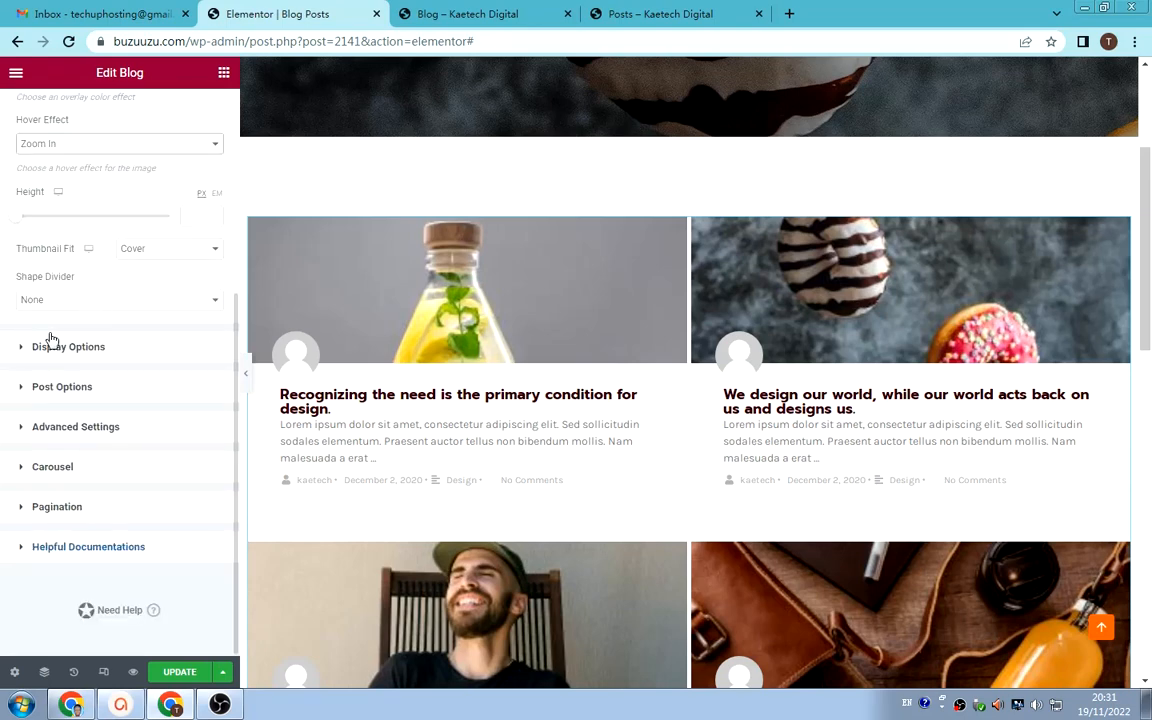
{"action": "left_click", "coordinate": [62, 346]}
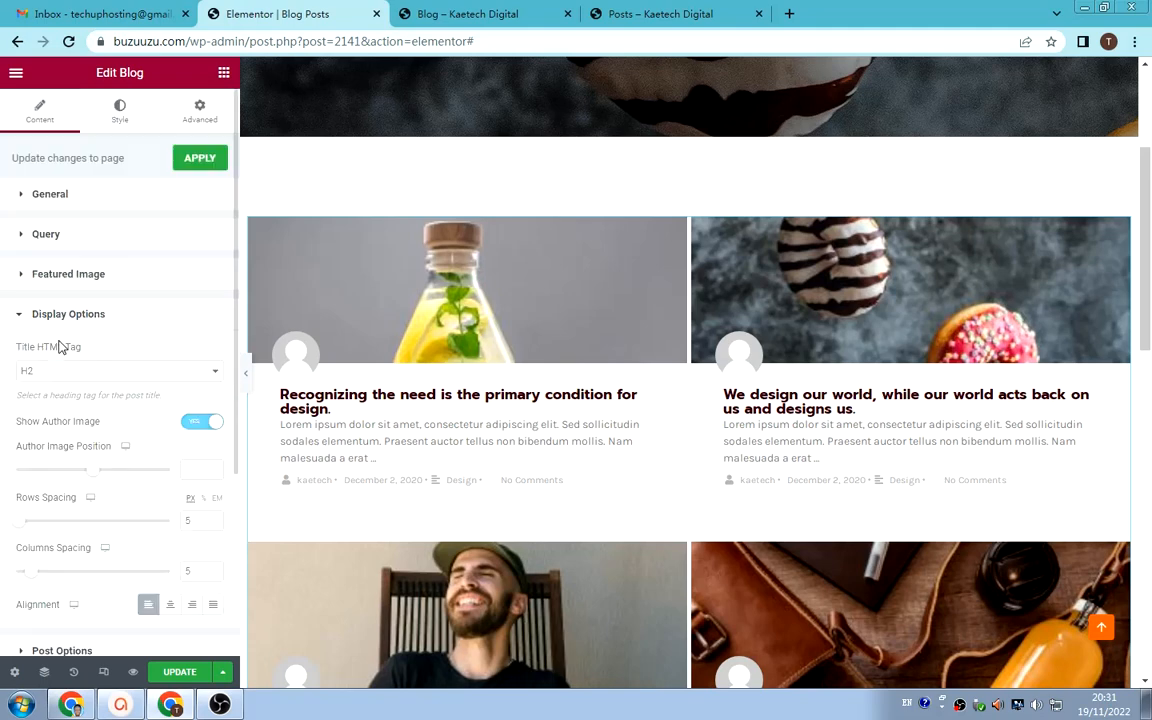
{"action": "scroll", "coordinate": [72, 347], "scroll_direction": "down", "scroll_amount": 3}
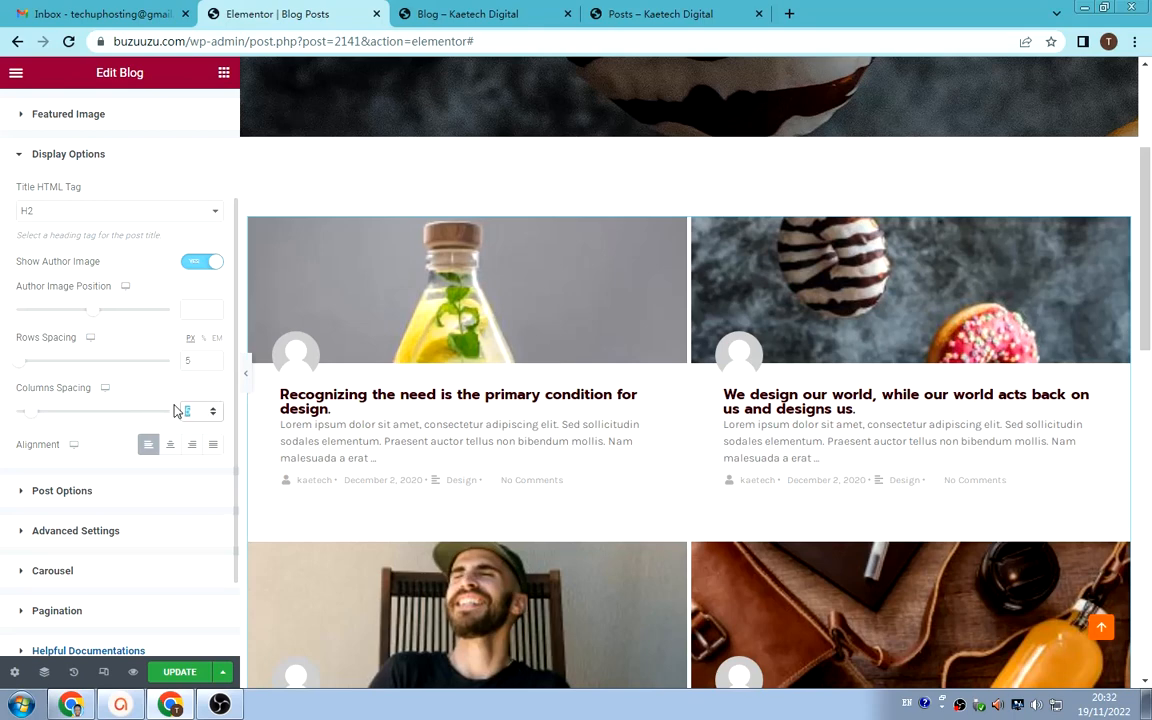
{"action": "type", "text": "10"}
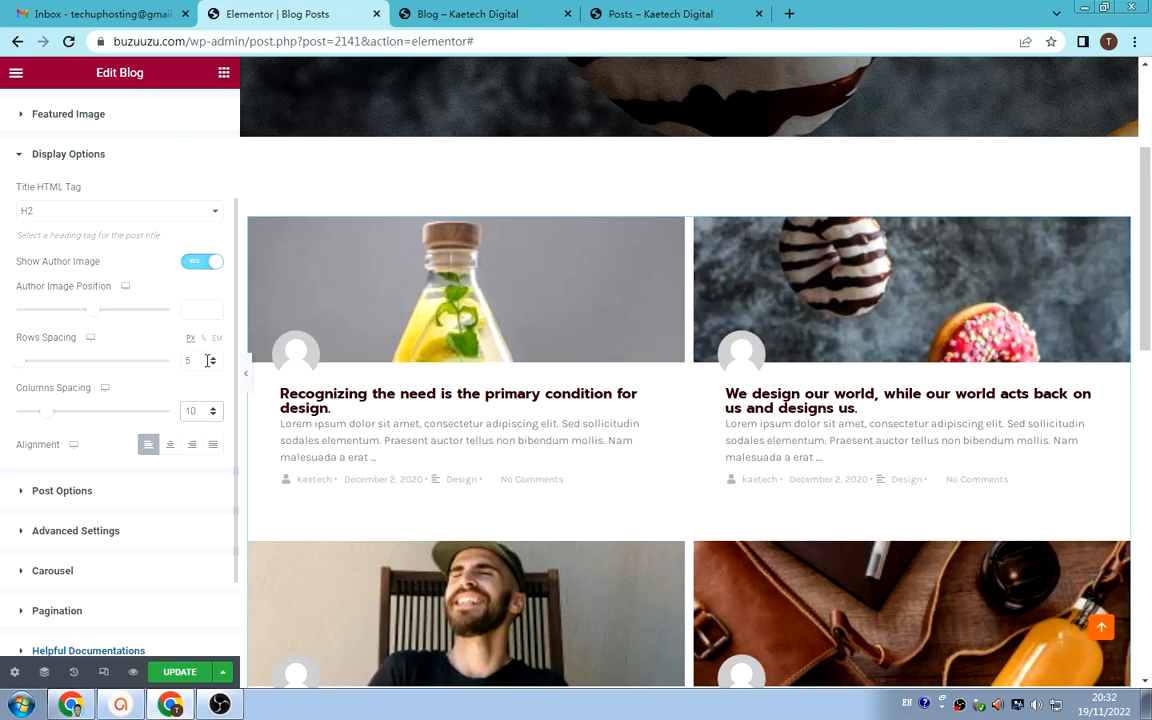
{"action": "double_click", "coordinate": [196, 361]}
{"action": "type", "text": "10"}
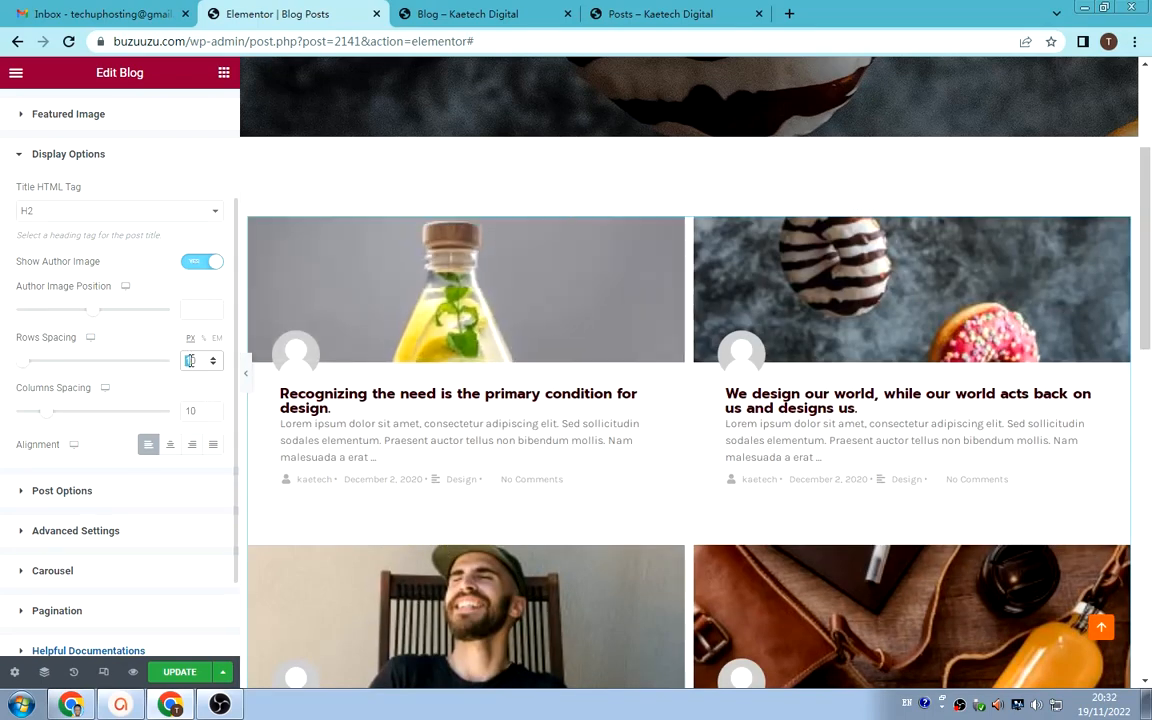
{"action": "type", "text": "200"}
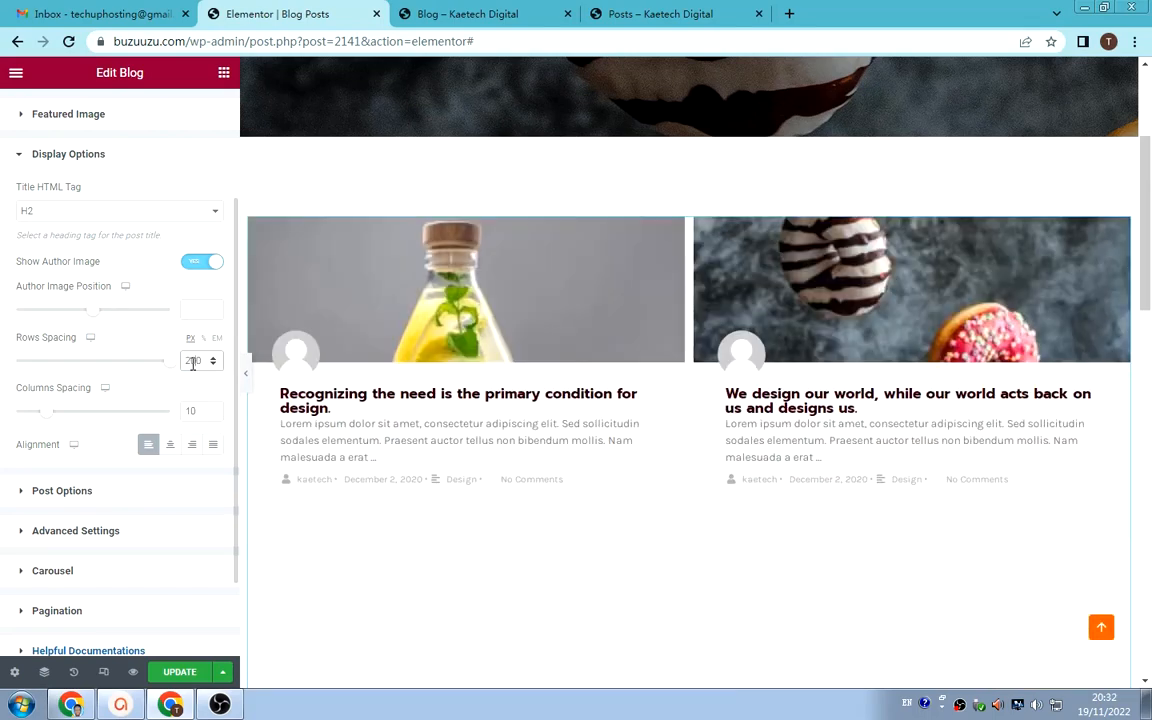
{"action": "key", "text": "BackSpace"}
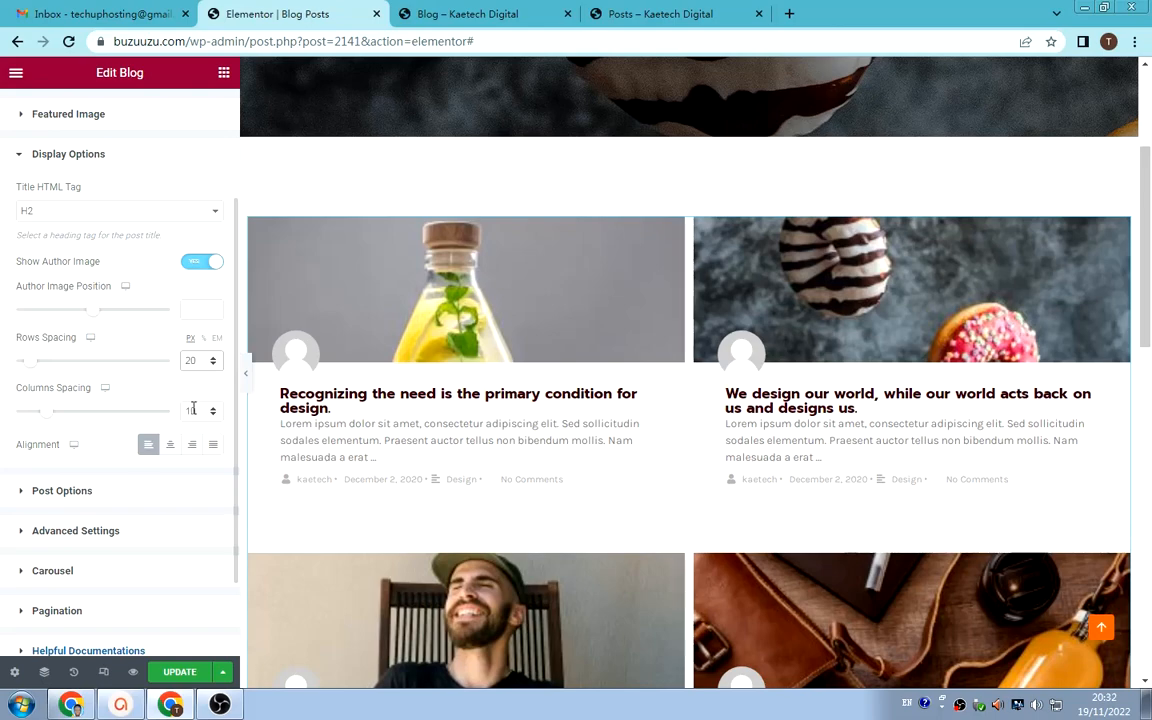
{"action": "left_click_drag", "start_coordinate": [193, 410], "coordinate": [183, 415]}
{"action": "type", "text": "20"}
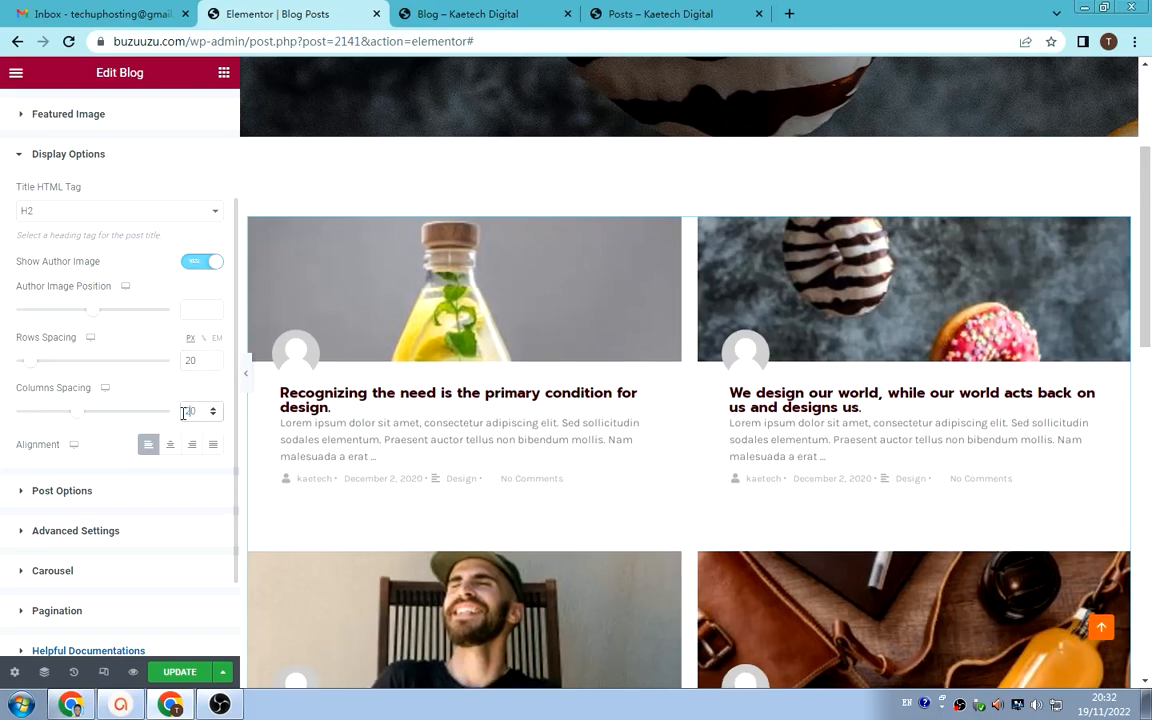
{"action": "scroll", "coordinate": [660, 482], "scroll_direction": "down", "scroll_amount": 3}
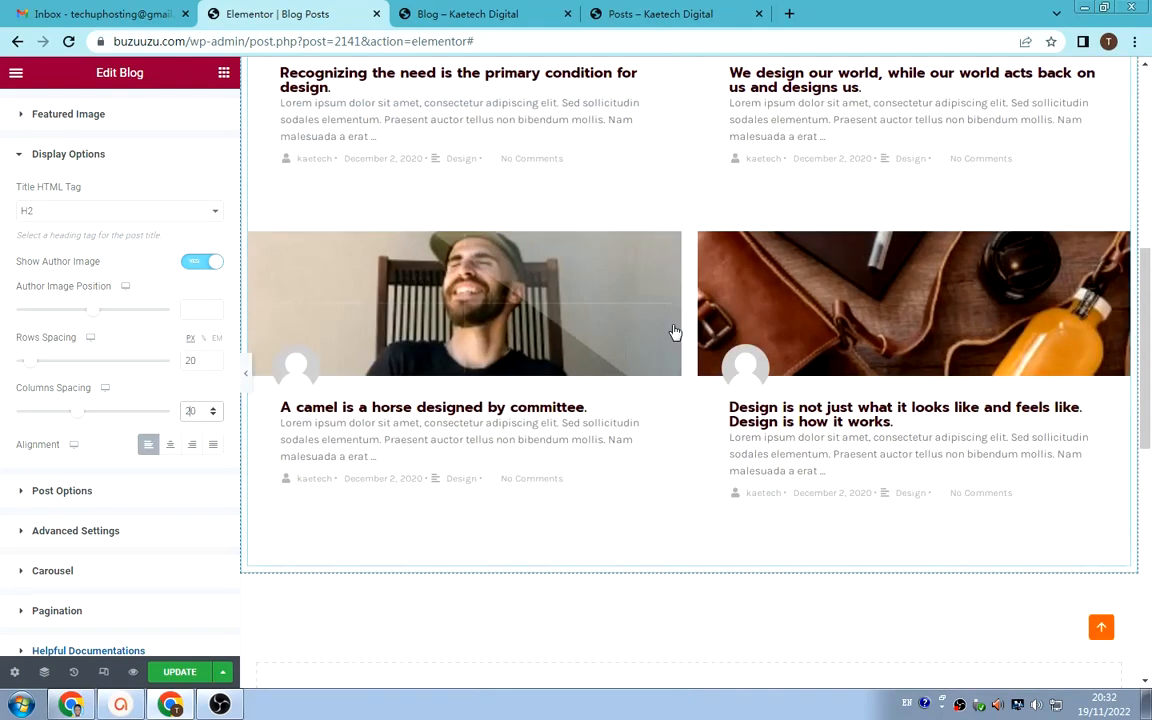
{"action": "scroll", "coordinate": [720, 332], "scroll_direction": "up", "scroll_amount": 3}
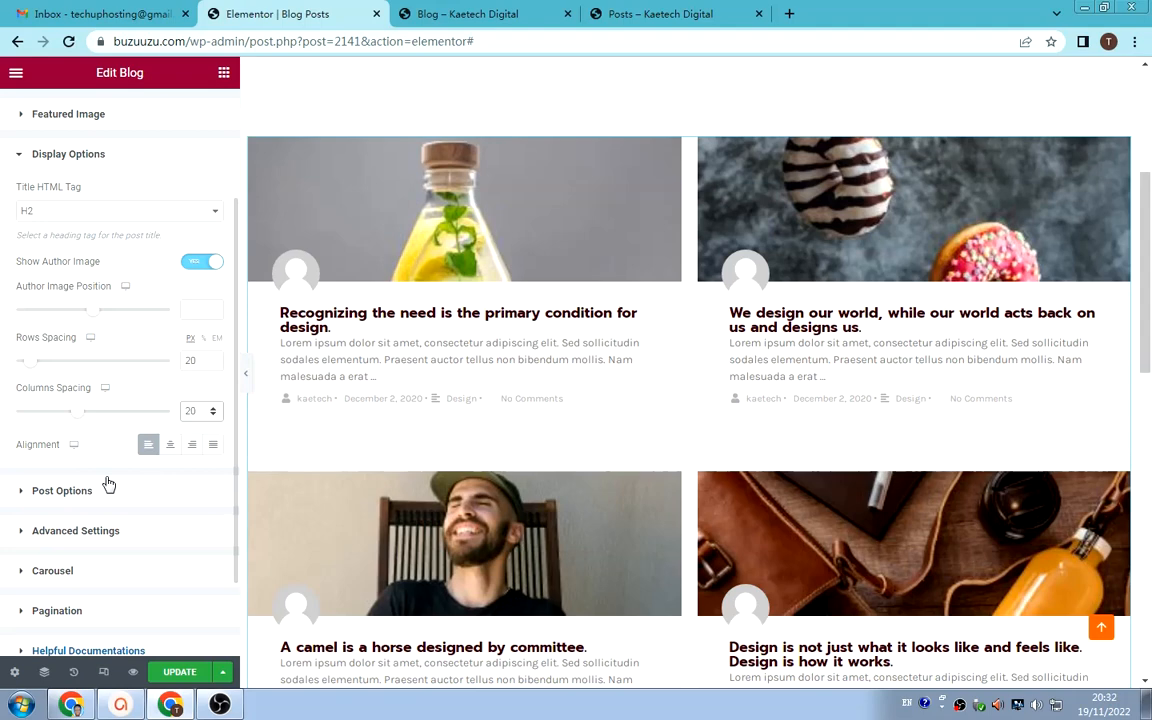
- Try center, right and justified alignment on the post cards and return the alignment to left
{"action": "left_click", "coordinate": [169, 446]}
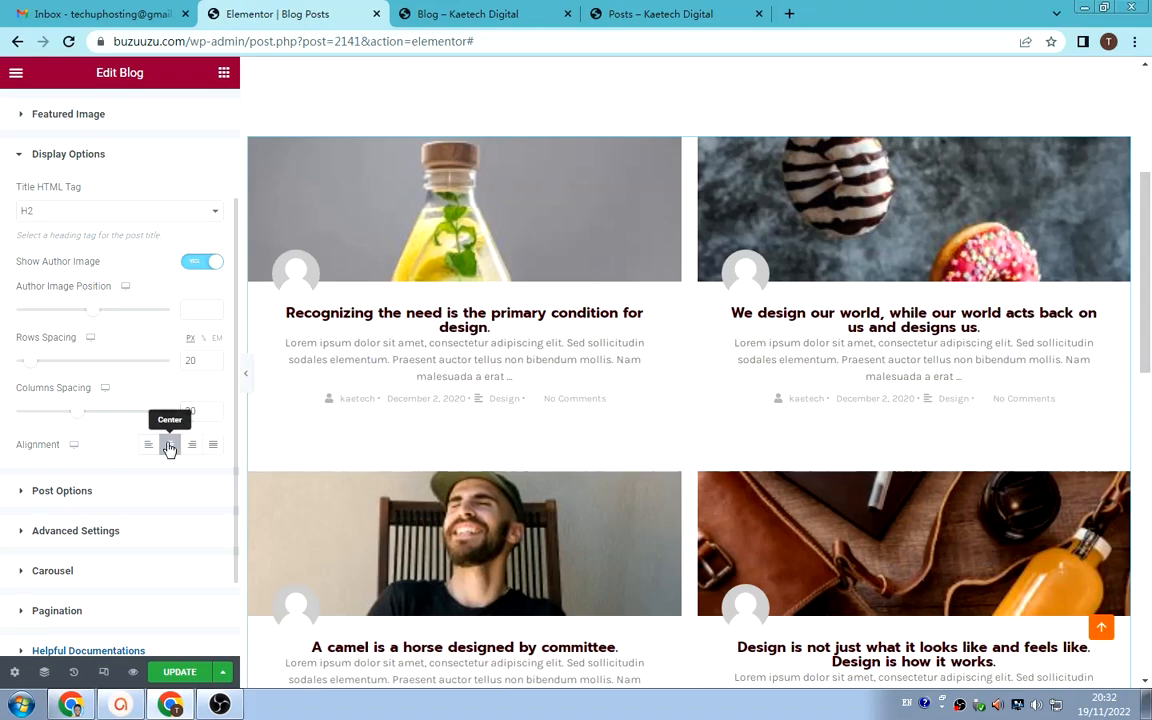
{"action": "left_click", "coordinate": [193, 449]}
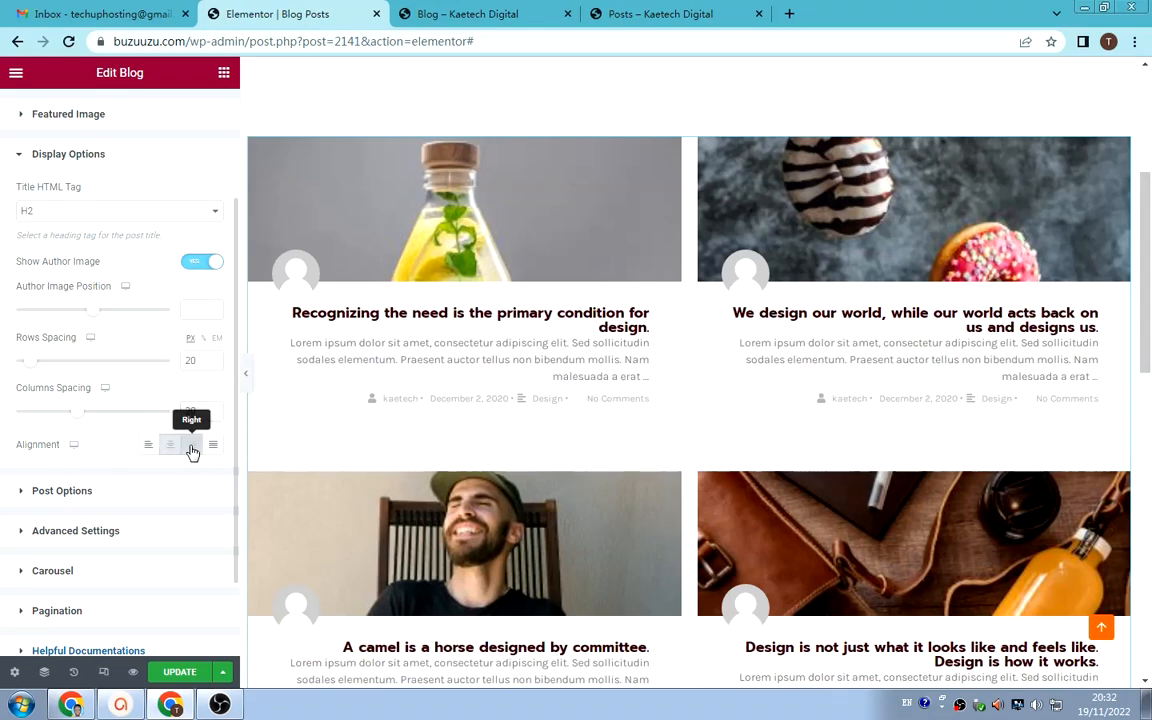
{"action": "left_click", "coordinate": [214, 447]}
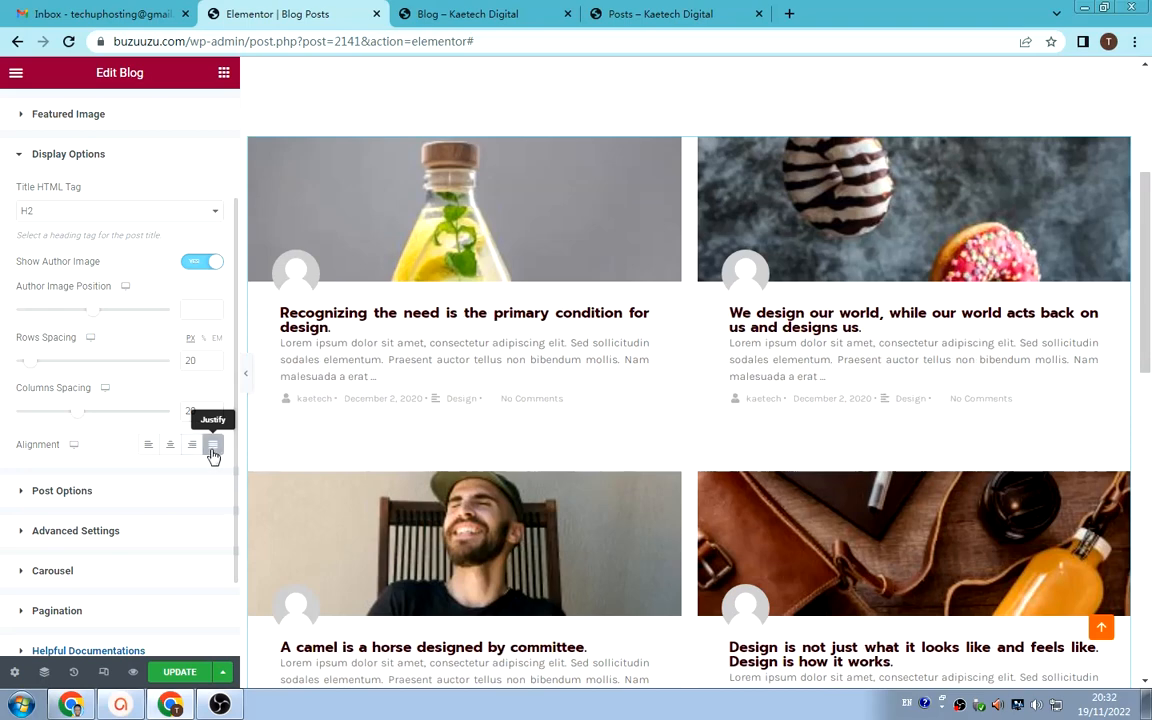
{"action": "left_click", "coordinate": [148, 448]}
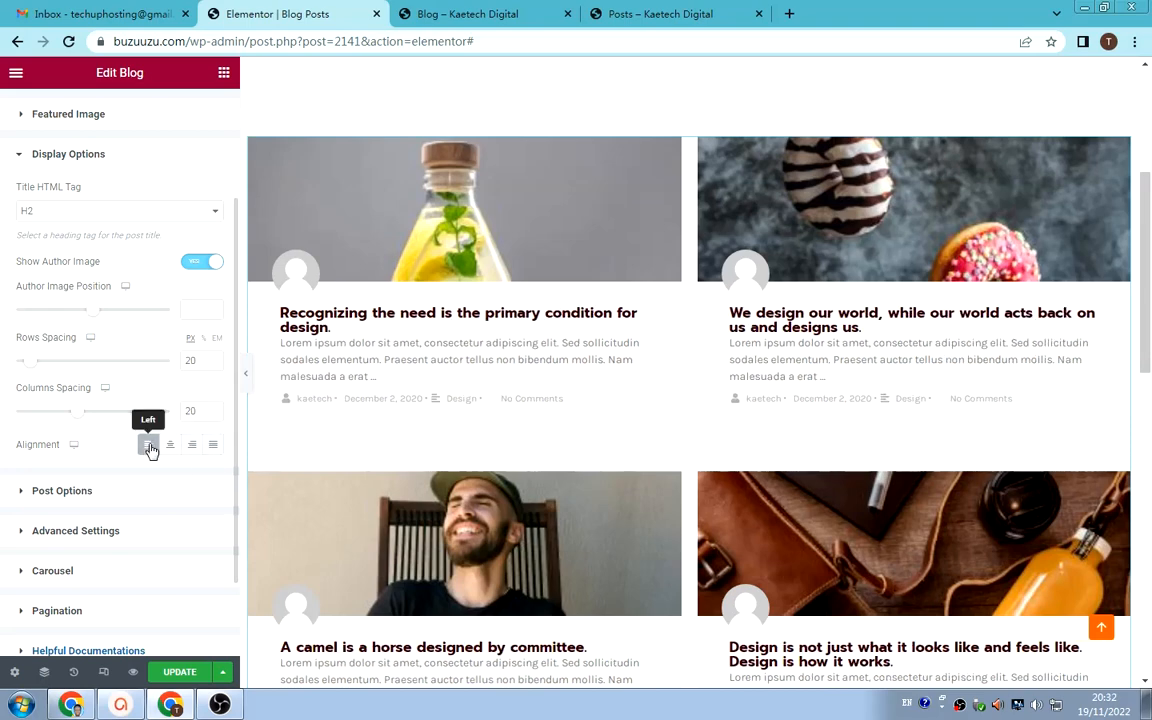
- Turn off the author image on the blog post cards in the display options
{"action": "scroll", "coordinate": [94, 486], "scroll_direction": "down", "scroll_amount": 1}
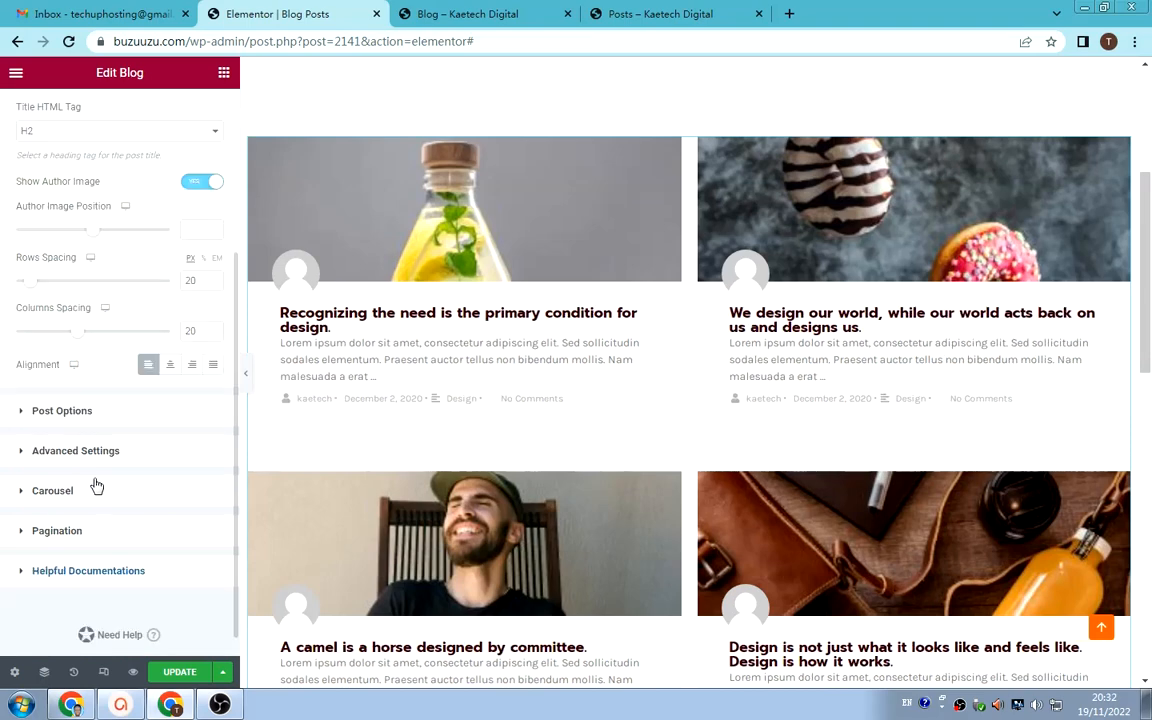
{"action": "left_click", "coordinate": [62, 411]}
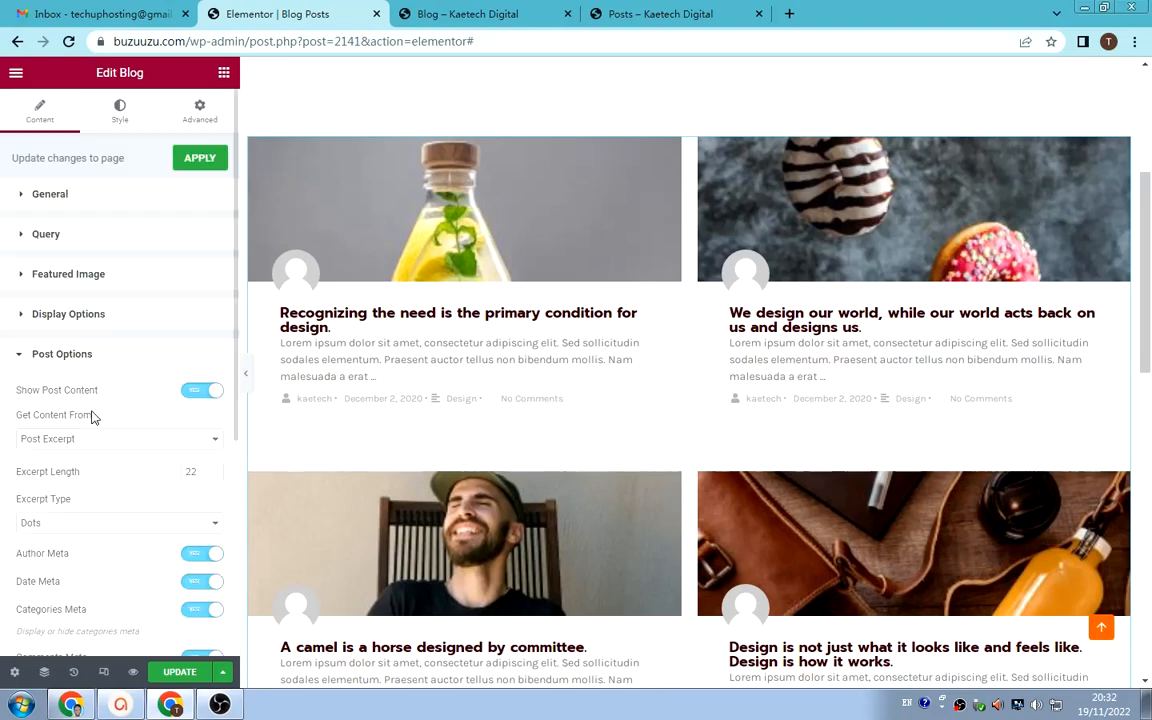
{"action": "left_click", "coordinate": [115, 318]}
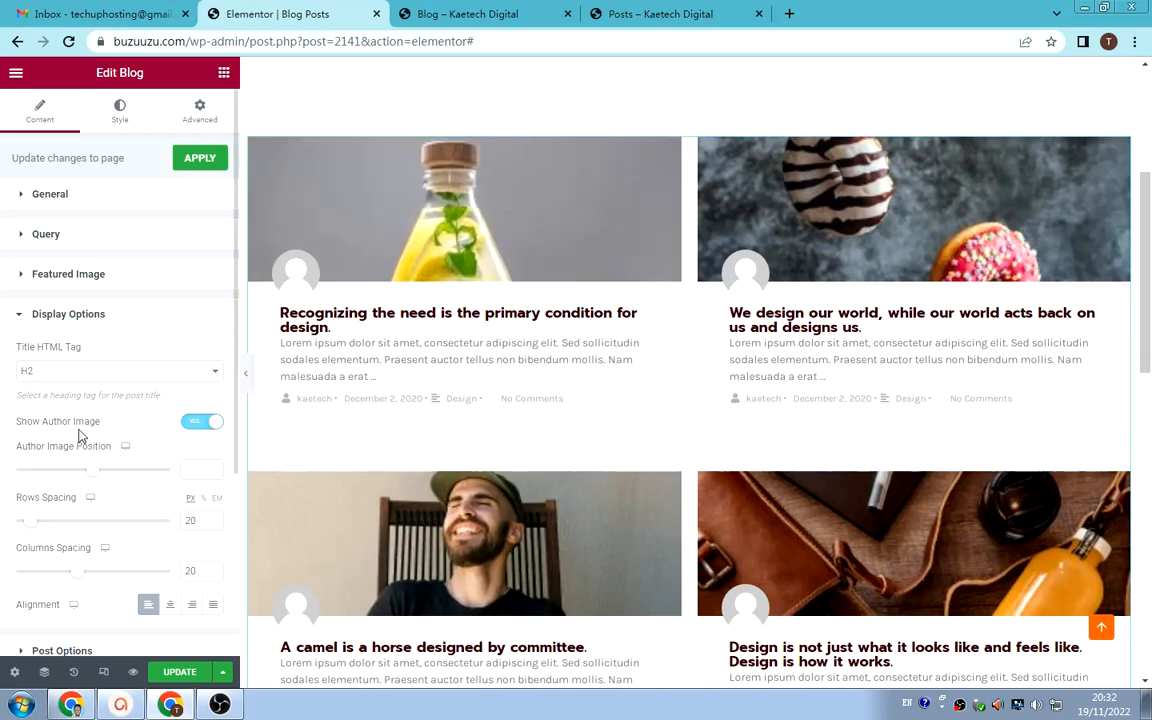
{"action": "left_click", "coordinate": [200, 421]}
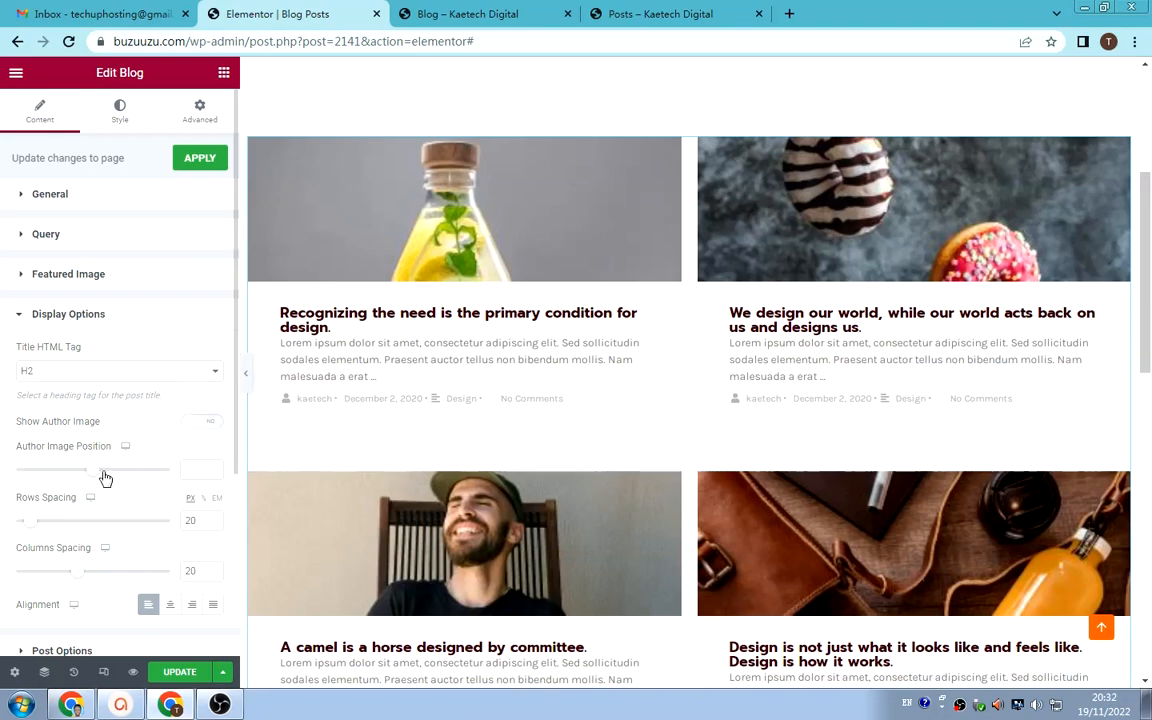
{"action": "left_click", "coordinate": [142, 315]}
- Try hiding the post content on the cards and turn it back on
{"action": "left_click", "coordinate": [90, 355]}
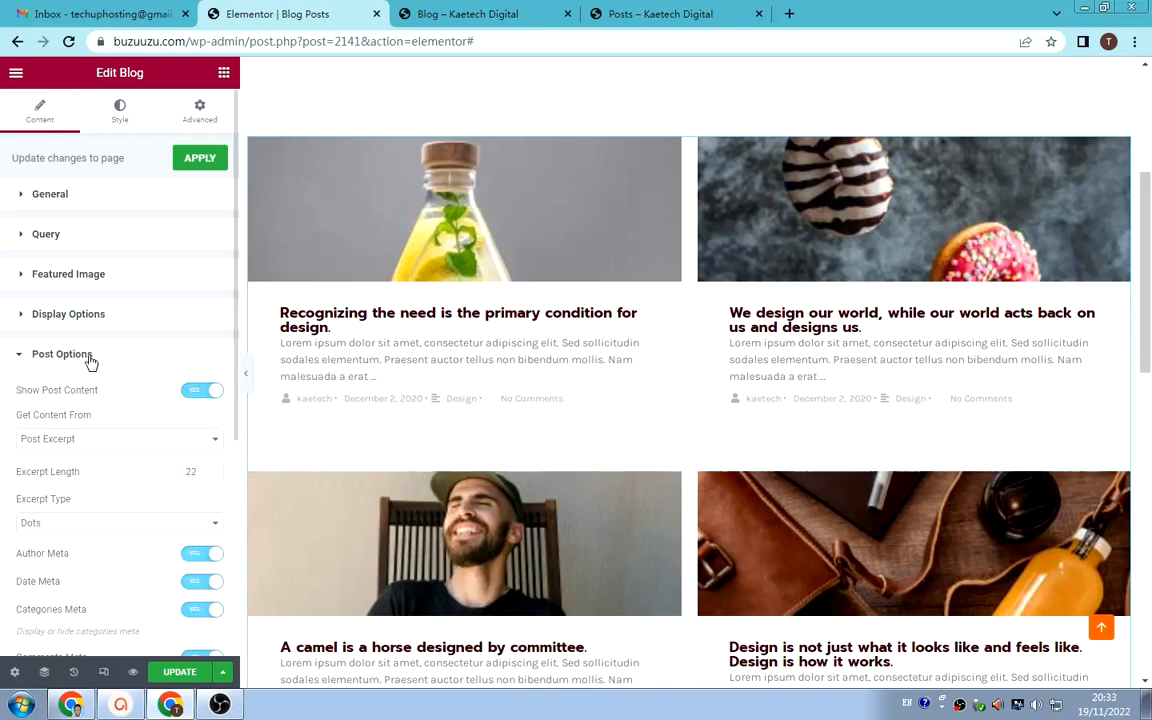
{"action": "scroll", "coordinate": [88, 365], "scroll_direction": "down", "scroll_amount": 2}
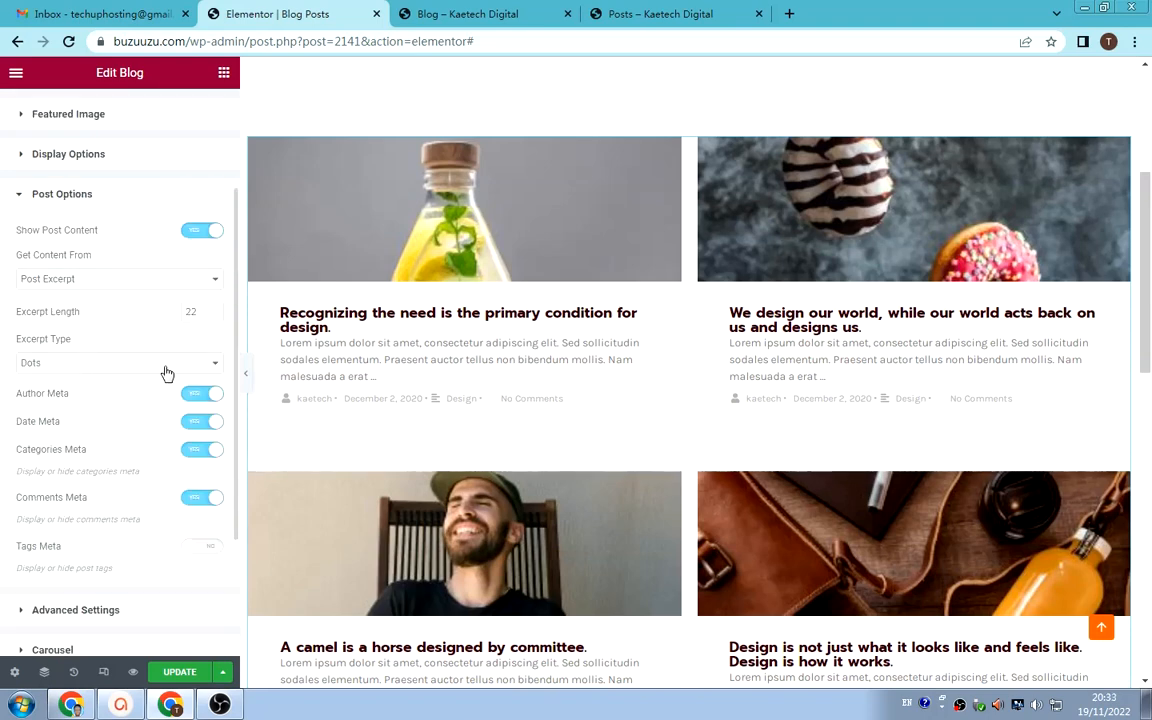
{"action": "left_click", "coordinate": [200, 231]}
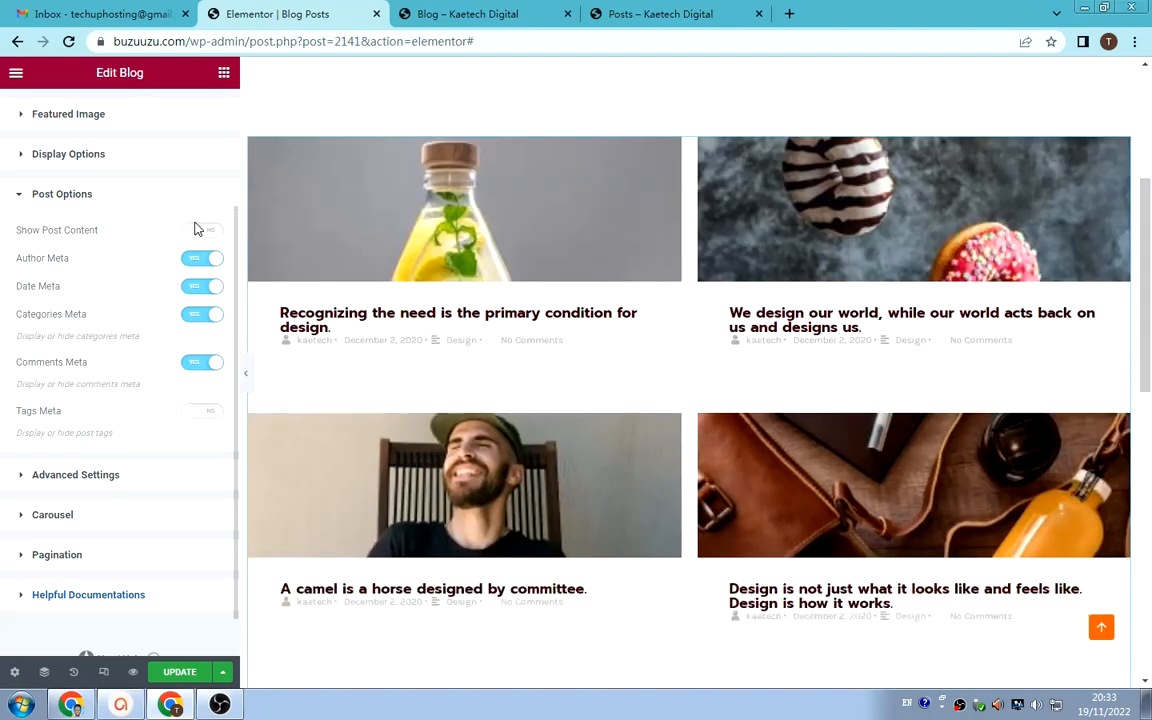
{"action": "left_click", "coordinate": [203, 231]}
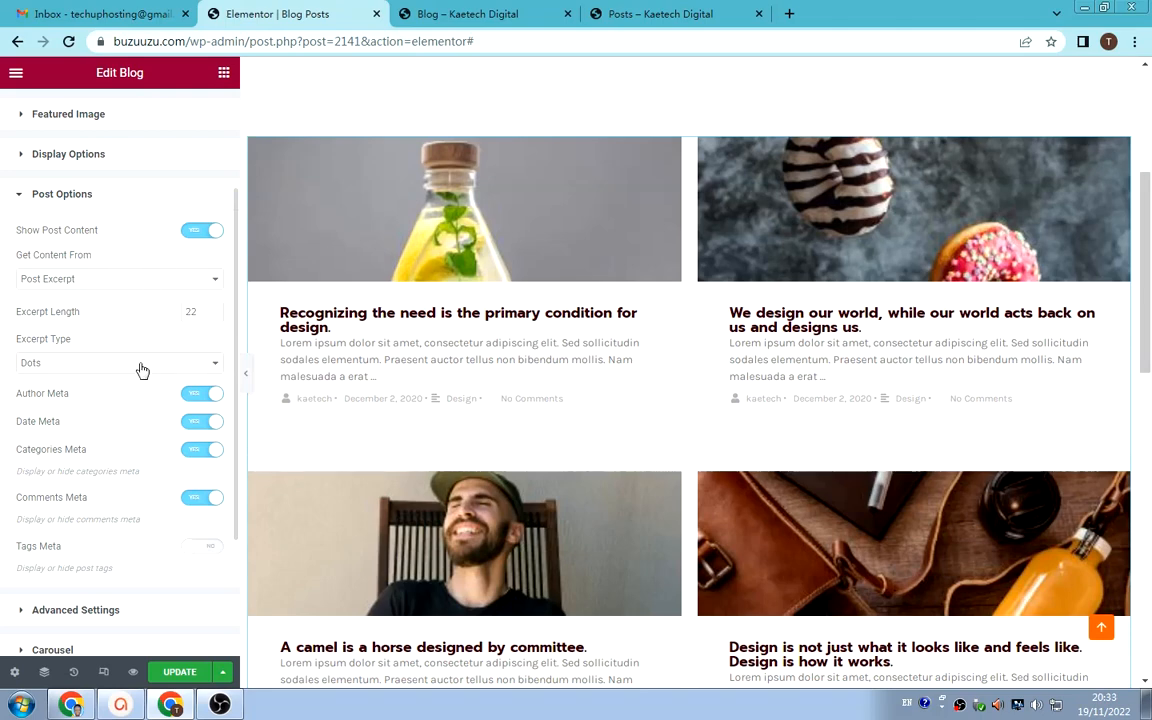
- Hide the author meta and comments meta on the post cards, leaving the date and categories meta enabled
{"action": "scroll", "coordinate": [138, 360], "scroll_direction": "down", "scroll_amount": 1}
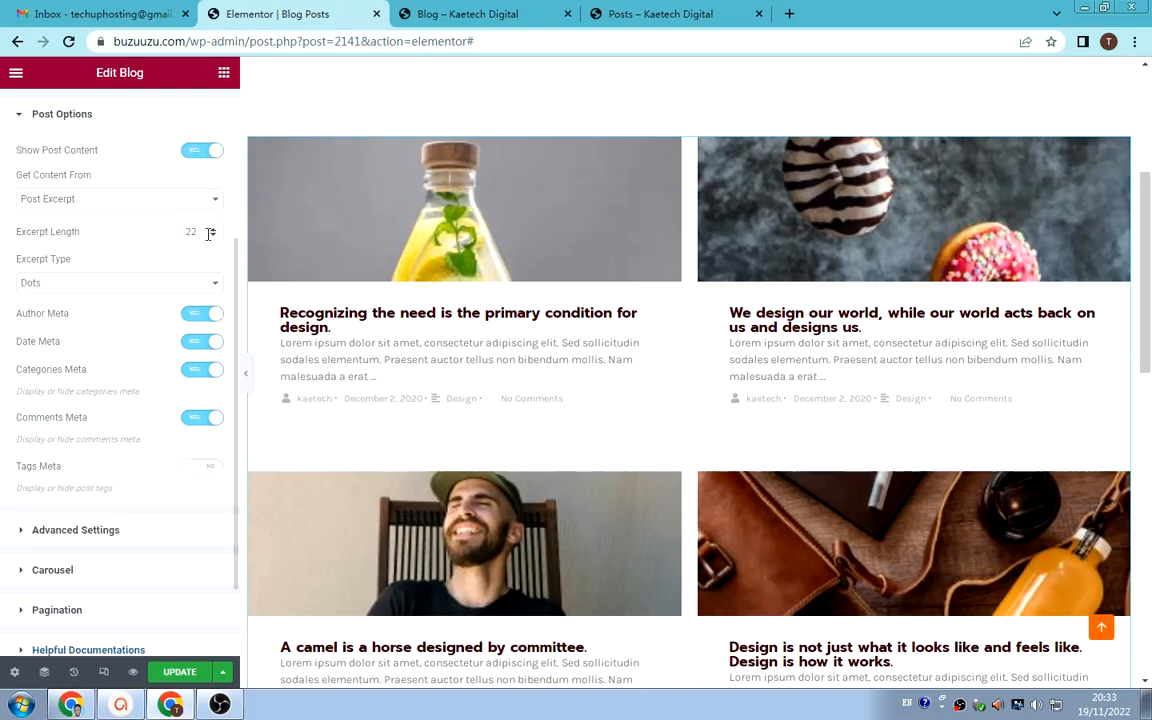
{"action": "scroll", "coordinate": [93, 329], "scroll_direction": "down", "scroll_amount": 1}
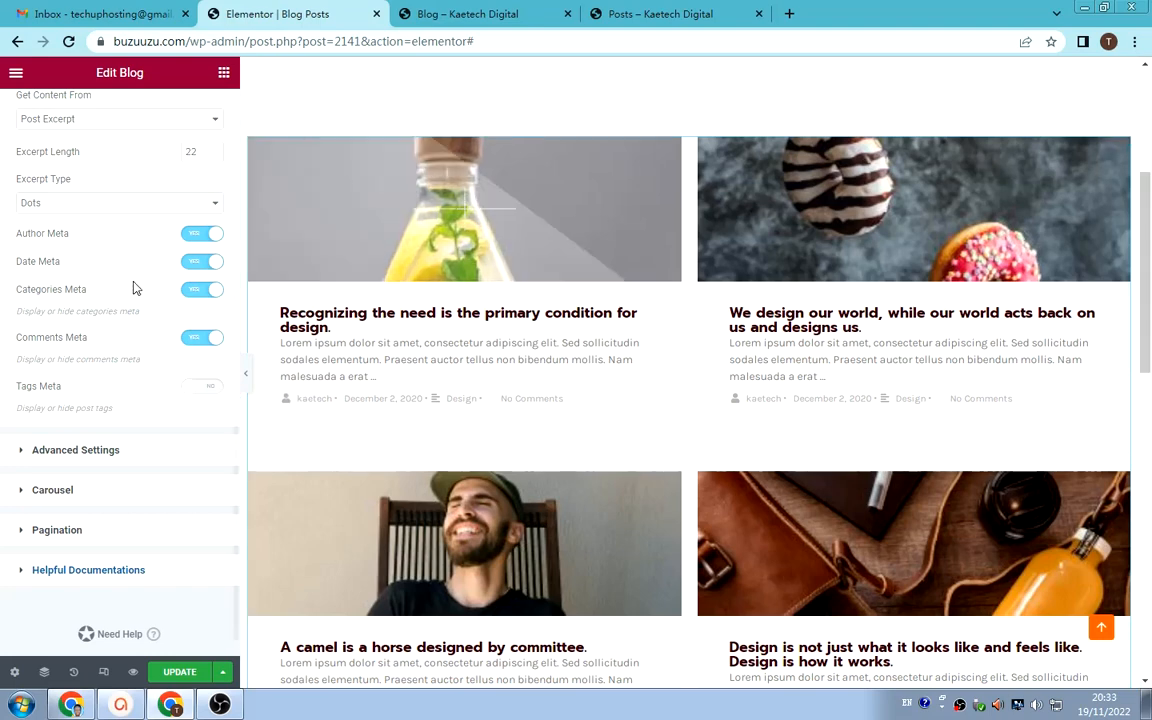
{"action": "left_click", "coordinate": [190, 233]}
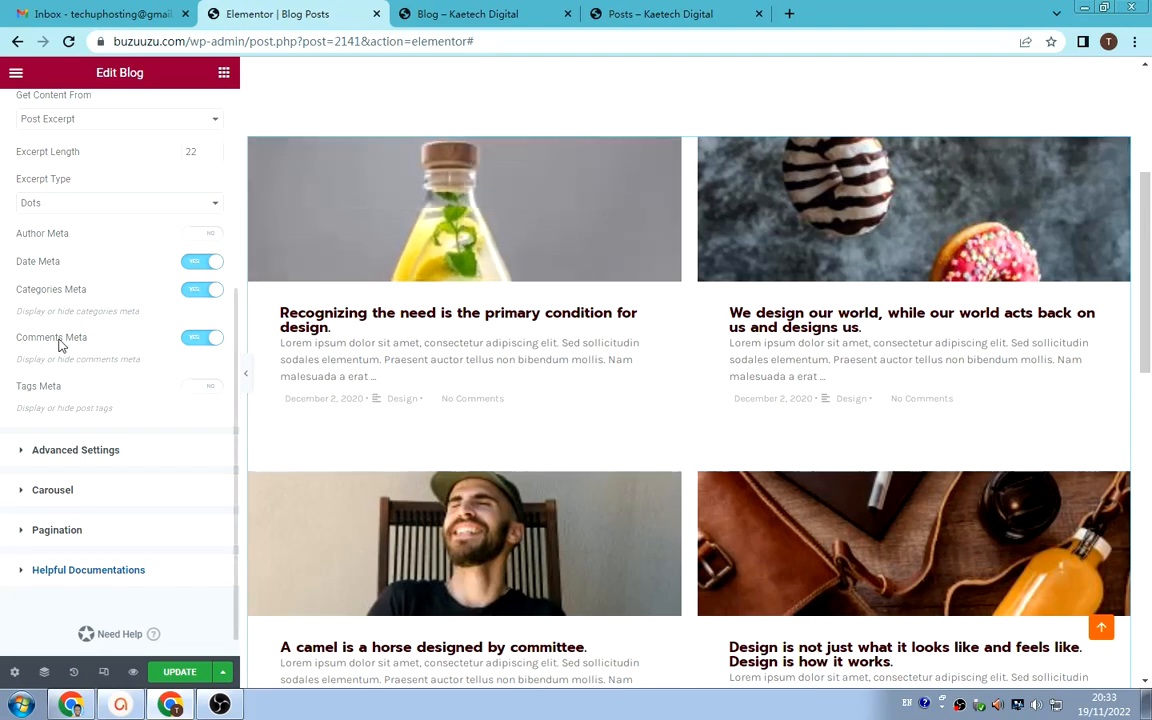
{"action": "left_click", "coordinate": [204, 336]}
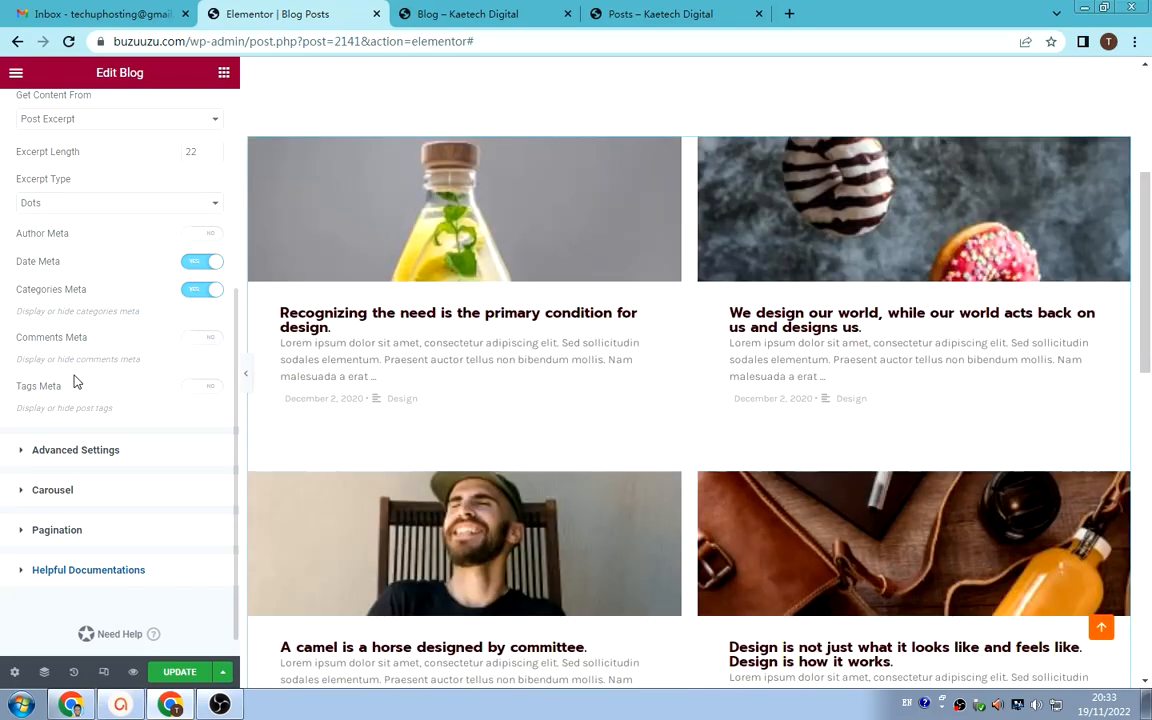
- Disable Links in New Tab in the blog widget's advanced settings
{"action": "scroll", "coordinate": [75, 378], "scroll_direction": "down", "scroll_amount": 1}
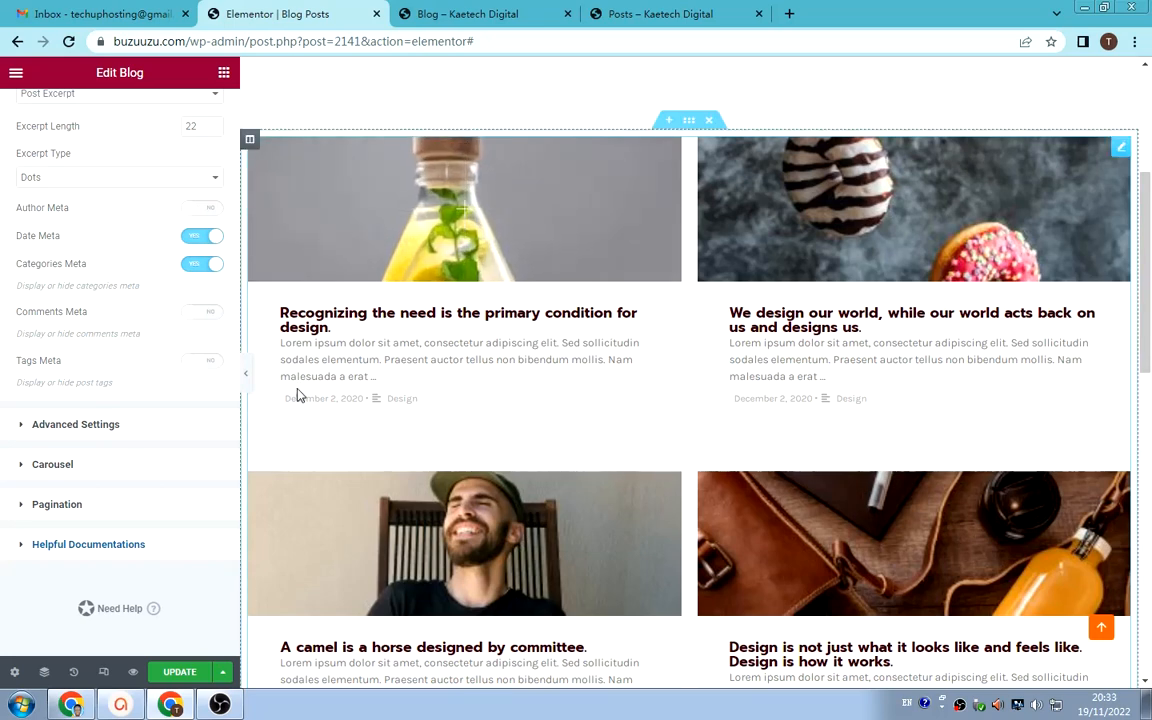
{"action": "left_click", "coordinate": [107, 429]}
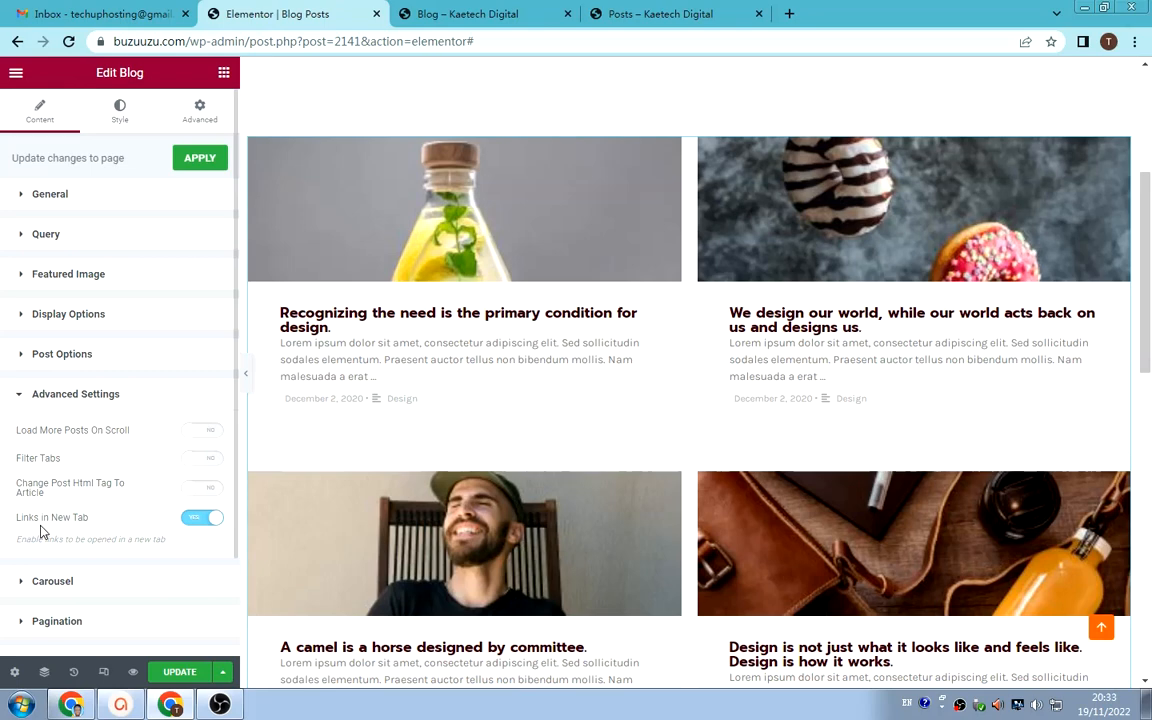
{"action": "left_click", "coordinate": [198, 518]}
- Try the carousel layout for the blog posts, check it on the page, and disable it again
{"action": "scroll", "coordinate": [130, 490], "scroll_direction": "down", "scroll_amount": 1}
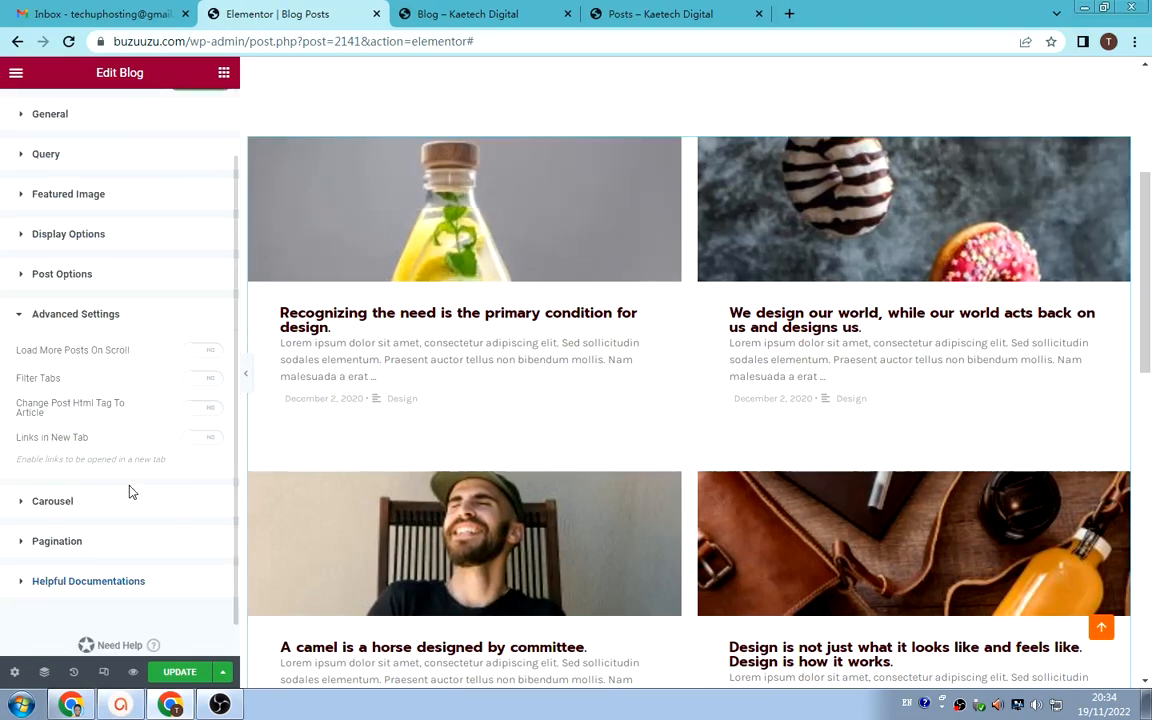
{"action": "left_click", "coordinate": [80, 508]}
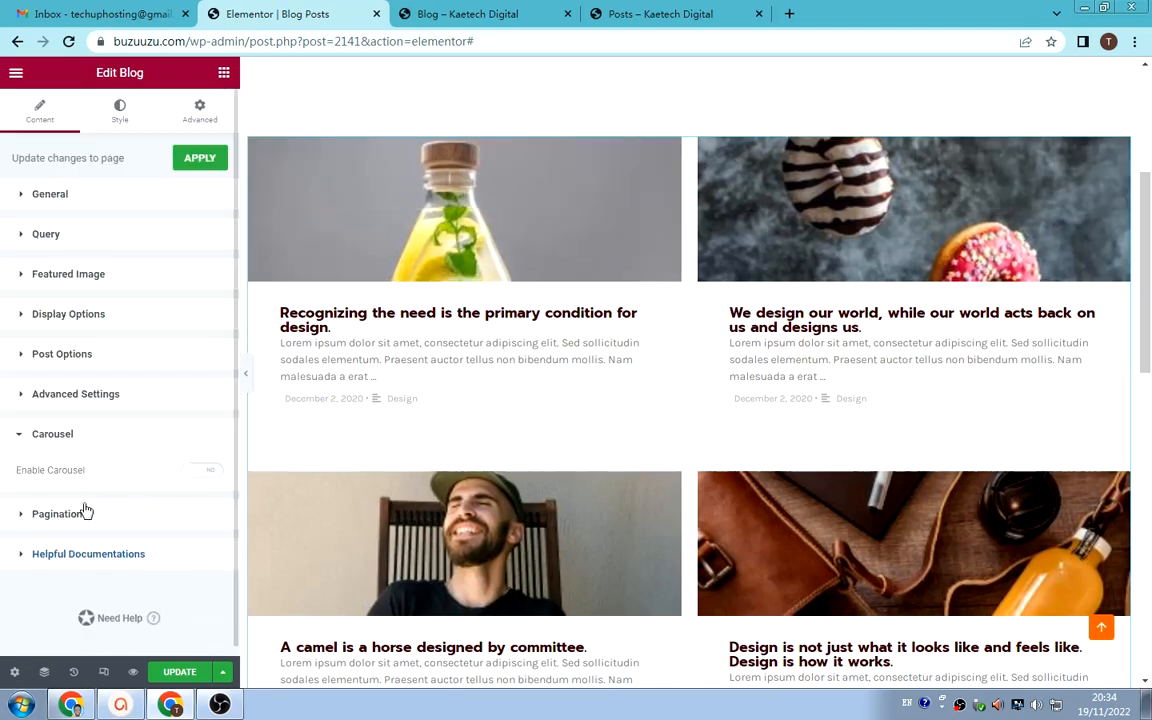
{"action": "left_click", "coordinate": [206, 474]}
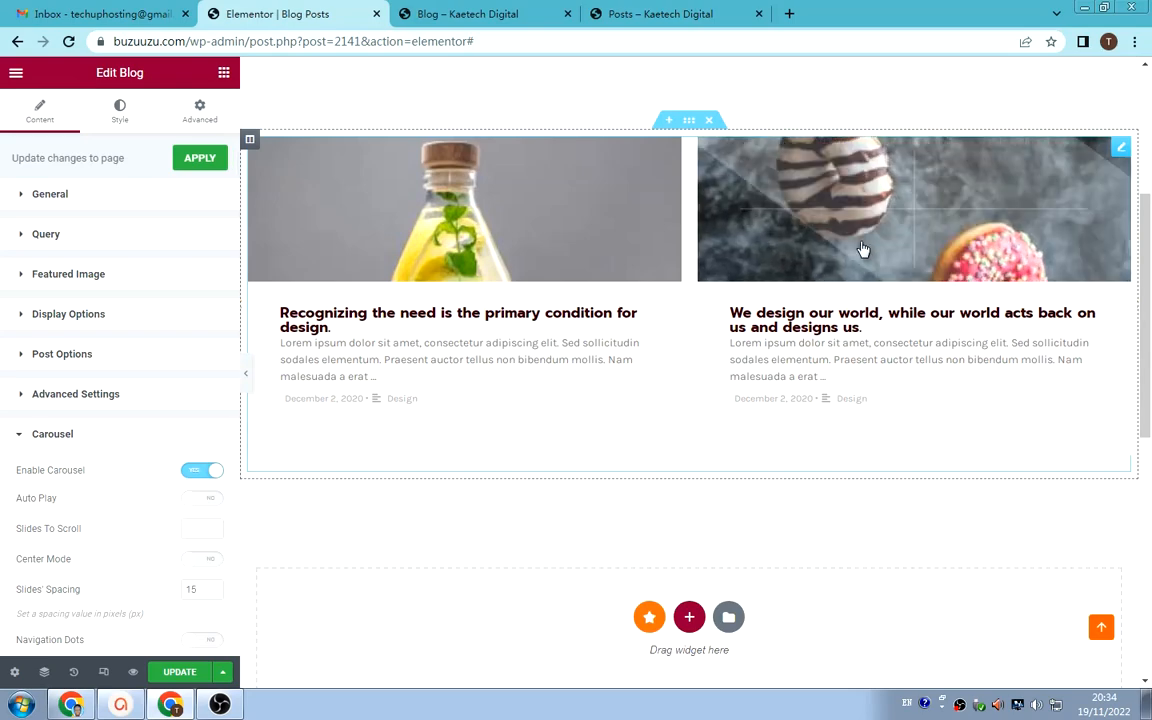
{"action": "scroll", "coordinate": [856, 262], "scroll_direction": "up", "scroll_amount": 3}
{"action": "scroll", "coordinate": [847, 277], "scroll_direction": "down", "scroll_amount": 2}
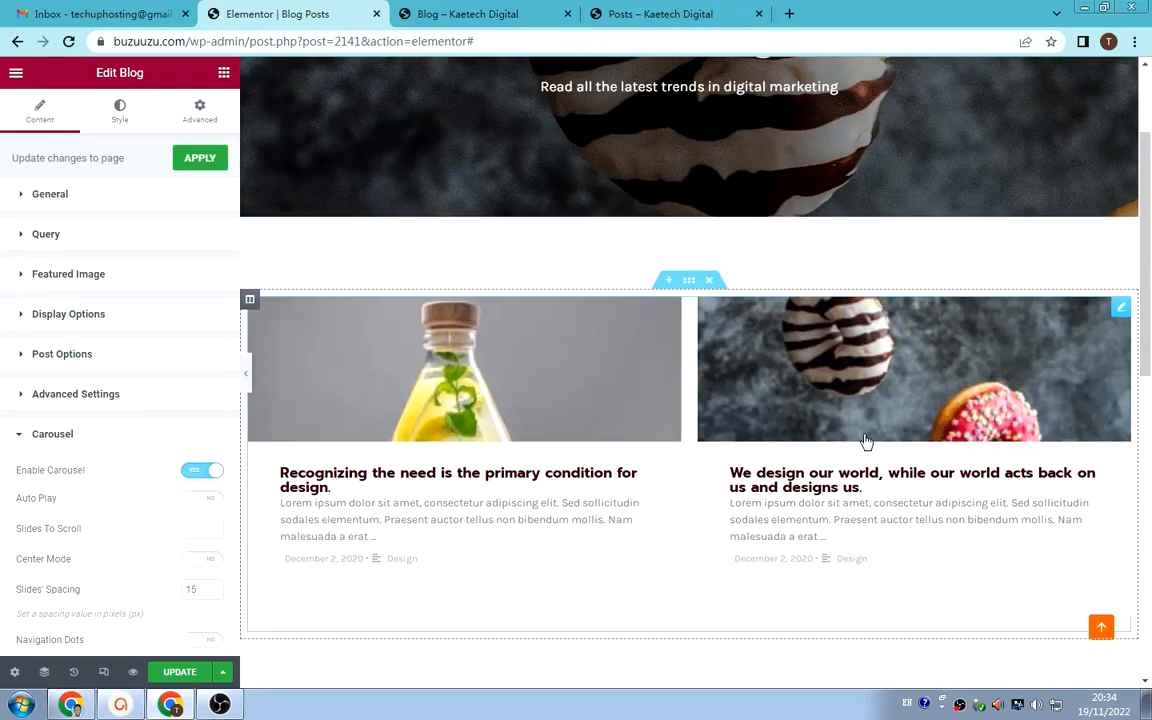
{"action": "left_click", "coordinate": [195, 474]}
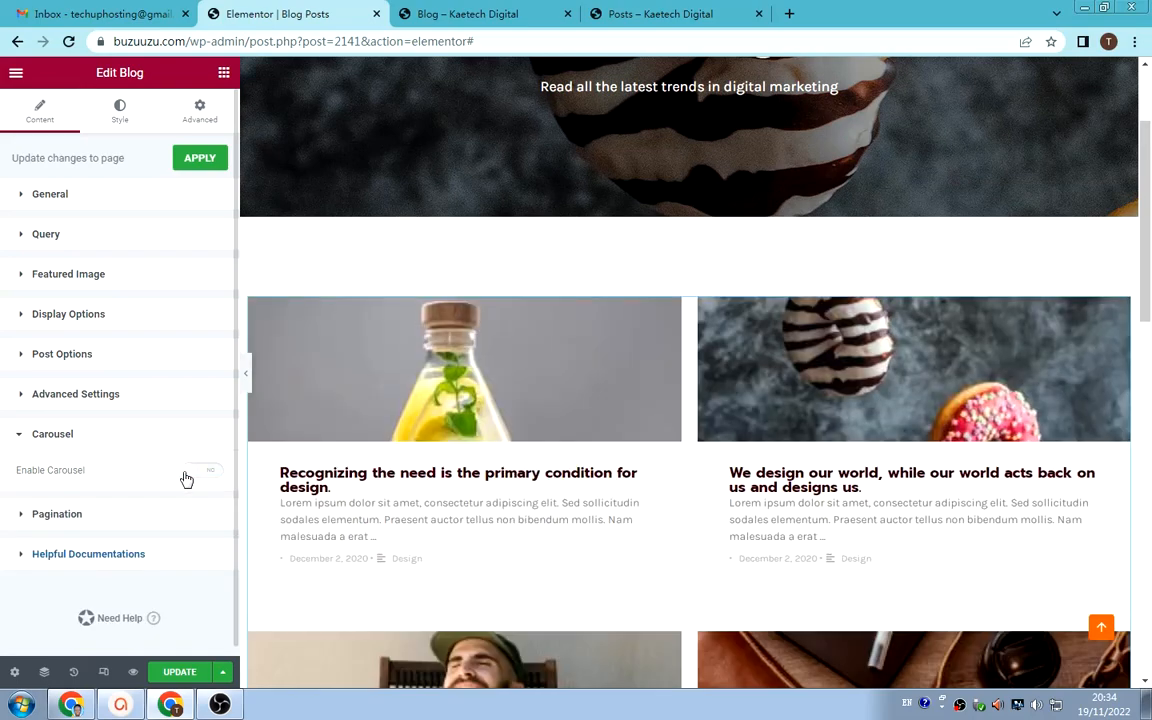
{"action": "scroll", "coordinate": [605, 464], "scroll_direction": "down", "scroll_amount": 1}
{"action": "scroll", "coordinate": [607, 464], "scroll_direction": "down", "scroll_amount": 2}
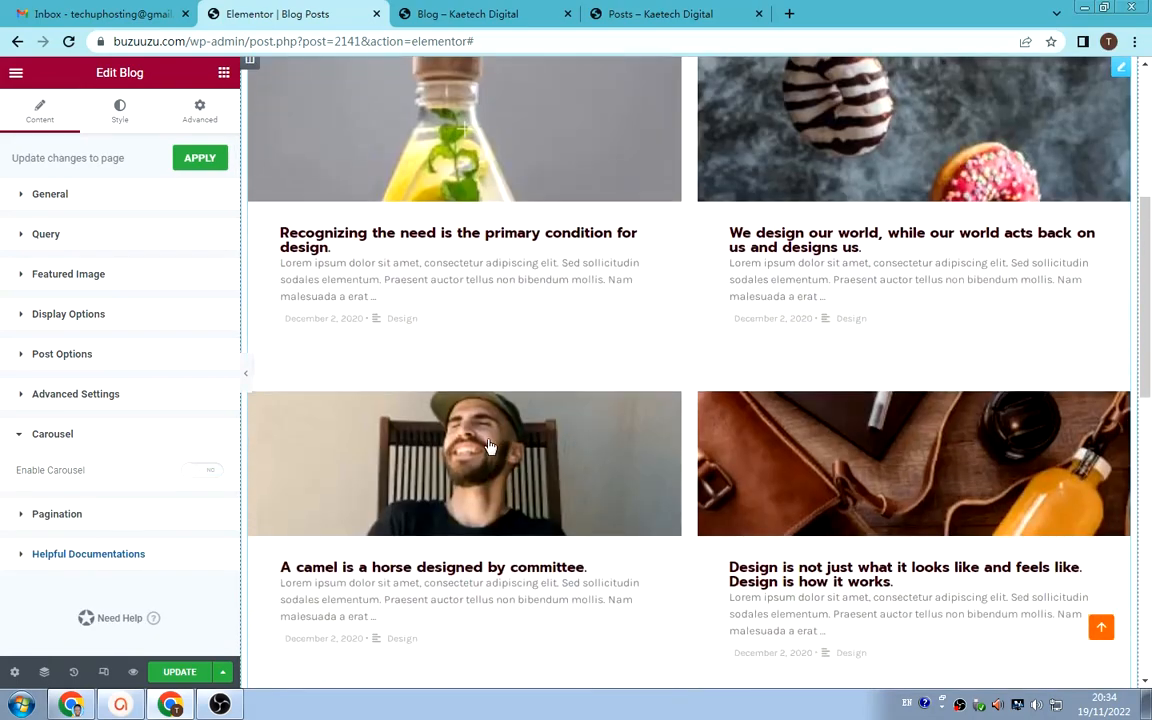
- Enable pagination for the blog post grid
{"action": "scroll", "coordinate": [100, 500], "scroll_direction": "down", "scroll_amount": 1}
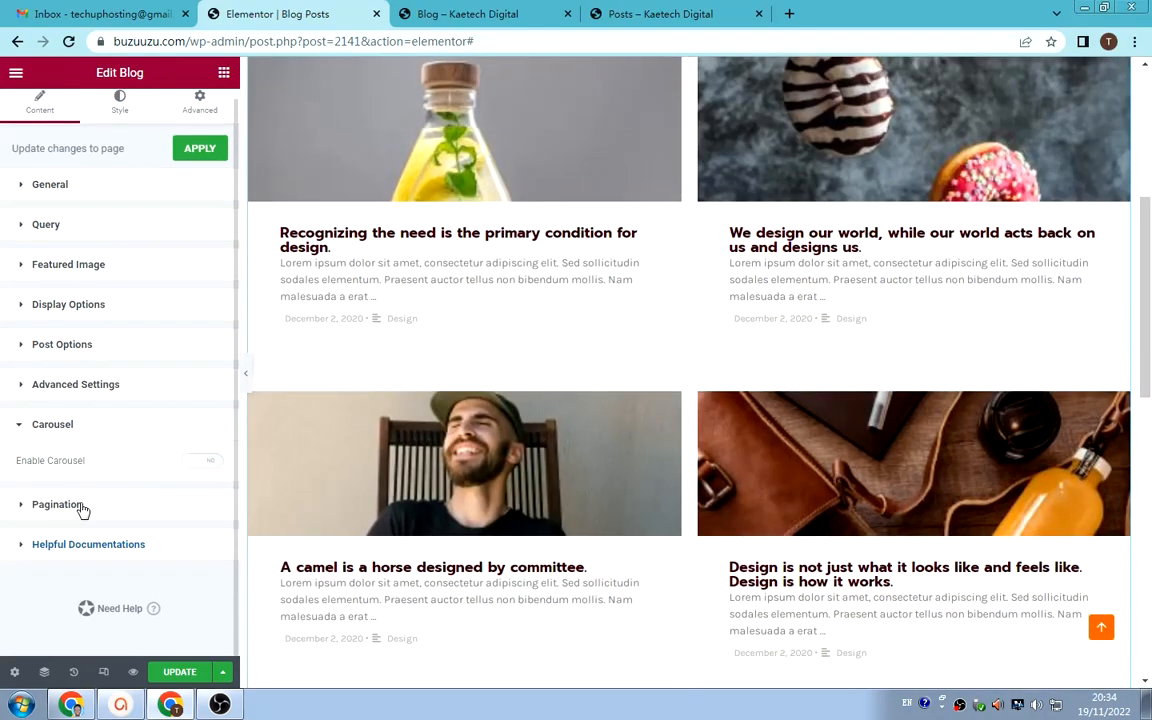
{"action": "left_click", "coordinate": [97, 506]}
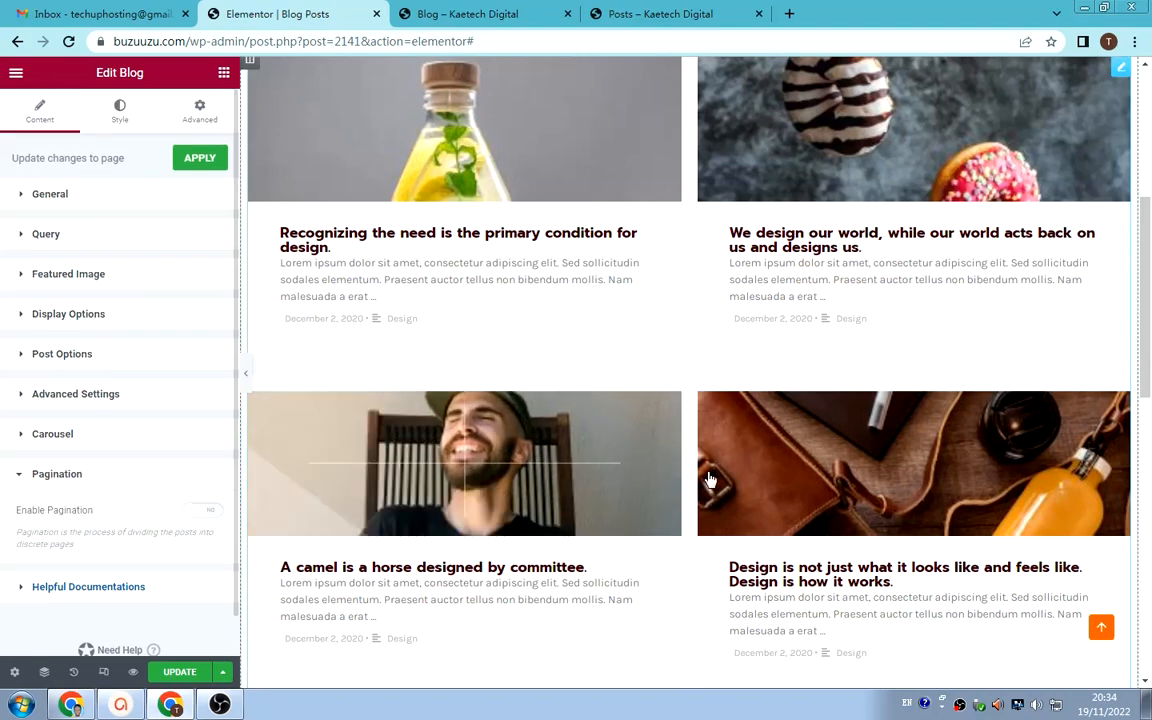
{"action": "scroll", "coordinate": [636, 424], "scroll_direction": "down", "scroll_amount": 2}
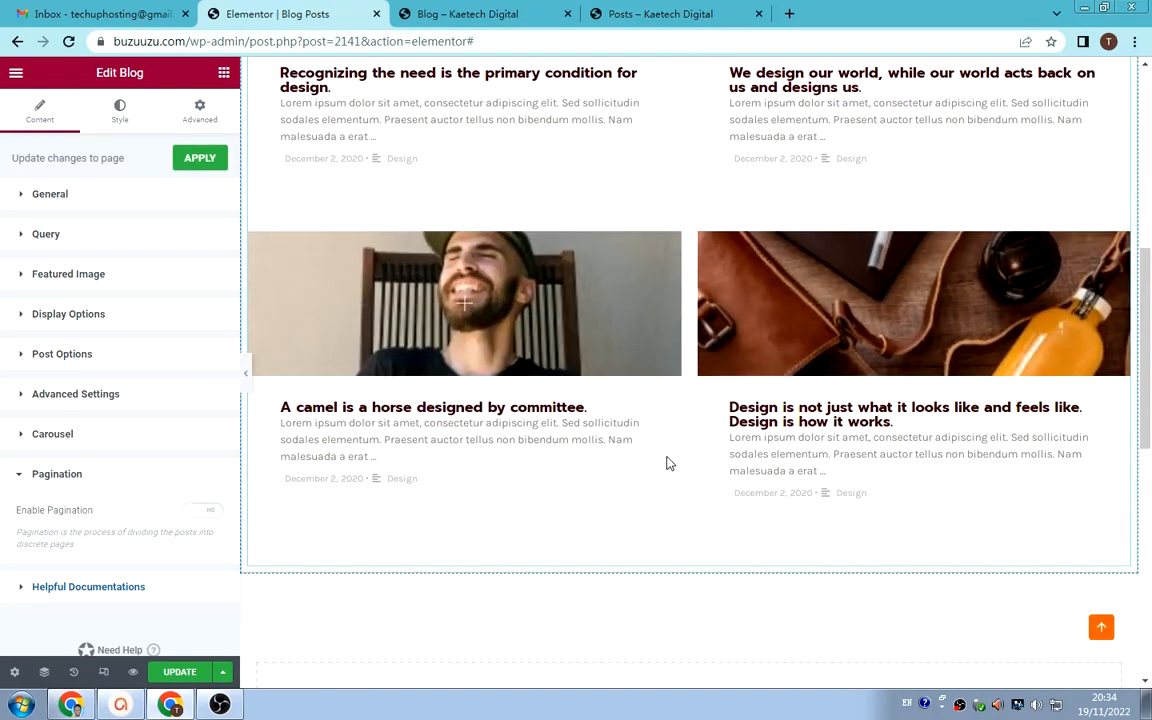
{"action": "scroll", "coordinate": [669, 463], "scroll_direction": "down", "scroll_amount": 1}
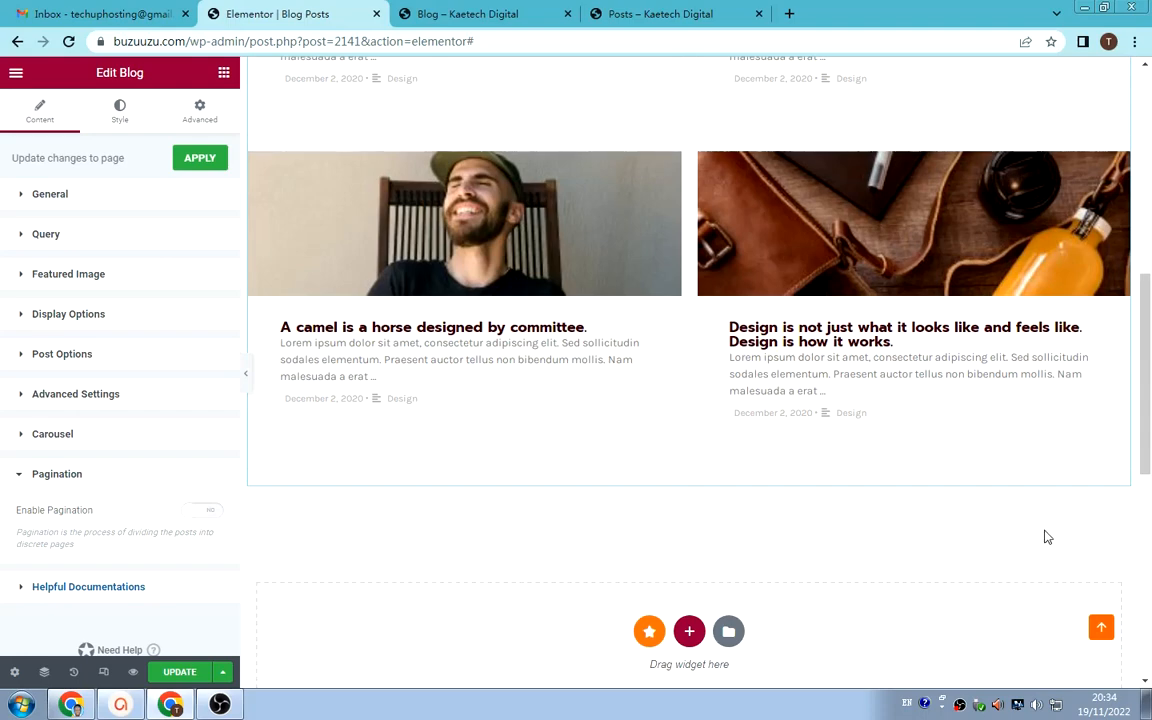
{"action": "left_click", "coordinate": [197, 514]}
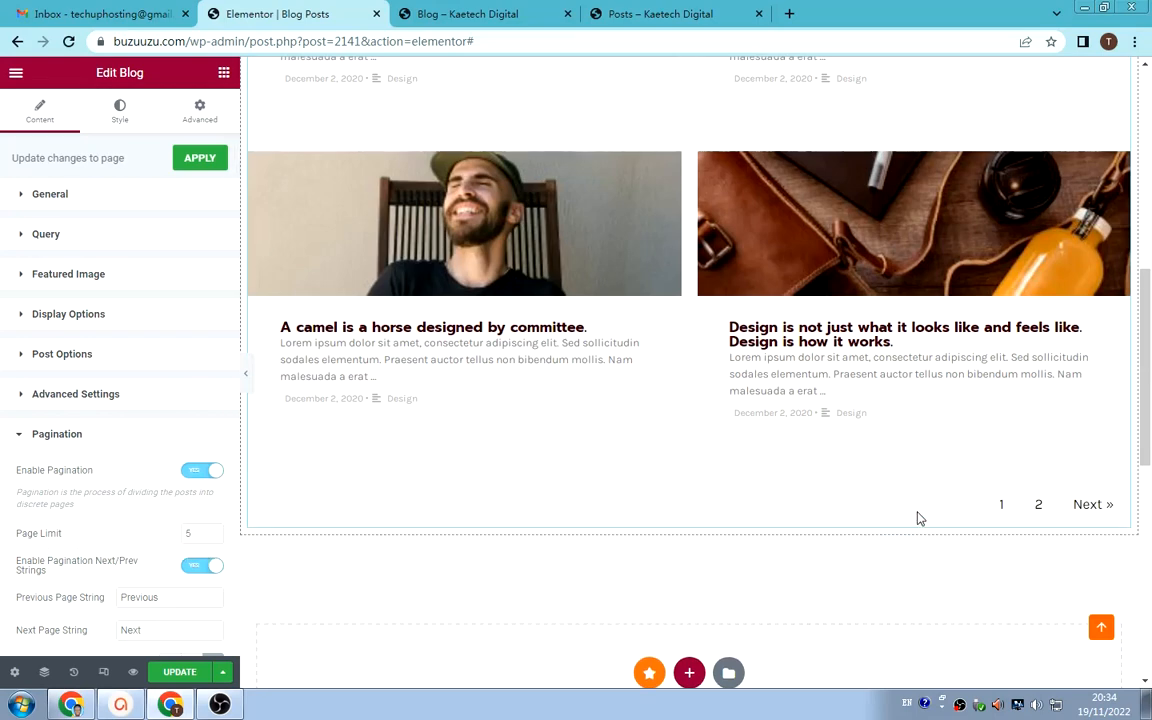
- Try center alignment for the pagination links below the grid and return it to right
{"action": "scroll", "coordinate": [920, 518], "scroll_direction": "down", "scroll_amount": 2}
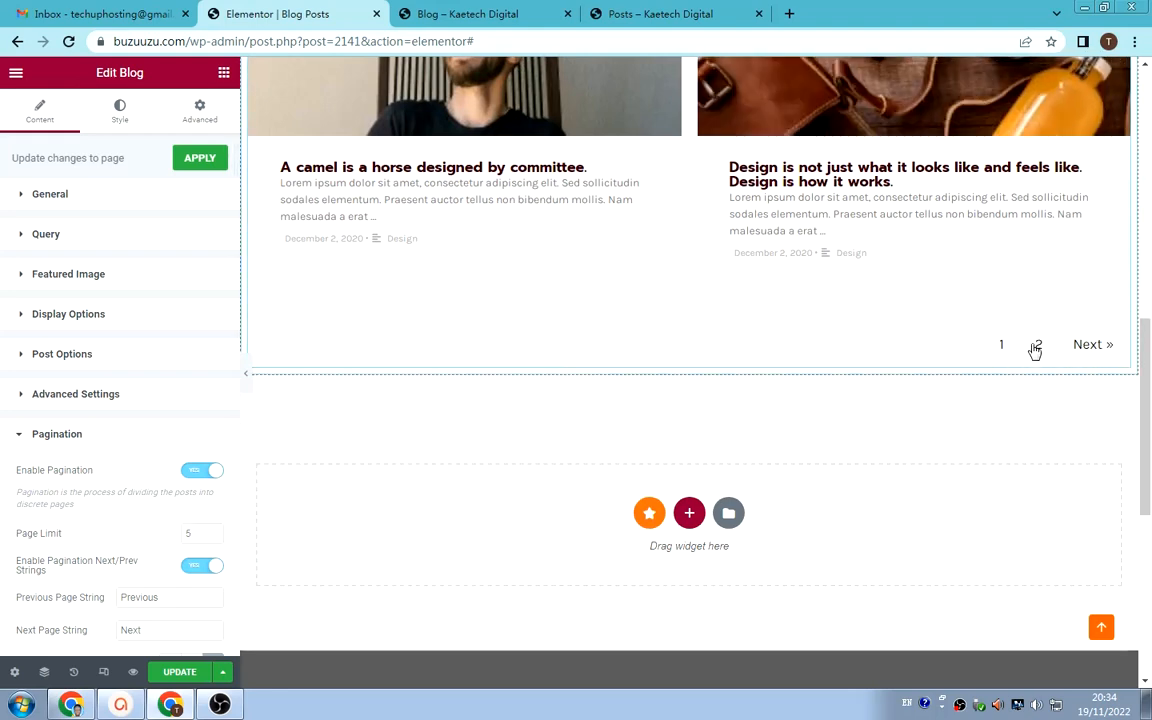
{"action": "scroll", "coordinate": [128, 460], "scroll_direction": "down", "scroll_amount": 2}
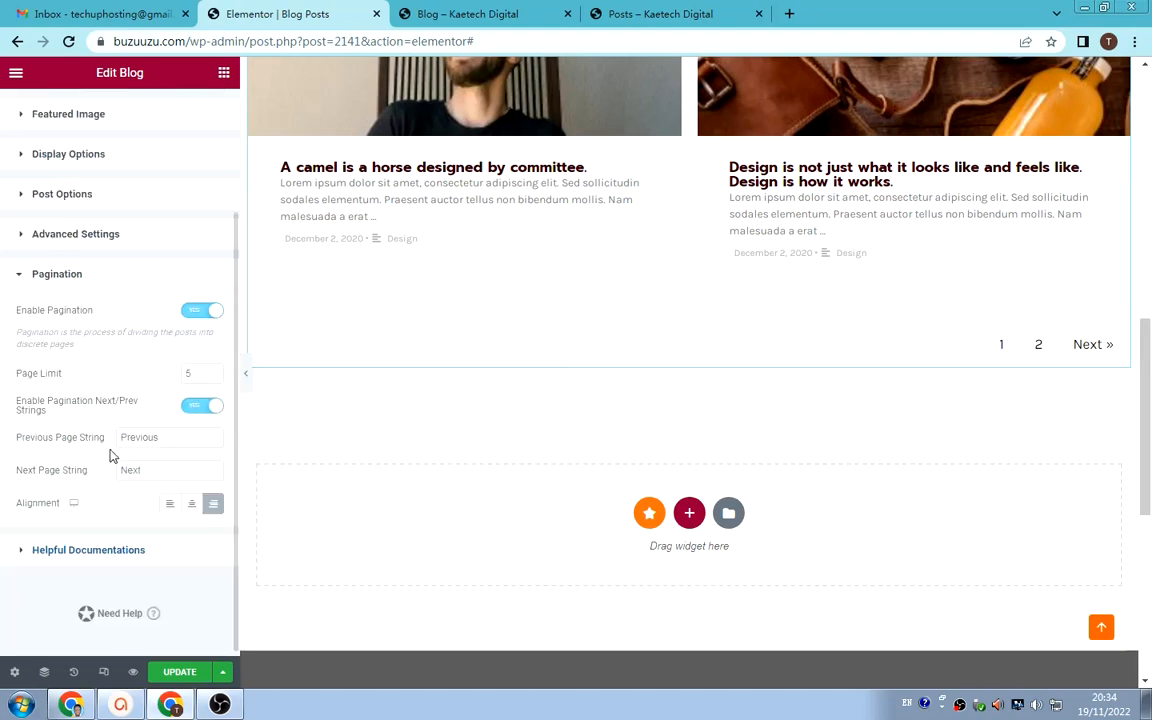
{"action": "left_click", "coordinate": [192, 508]}
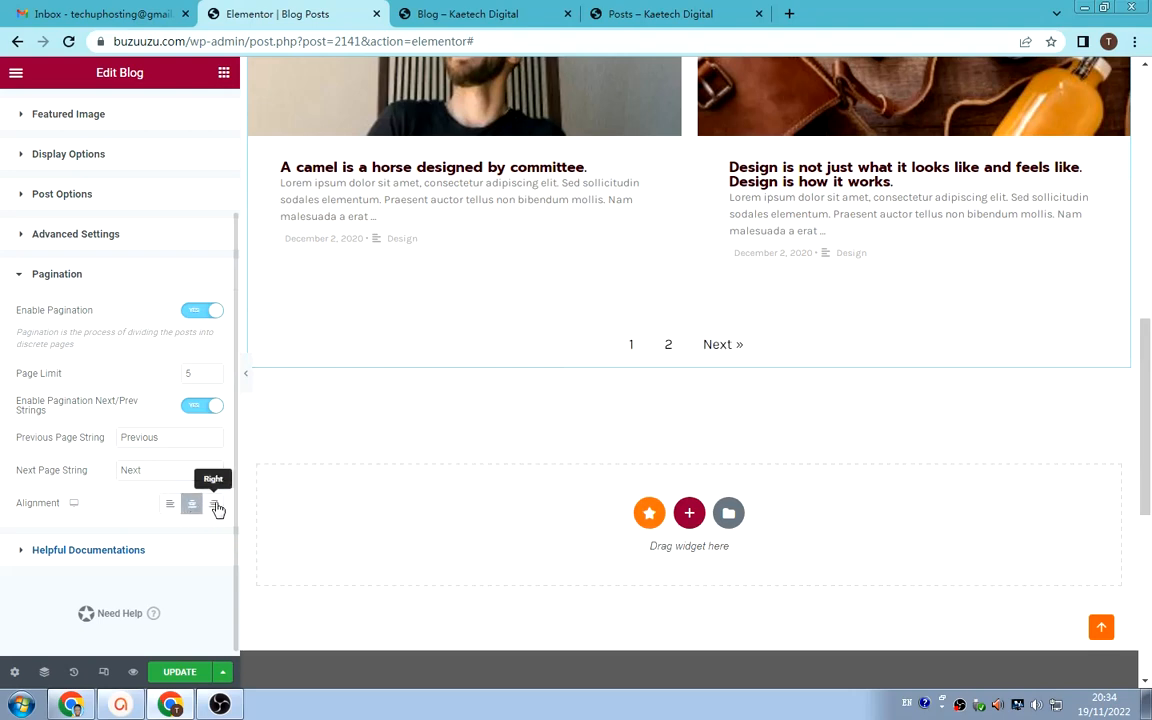
{"action": "left_click", "coordinate": [215, 506]}
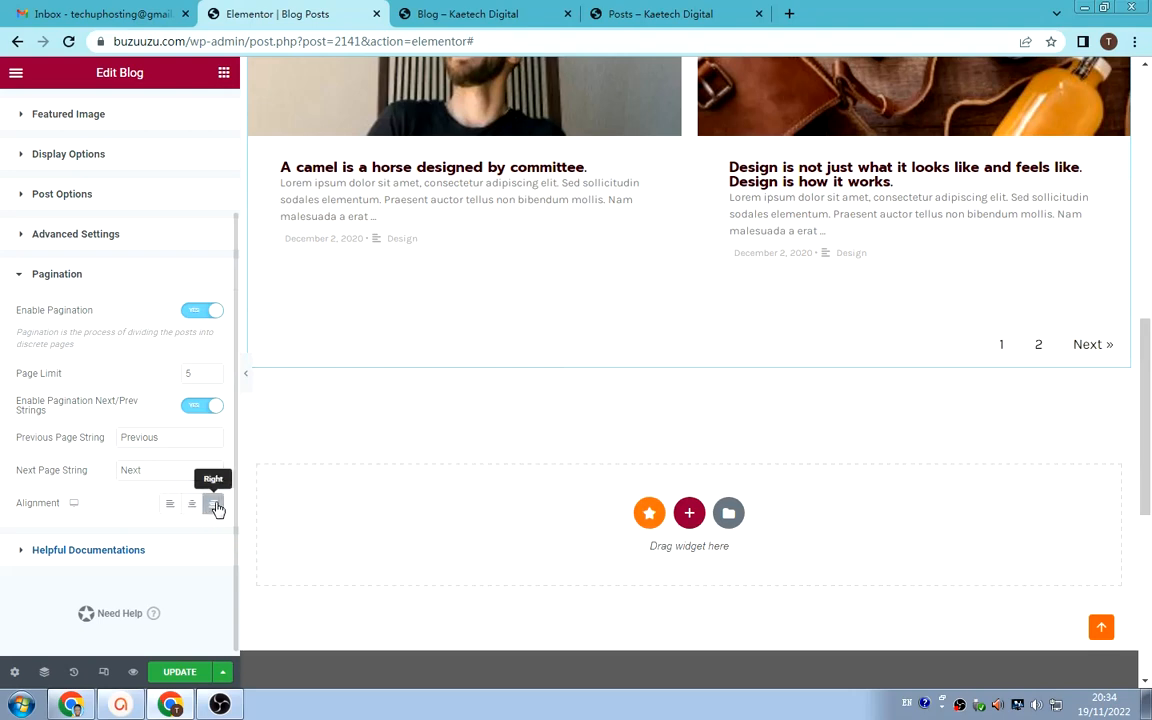
- Enable Load More Posts On Scroll in the blog widget's advanced settings and check the post grid
{"action": "scroll", "coordinate": [110, 442], "scroll_direction": "up", "scroll_amount": 2}
{"action": "left_click", "coordinate": [92, 280]}
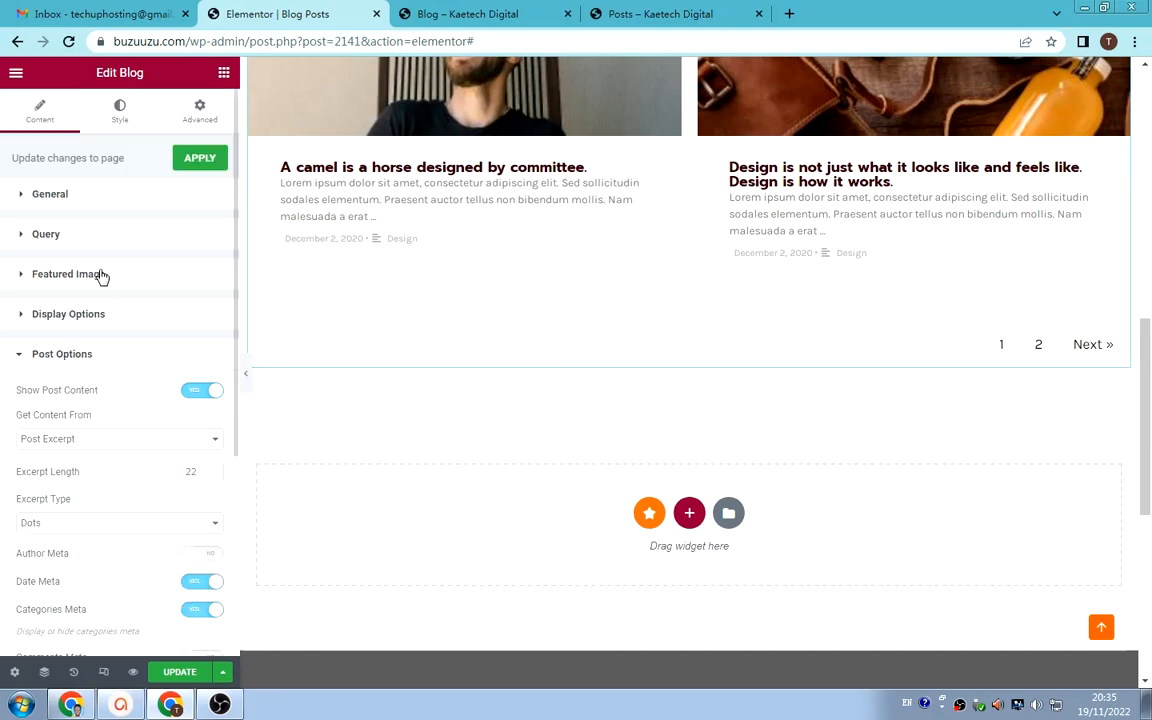
{"action": "scroll", "coordinate": [96, 440], "scroll_direction": "down", "scroll_amount": 2}
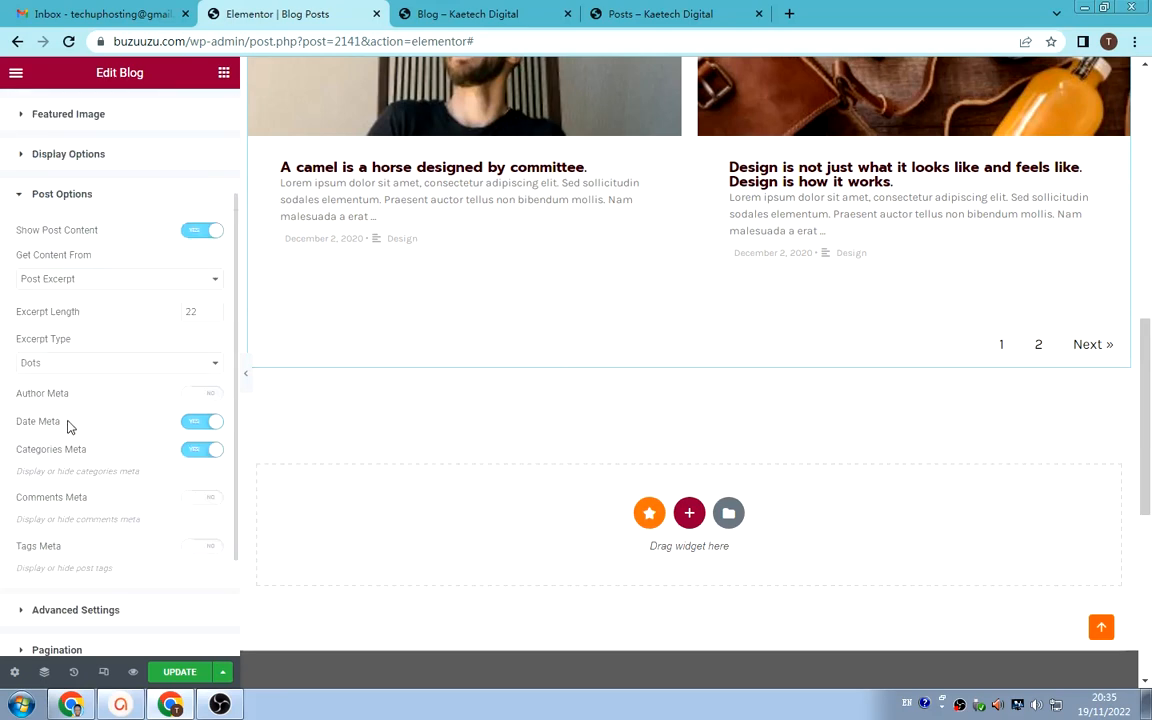
{"action": "scroll", "coordinate": [70, 430], "scroll_direction": "down", "scroll_amount": 2}
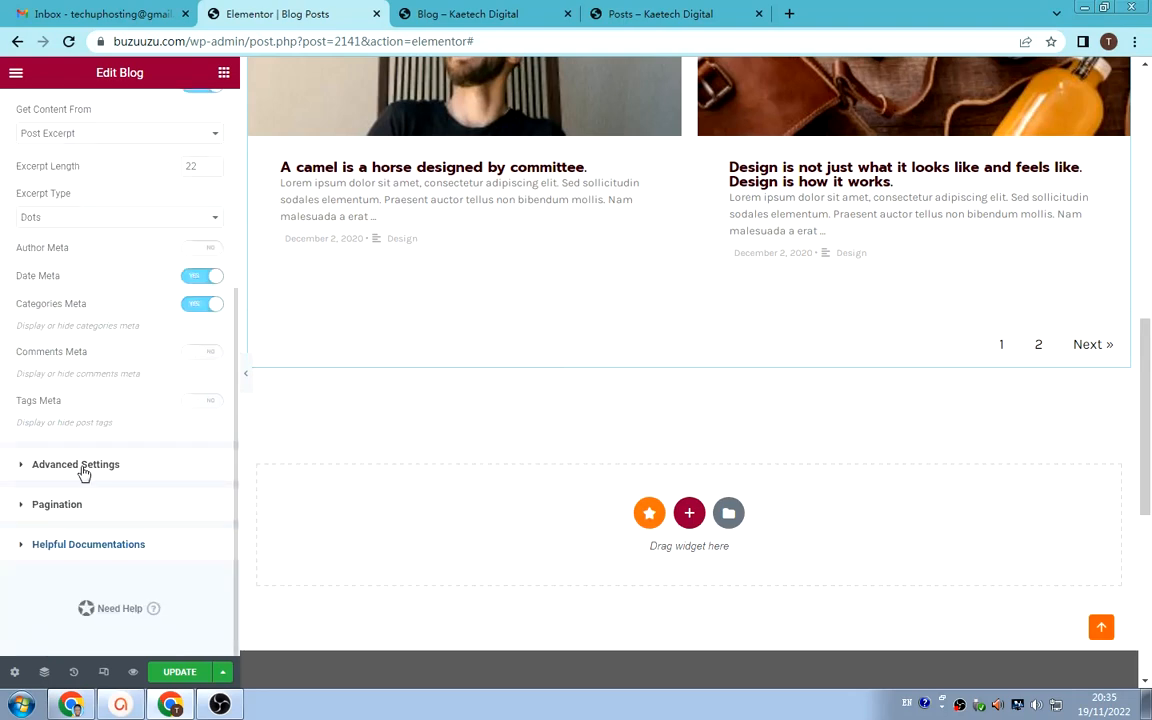
{"action": "left_click", "coordinate": [82, 468]}
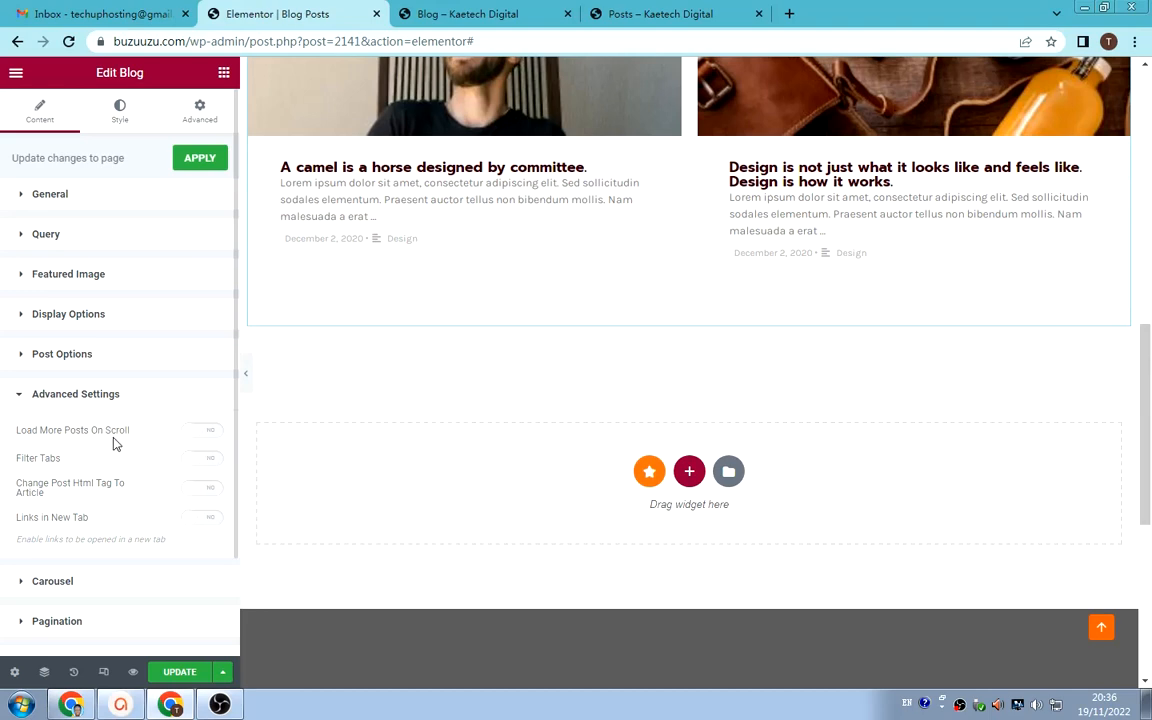
{"action": "left_click", "coordinate": [201, 434]}
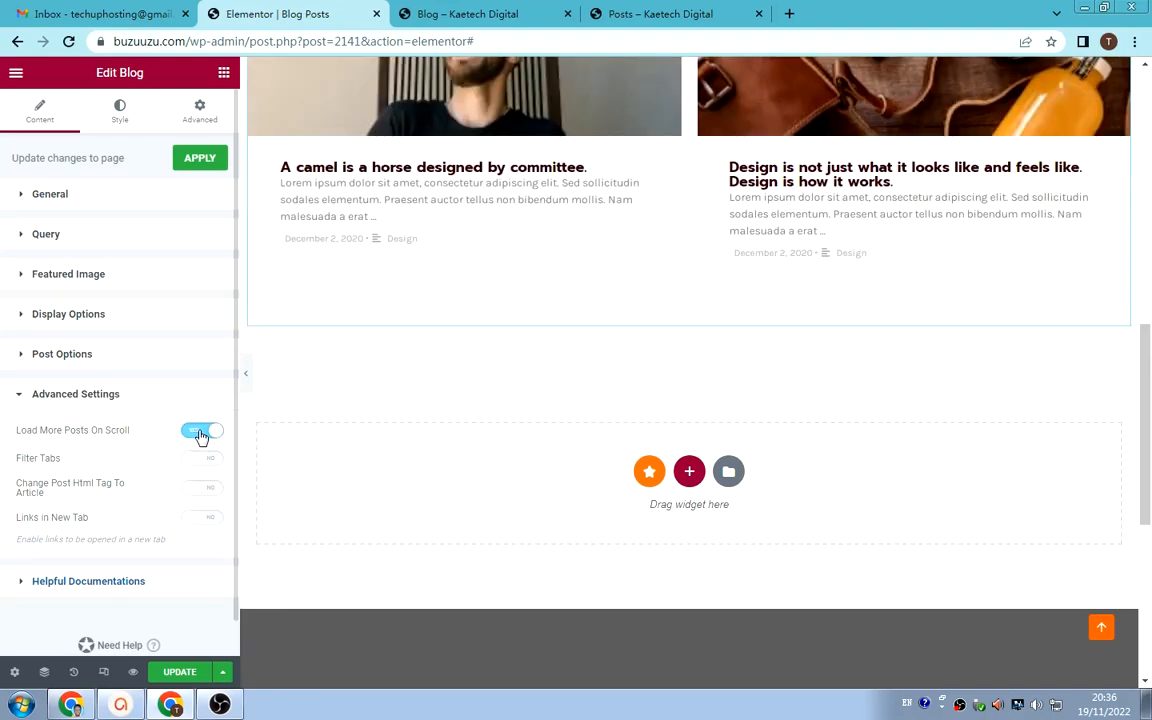
{"action": "scroll", "coordinate": [555, 267], "scroll_direction": "up", "scroll_amount": 5}
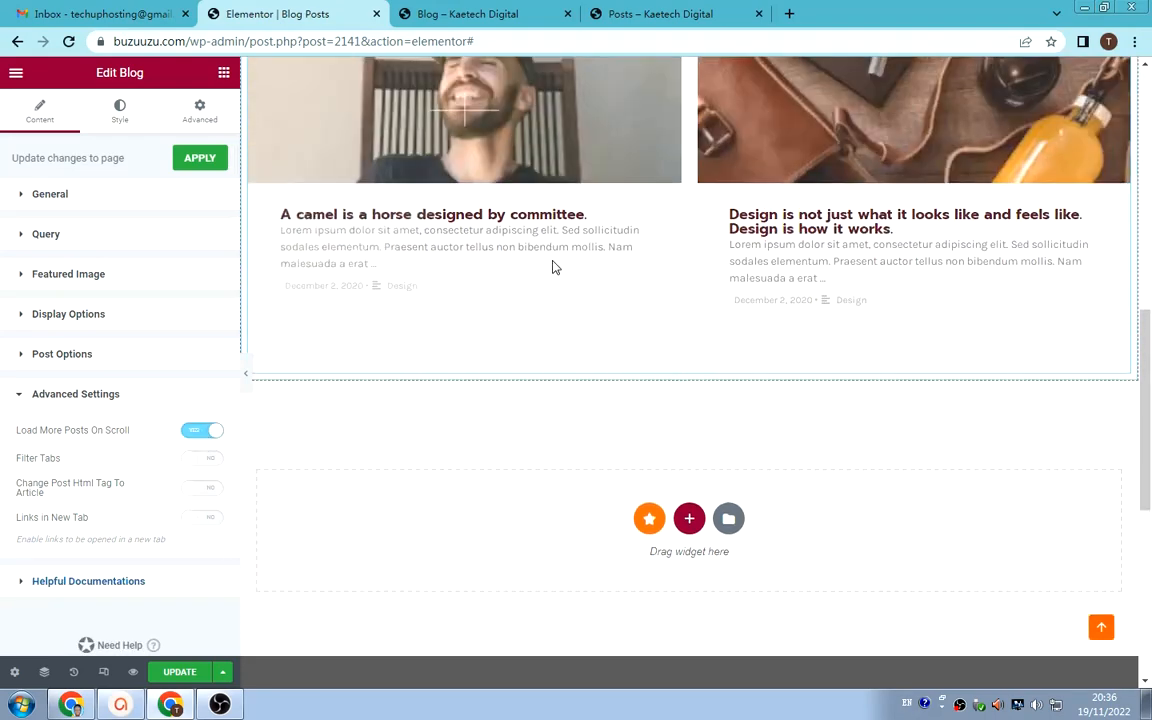
- Check the post grid and disable Load More Posts On Scroll in the blog widget's advanced settings
{"action": "scroll", "coordinate": [555, 273], "scroll_direction": "down", "scroll_amount": 10}
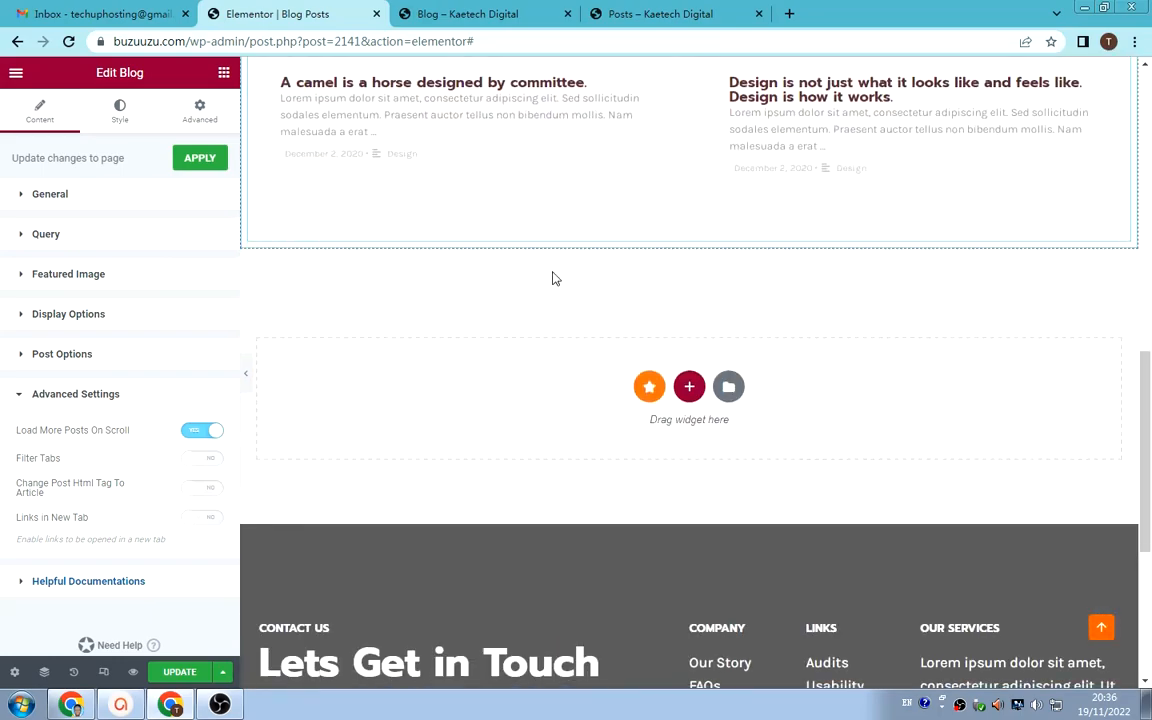
{"action": "scroll", "coordinate": [555, 279], "scroll_direction": "up", "scroll_amount": 10}
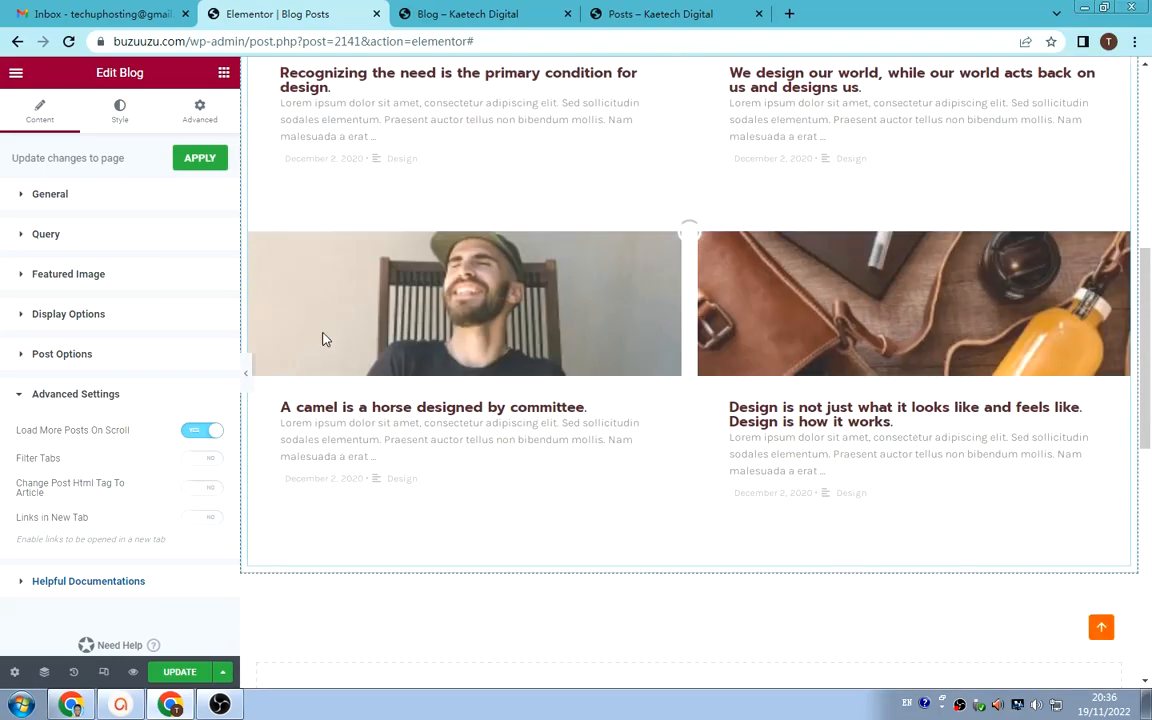
{"action": "left_click", "coordinate": [190, 433]}
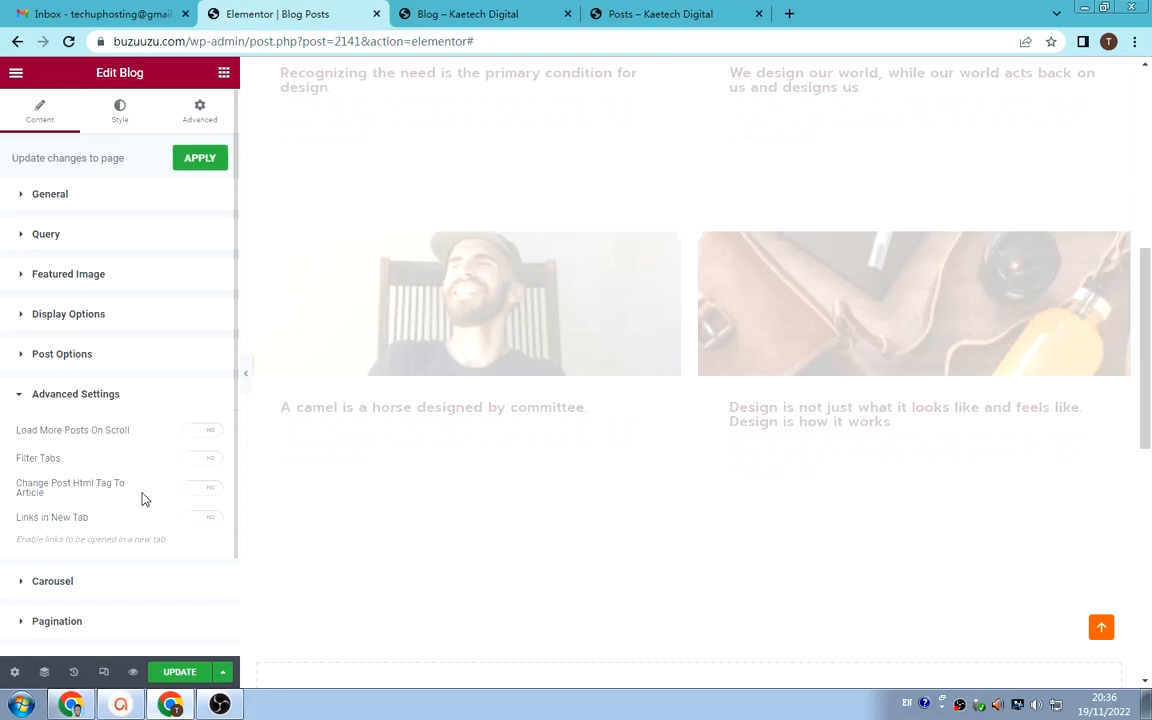
- Re-enable pagination for the blog posts so page links are shown below the grid
{"action": "scroll", "coordinate": [142, 498], "scroll_direction": "down", "scroll_amount": 1}
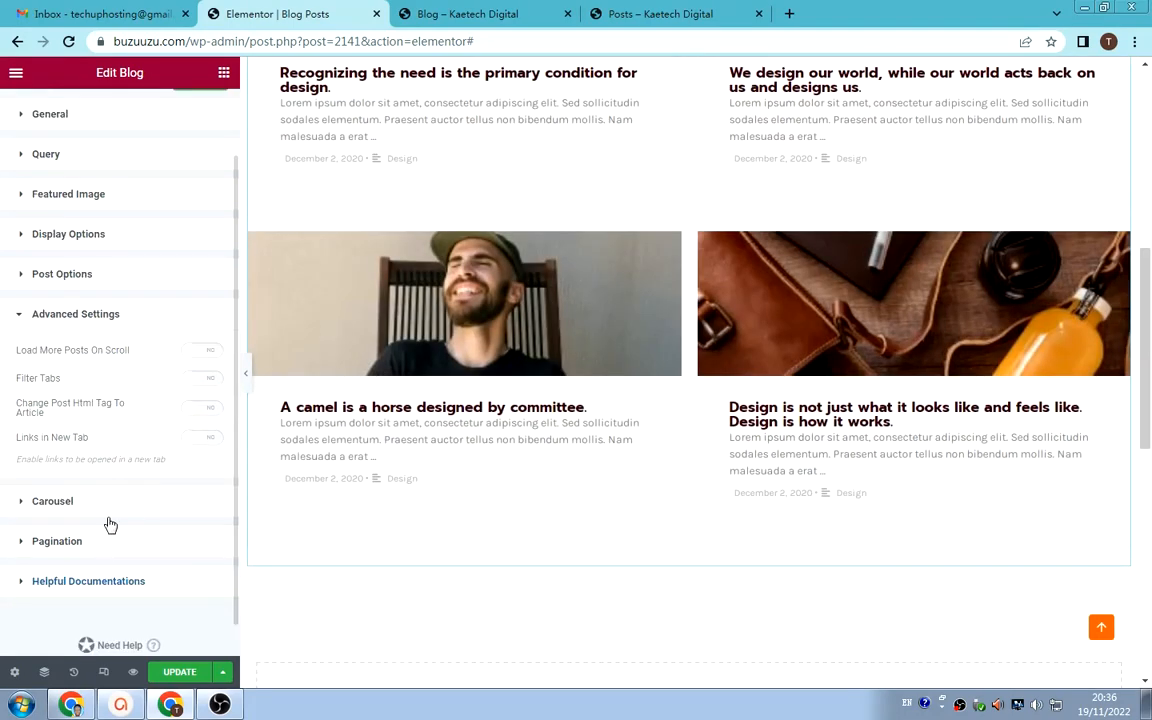
{"action": "left_click", "coordinate": [95, 503]}
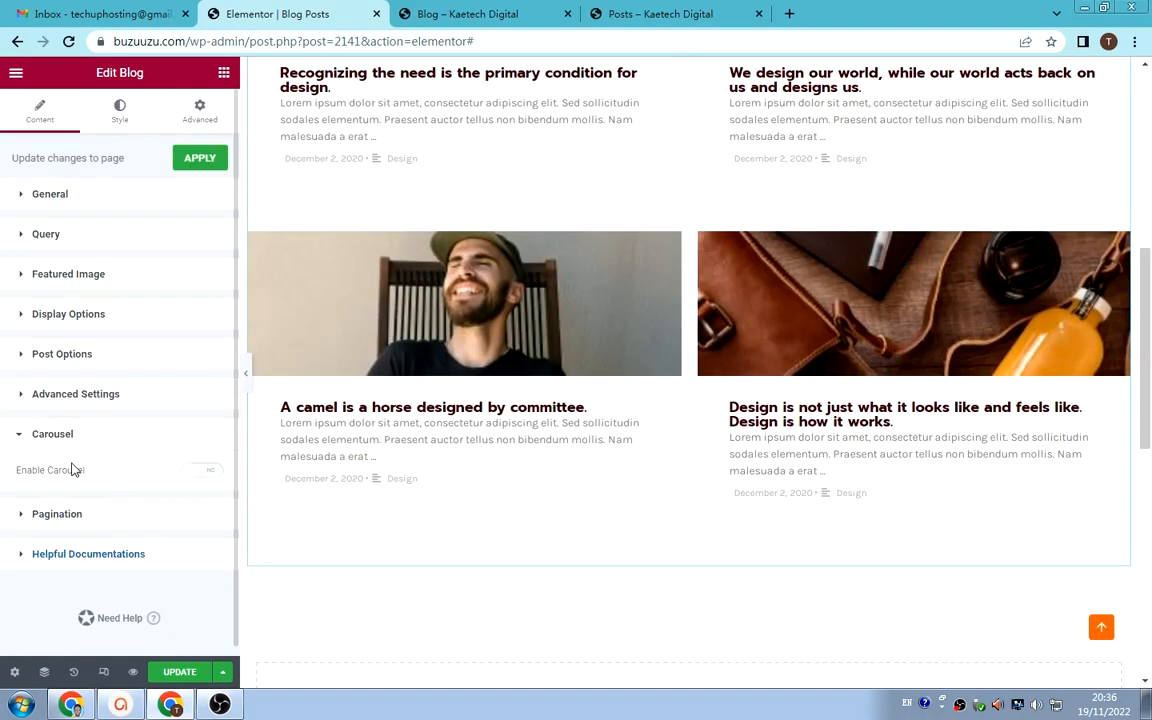
{"action": "left_click", "coordinate": [118, 430]}
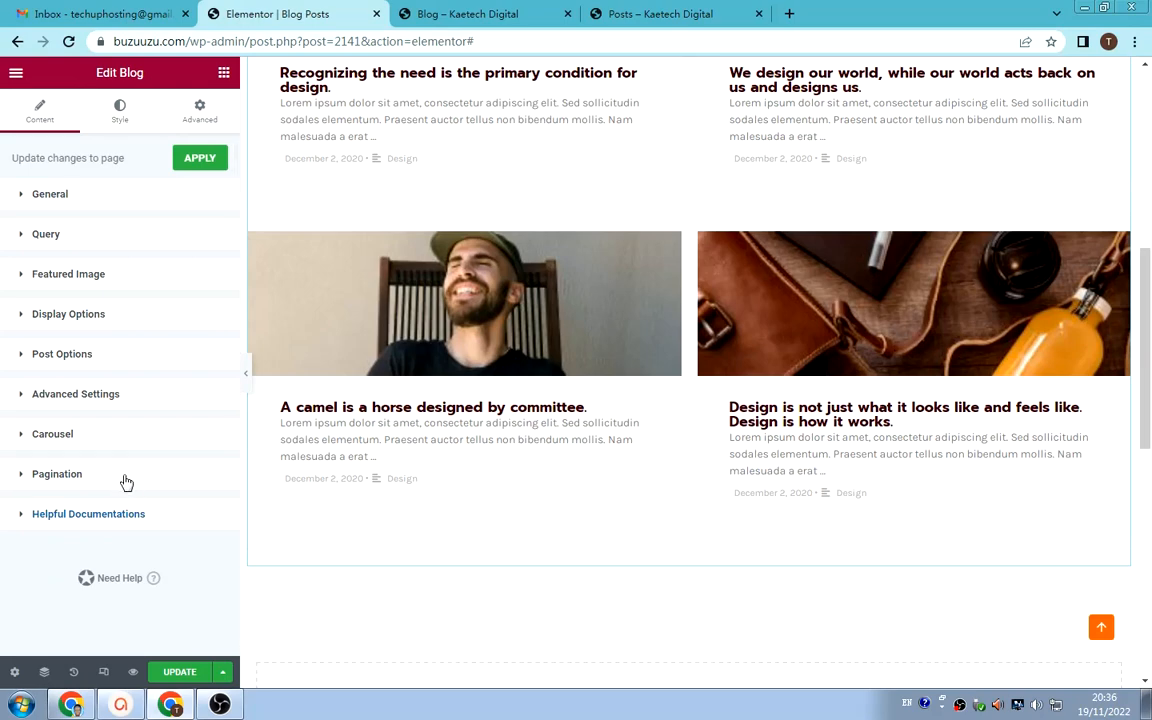
{"action": "left_click", "coordinate": [123, 478]}
{"action": "left_click", "coordinate": [203, 510]}
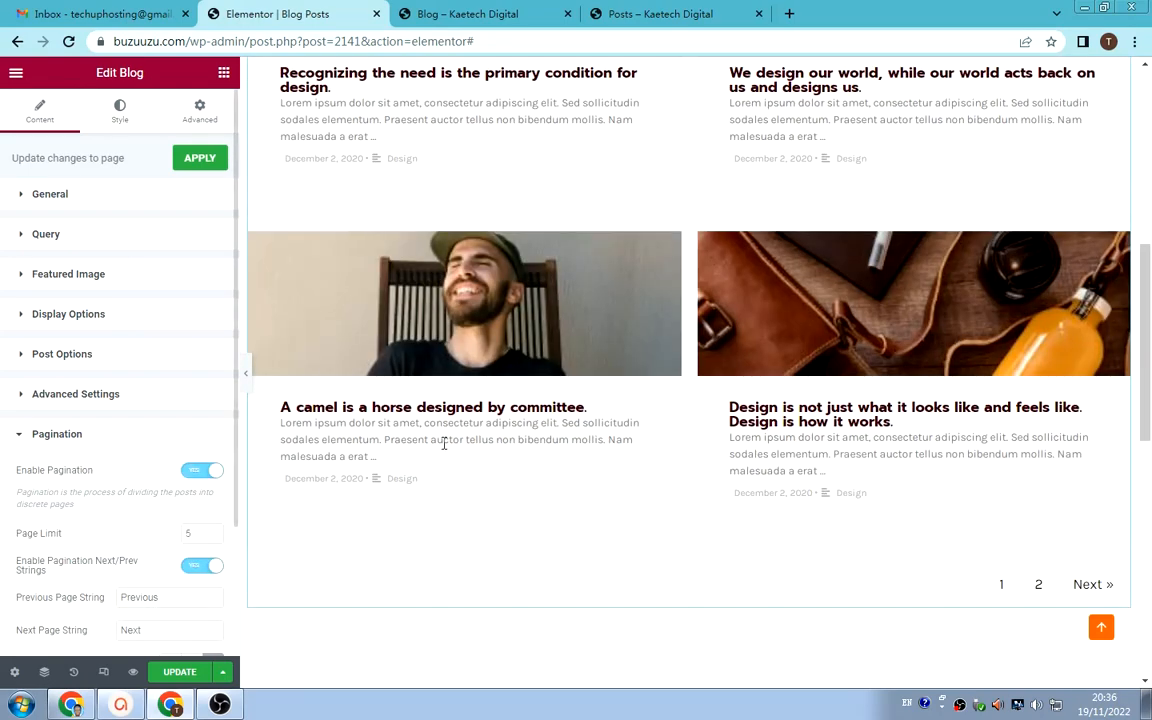
- Review the paginated post grid and save the changes to the page
{"action": "scroll", "coordinate": [576, 383], "scroll_direction": "up", "scroll_amount": 3}
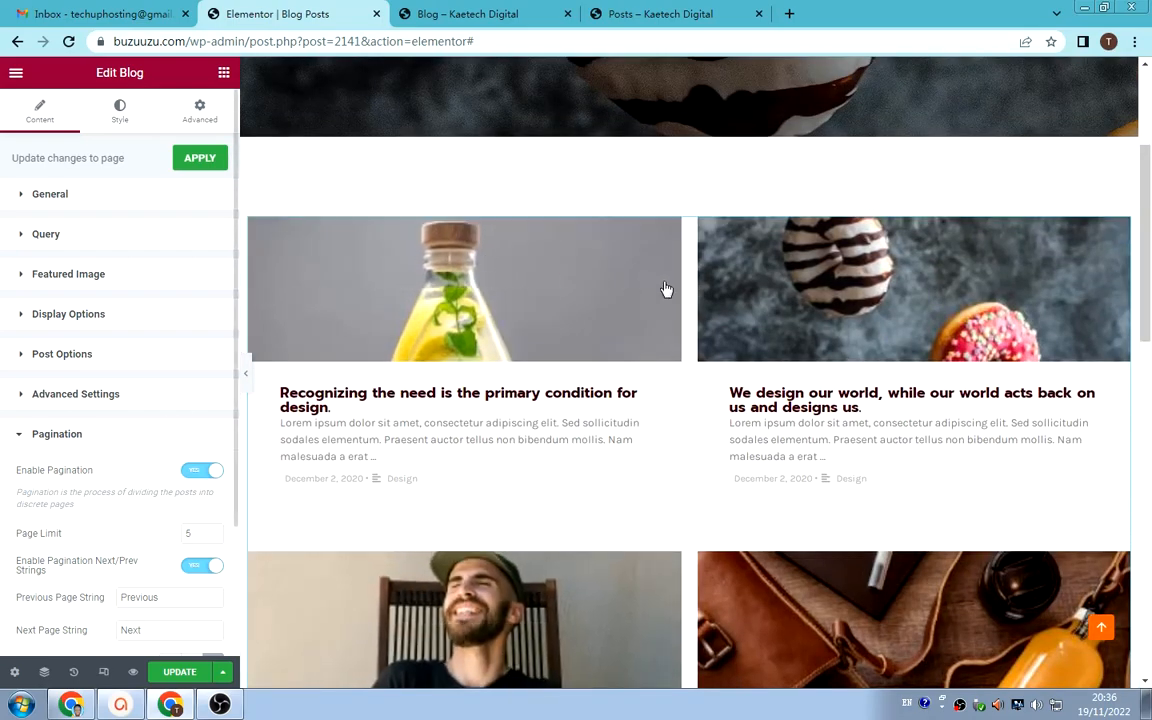
{"action": "scroll", "coordinate": [663, 485], "scroll_direction": "down", "scroll_amount": 2}
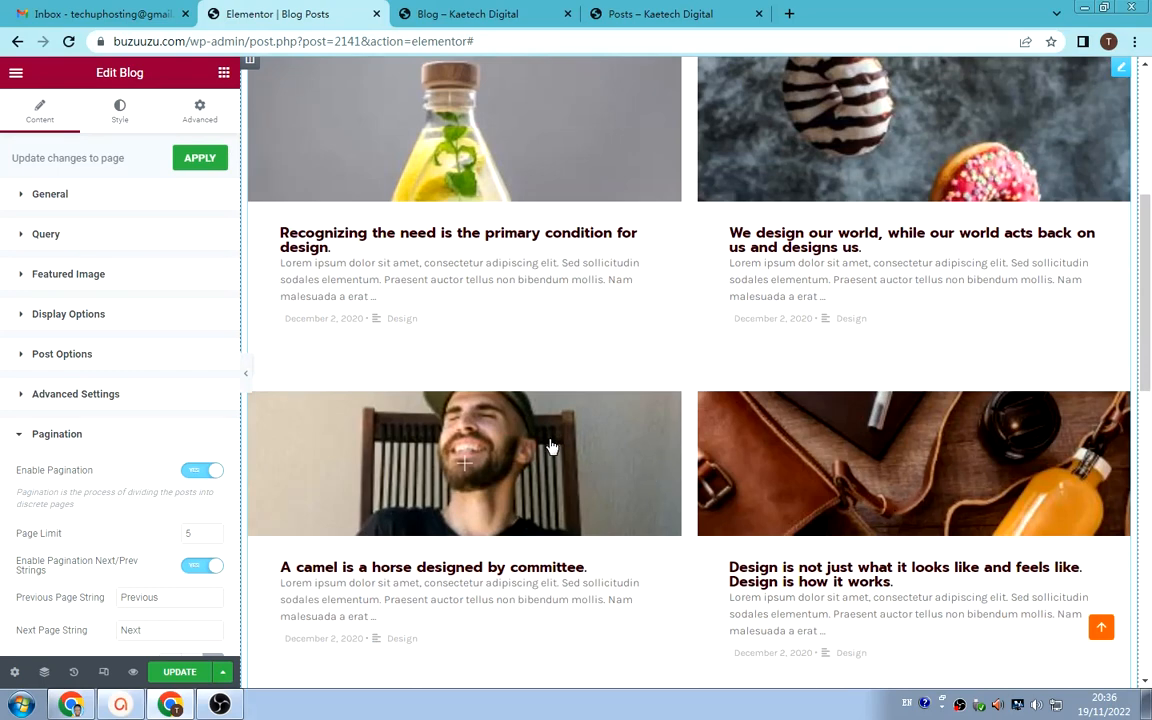
{"action": "scroll", "coordinate": [549, 453], "scroll_direction": "up", "scroll_amount": 3}
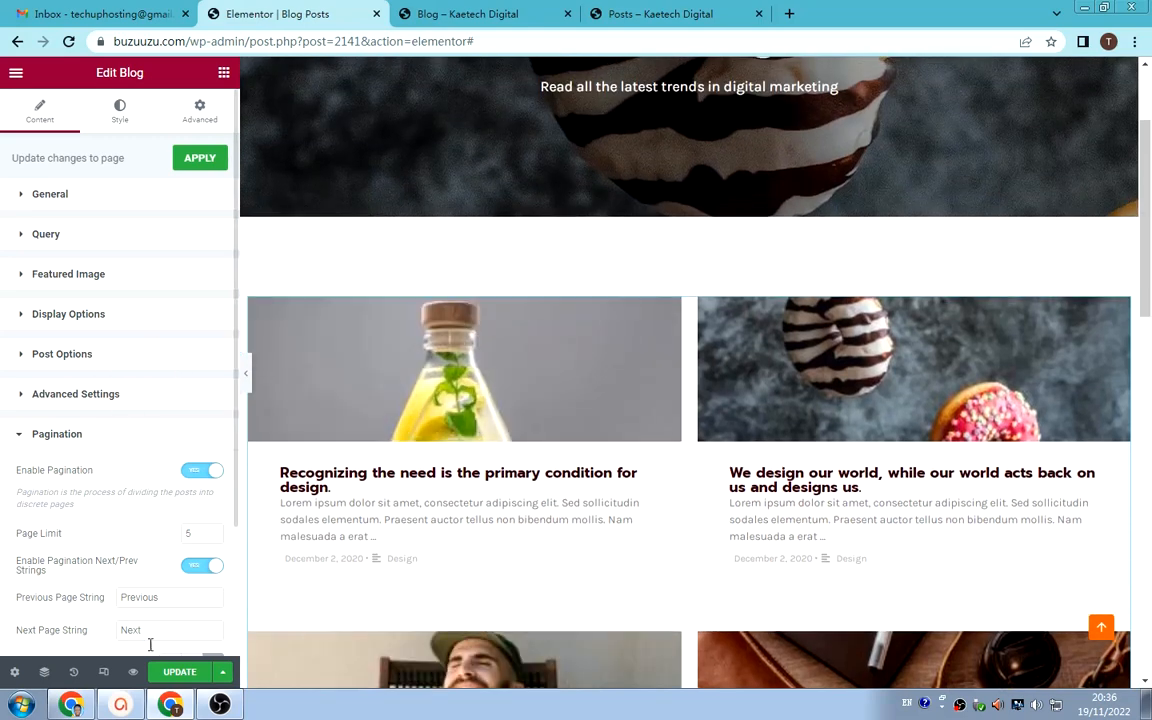
{"action": "left_click", "coordinate": [181, 672]}
- Look through the blog widget's image and title styles, and set the post metadata color to black #000000
{"action": "left_click", "coordinate": [121, 112]}
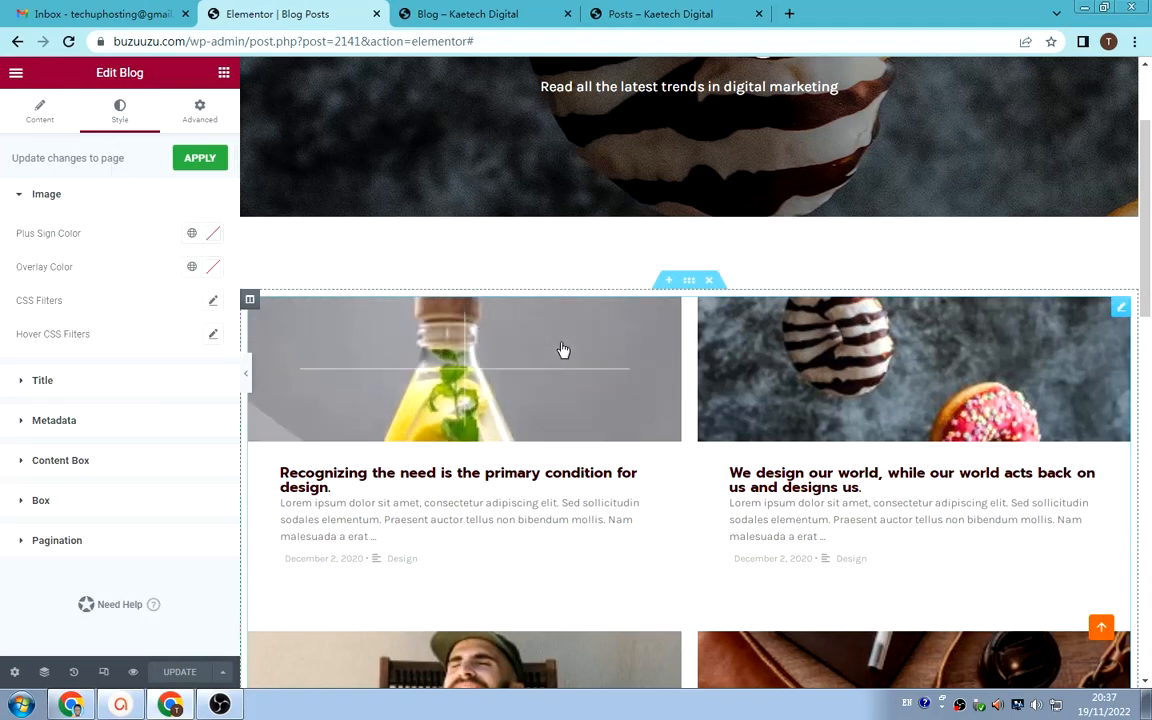
{"action": "scroll", "coordinate": [562, 350], "scroll_direction": "down", "scroll_amount": 2}
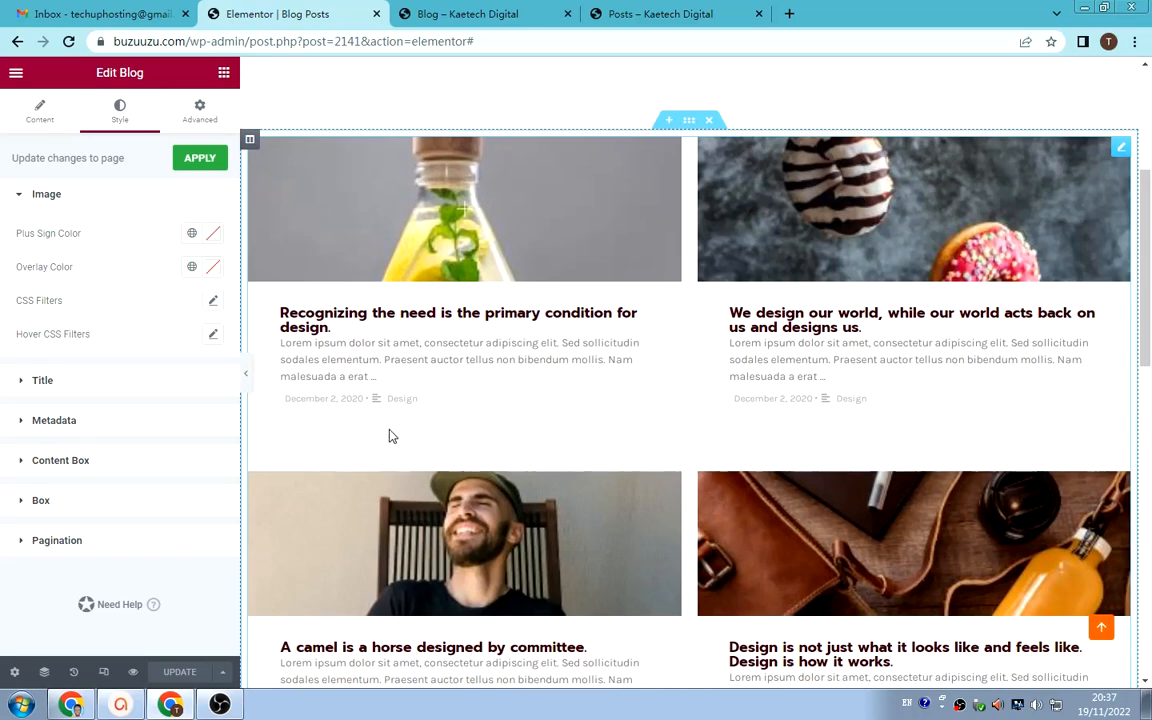
{"action": "left_click", "coordinate": [84, 384]}
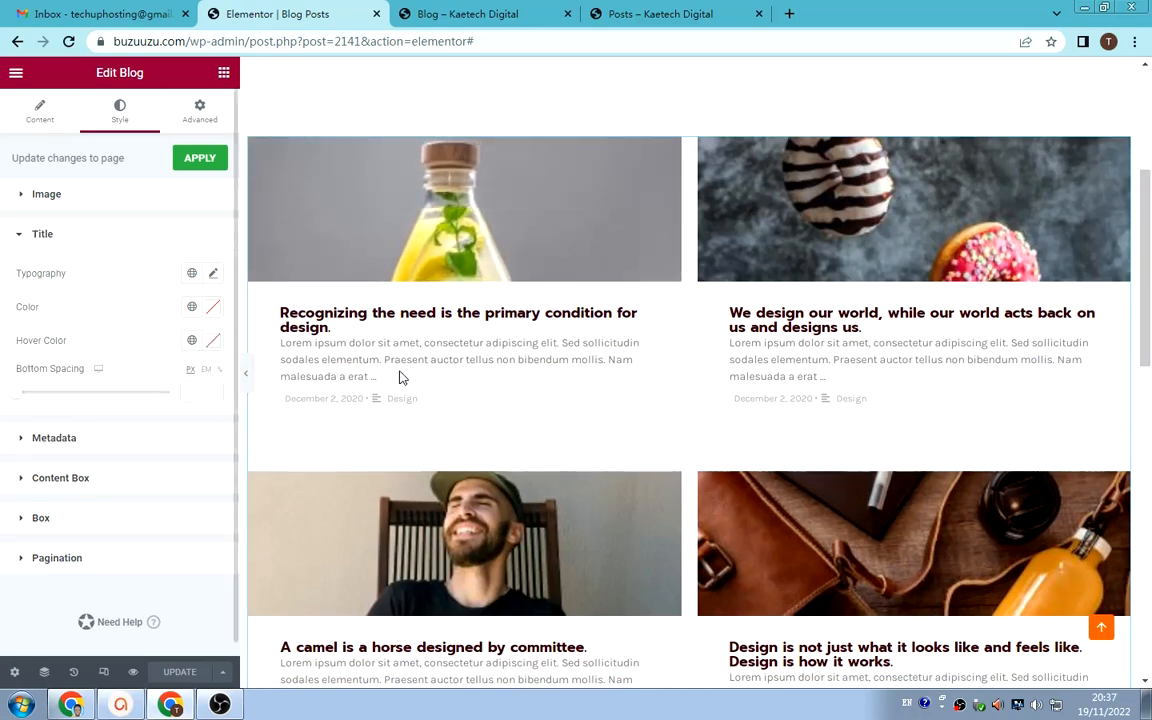
{"action": "left_click", "coordinate": [77, 237]}
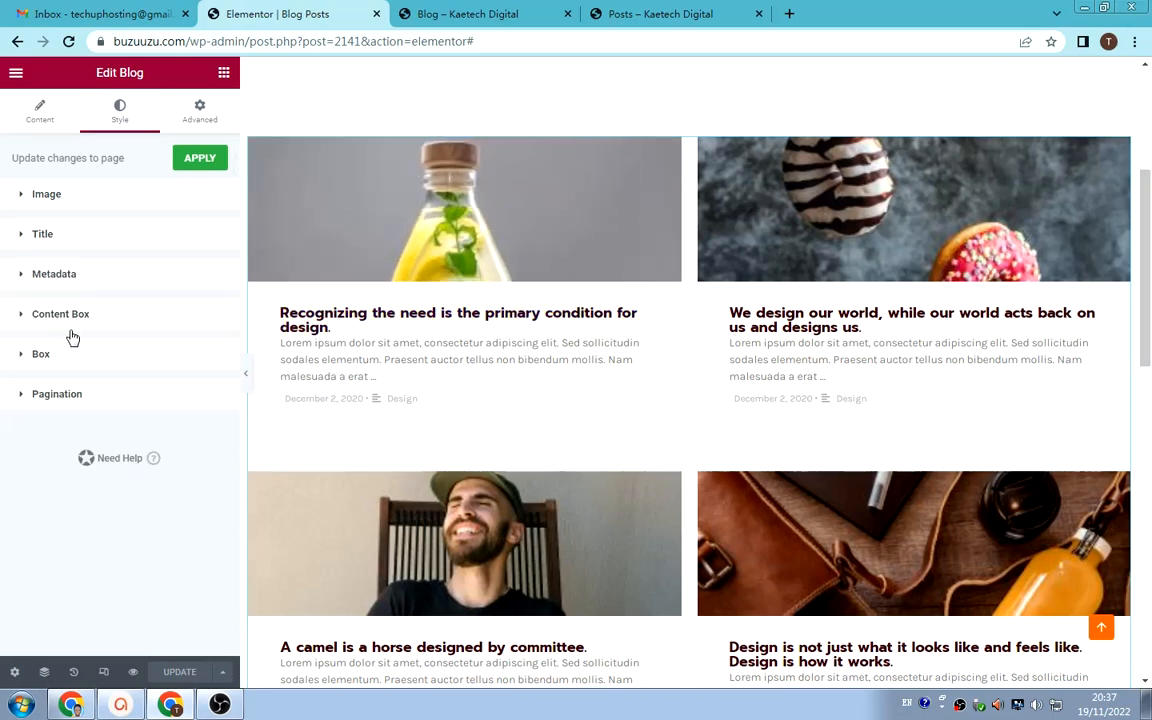
{"action": "left_click", "coordinate": [118, 282]}
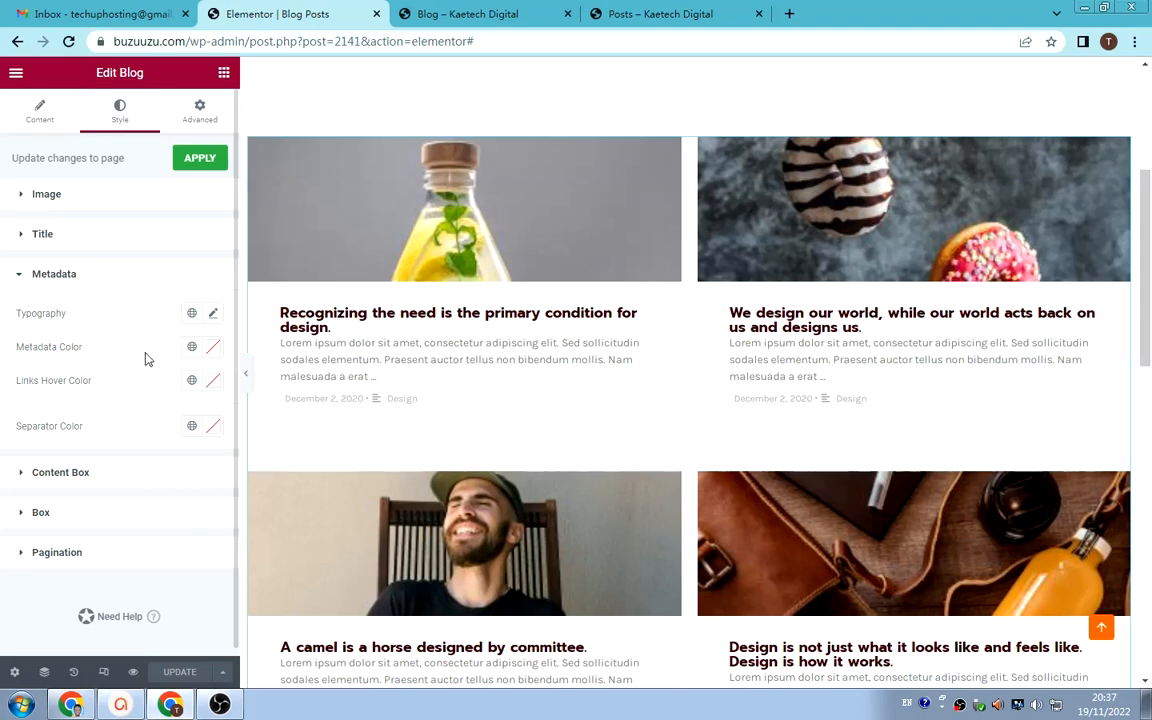
{"action": "left_click", "coordinate": [216, 348]}
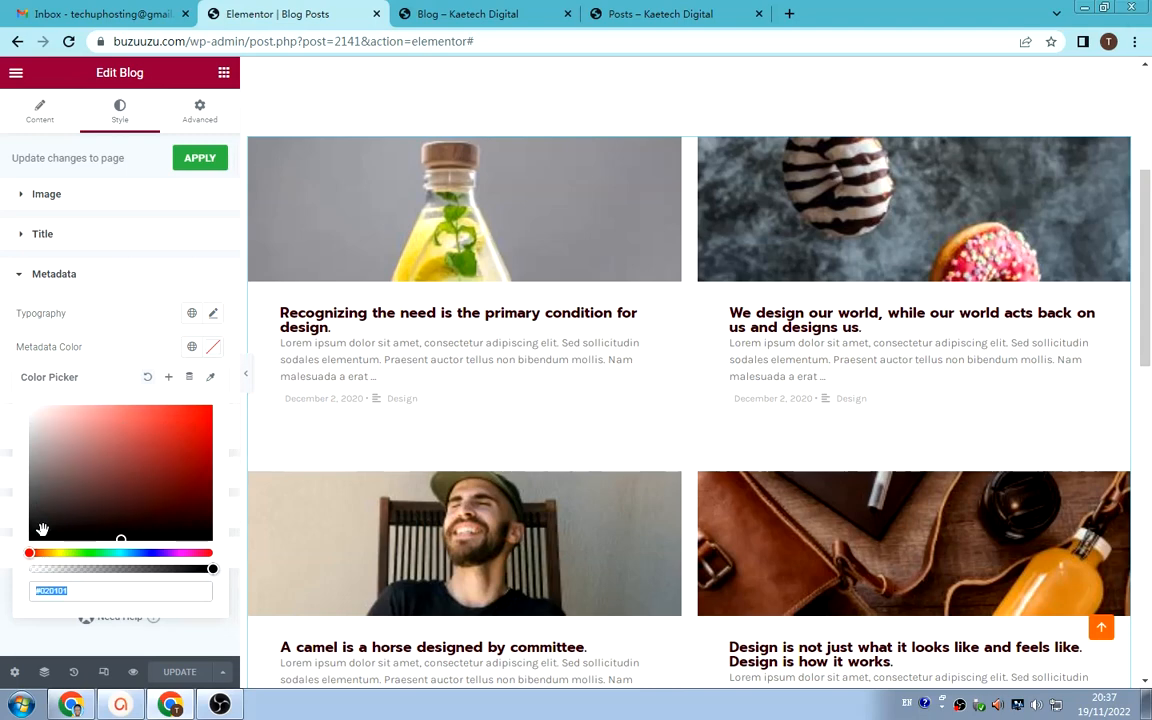
{"action": "left_click_drag", "start_coordinate": [41, 527], "coordinate": [21, 560]}
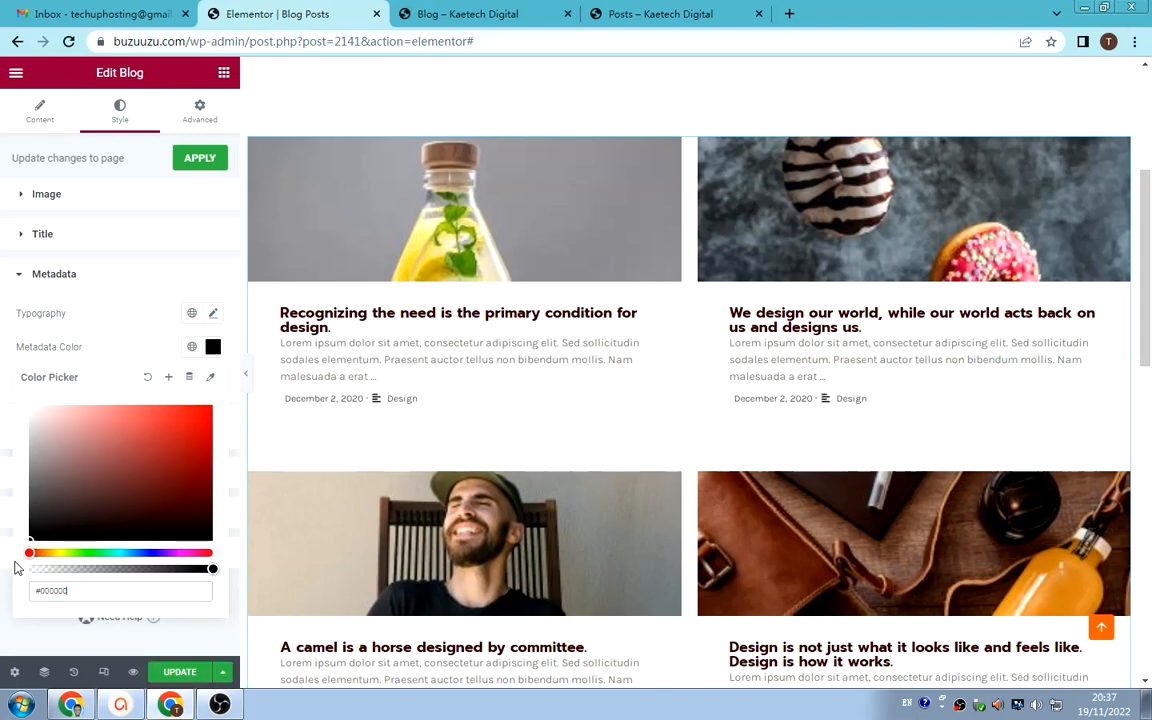
{"action": "left_click", "coordinate": [137, 320]}
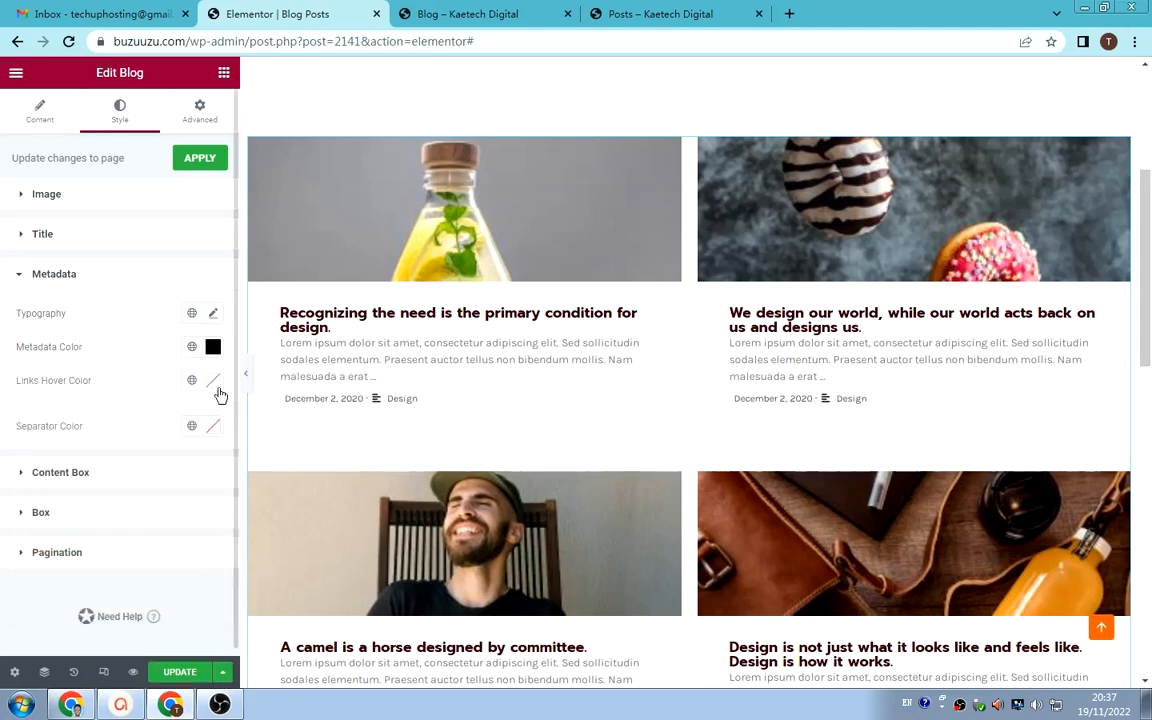
- Set the metadata links hover color to orange #FF8000
{"action": "left_click", "coordinate": [214, 382]}
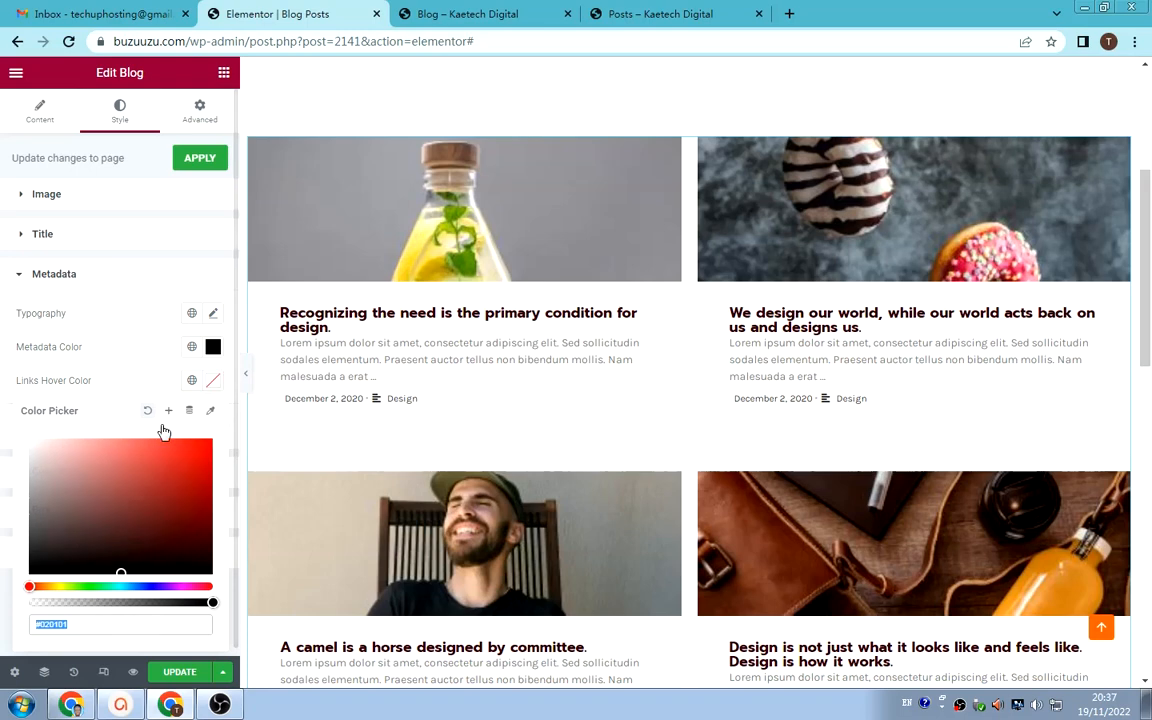
{"action": "left_click", "coordinate": [46, 586]}
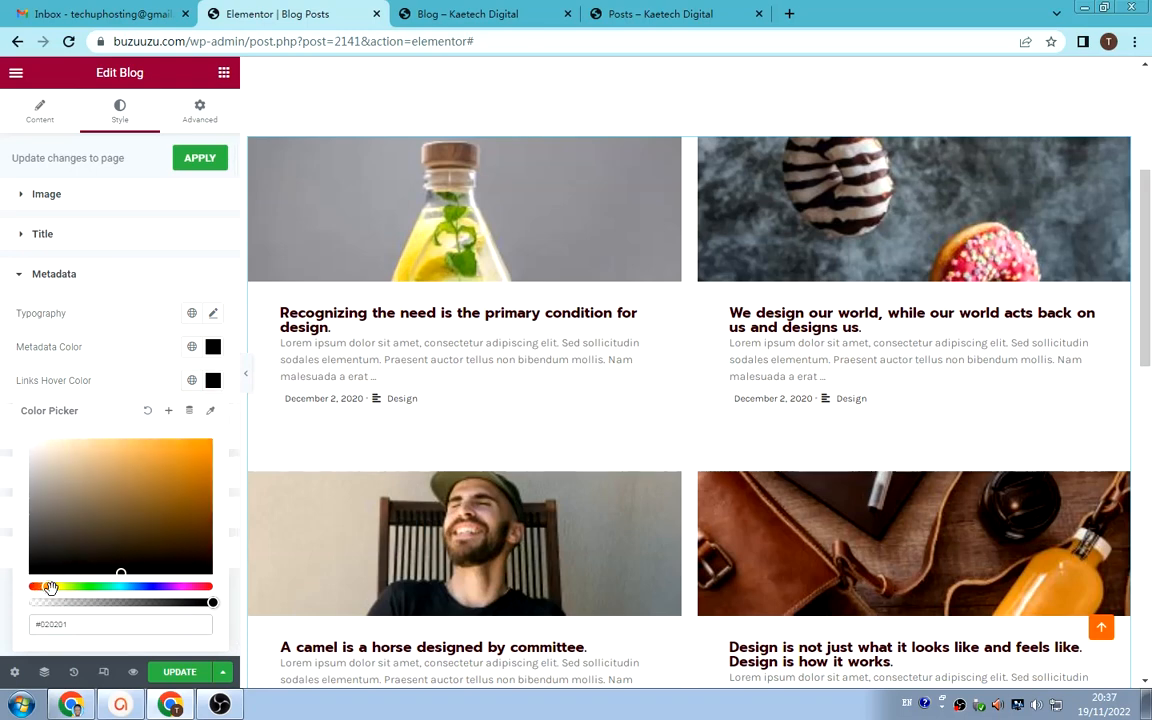
{"action": "left_click_drag", "start_coordinate": [48, 588], "coordinate": [41, 585]}
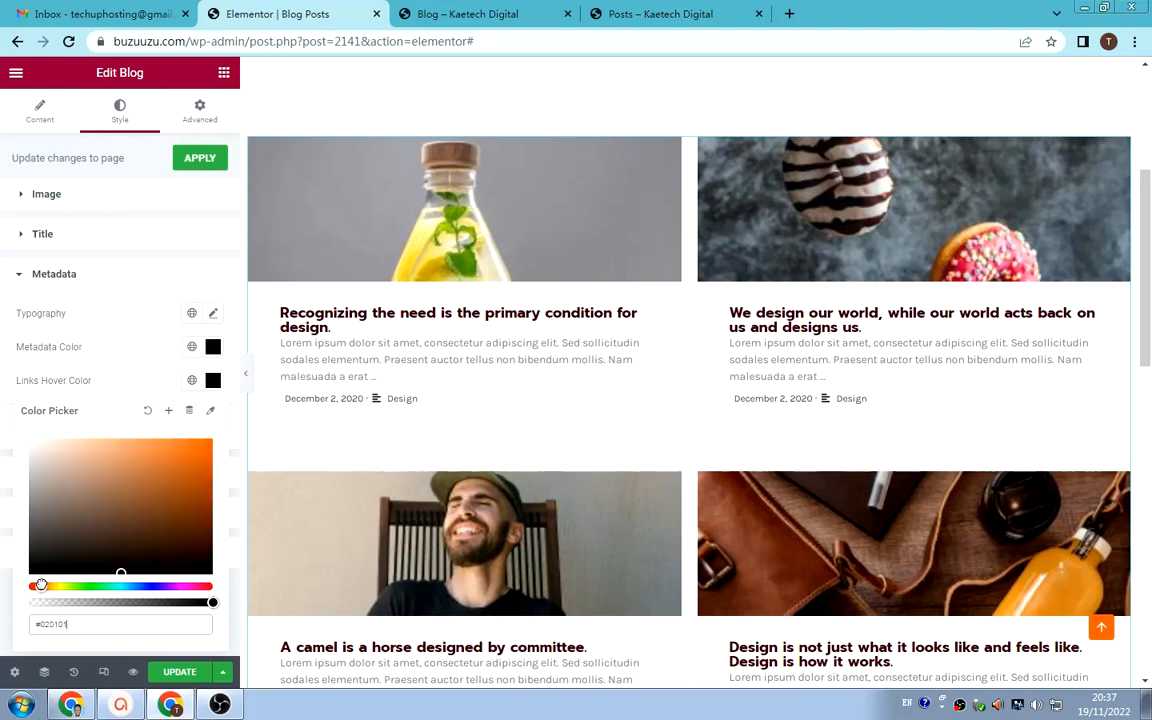
{"action": "left_click", "coordinate": [209, 441]}
{"action": "left_click_drag", "start_coordinate": [77, 627], "coordinate": [62, 622]}
{"action": "key", "text": "BackSpace"}
{"action": "key", "text": "BackSpace"}
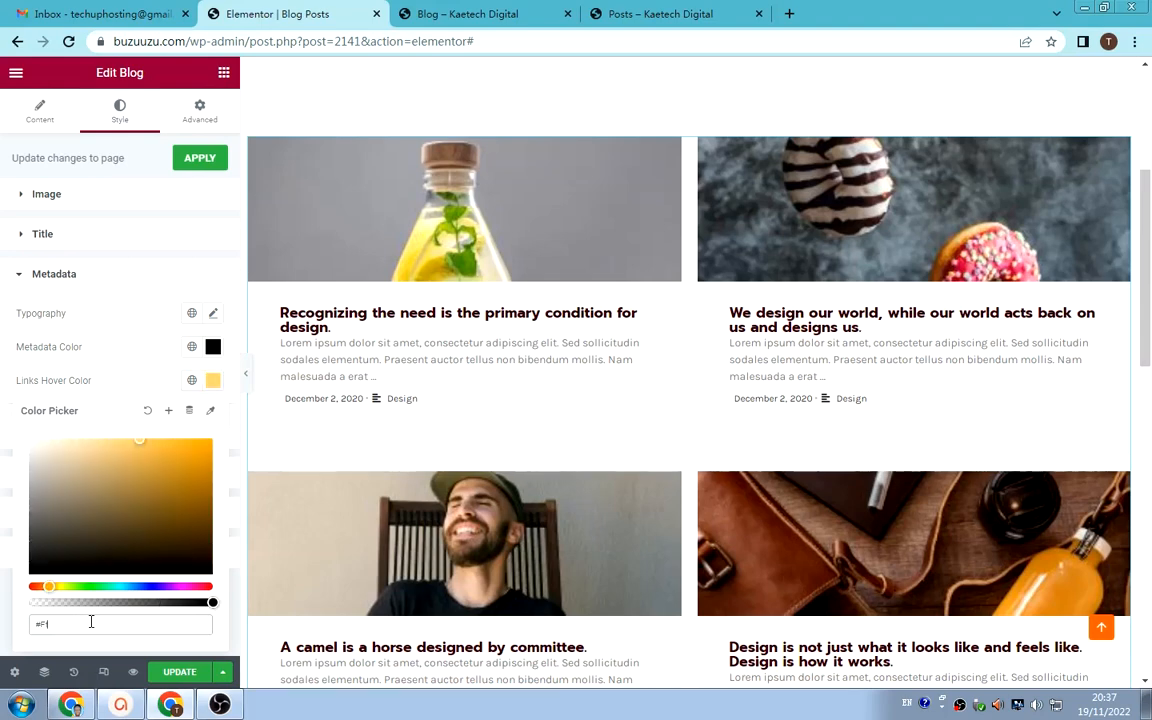
{"action": "type", "text": "f800"}
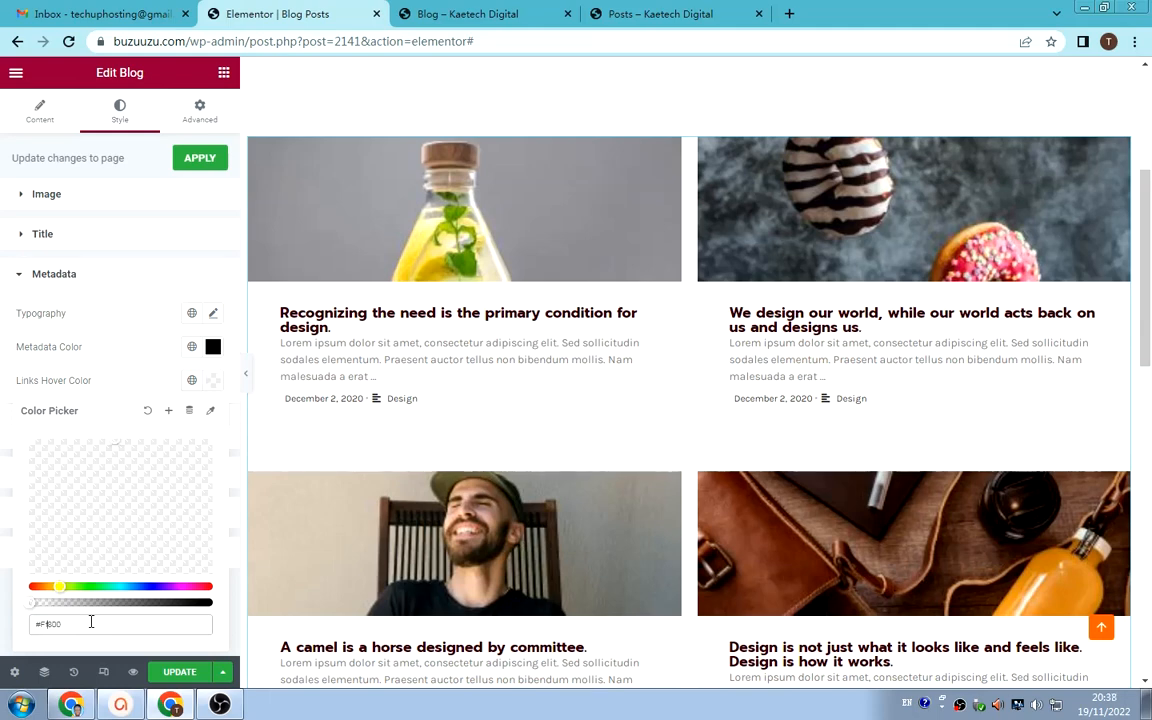
{"action": "type", "text": "f"}
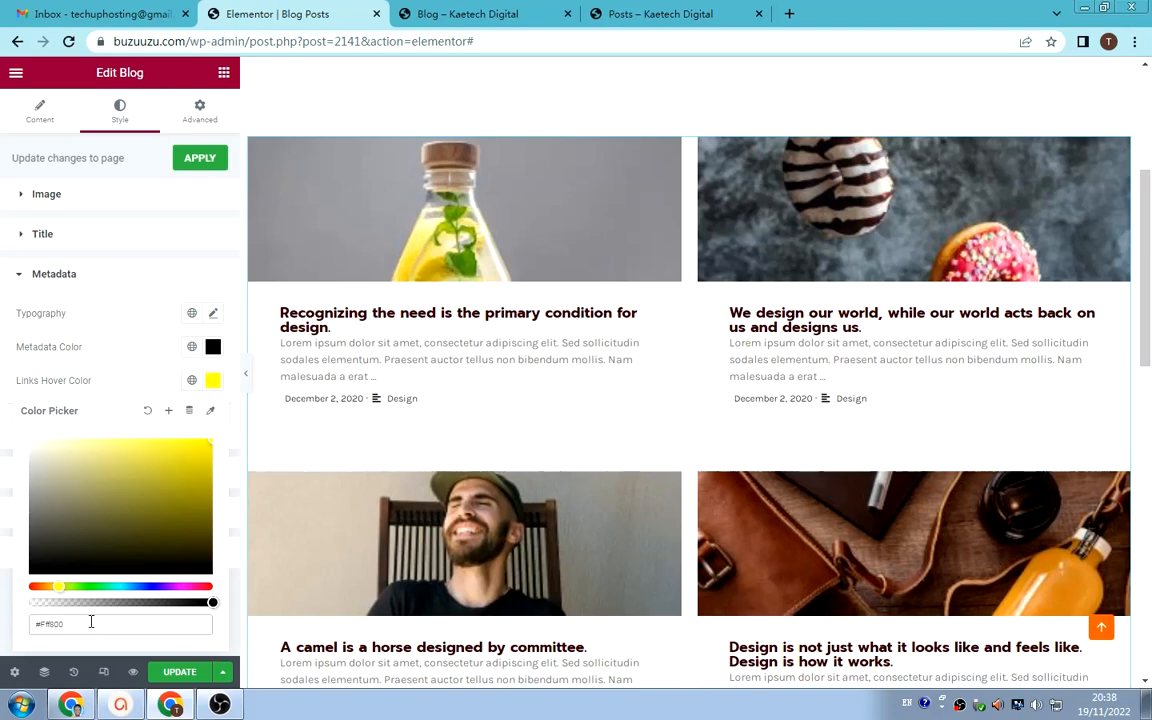
{"action": "type", "text": "0"}
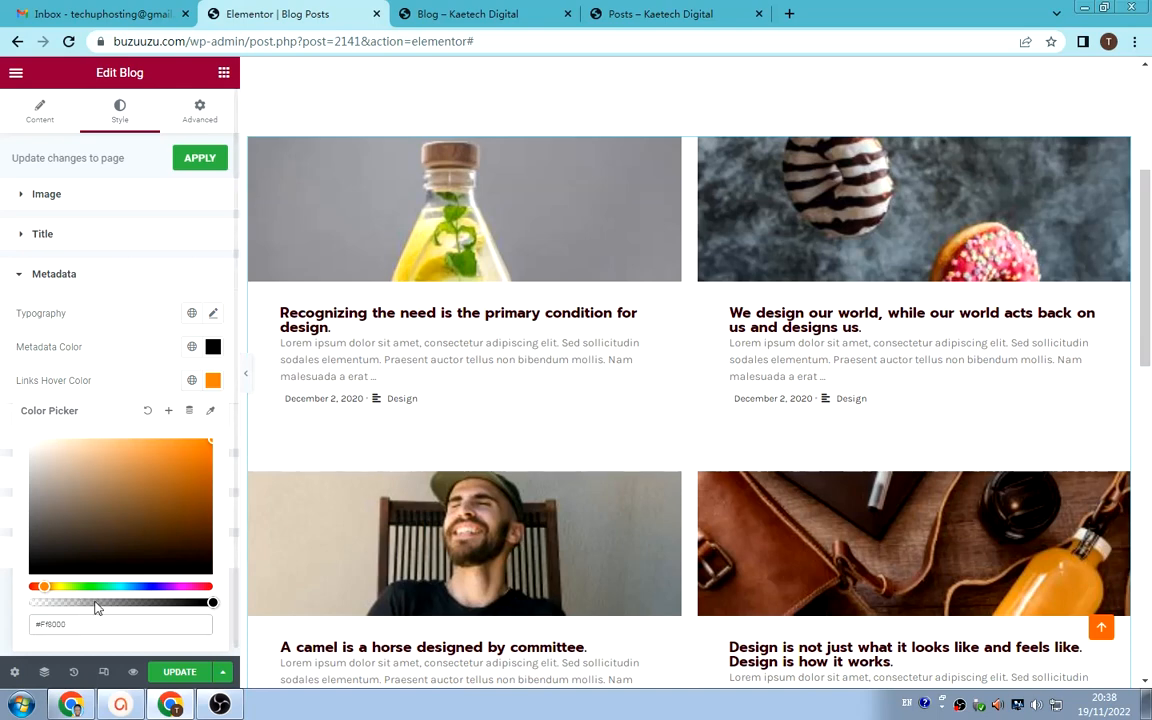
- Copy the hex code of the metadata links hover color and paste it back into the same color value
{"action": "left_click_drag", "start_coordinate": [68, 624], "coordinate": [30, 620]}
{"action": "key", "text": "ctrl+c"}
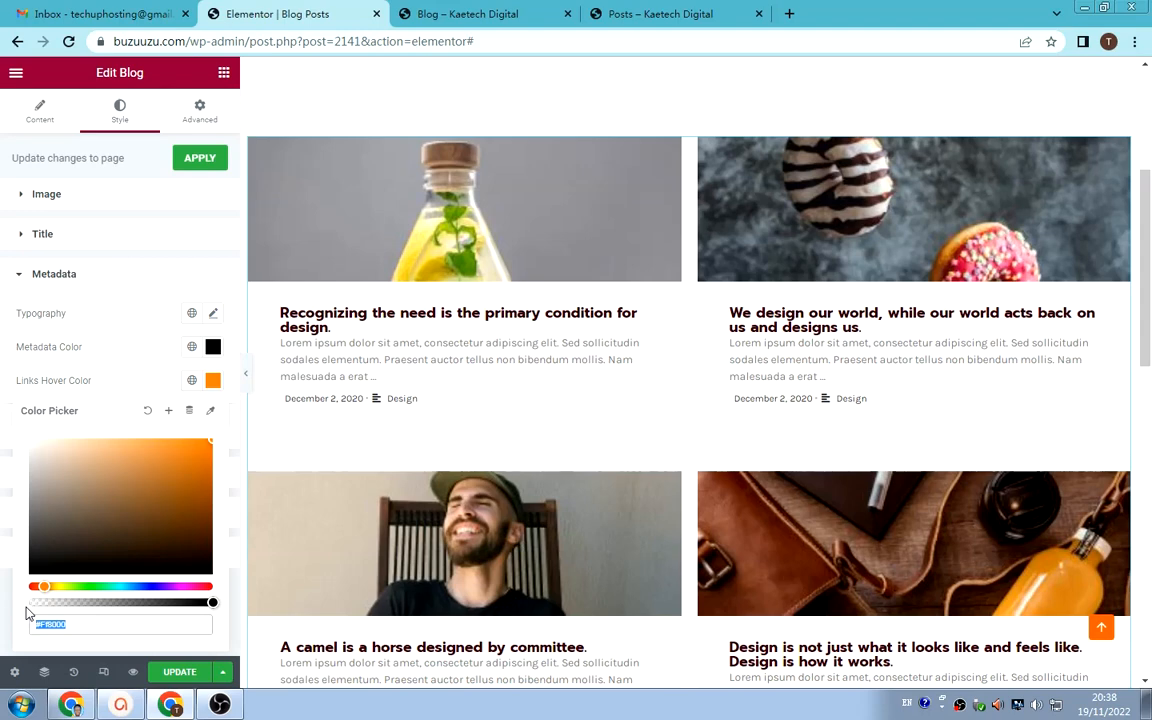
{"action": "key", "text": "BackSpace"}
{"action": "key", "text": "ctrl+v"}
{"action": "left_click", "coordinate": [120, 403]}
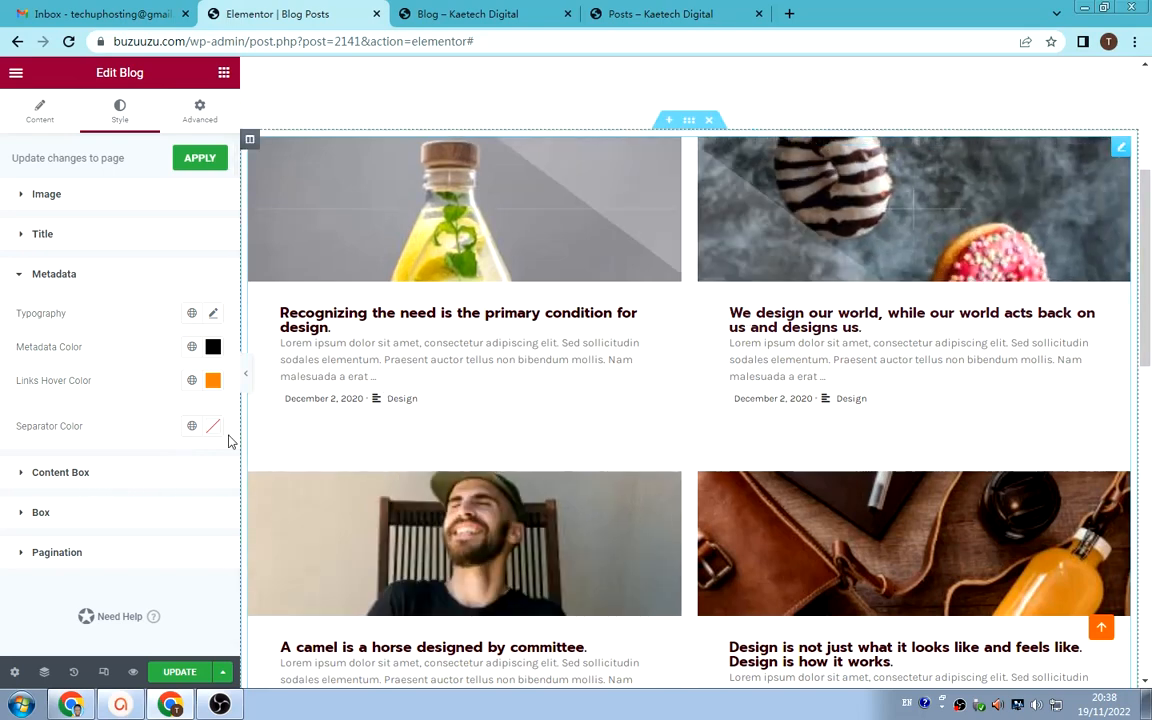
- Set the background color of the posts' content box to white #FFFFFF
{"action": "left_click", "coordinate": [77, 475]}
{"action": "scroll", "coordinate": [85, 455], "scroll_direction": "down", "scroll_amount": 1}
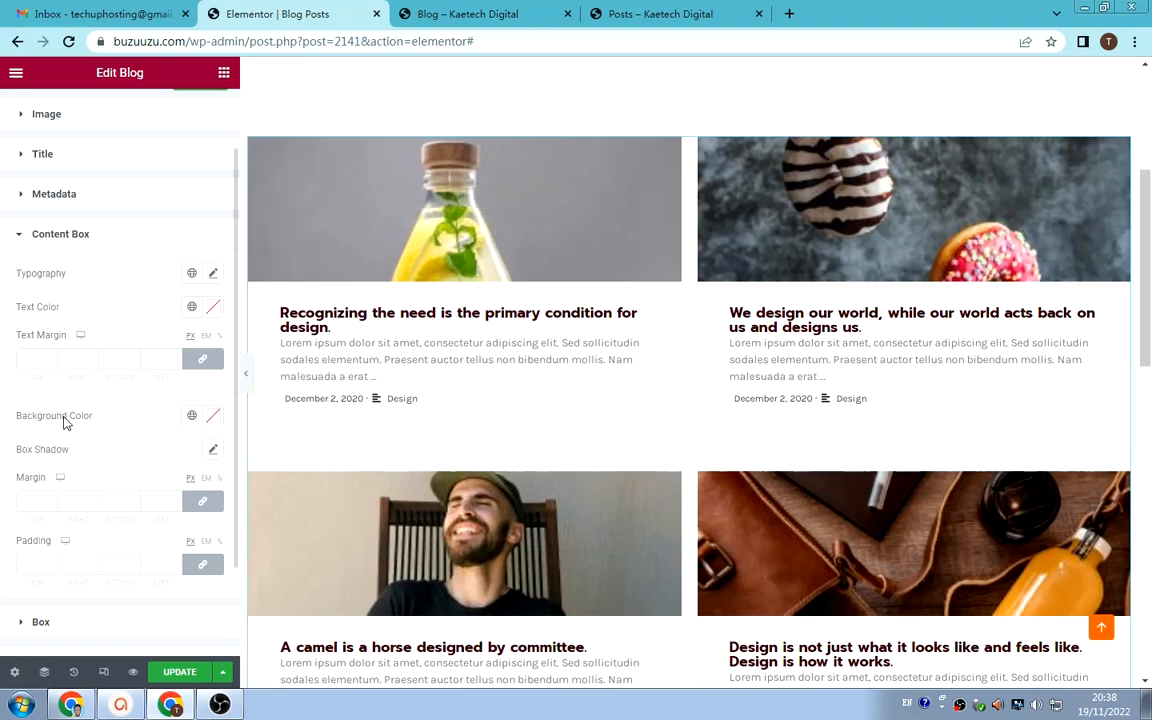
{"action": "left_click", "coordinate": [213, 419]}
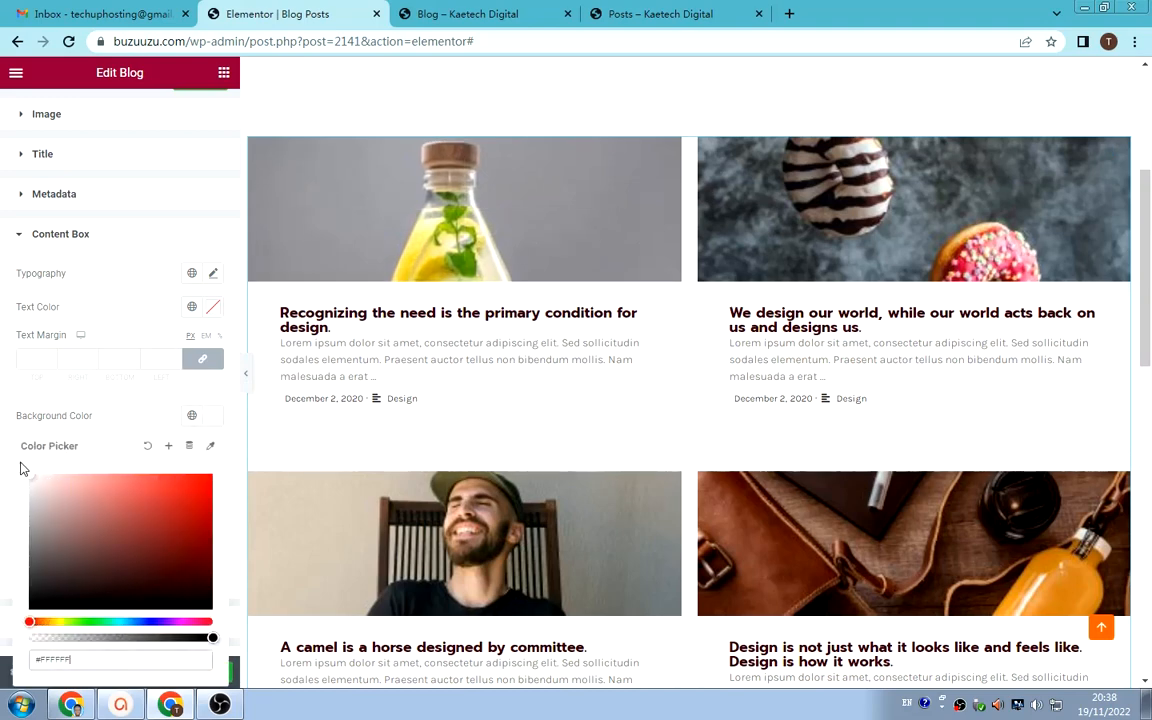
{"action": "left_click", "coordinate": [154, 419]}
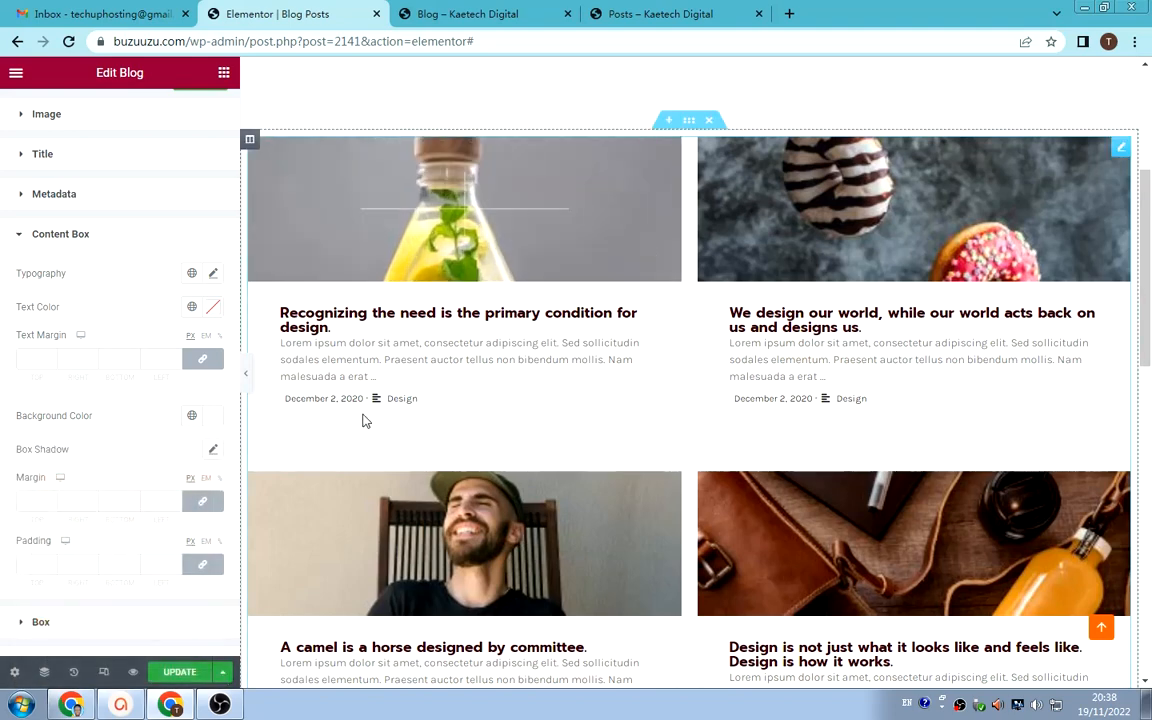
- Set the text color of the posts' content box to black #000000
{"action": "scroll", "coordinate": [117, 482], "scroll_direction": "down", "scroll_amount": 1}
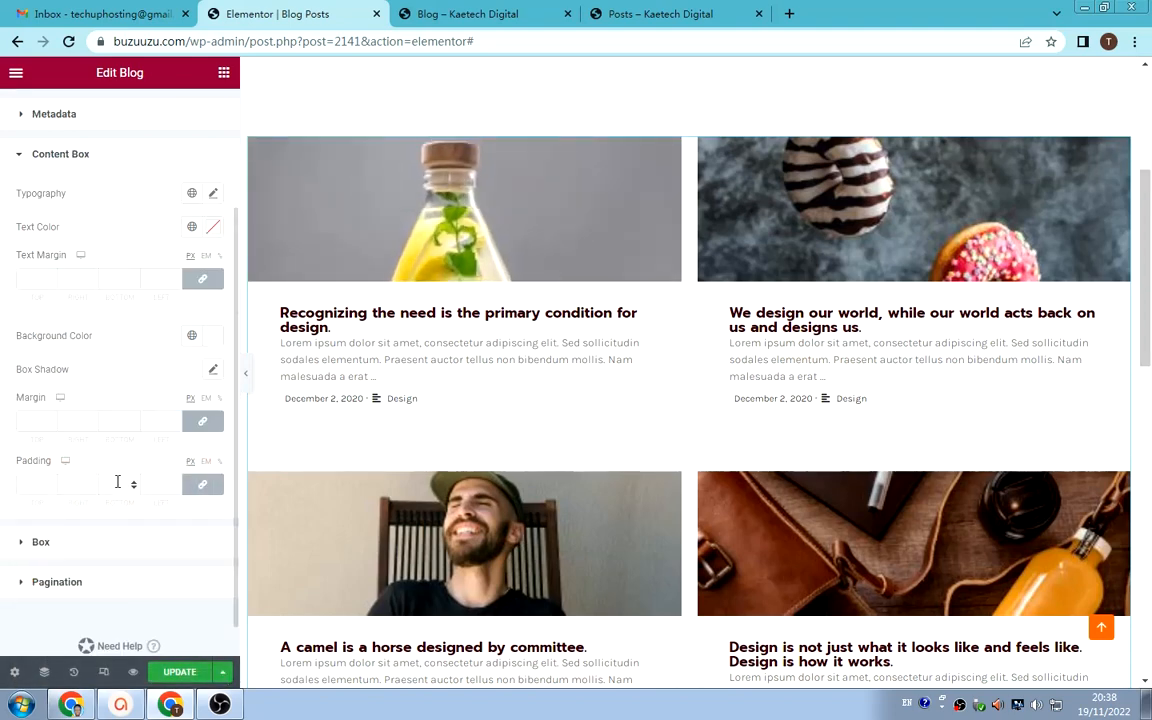
{"action": "scroll", "coordinate": [117, 482], "scroll_direction": "down", "scroll_amount": 1}
{"action": "scroll", "coordinate": [117, 485], "scroll_direction": "up", "scroll_amount": 1}
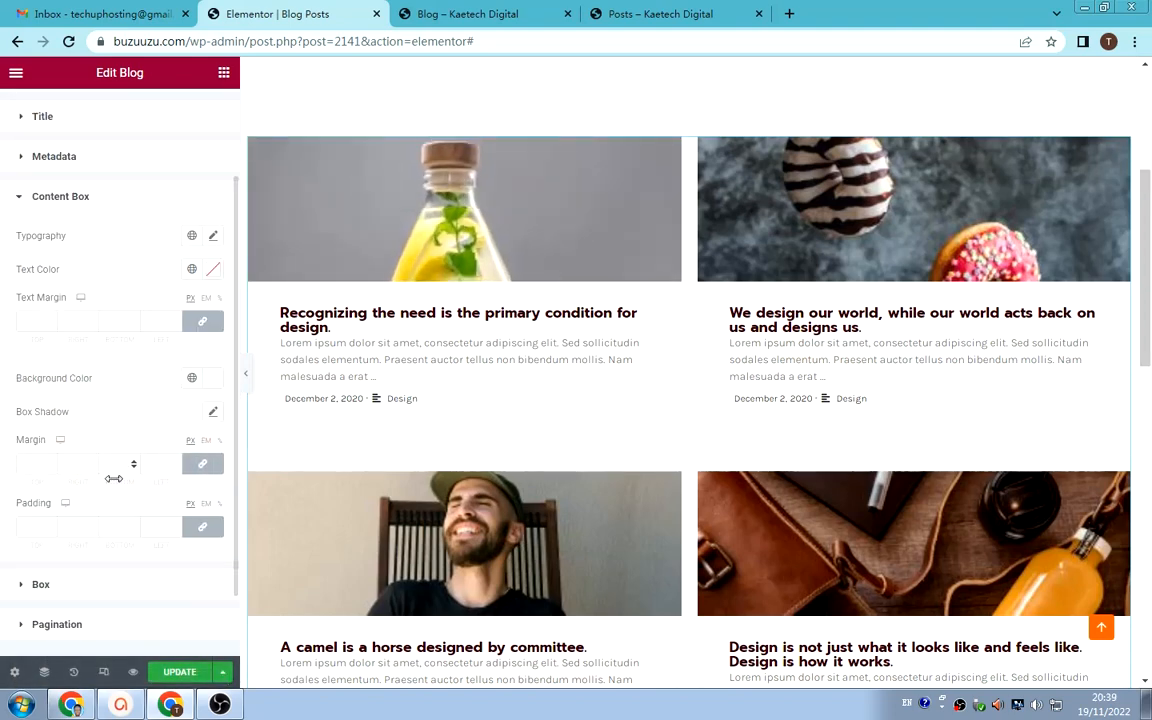
{"action": "left_click", "coordinate": [213, 269]}
{"action": "left_click_drag", "start_coordinate": [33, 458], "coordinate": [11, 452]}
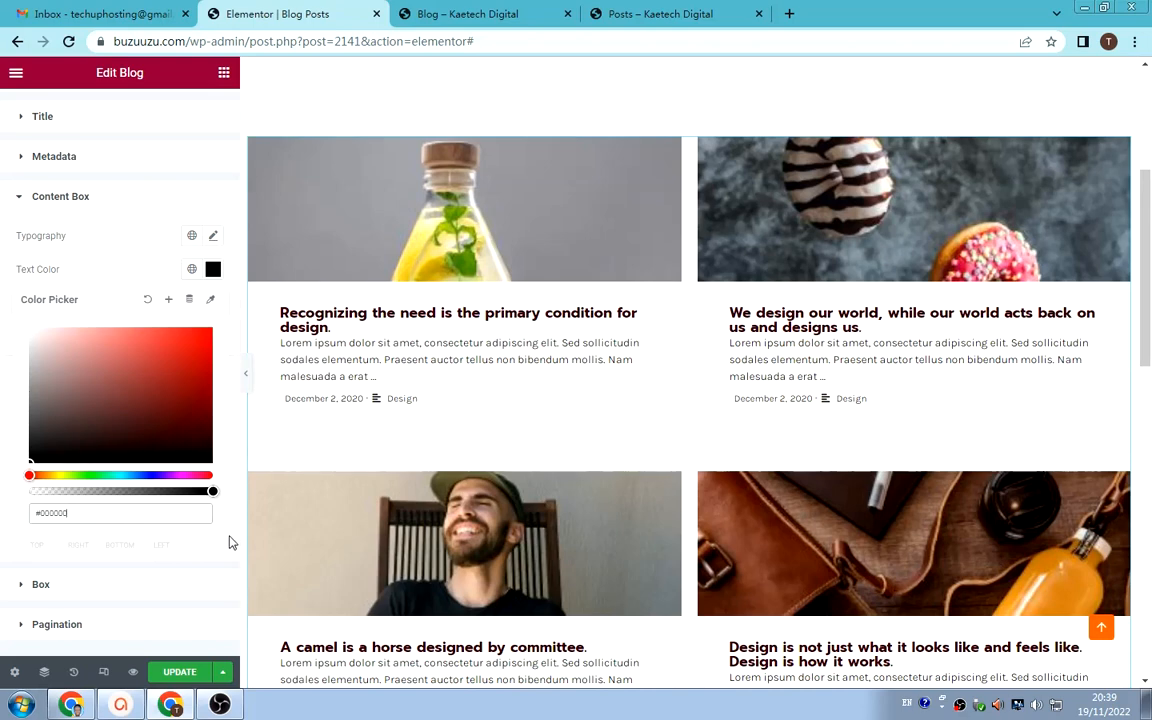
- Set the background color of the posts' outer box to orange #FF8000 and check the cards on the page
{"action": "scroll", "coordinate": [229, 545], "scroll_direction": "down", "scroll_amount": 1}
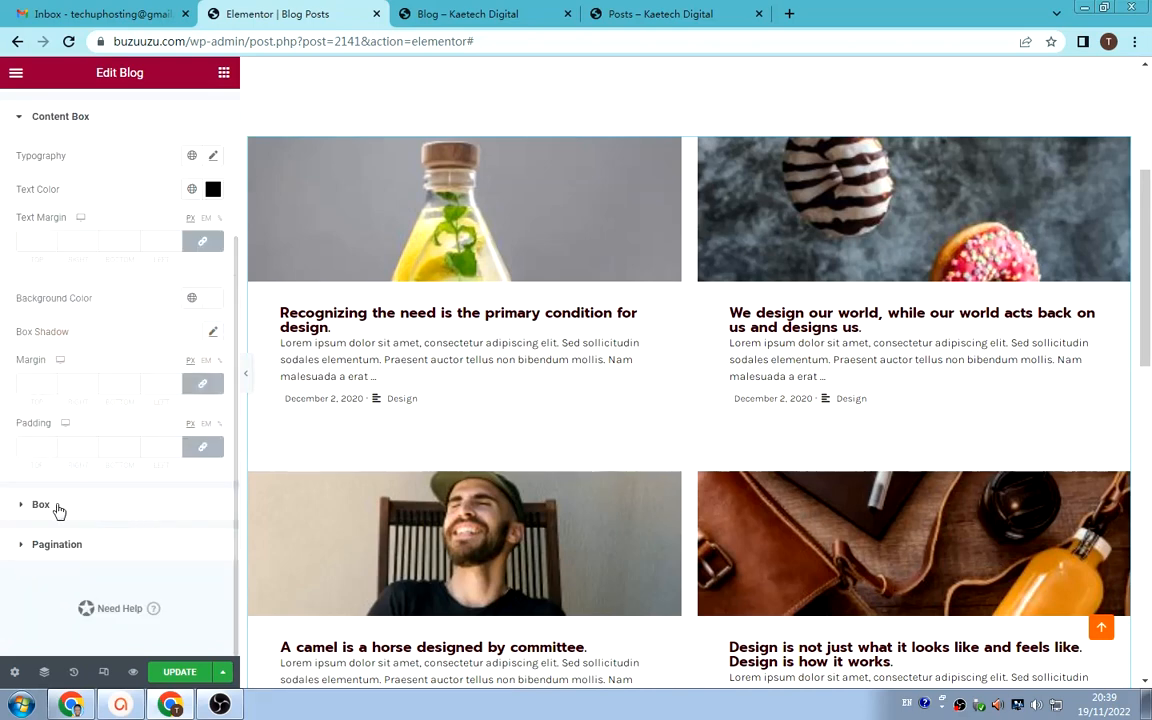
{"action": "left_click", "coordinate": [41, 505]}
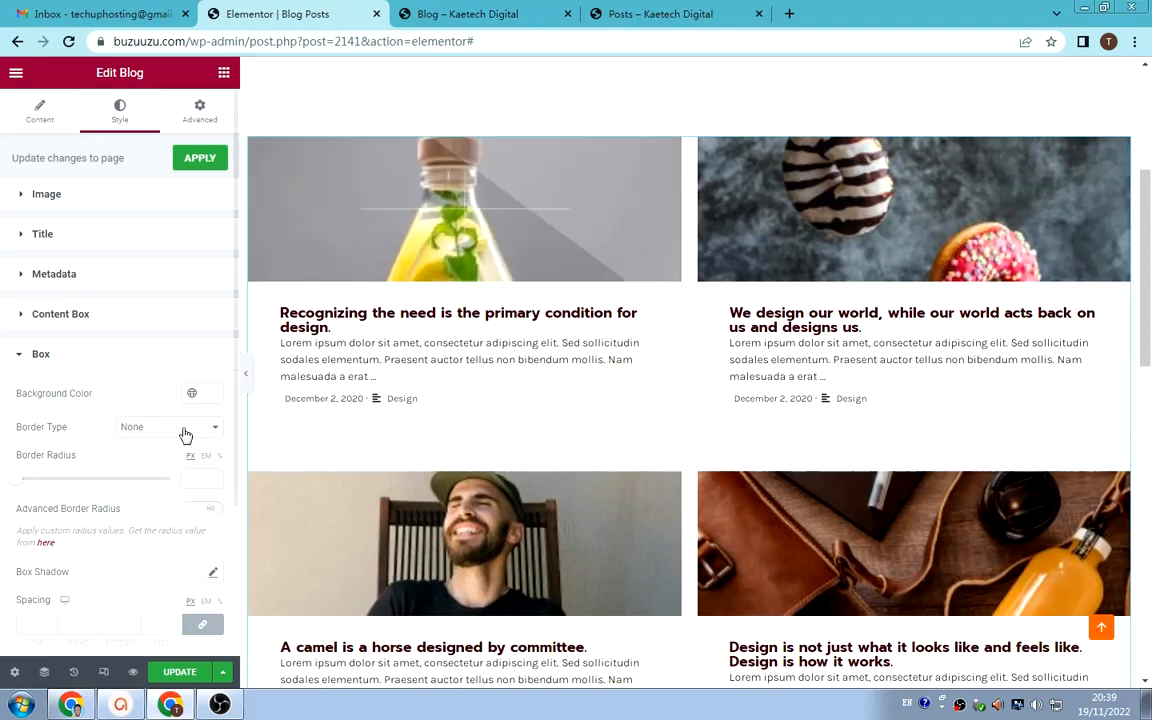
{"action": "left_click", "coordinate": [210, 394]}
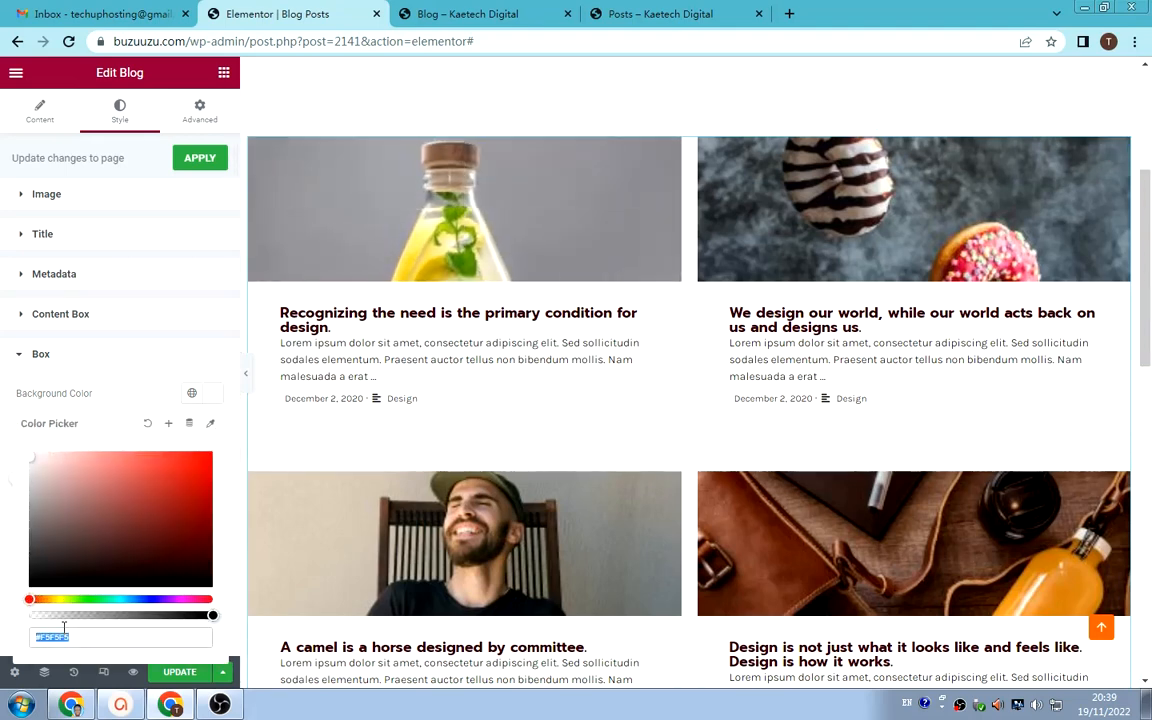
{"action": "type", "text": "#FF8000"}
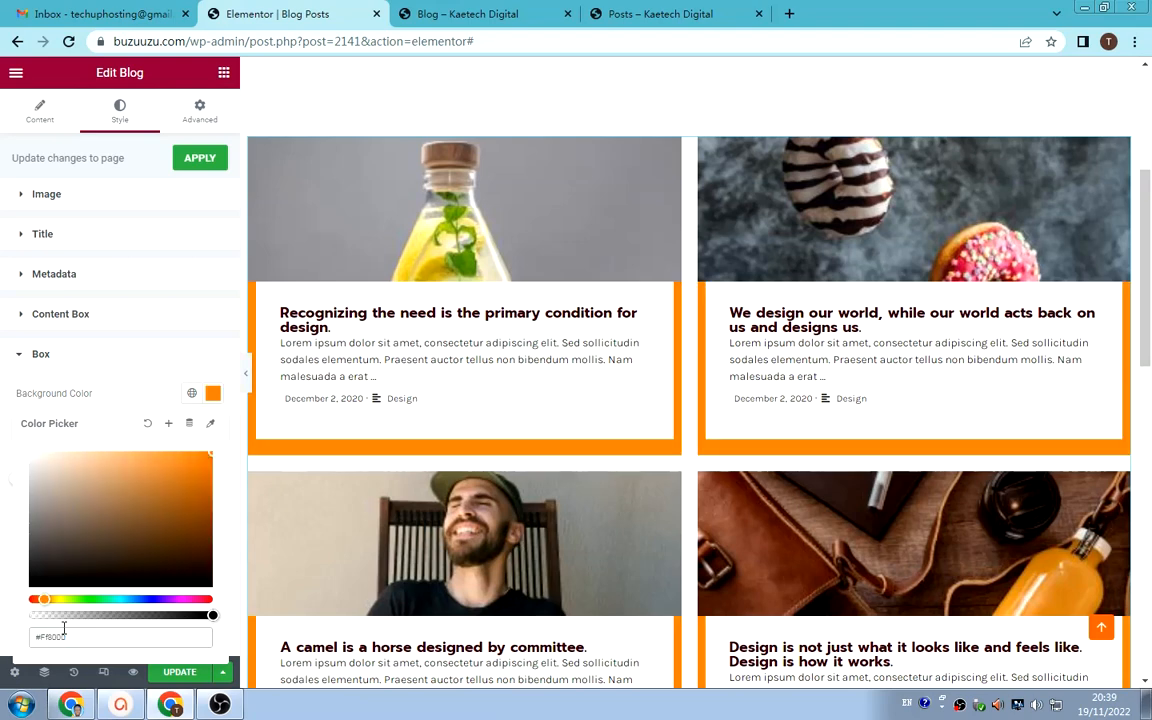
{"action": "left_click", "coordinate": [114, 374]}
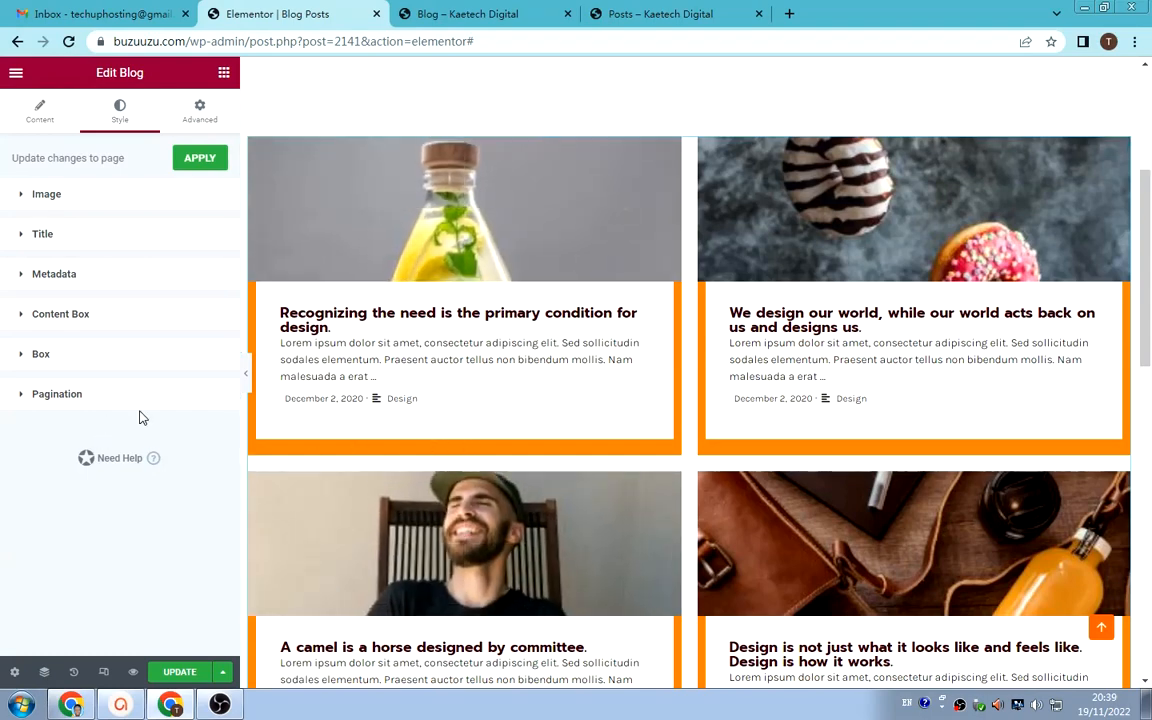
{"action": "scroll", "coordinate": [598, 420], "scroll_direction": "down", "scroll_amount": 2}
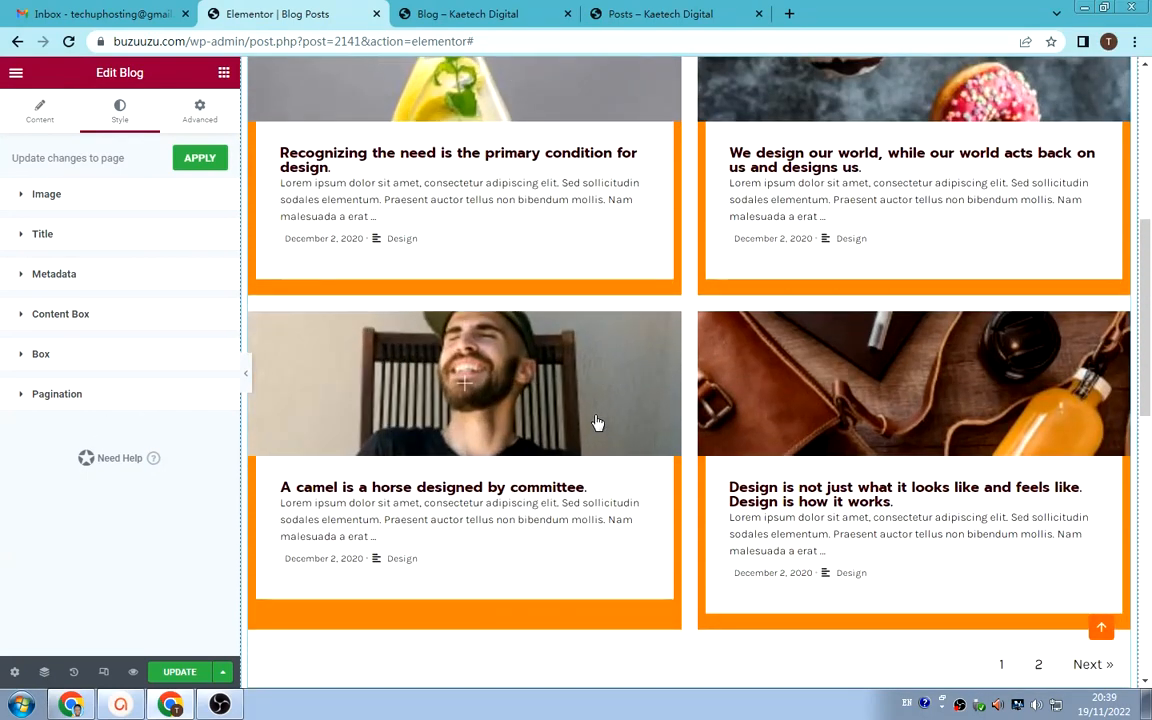
{"action": "scroll", "coordinate": [596, 422], "scroll_direction": "up", "scroll_amount": 2}
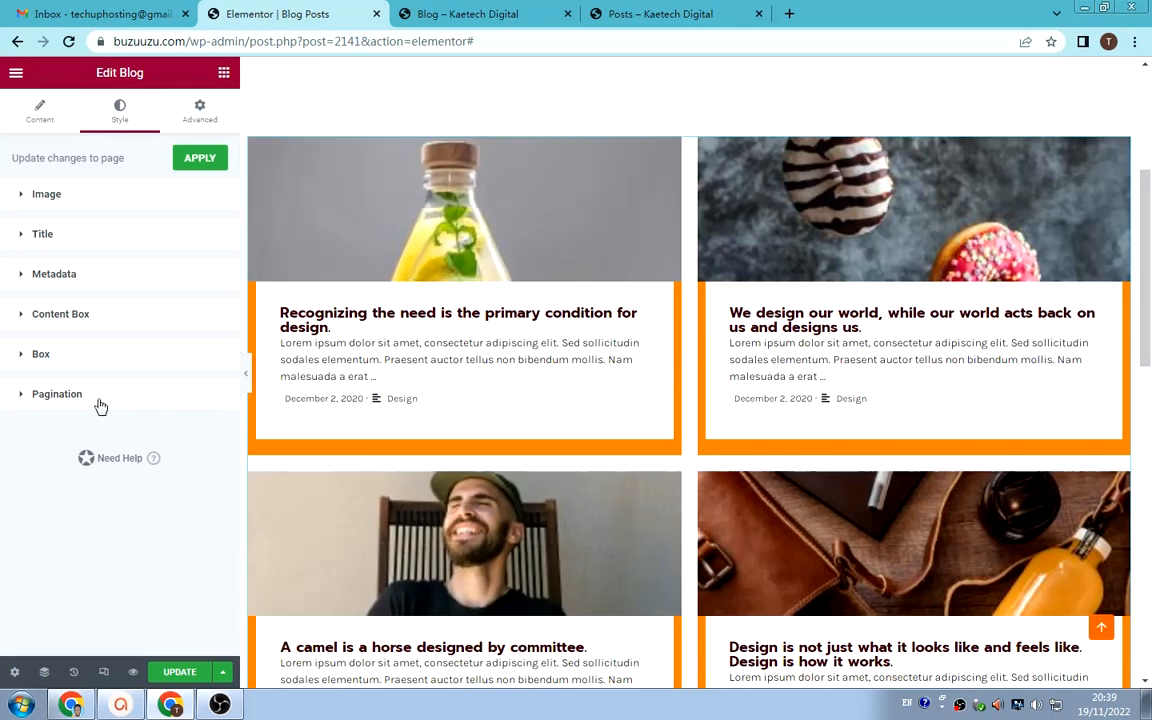
- Add an outline box shadow with a blur of 10 to the posts' outer box and preview the cards at full width
{"action": "left_click", "coordinate": [132, 356]}
{"action": "scroll", "coordinate": [117, 385], "scroll_direction": "down", "scroll_amount": 1}
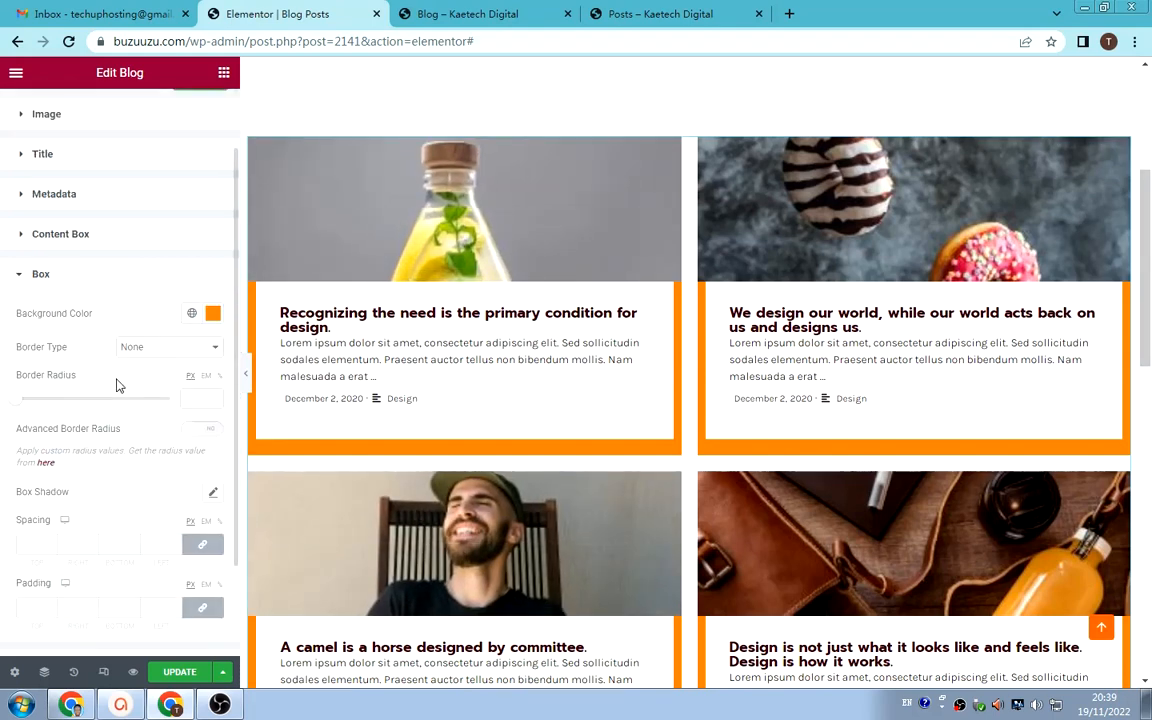
{"action": "scroll", "coordinate": [113, 444], "scroll_direction": "down", "scroll_amount": 1}
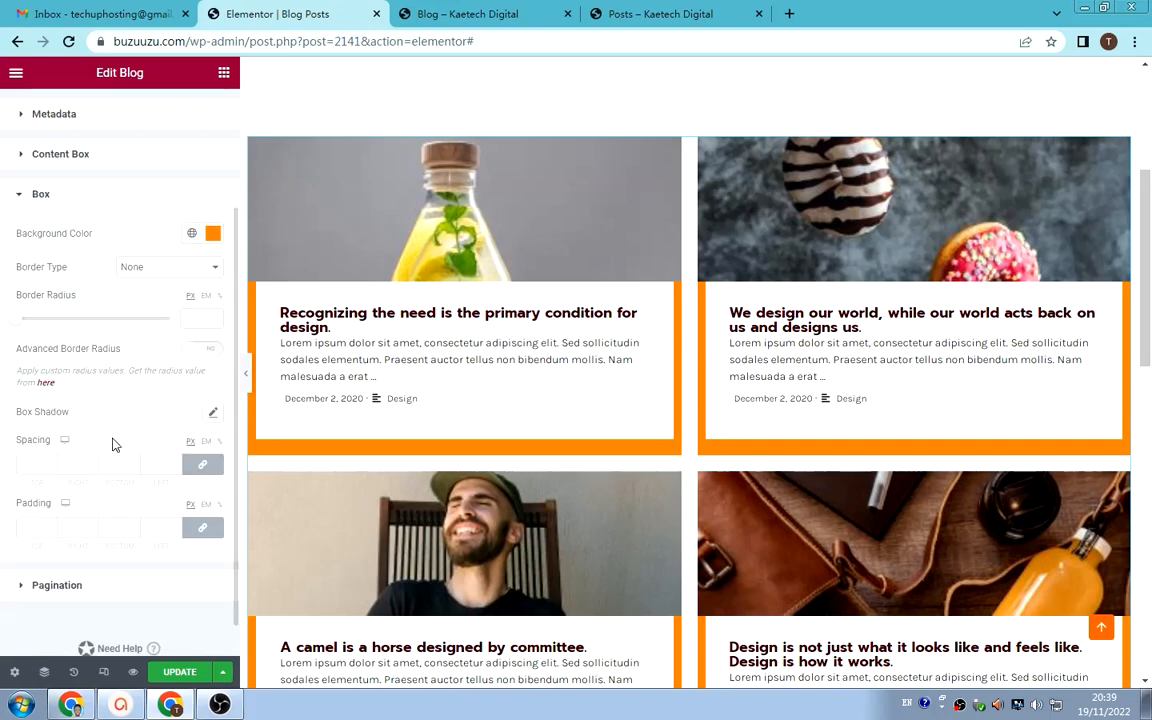
{"action": "left_click", "coordinate": [212, 413]}
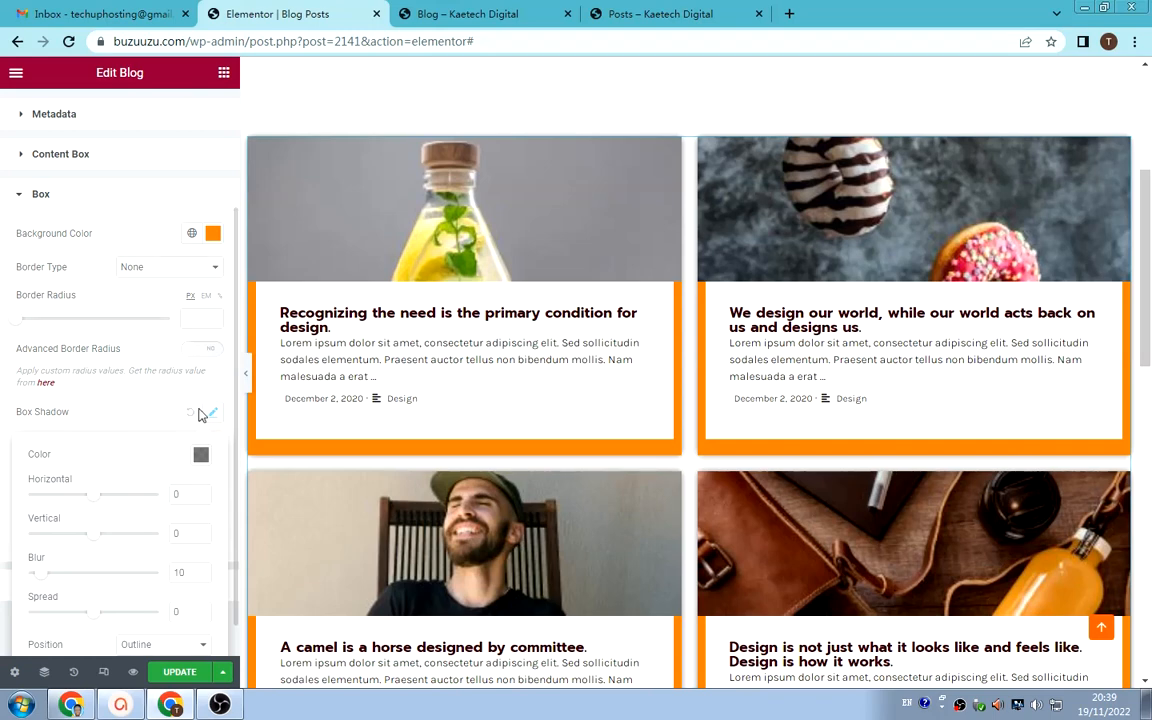
{"action": "left_click", "coordinate": [122, 403]}
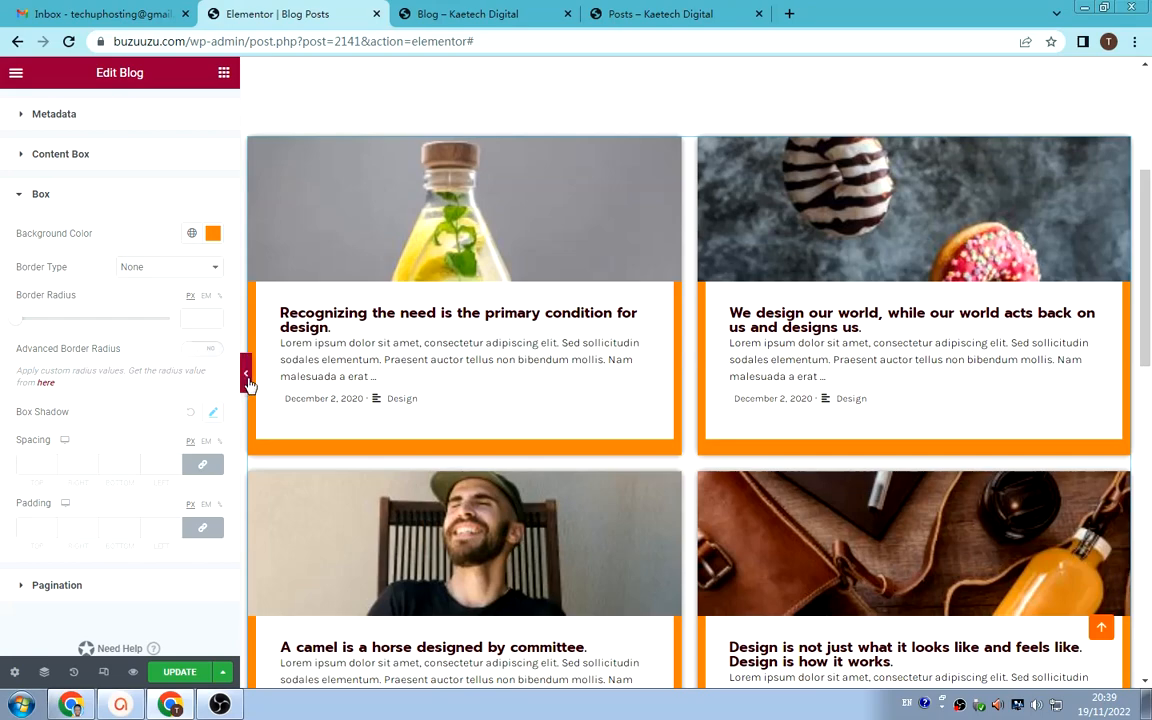
{"action": "left_click", "coordinate": [246, 377]}
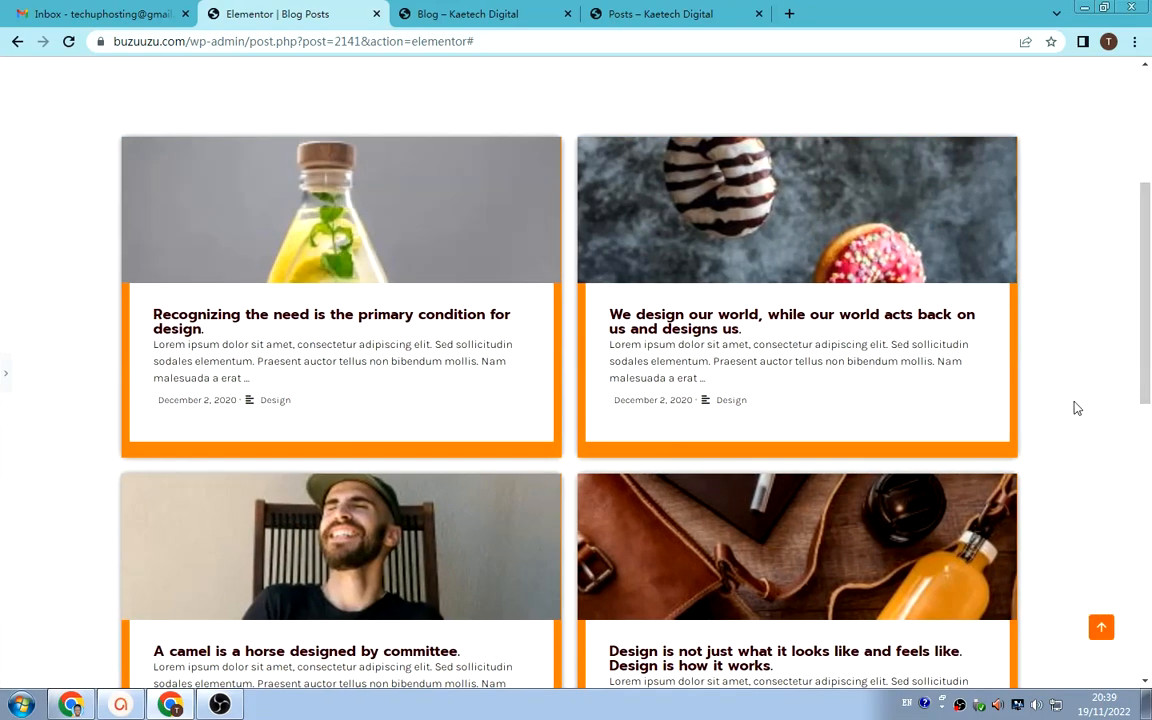
{"action": "scroll", "coordinate": [1075, 406], "scroll_direction": "down", "scroll_amount": 3}
{"action": "scroll", "coordinate": [1077, 410], "scroll_direction": "up", "scroll_amount": 5}
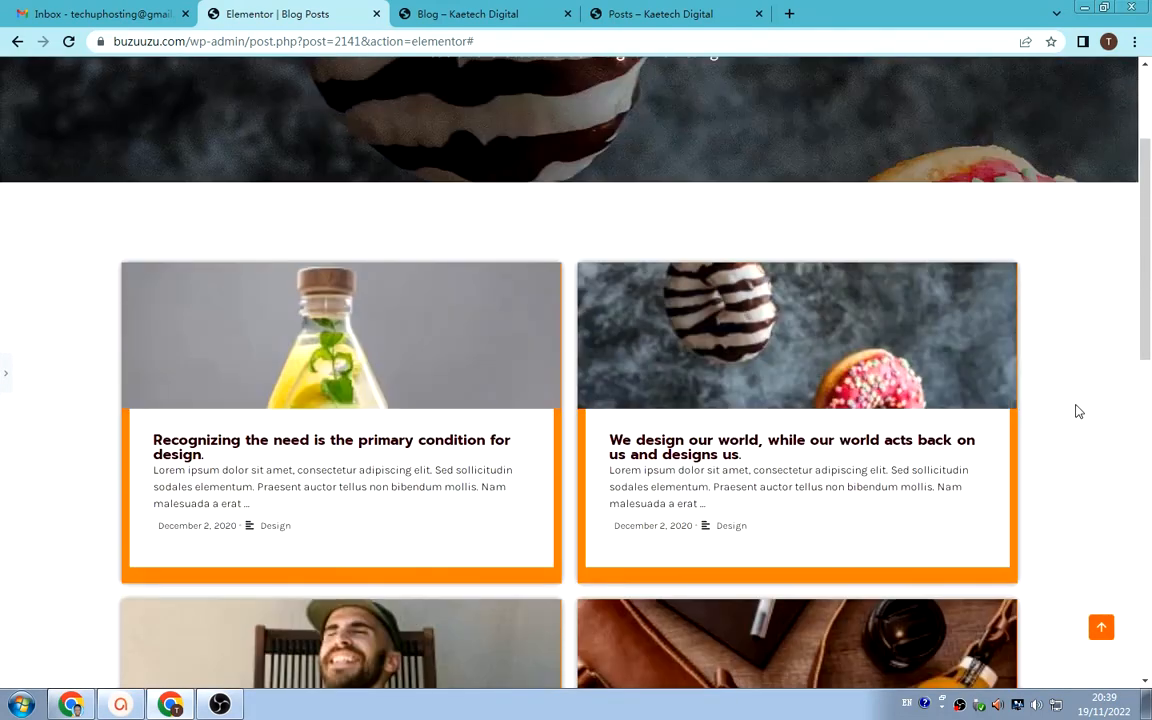
{"action": "scroll", "coordinate": [1080, 415], "scroll_direction": "down", "scroll_amount": 1}
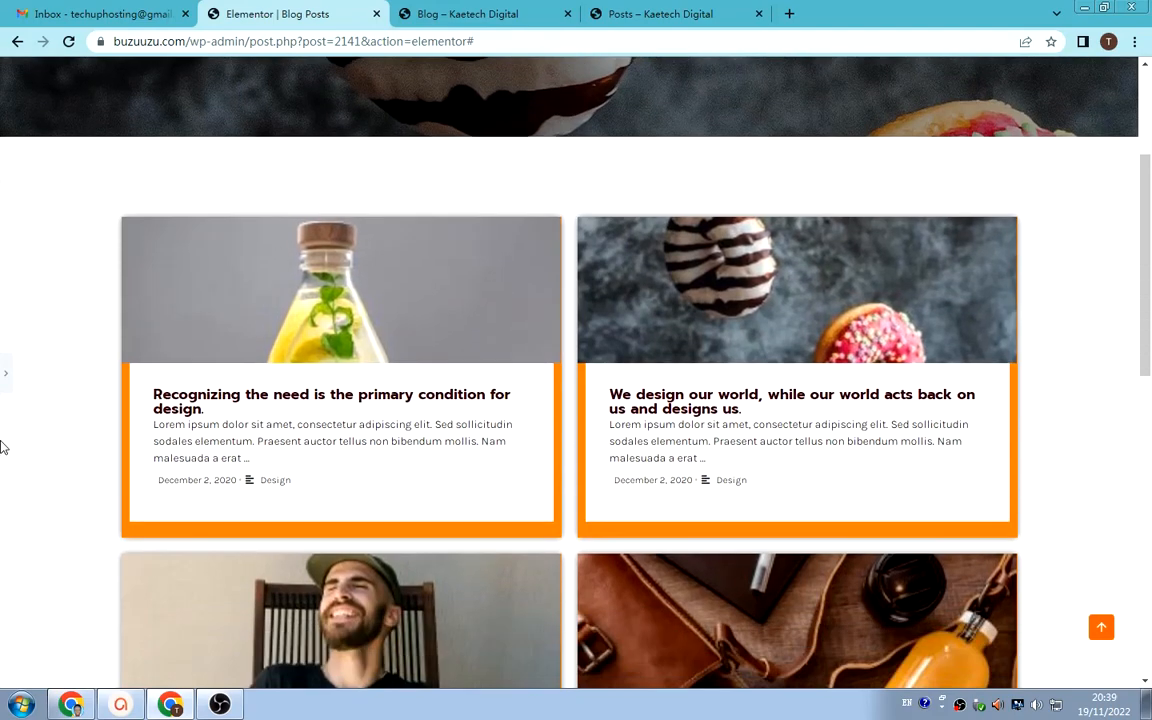
{"action": "left_click", "coordinate": [6, 366]}
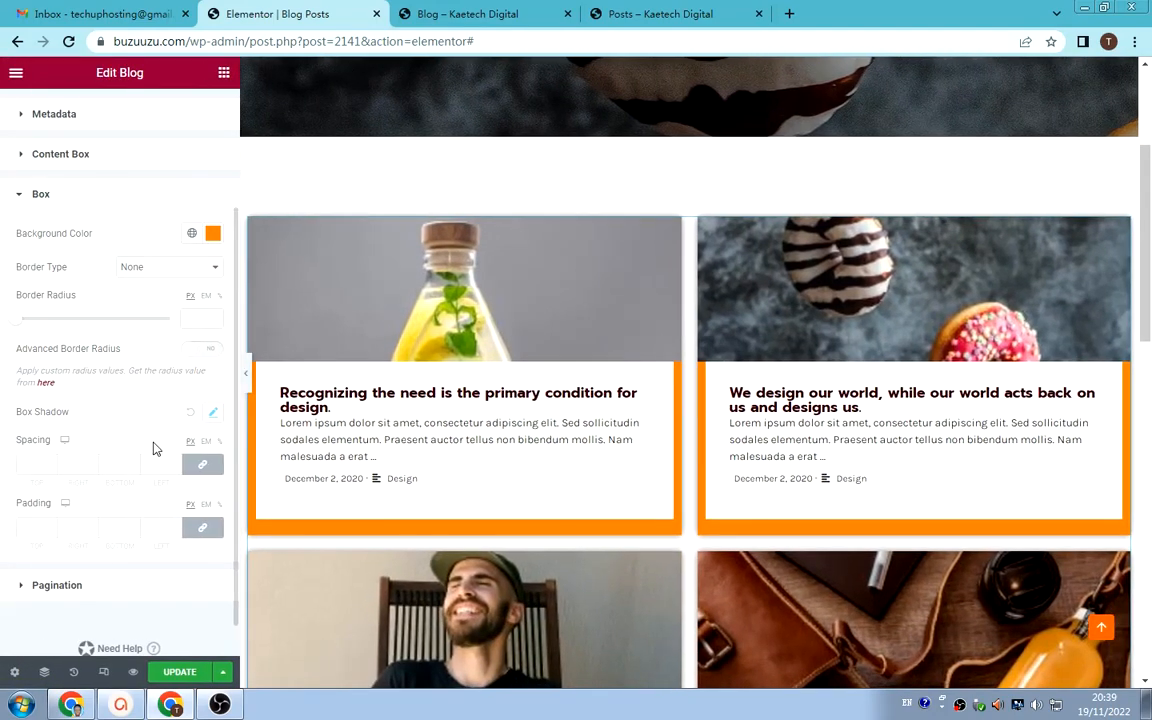
- Set the spread of the posts' box shadow to -2 and its blur to 10
{"action": "left_click", "coordinate": [212, 411]}
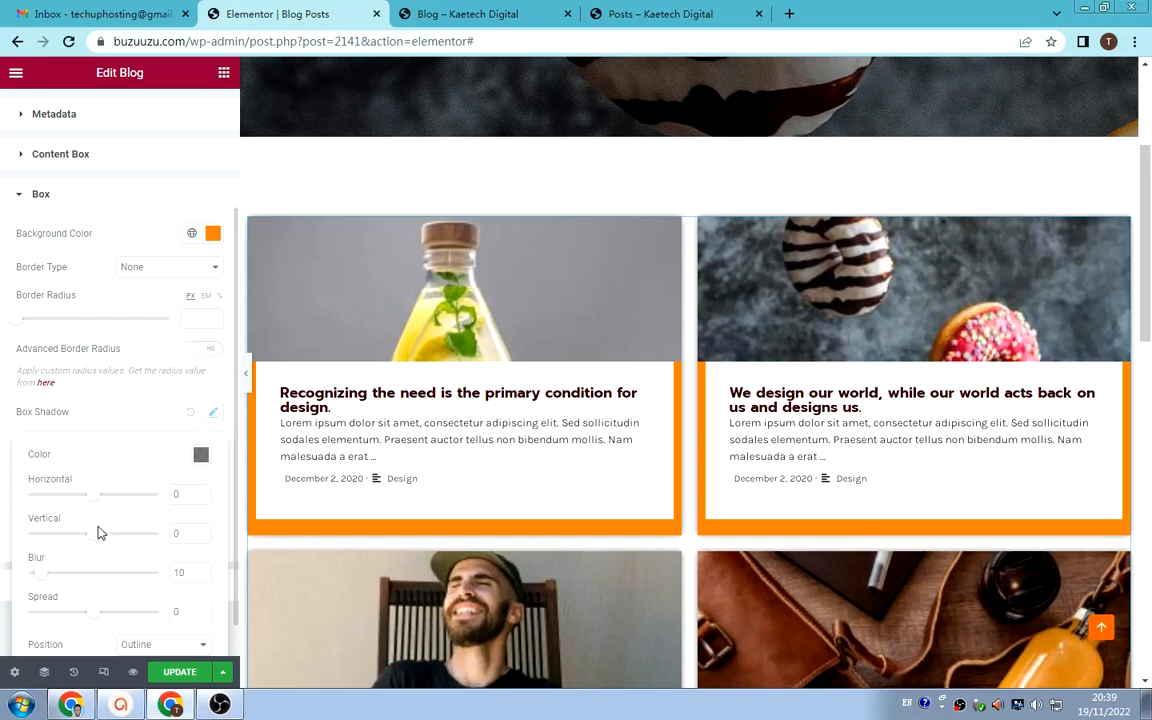
{"action": "scroll", "coordinate": [108, 548], "scroll_direction": "down", "scroll_amount": 1}
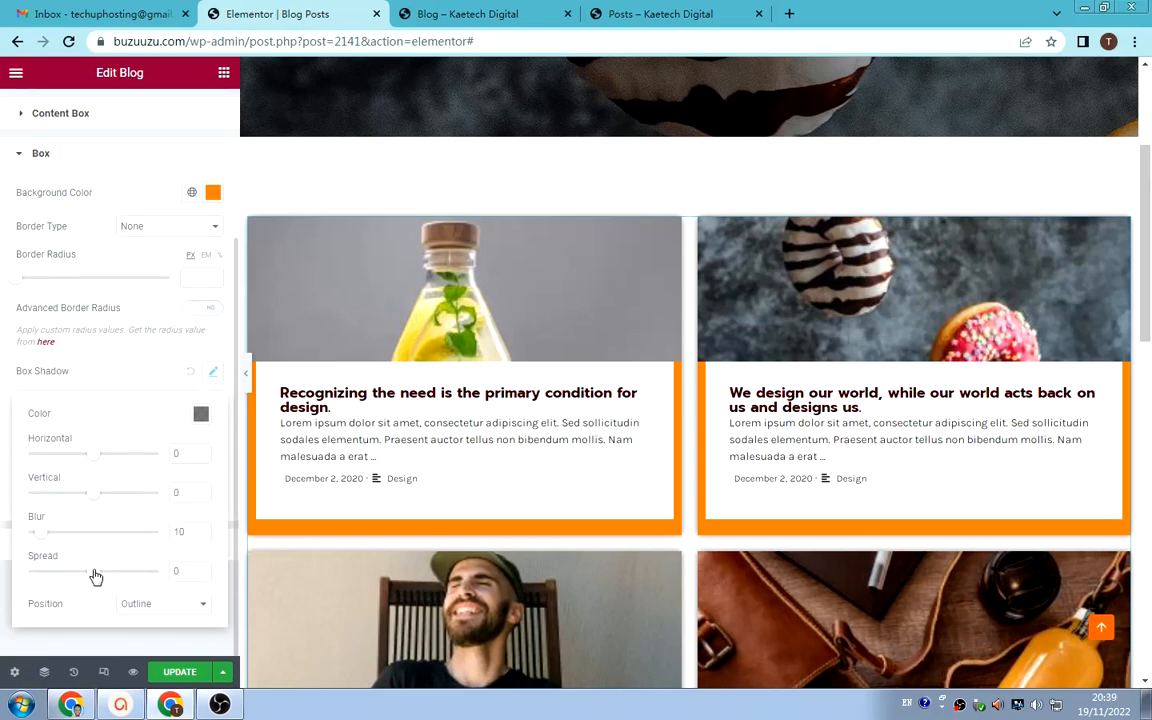
{"action": "mouse_move", "coordinate": [95, 577]}
{"action": "left_mouse_down"}
{"action": "mouse_move", "coordinate": [85, 576]}
{"action": "mouse_move", "coordinate": [96, 574]}
{"action": "left_mouse_up"}
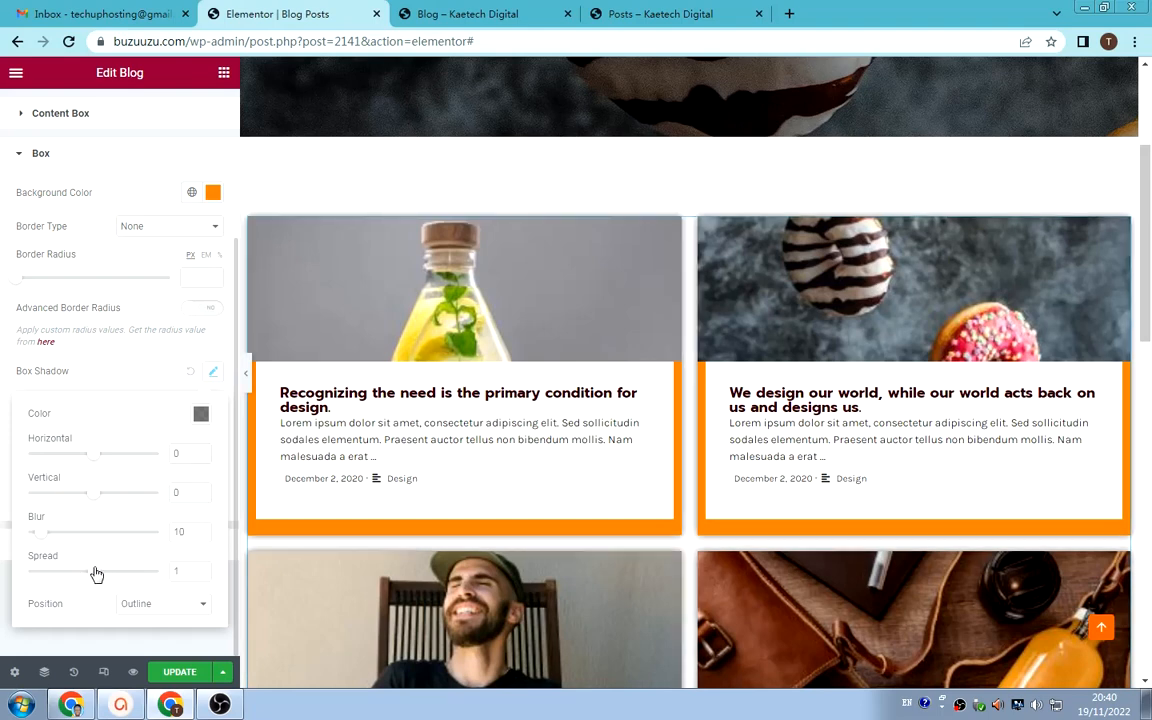
{"action": "double_click", "coordinate": [177, 571]}
{"action": "type", "text": "-100"}
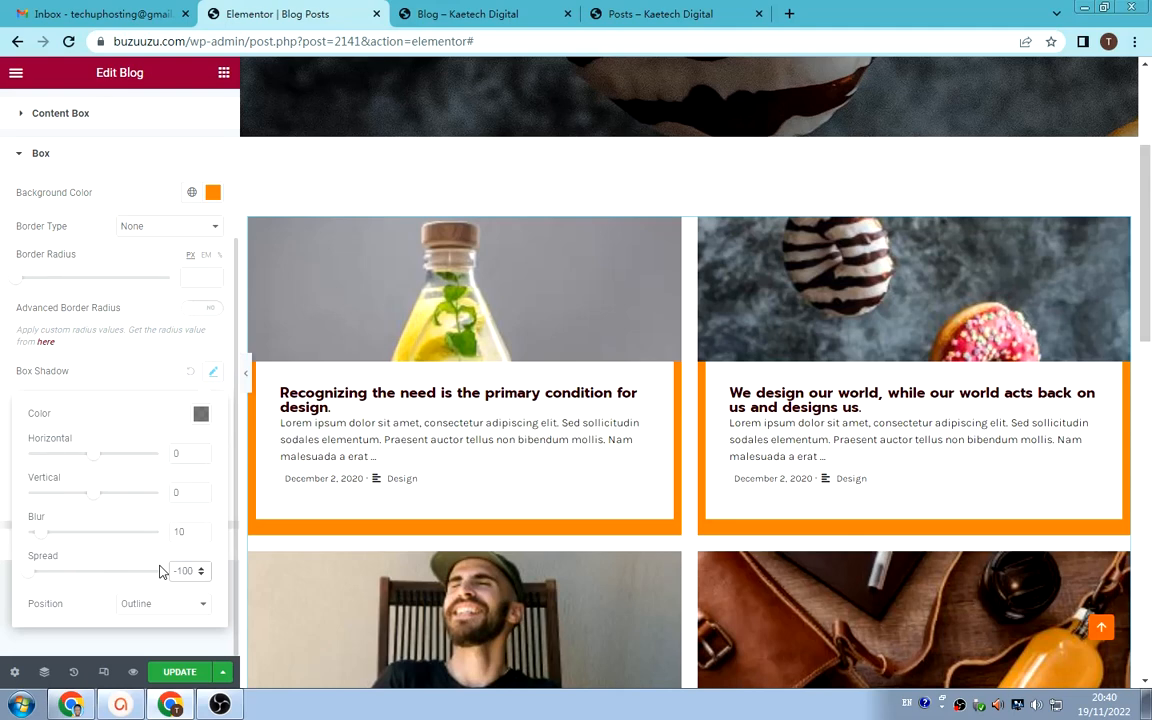
{"action": "key", "text": "BackSpace"}
{"action": "key", "text": "BackSpace"}
{"action": "key", "text": "BackSpace"}
{"action": "type", "text": "2"}
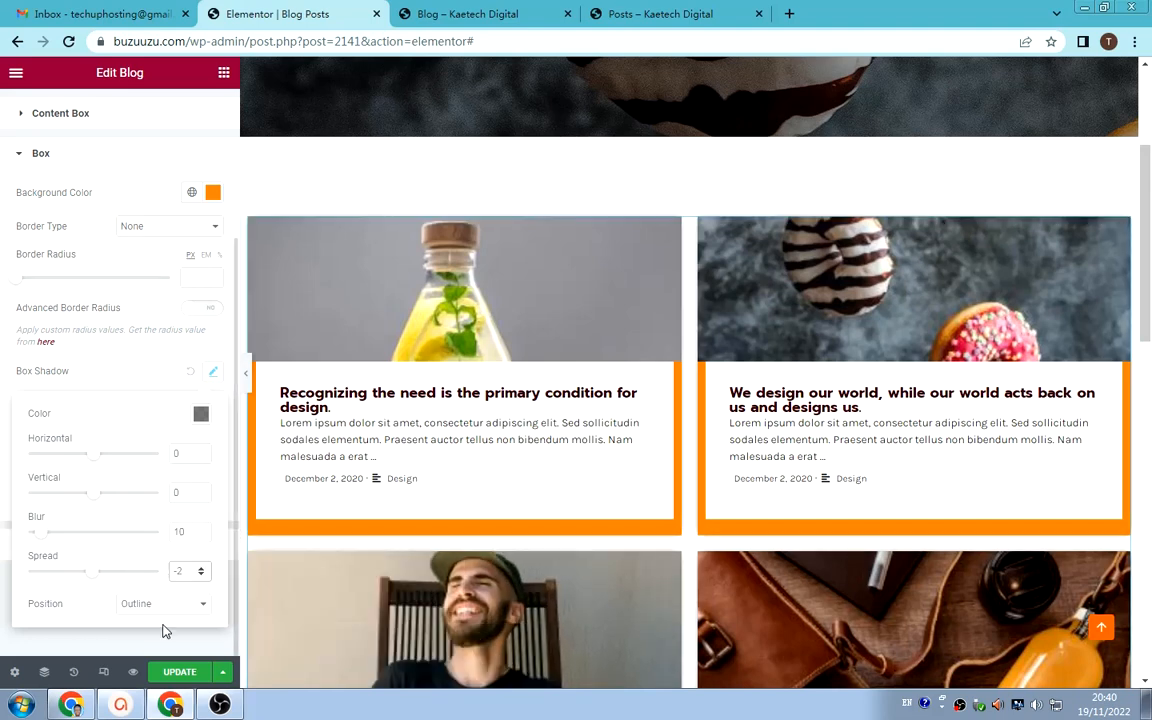
{"action": "mouse_move", "coordinate": [38, 537]}
{"action": "left_mouse_down"}
{"action": "mouse_move", "coordinate": [62, 532]}
{"action": "mouse_move", "coordinate": [34, 541]}
{"action": "left_mouse_up"}
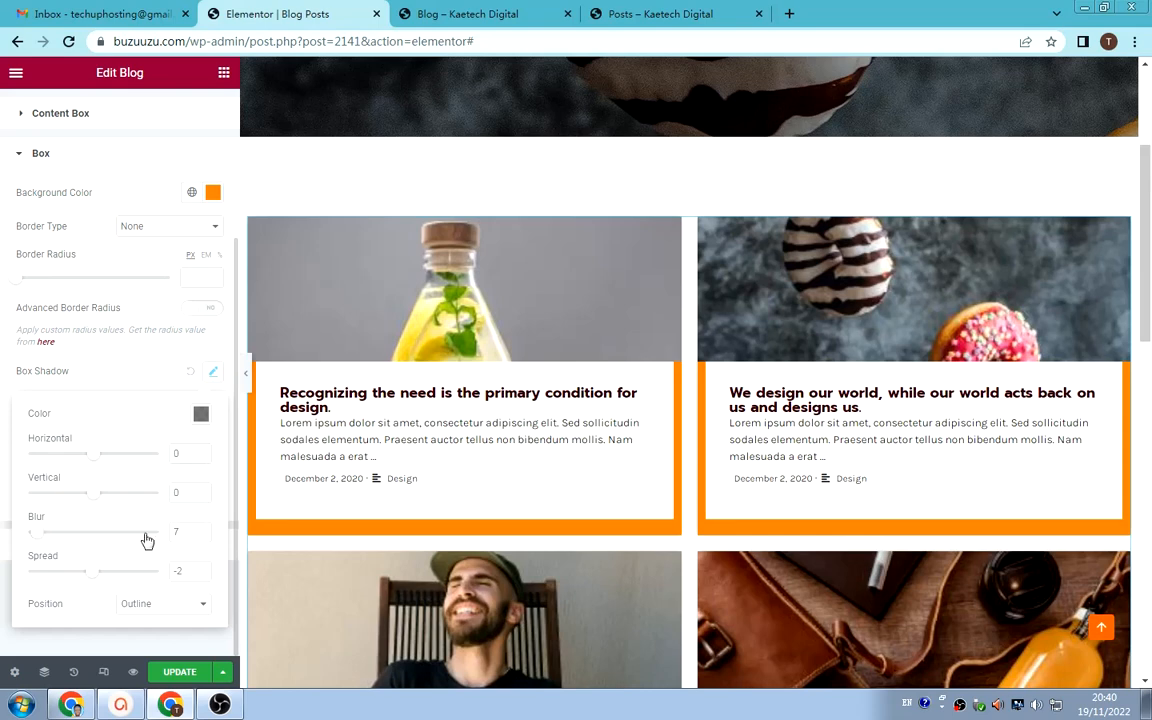
{"action": "double_click", "coordinate": [185, 533]}
{"action": "type", "text": "10"}
- Preview the whole blog grid at full width with the editing controls hidden, and bring them back
{"action": "left_click", "coordinate": [245, 372]}
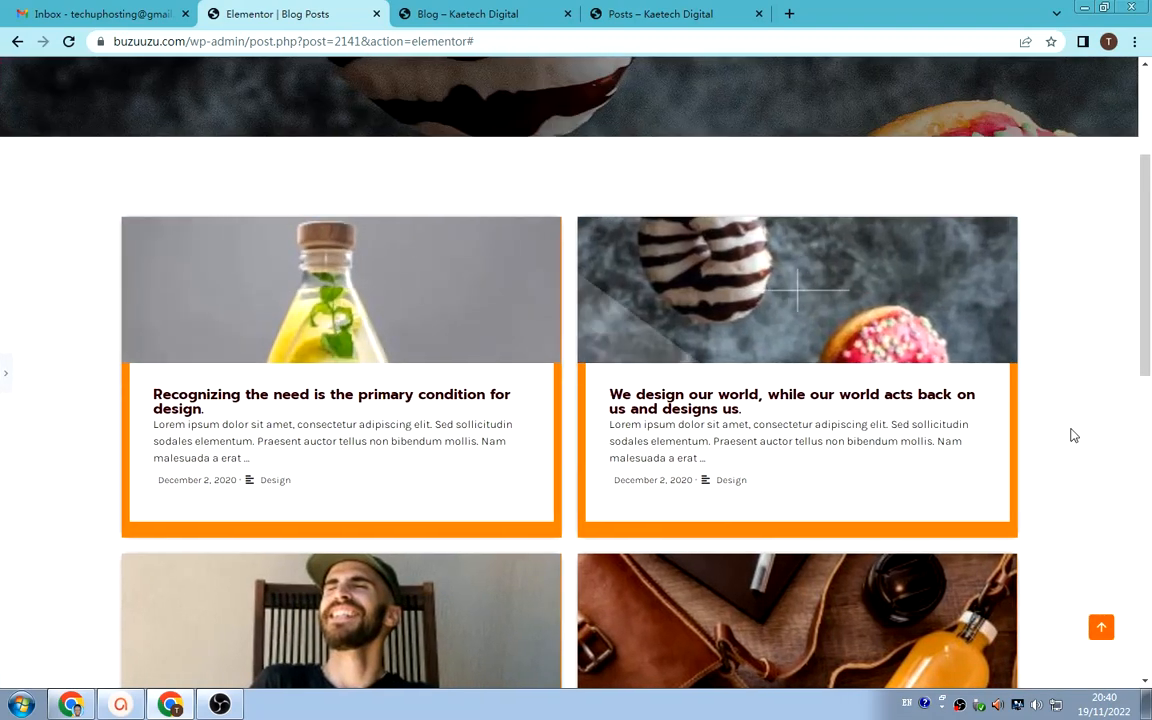
{"action": "scroll", "coordinate": [1085, 457], "scroll_direction": "down", "scroll_amount": 2}
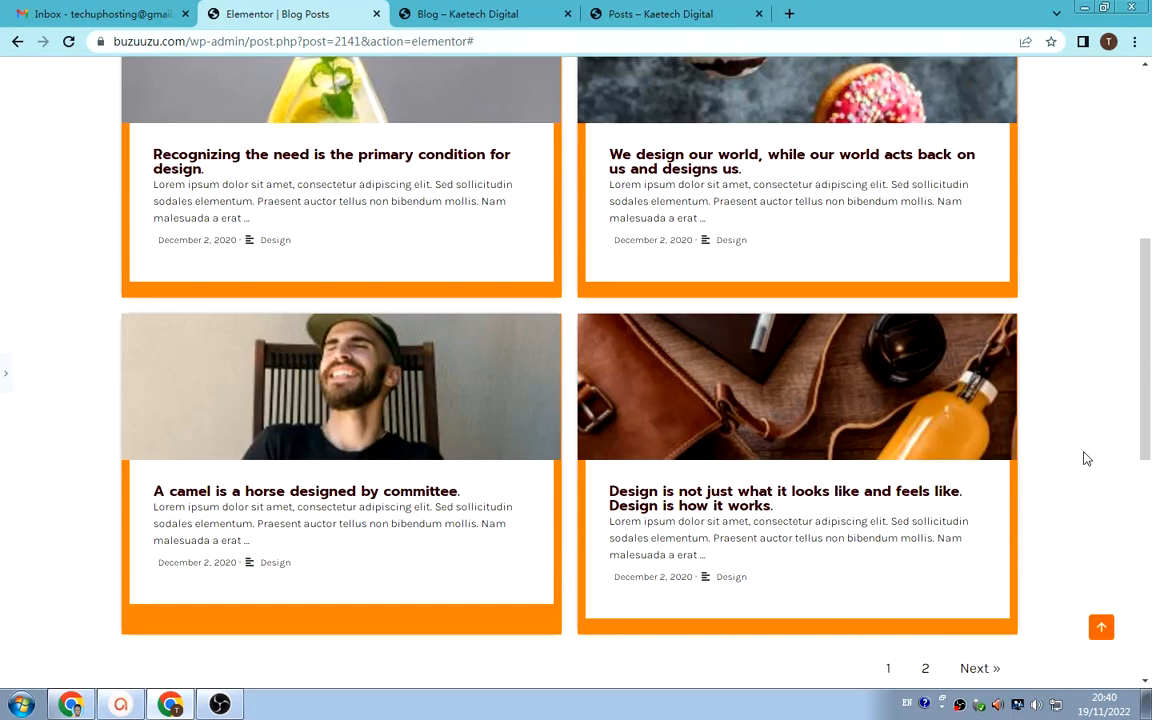
{"action": "scroll", "coordinate": [1082, 452], "scroll_direction": "up", "scroll_amount": 3}
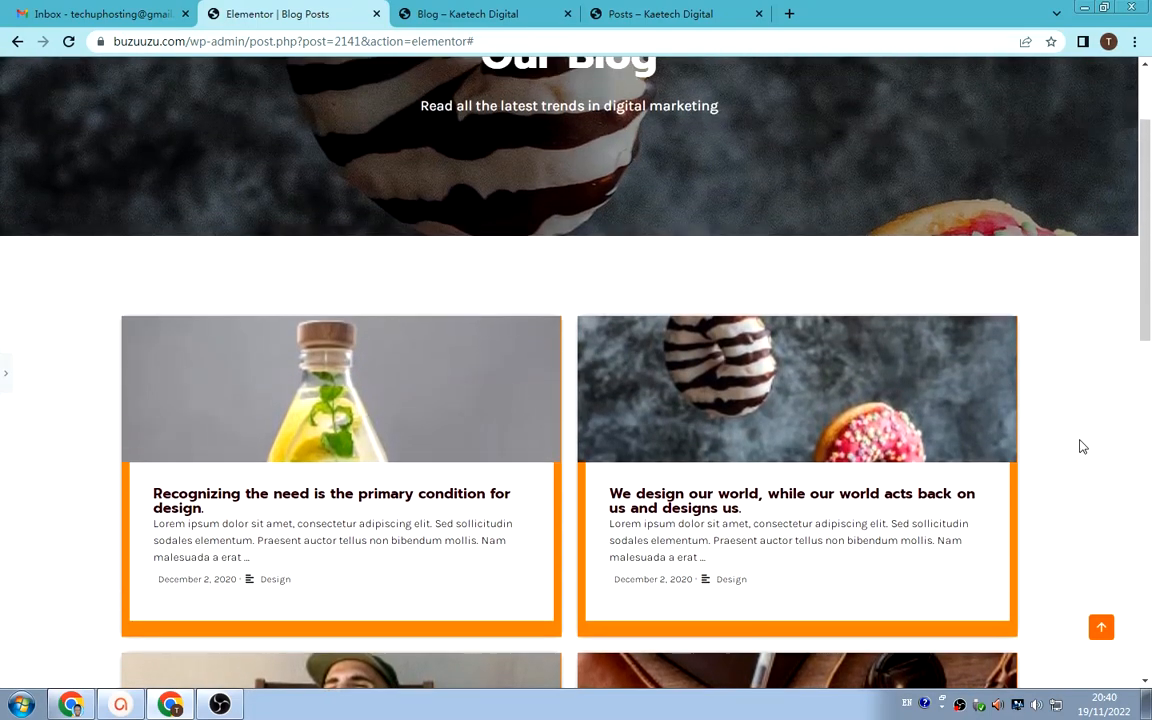
{"action": "scroll", "coordinate": [1080, 447], "scroll_direction": "up", "scroll_amount": 2}
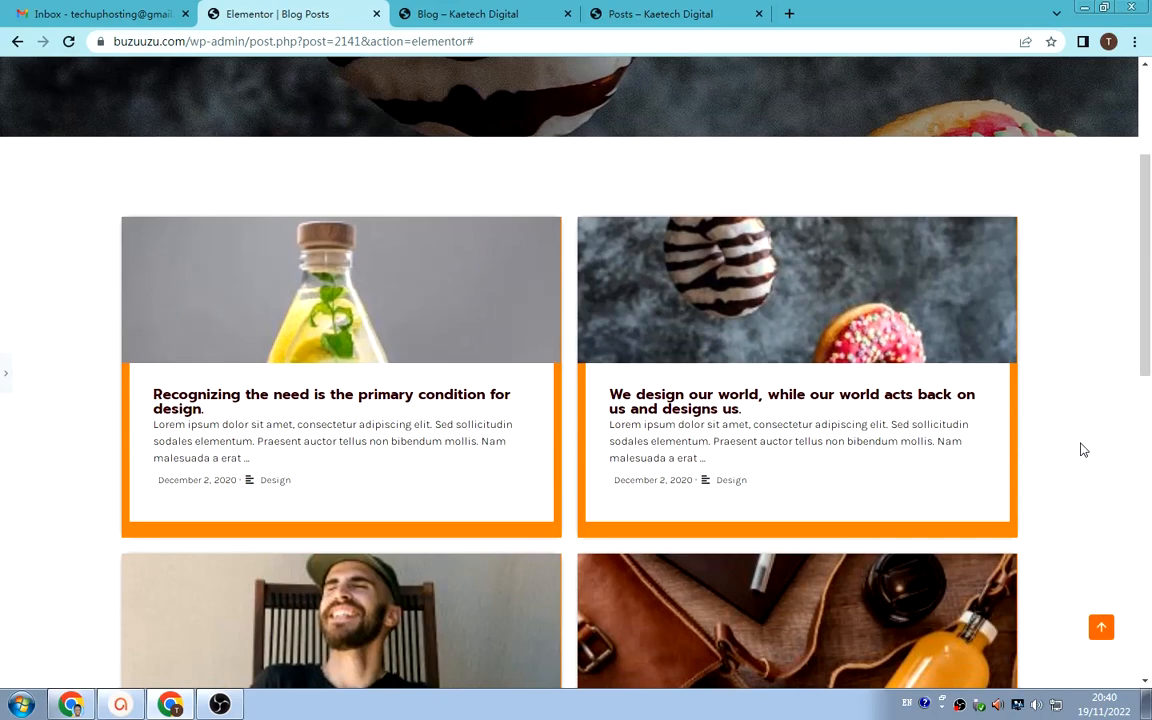
{"action": "scroll", "coordinate": [1080, 450], "scroll_direction": "down", "scroll_amount": 3}
{"action": "scroll", "coordinate": [1080, 450], "scroll_direction": "up", "scroll_amount": 3}
{"action": "left_click", "coordinate": [8, 382]}
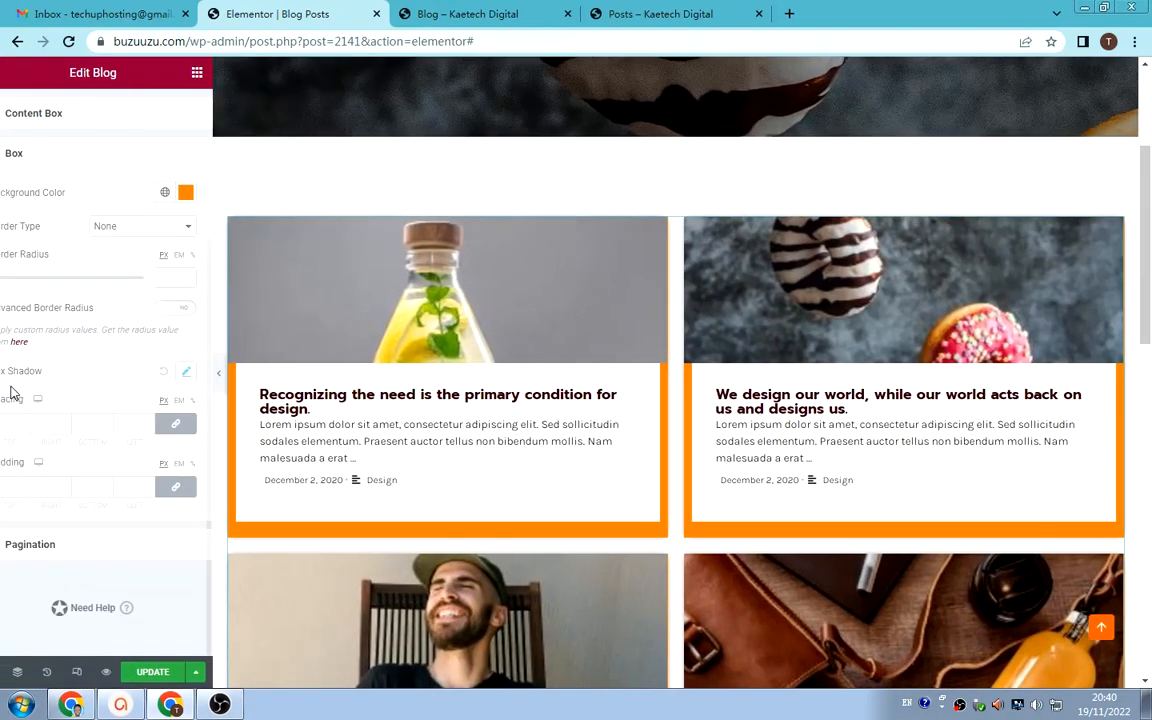
- Save the changes to the Blog Posts page and open its live version
{"action": "left_click", "coordinate": [178, 671]}
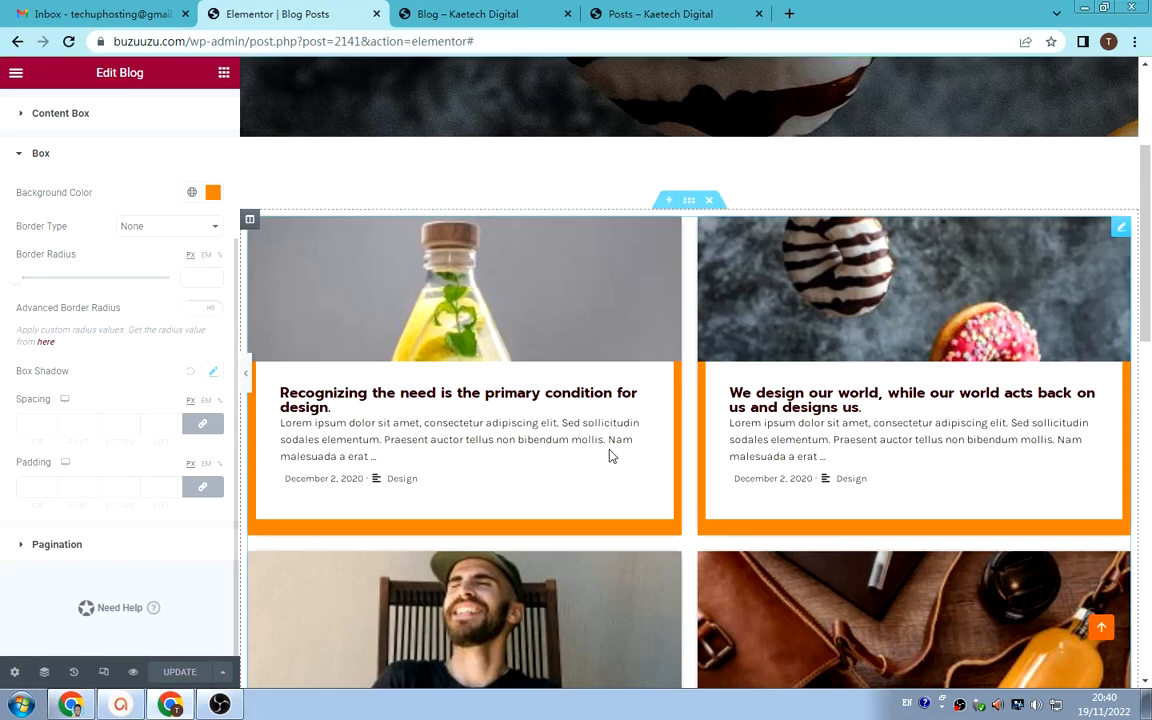
{"action": "scroll", "coordinate": [612, 462], "scroll_direction": "down", "scroll_amount": 4}
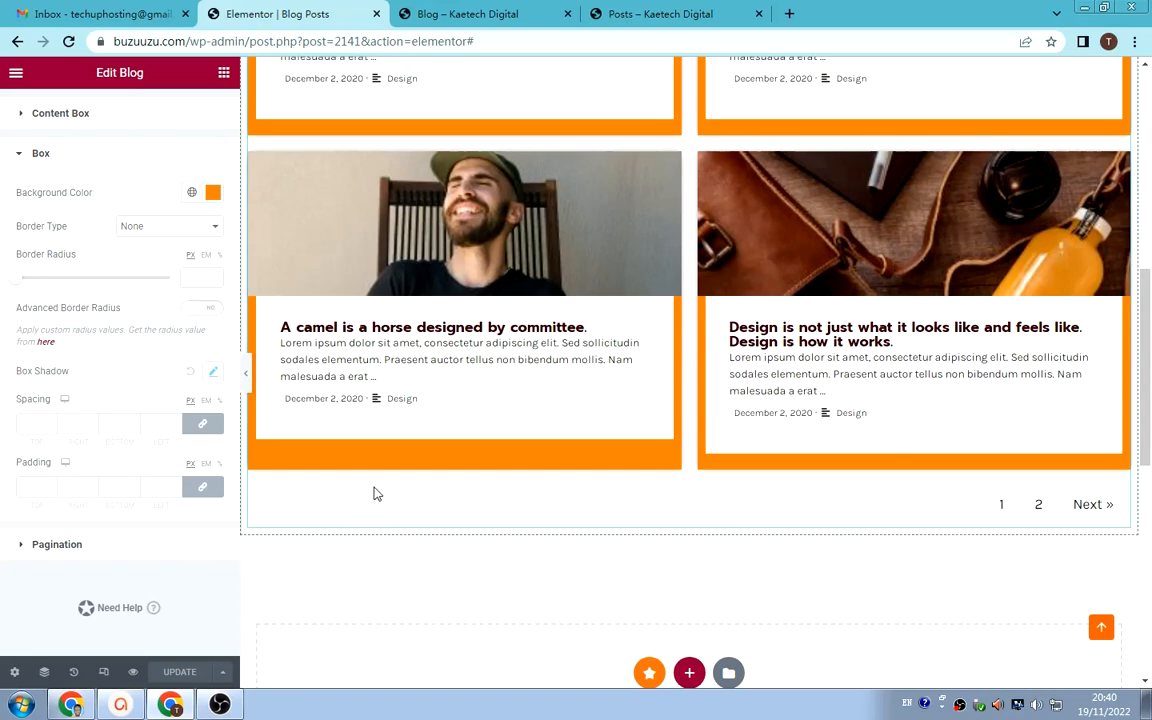
{"action": "scroll", "coordinate": [373, 488], "scroll_direction": "up", "scroll_amount": 2}
{"action": "left_click", "coordinate": [16, 72]}
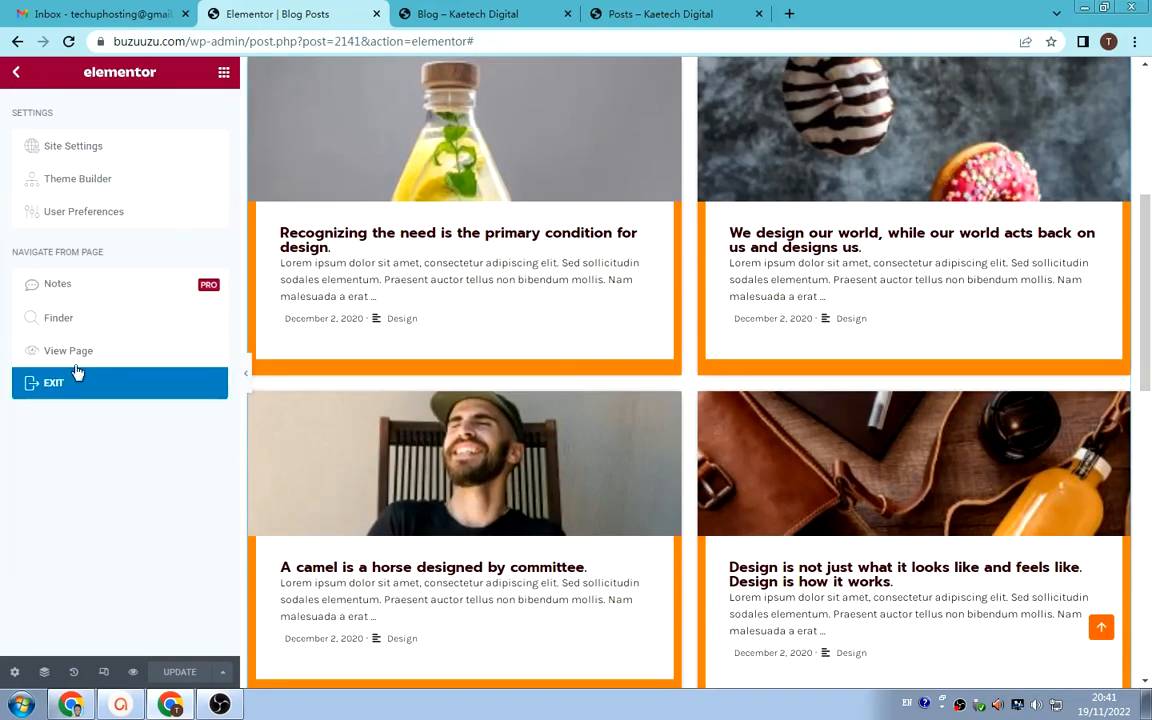
{"action": "left_click", "coordinate": [95, 352]}
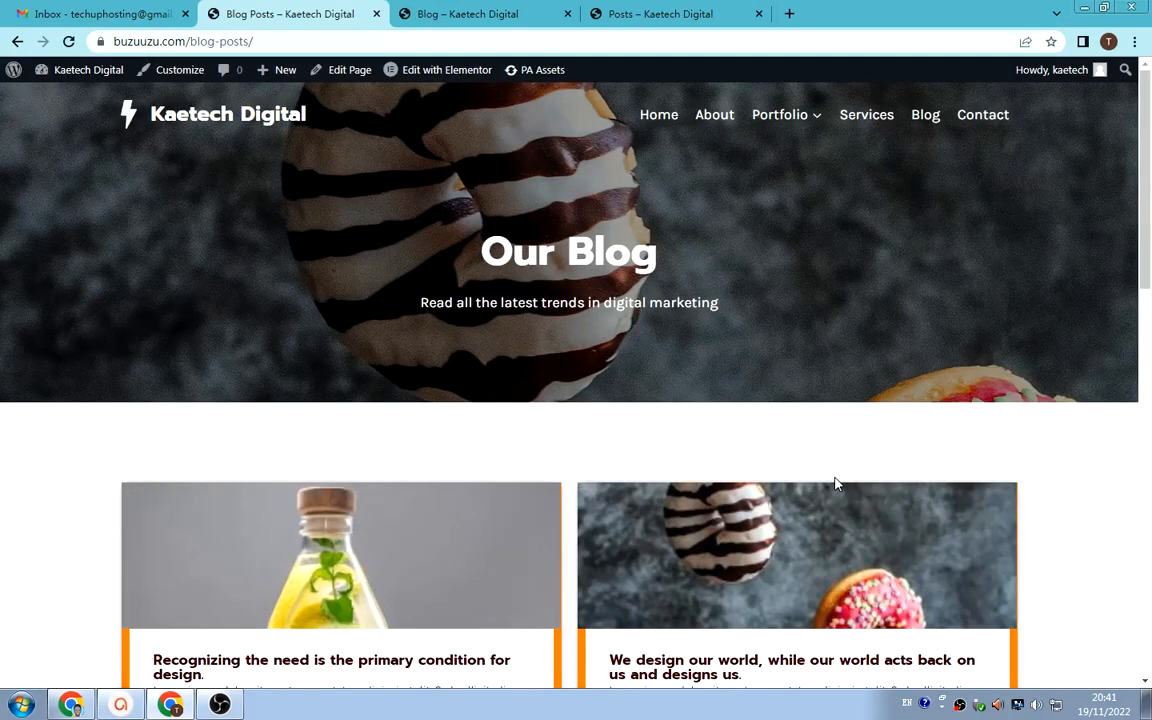
- Look over the post cards on the live page and go to page 2 of the posts
{"action": "scroll", "coordinate": [836, 484], "scroll_direction": "down", "scroll_amount": 8}
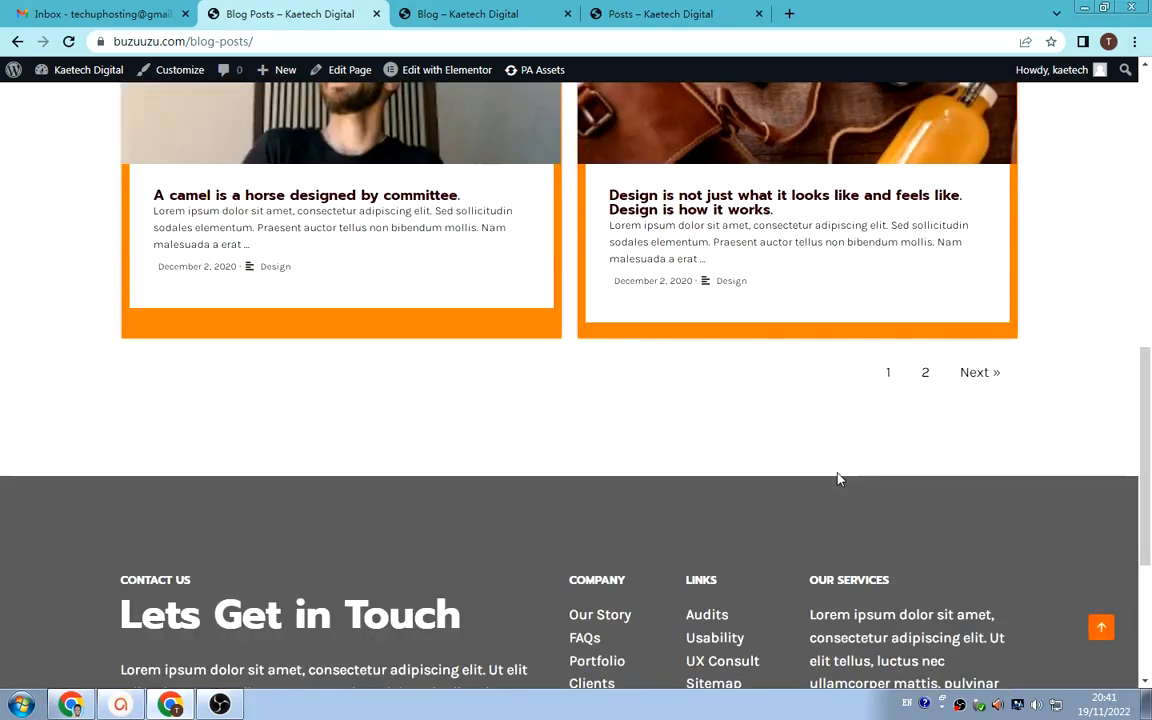
{"action": "scroll", "coordinate": [838, 476], "scroll_direction": "up", "scroll_amount": 6}
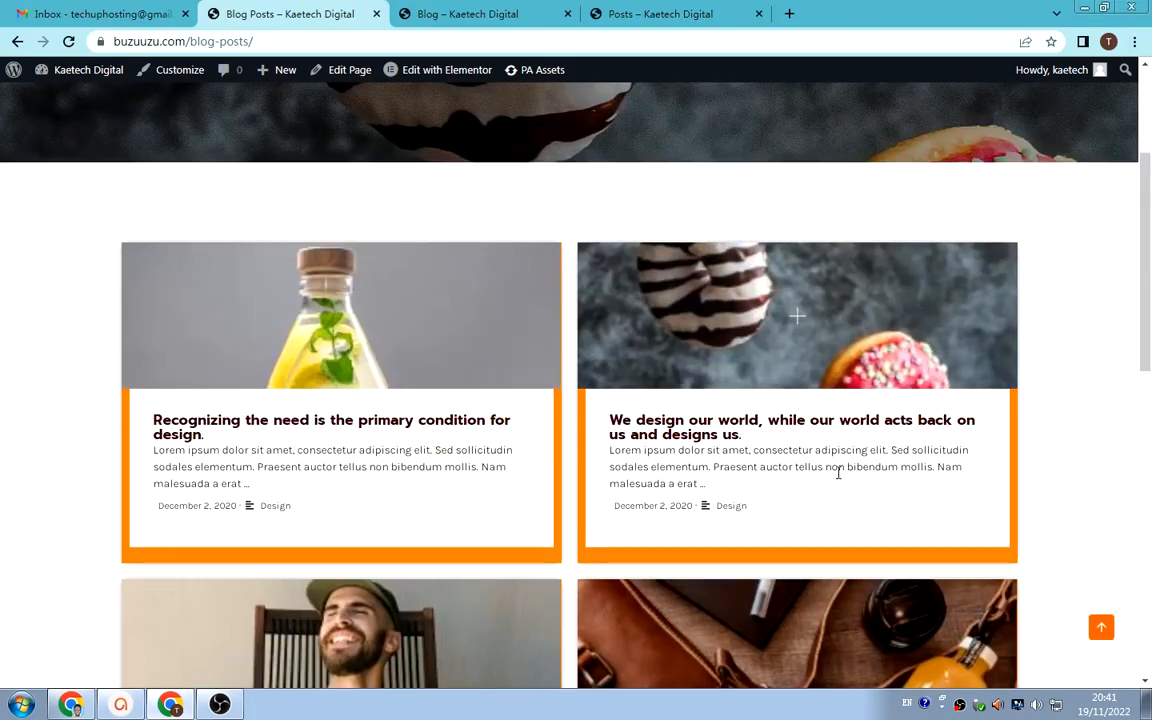
{"action": "scroll", "coordinate": [838, 474], "scroll_direction": "up", "scroll_amount": 2}
{"action": "scroll", "coordinate": [838, 476], "scroll_direction": "down", "scroll_amount": 6}
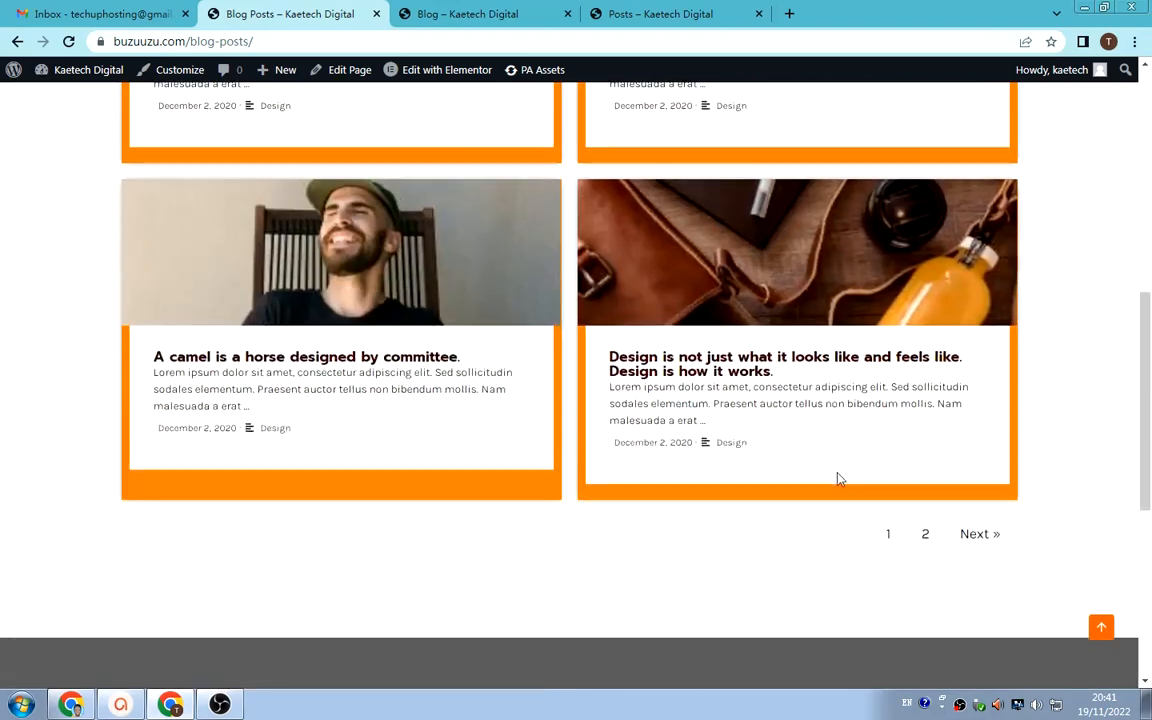
{"action": "scroll", "coordinate": [838, 478], "scroll_direction": "down", "scroll_amount": 1}
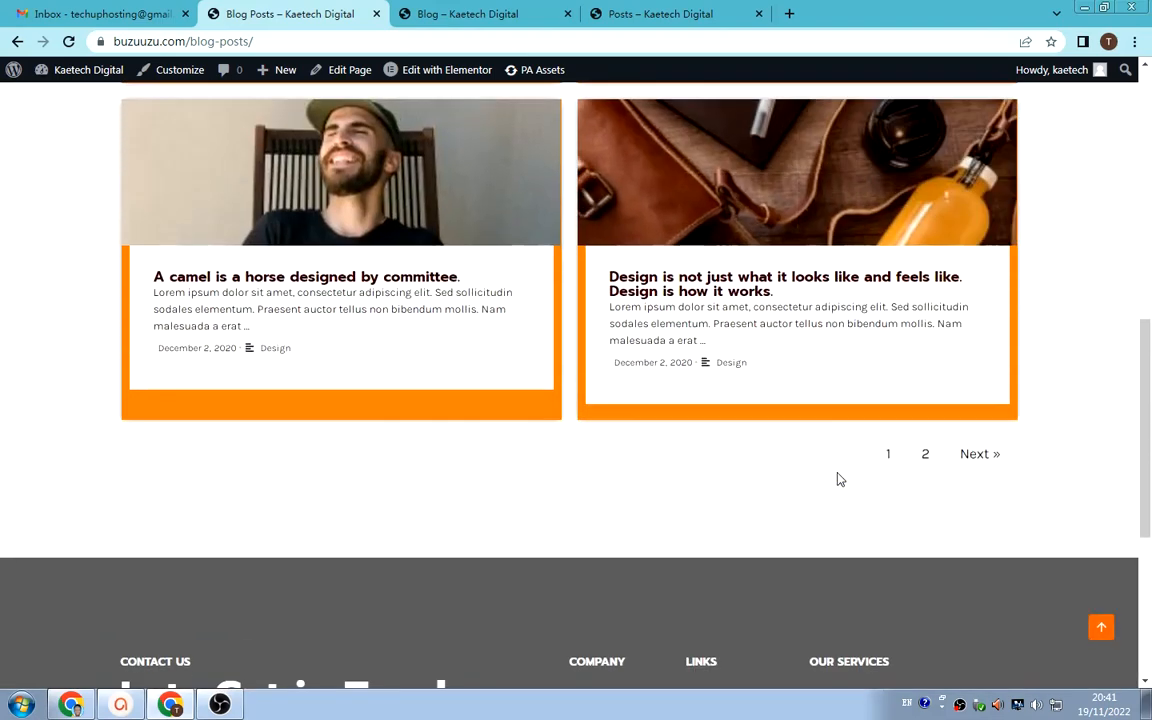
{"action": "left_click", "coordinate": [926, 456]}
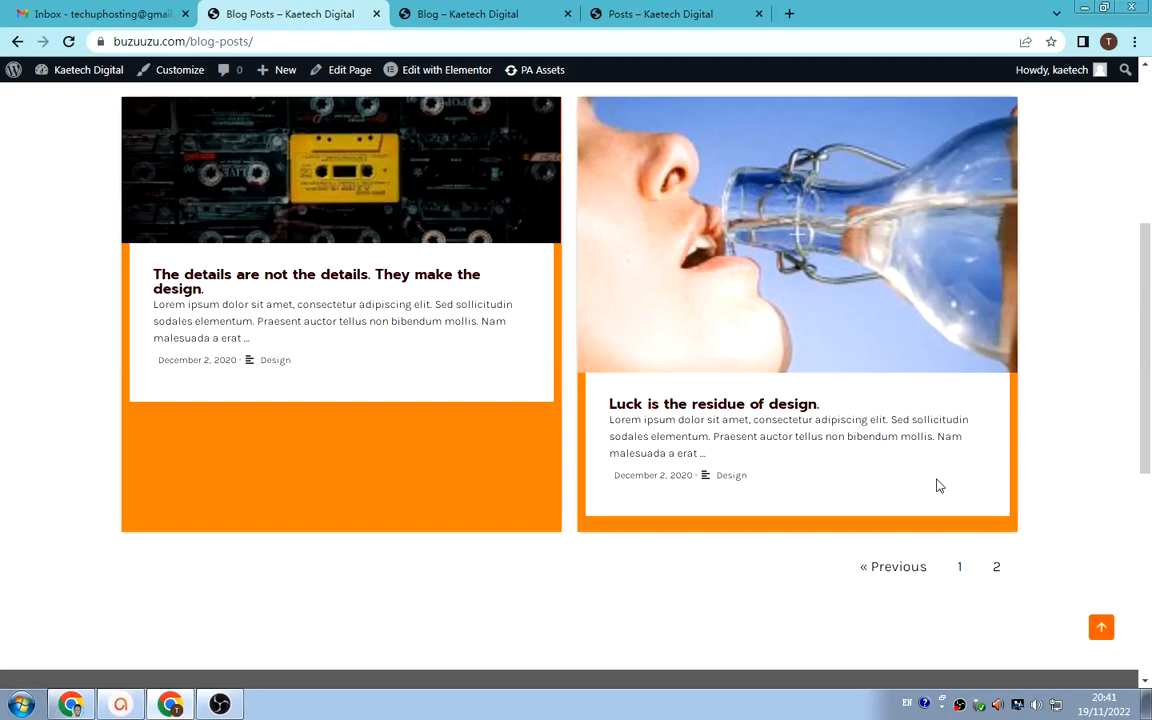
- Return to page 1 of the posts on the live page and look over the cards and header
{"action": "scroll", "coordinate": [890, 414], "scroll_direction": "up", "scroll_amount": 3}
{"action": "scroll", "coordinate": [890, 414], "scroll_direction": "down", "scroll_amount": 3}
{"action": "left_click", "coordinate": [961, 568]}
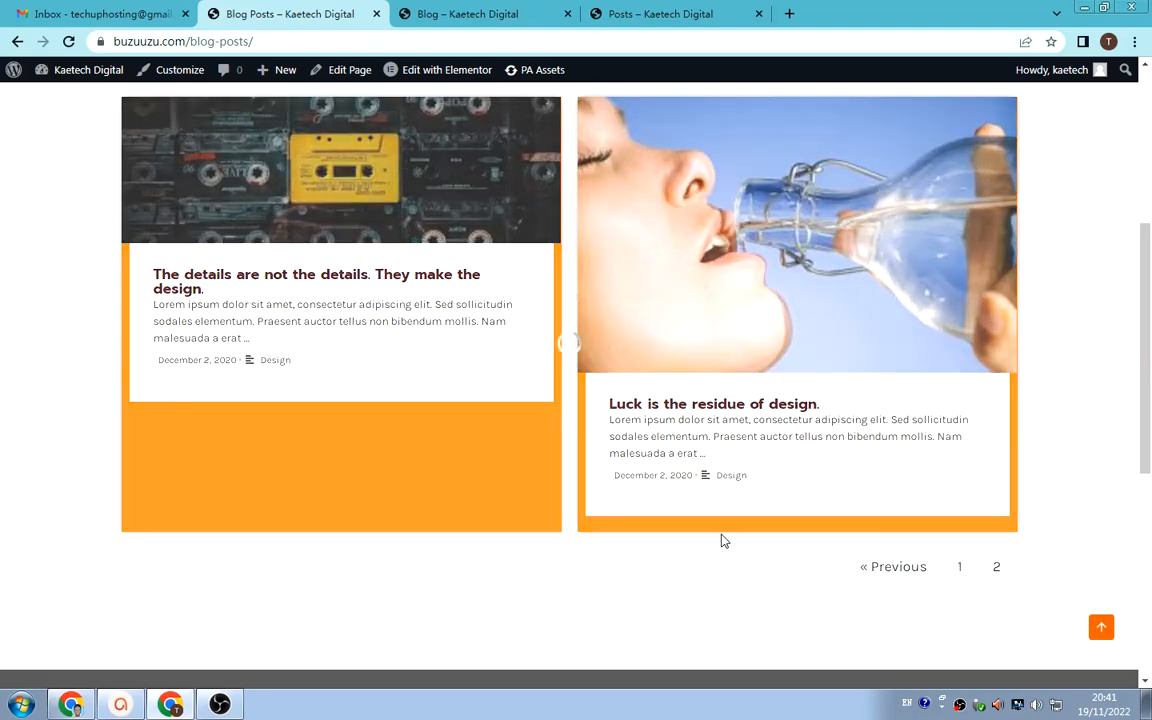
{"action": "scroll", "coordinate": [722, 541], "scroll_direction": "down", "scroll_amount": 3}
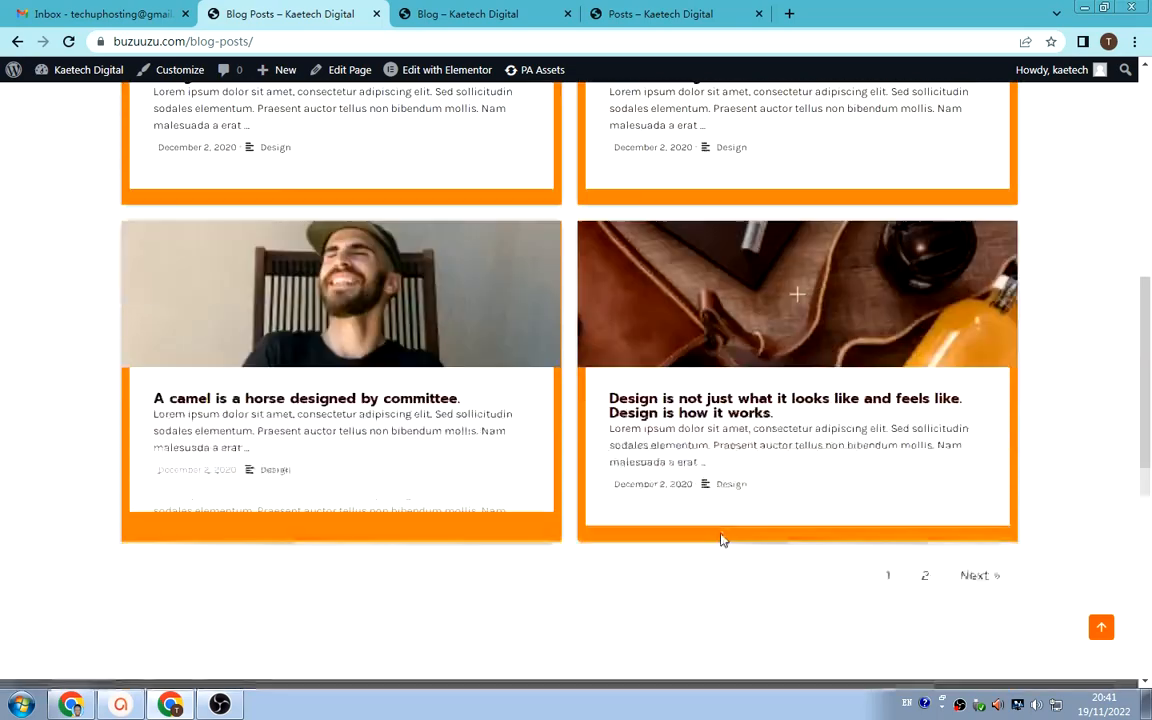
{"action": "scroll", "coordinate": [722, 540], "scroll_direction": "up", "scroll_amount": 1}
{"action": "scroll", "coordinate": [722, 540], "scroll_direction": "up", "scroll_amount": 1}
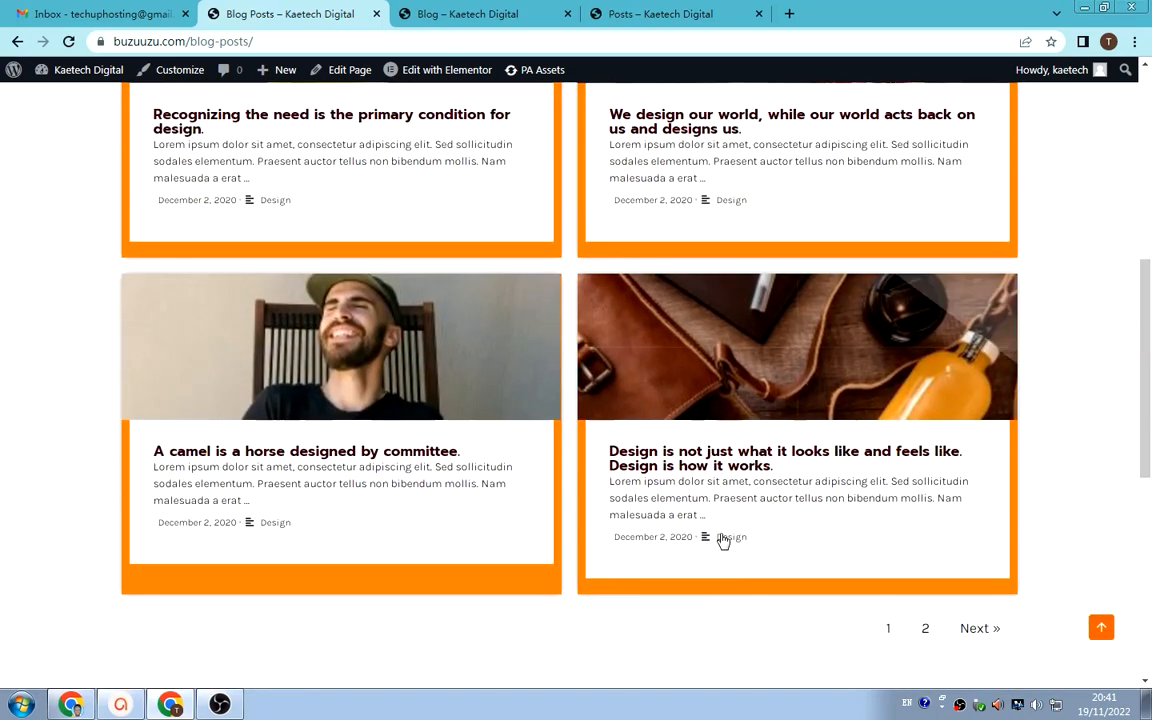
{"action": "scroll", "coordinate": [722, 540], "scroll_direction": "up", "scroll_amount": 3}
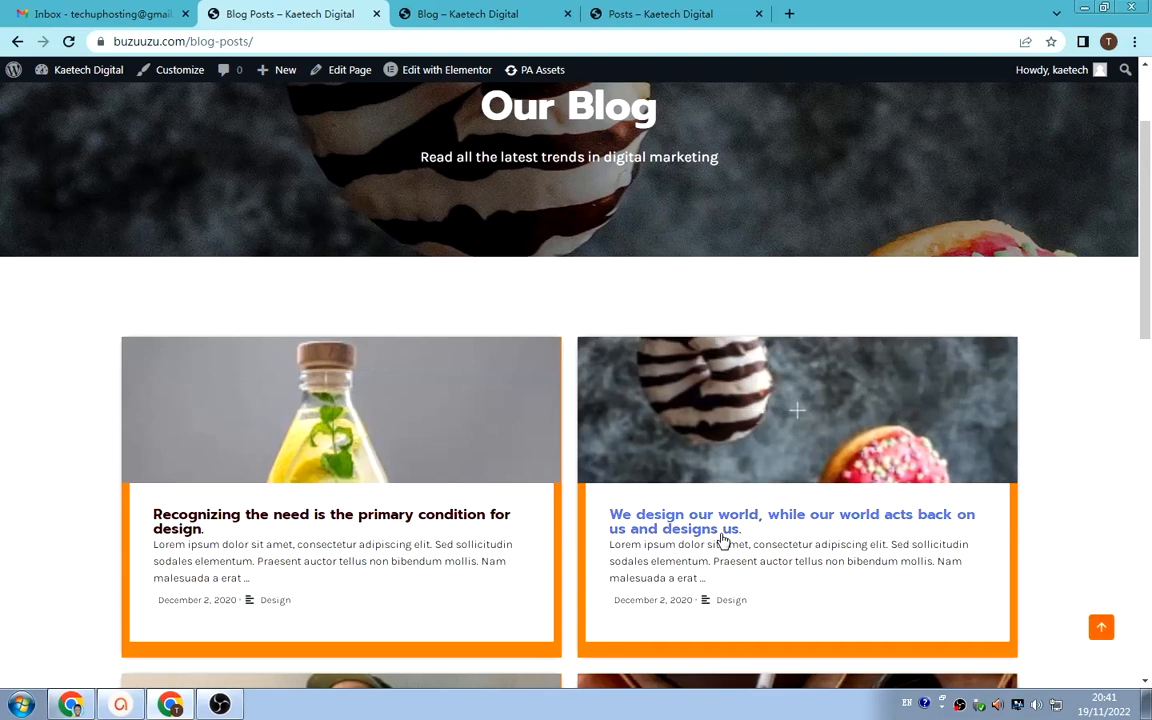
{"action": "scroll", "coordinate": [722, 540], "scroll_direction": "up", "scroll_amount": 2}
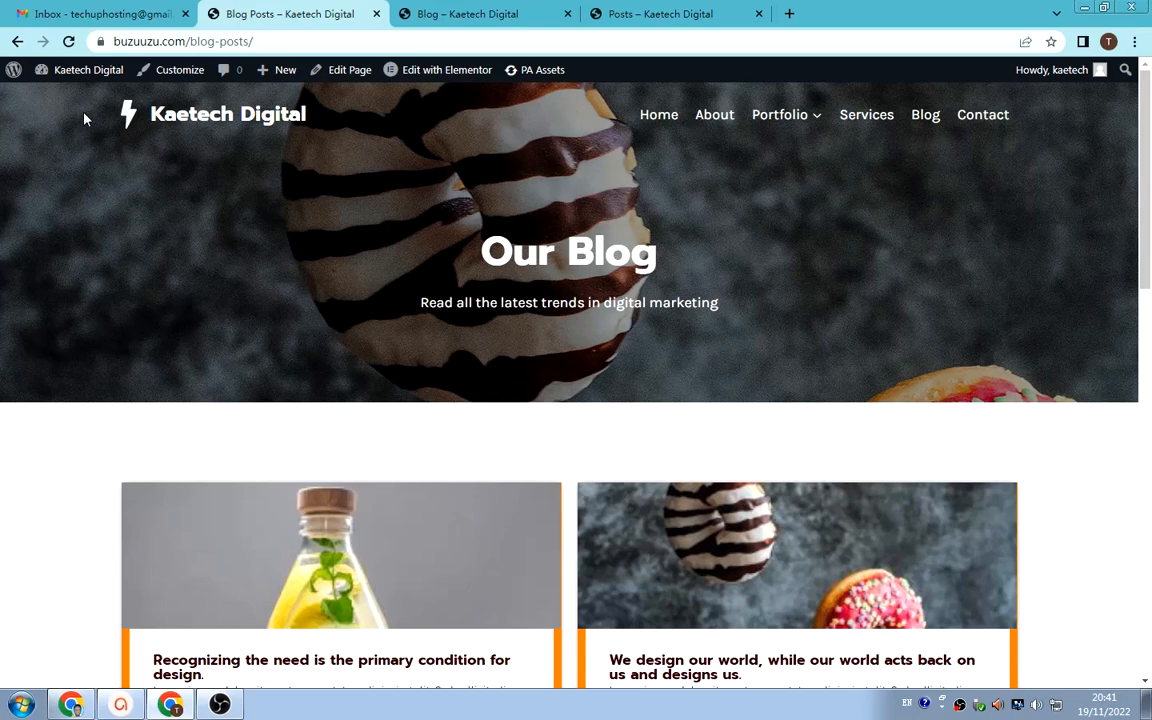
- Open the site's menu settings and add the Blog Posts page to the WebAgency Menu
{"action": "mouse_move", "coordinate": [78, 78]}
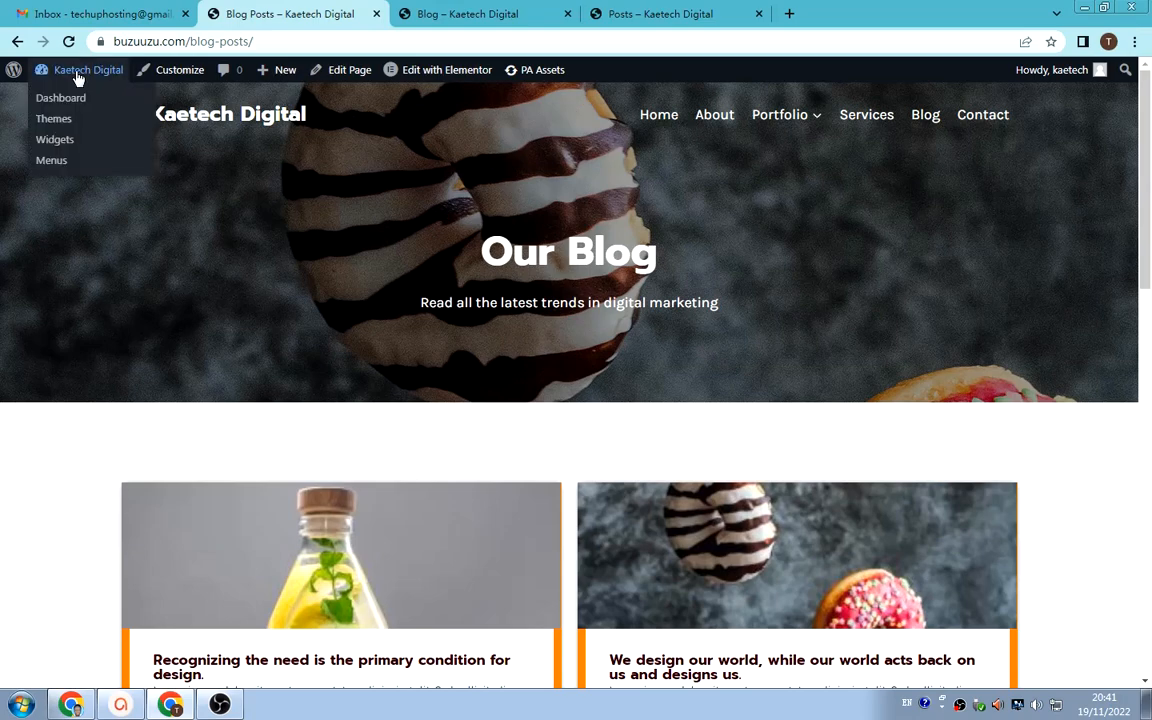
{"action": "left_click", "coordinate": [45, 162]}
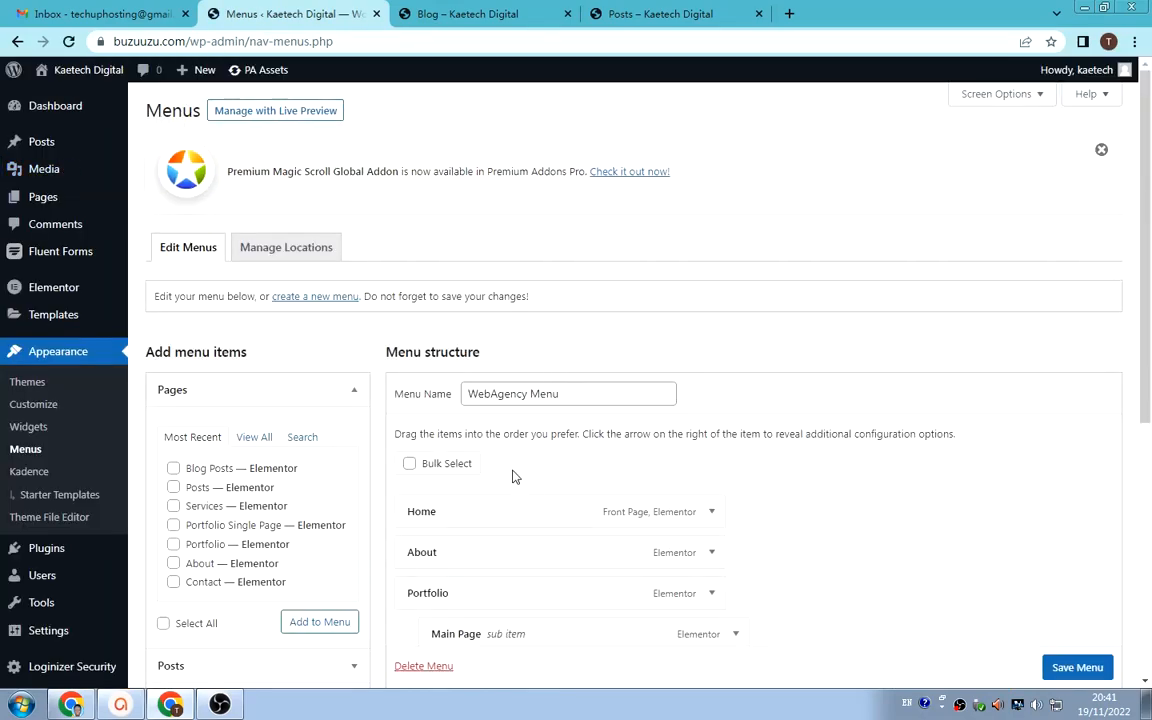
{"action": "scroll", "coordinate": [514, 476], "scroll_direction": "down", "scroll_amount": 2}
{"action": "scroll", "coordinate": [514, 476], "scroll_direction": "down", "scroll_amount": 1}
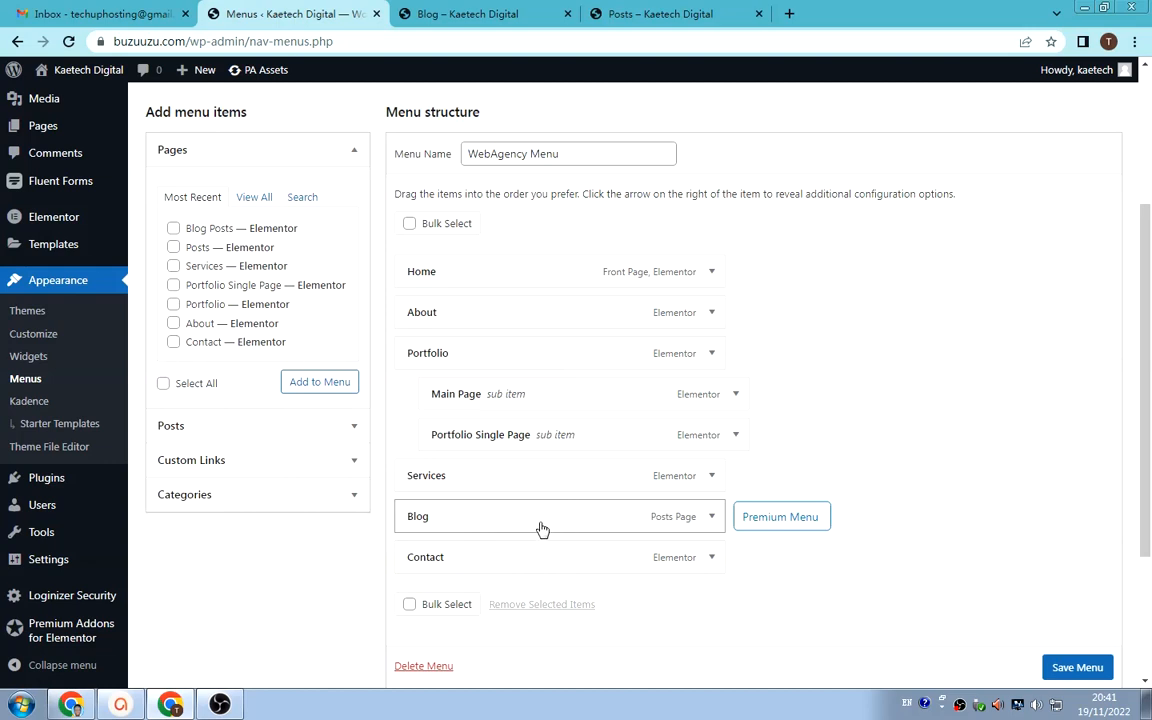
{"action": "left_click", "coordinate": [173, 229]}
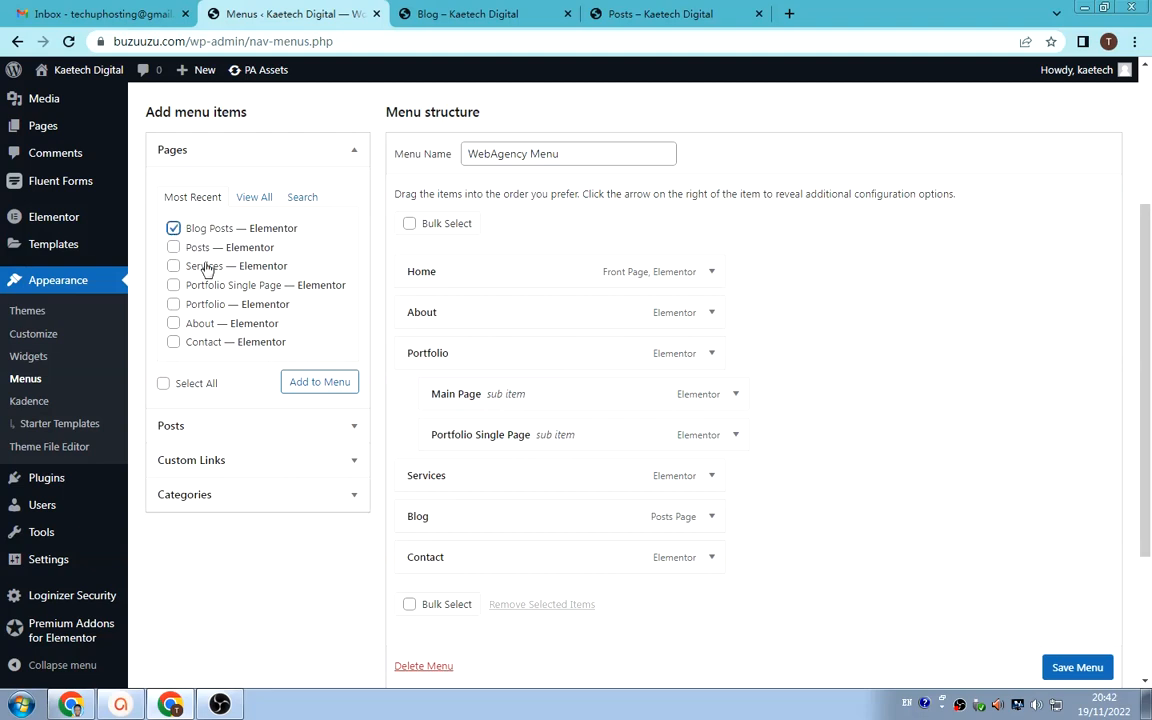
{"action": "left_click", "coordinate": [309, 381]}
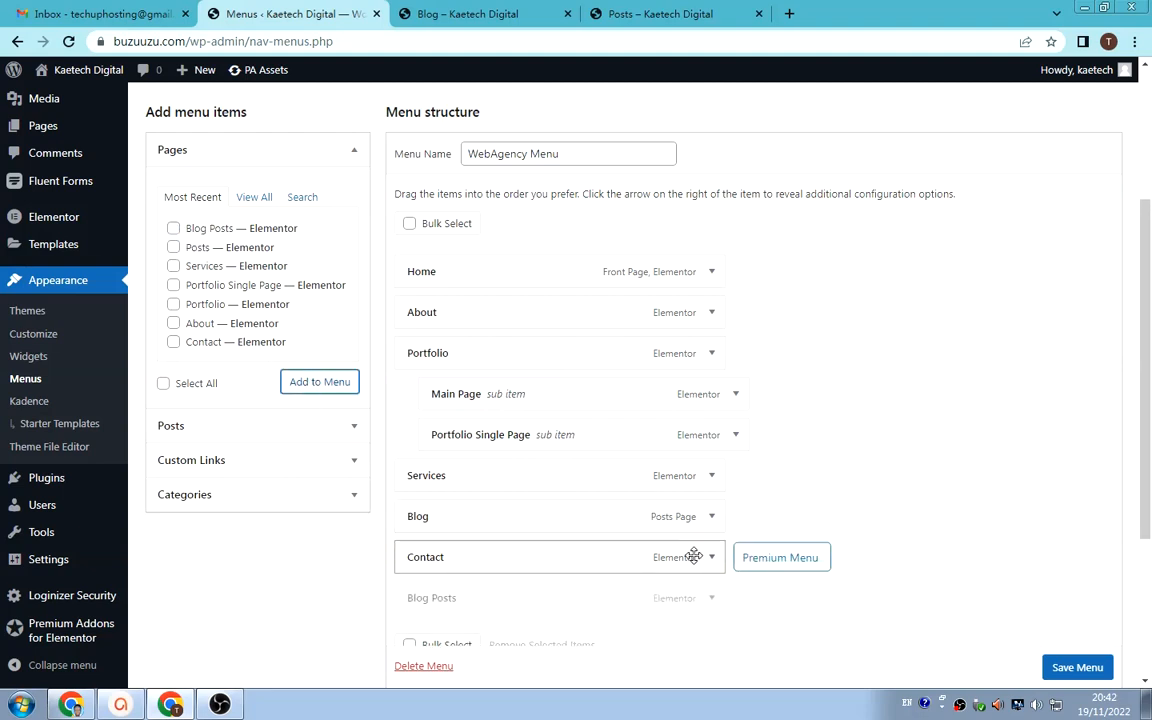
- Place the Blog Posts item directly below Services and remove the old Blog posts-page item from the menu
{"action": "scroll", "coordinate": [573, 540], "scroll_direction": "down", "scroll_amount": 1}
{"action": "left_click_drag", "start_coordinate": [553, 527], "coordinate": [562, 446]}
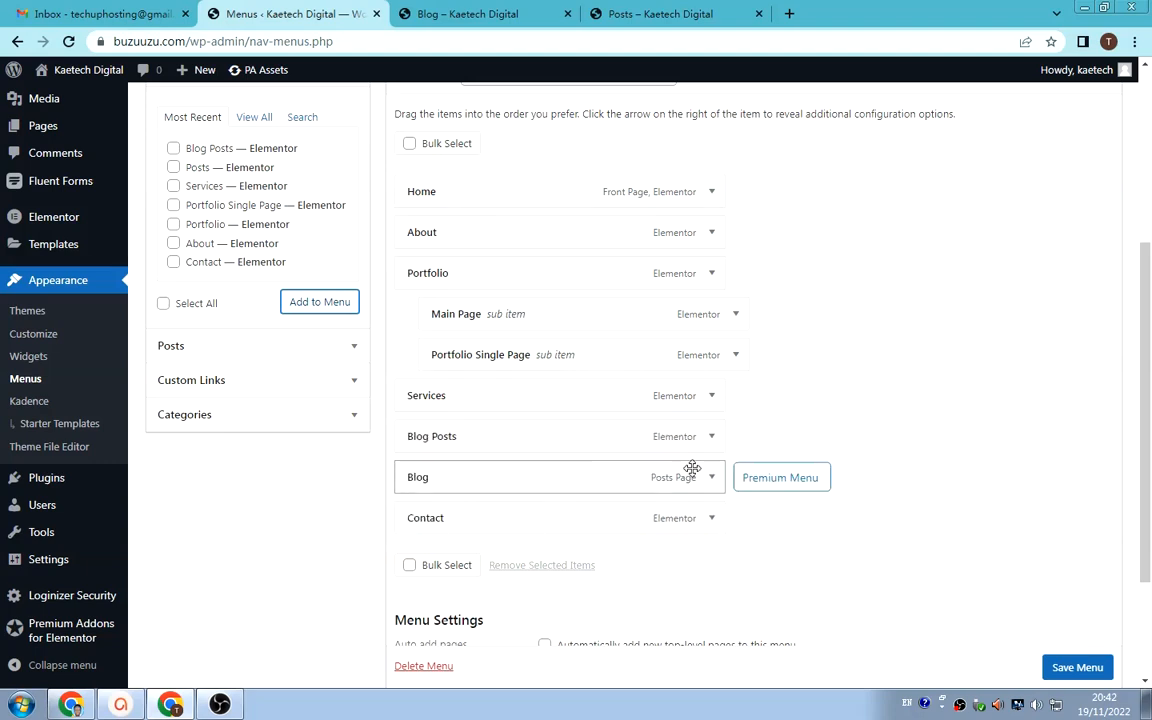
{"action": "left_click", "coordinate": [711, 477]}
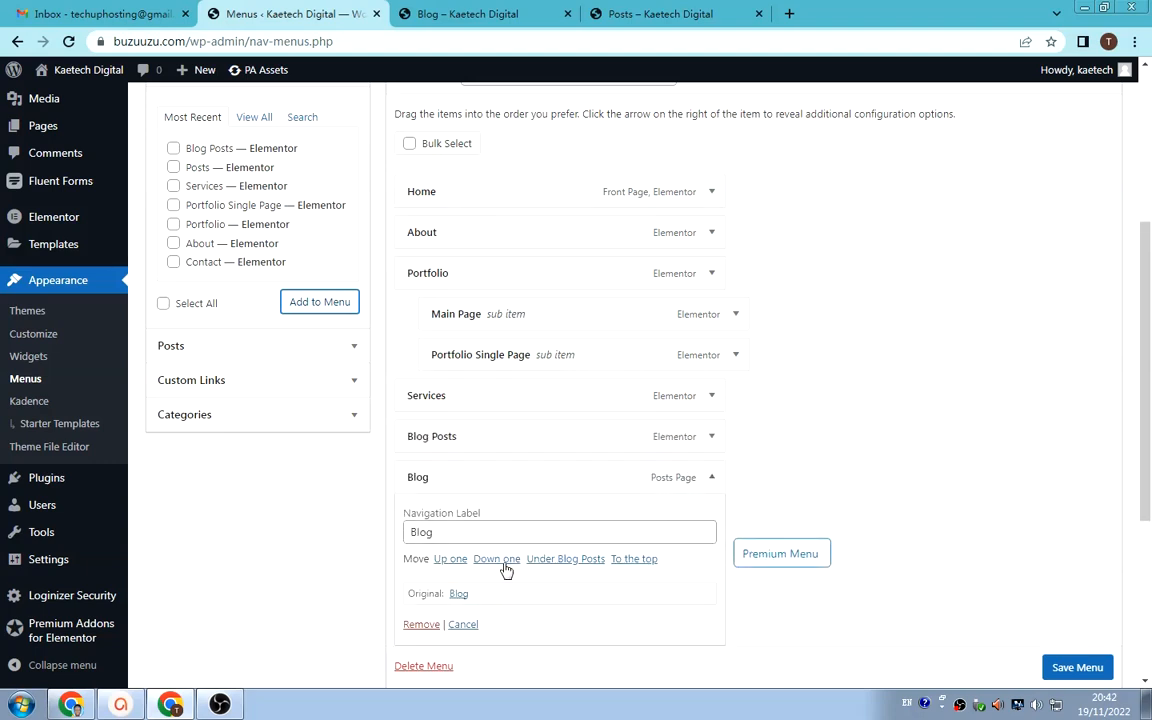
{"action": "left_click", "coordinate": [421, 624]}
- Change the Blog Posts item's navigation label to Blog and save the menu
{"action": "left_click", "coordinate": [714, 441]}
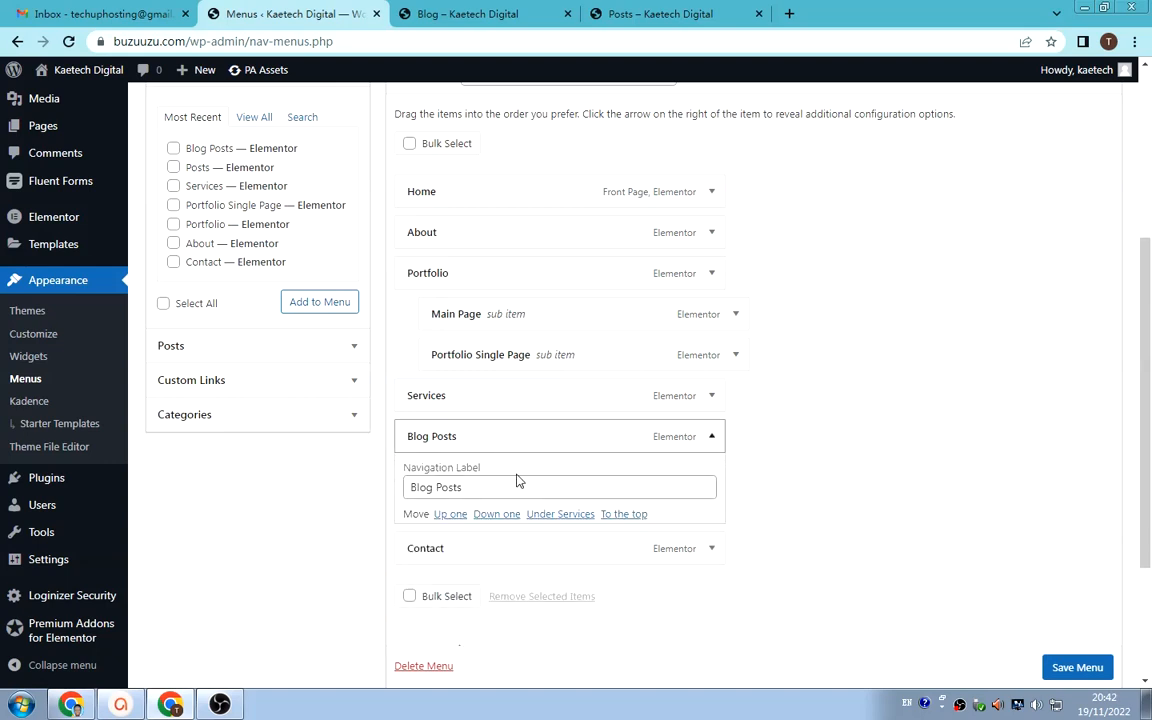
{"action": "left_click", "coordinate": [436, 491]}
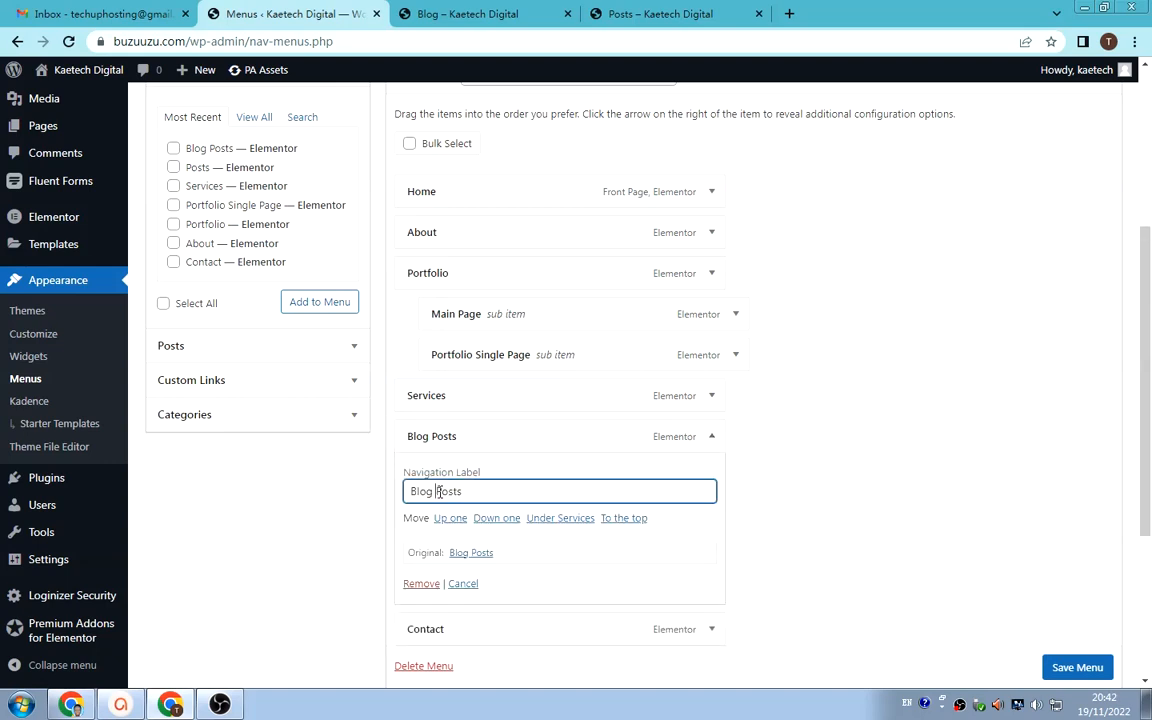
{"action": "key", "text": "shift+Left"}
{"action": "key", "text": "shift+Left"}
{"action": "key", "text": "shift+Left"}
{"action": "key", "text": "shift+Left"}
{"action": "key", "text": "shift+Left"}
{"action": "key", "text": "BackSpace"}
{"action": "left_click", "coordinate": [713, 436]}
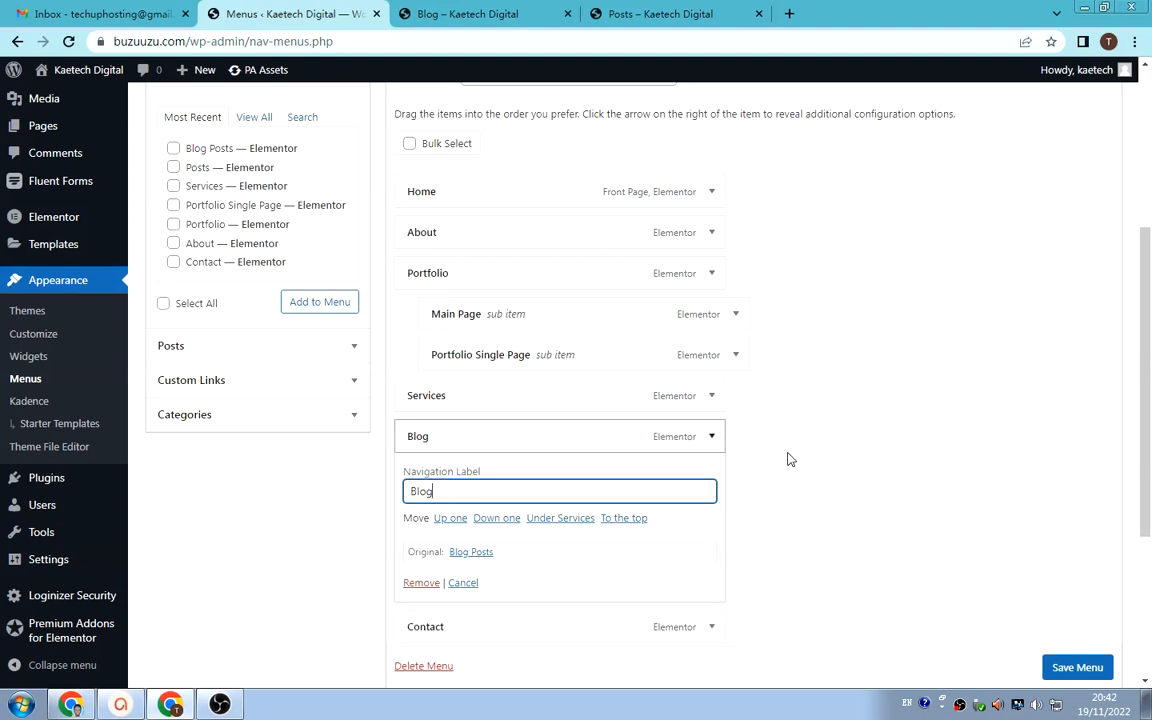
{"action": "left_click", "coordinate": [1075, 668]}
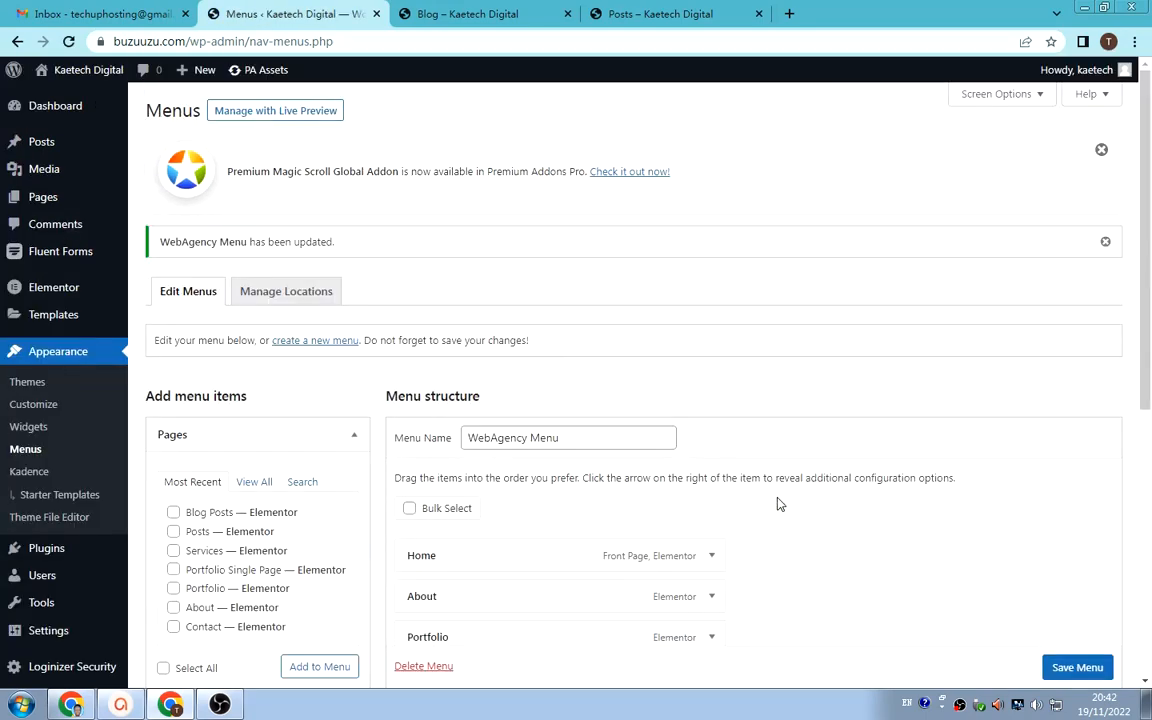
- On the live site, go to the home page, follow the Blog menu link and look through the page it opens
{"action": "left_click", "coordinate": [437, 15]}
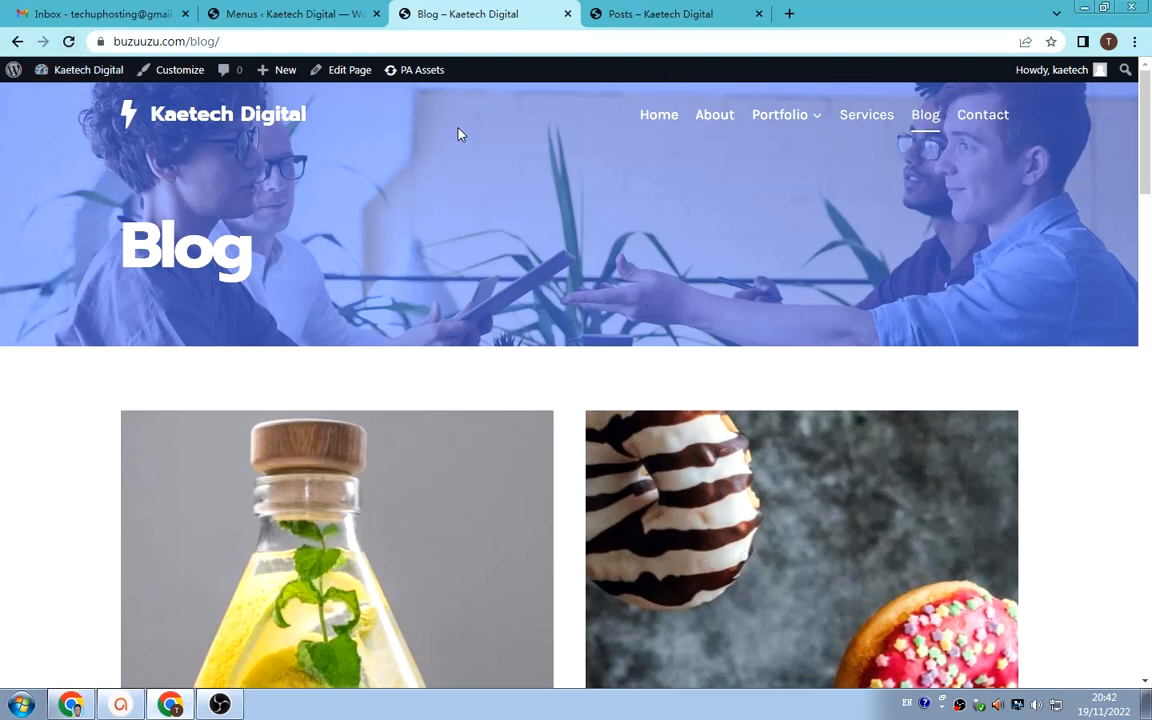
{"action": "left_click", "coordinate": [658, 114]}
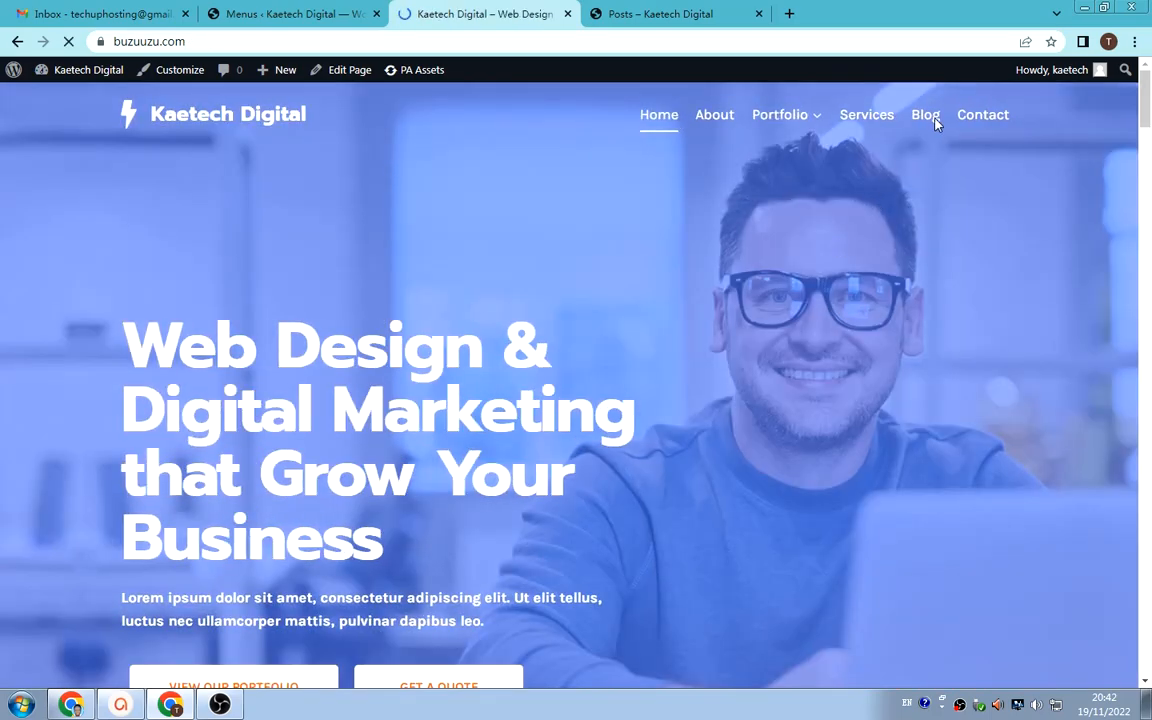
{"action": "left_click", "coordinate": [925, 117]}
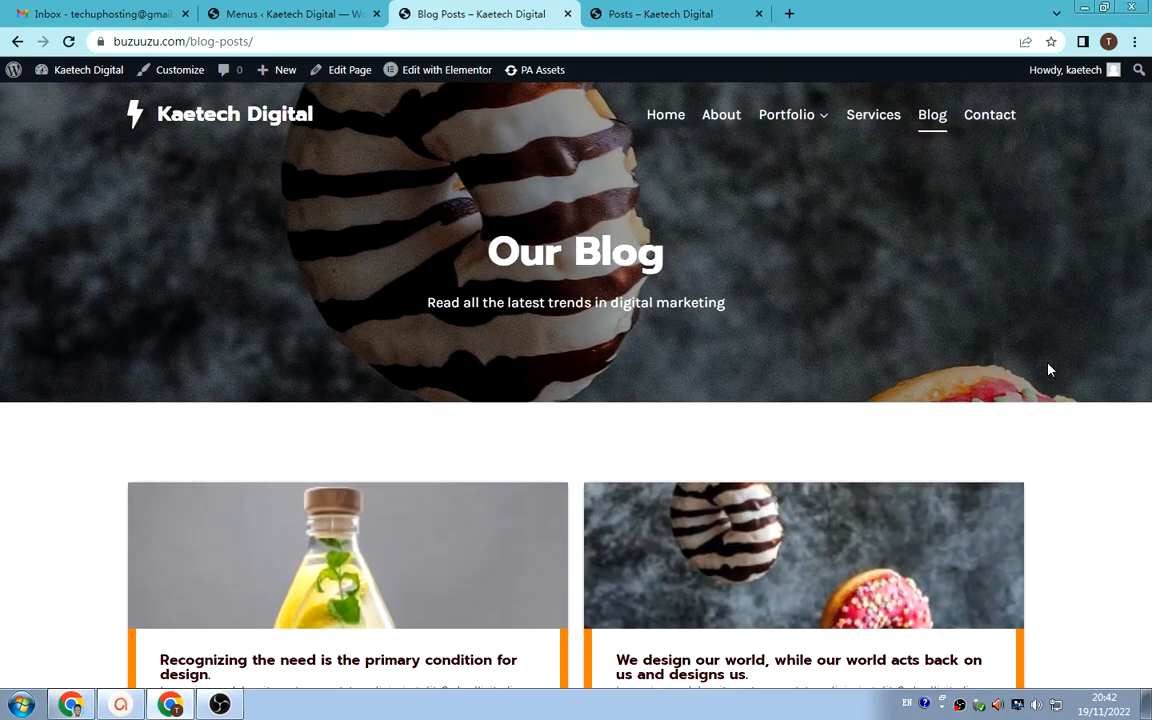
{"action": "scroll", "coordinate": [1047, 370], "scroll_direction": "down", "scroll_amount": 5}
{"action": "scroll", "coordinate": [1050, 374], "scroll_direction": "down", "scroll_amount": 2}
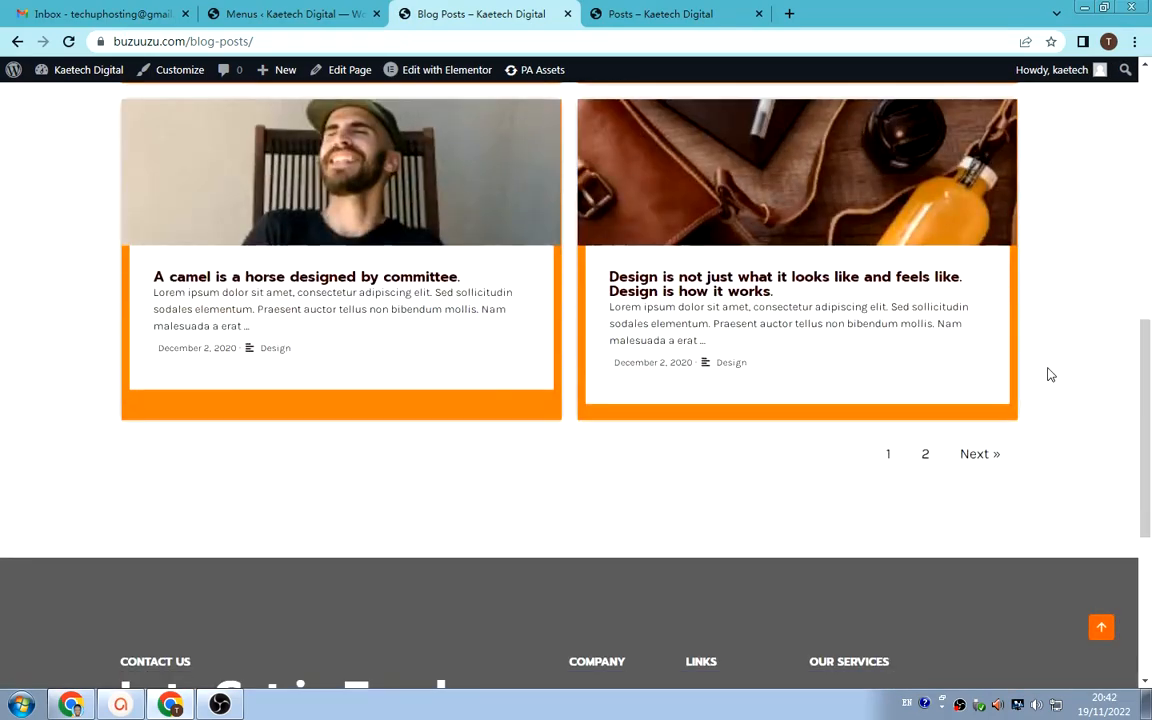
{"action": "scroll", "coordinate": [1050, 374], "scroll_direction": "up", "scroll_amount": 7}
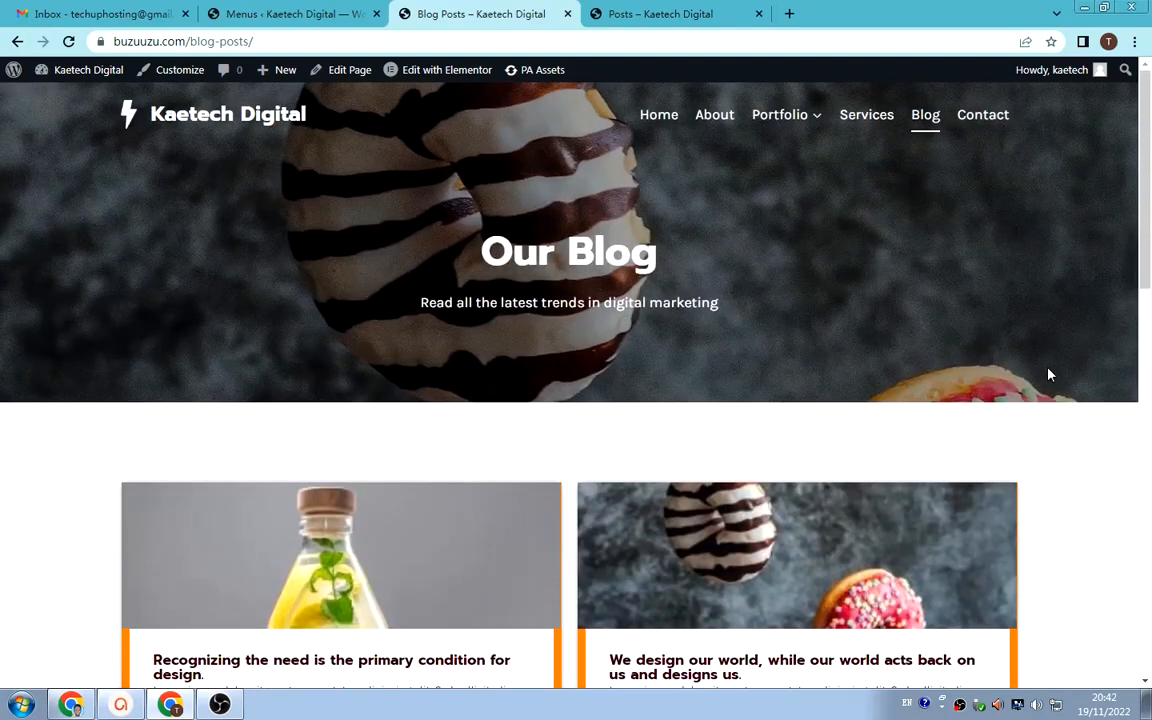